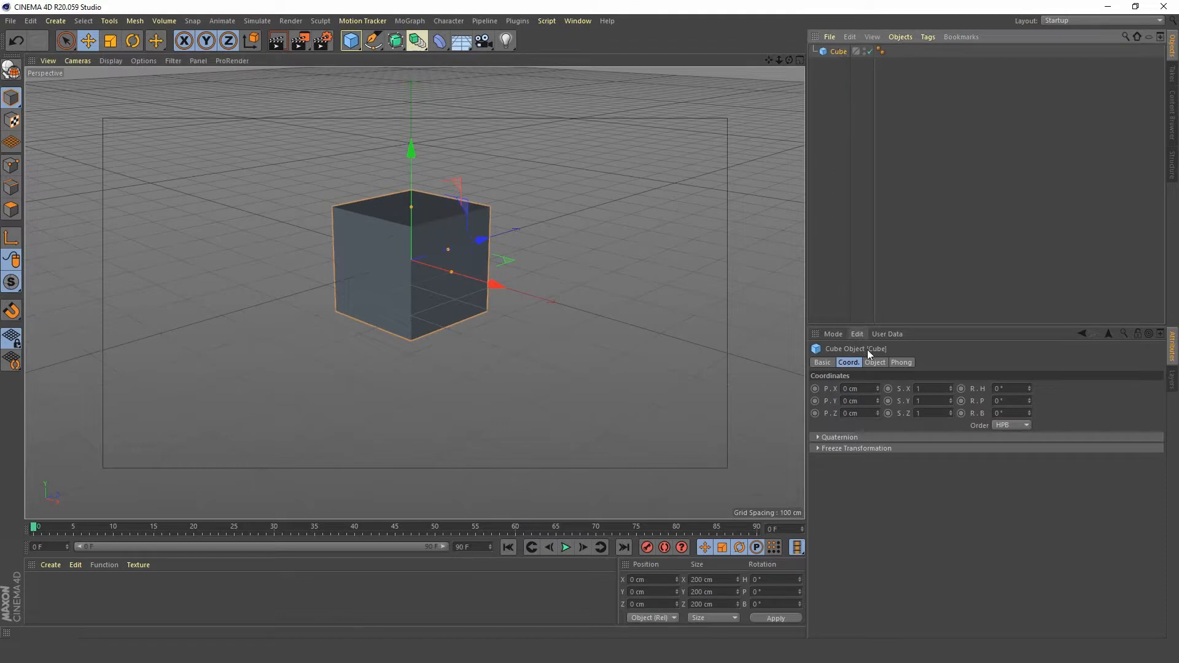
- Display the shading with lines and set the cube's X, Y and Z segments to 3
{"action": "left_click", "coordinate": [879, 363]}
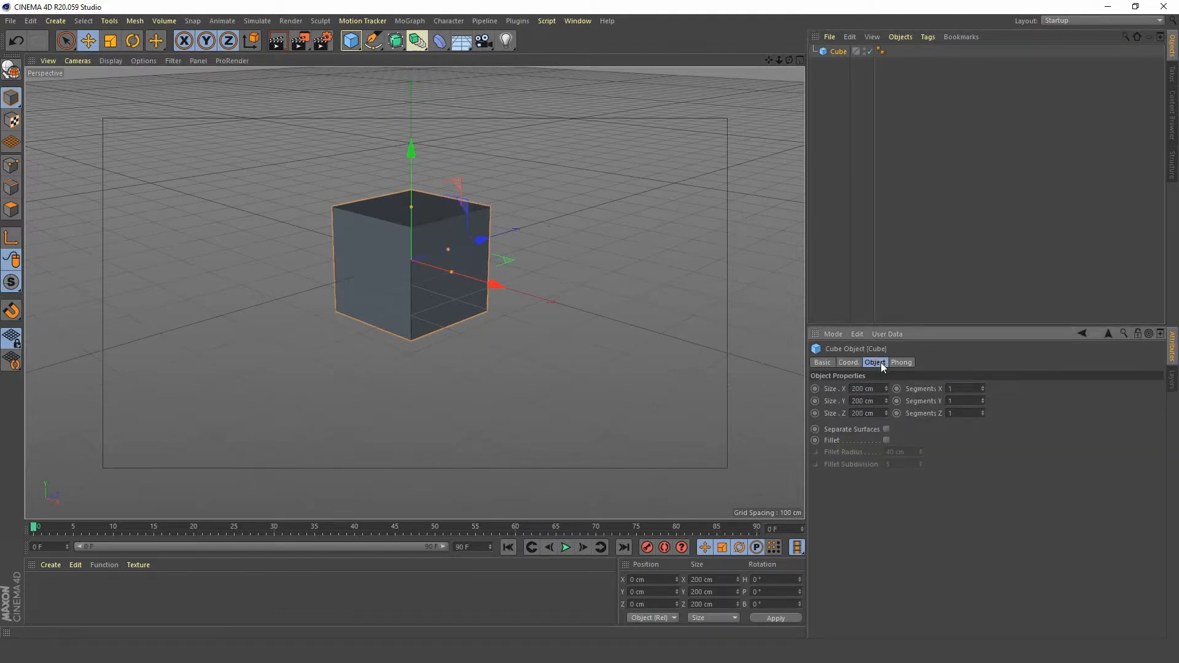
{"action": "key", "text": "n"}
{"action": "key", "text": "b"}
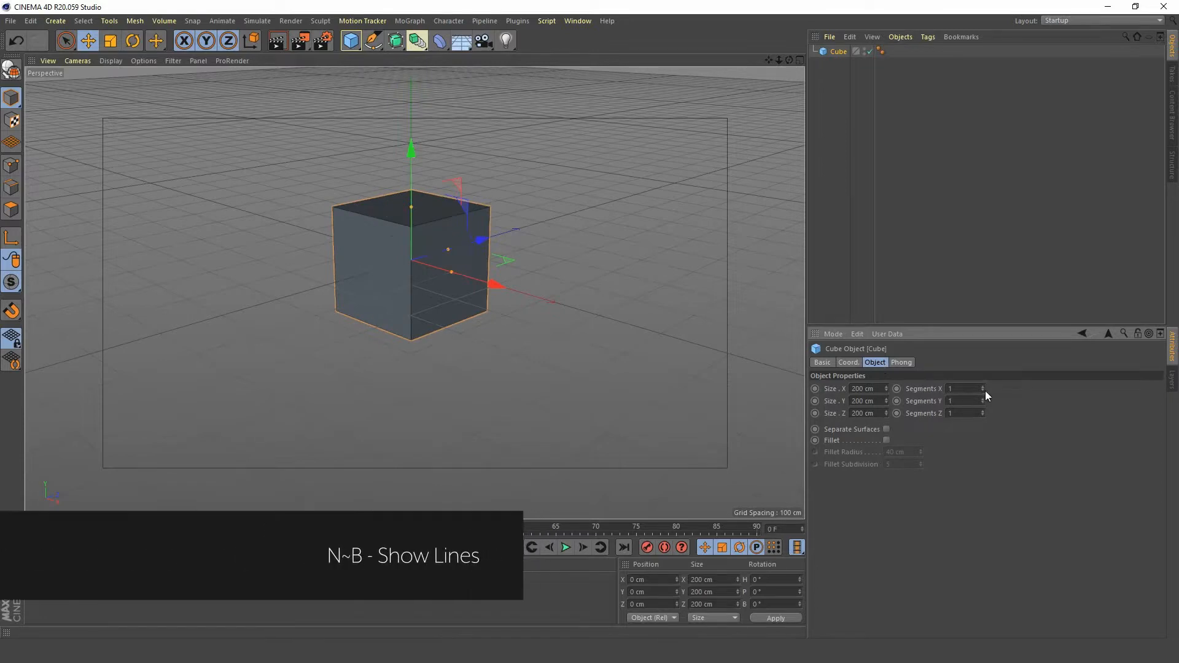
{"action": "left_click", "coordinate": [965, 388]}
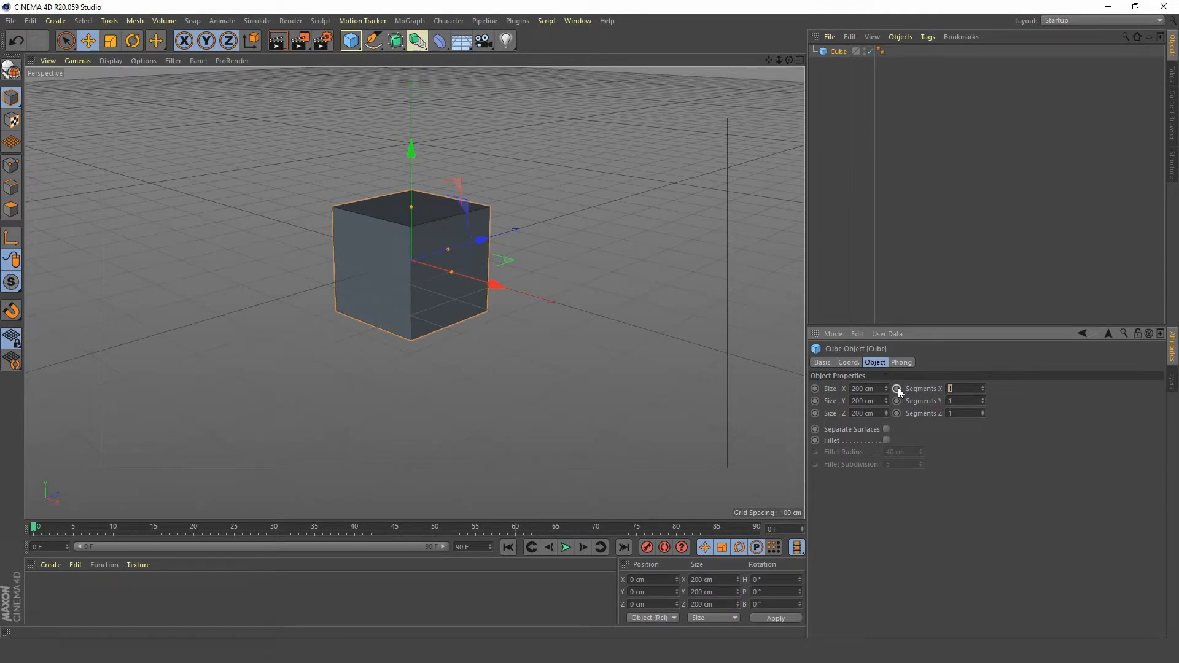
{"action": "type", "text": "3"}
{"action": "key", "text": "Tab"}
{"action": "type", "text": "3"}
{"action": "type", "text": "3"}
{"action": "key", "text": "Return"}
- Enable the cube's fillet with a radius of 15 cm
{"action": "left_click", "coordinate": [886, 440]}
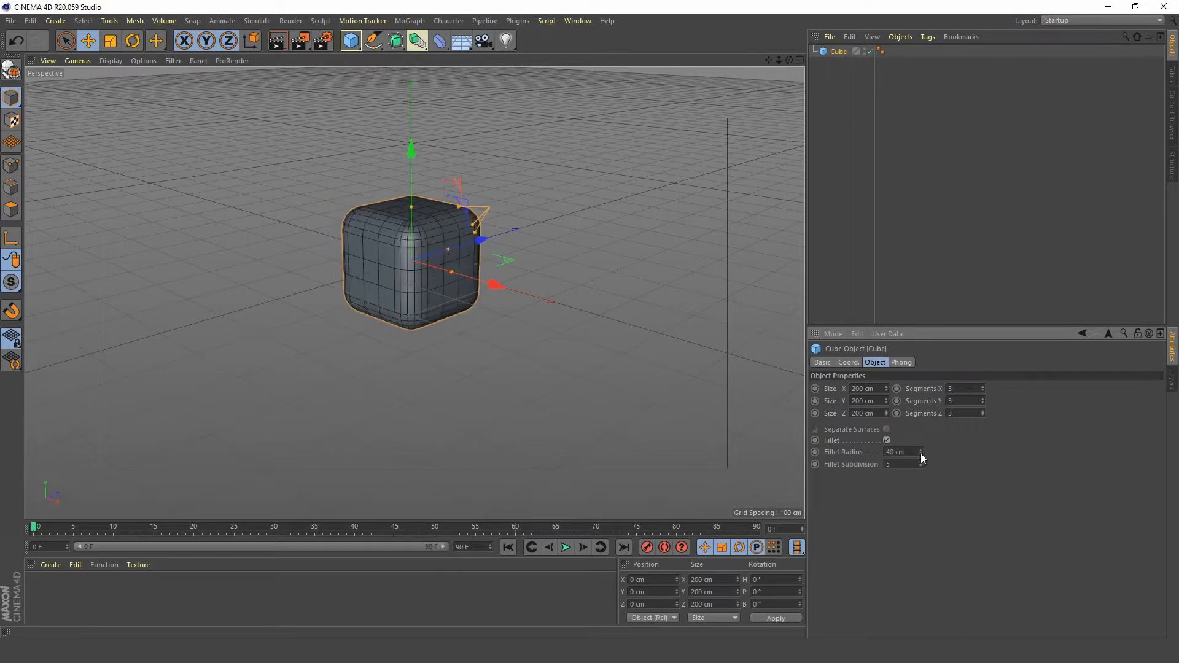
{"action": "left_click_drag", "start_coordinate": [919, 452], "coordinate": [756, 433]}
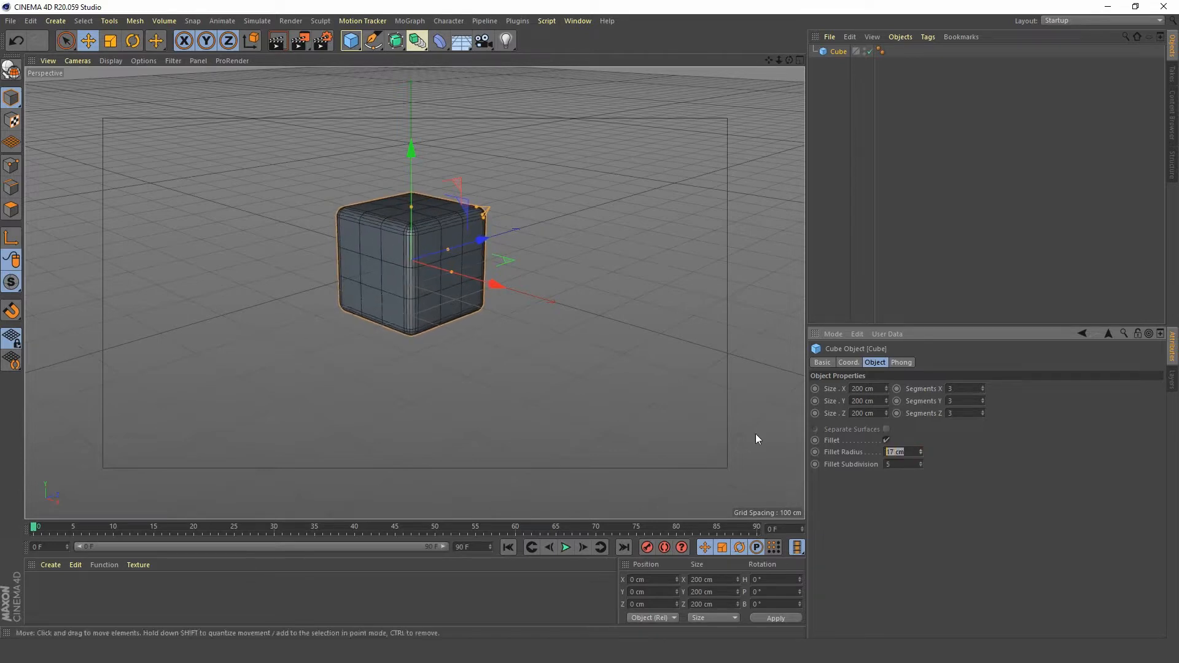
{"action": "type", "text": "15"}
{"action": "key", "text": "Return"}
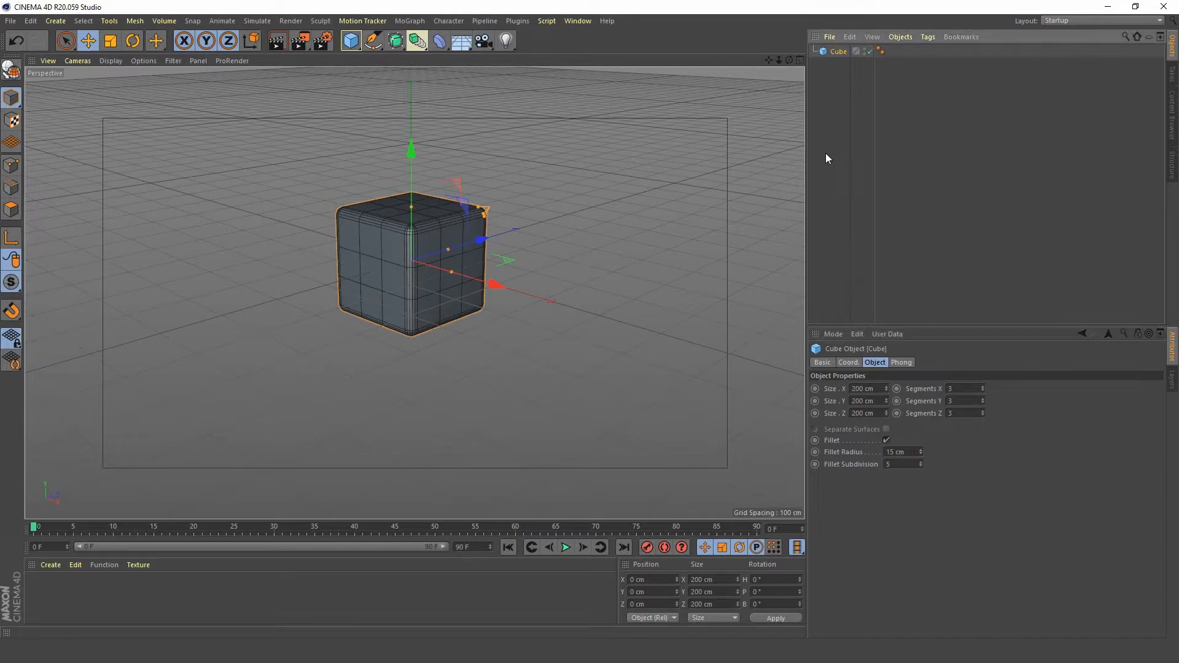
- Make the cube editable and switch to polygon mode
{"action": "key", "text": "c"}
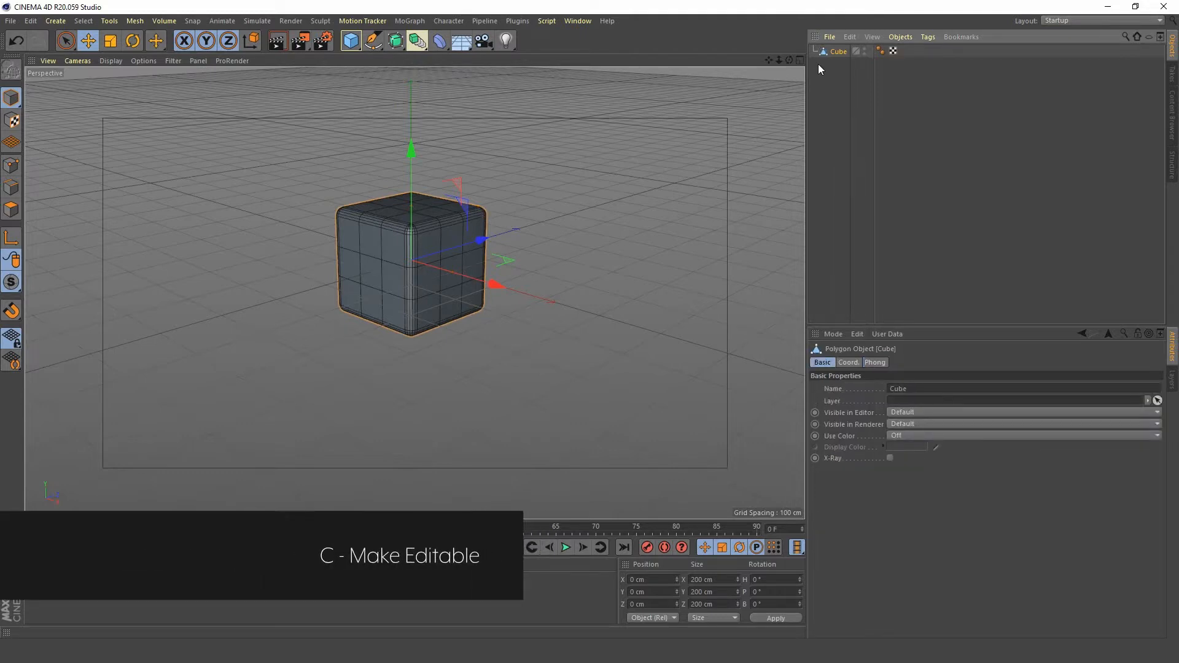
{"action": "left_click", "coordinate": [10, 210]}
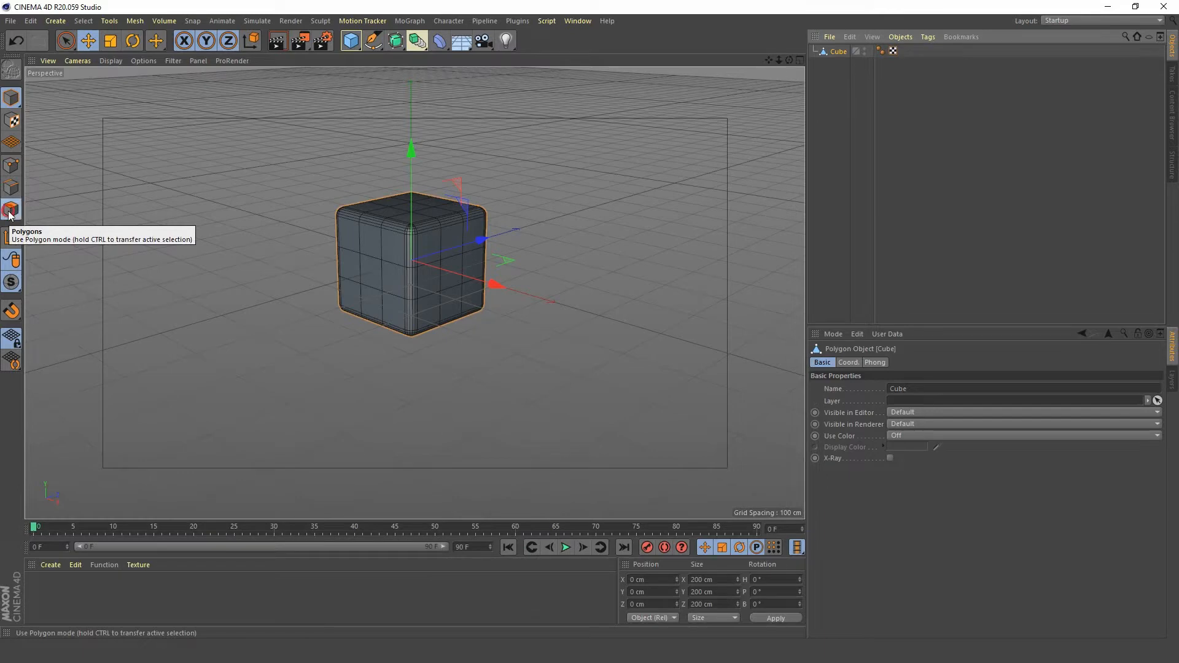
- Use Live Selection to select all polygons of the cube's front top corner block, including the rounded corner, and delete them
{"action": "mouse_move", "coordinate": [389, 260]}
{"action": "left_mouse_down", "text": "alt"}
{"action": "mouse_move", "coordinate": [400, 264]}
{"action": "mouse_move", "coordinate": [404, 245]}
{"action": "left_mouse_up", "text": "alt"}
{"action": "middle_click_drag", "start_coordinate": [403, 247], "coordinate": [400, 290], "text": "alt"}
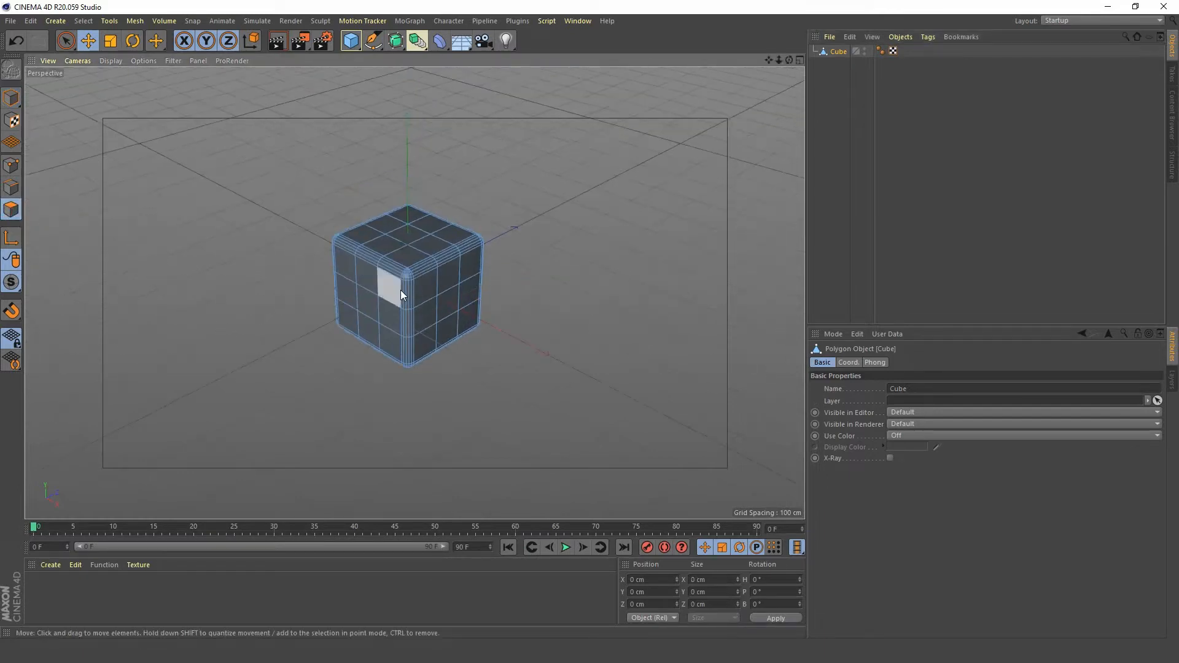
{"action": "right_click_drag", "start_coordinate": [400, 290], "coordinate": [459, 237], "text": "alt"}
{"action": "middle_click_drag", "start_coordinate": [448, 269], "coordinate": [444, 281], "text": "alt"}
{"action": "left_click_drag", "start_coordinate": [444, 281], "coordinate": [399, 277], "text": "alt"}
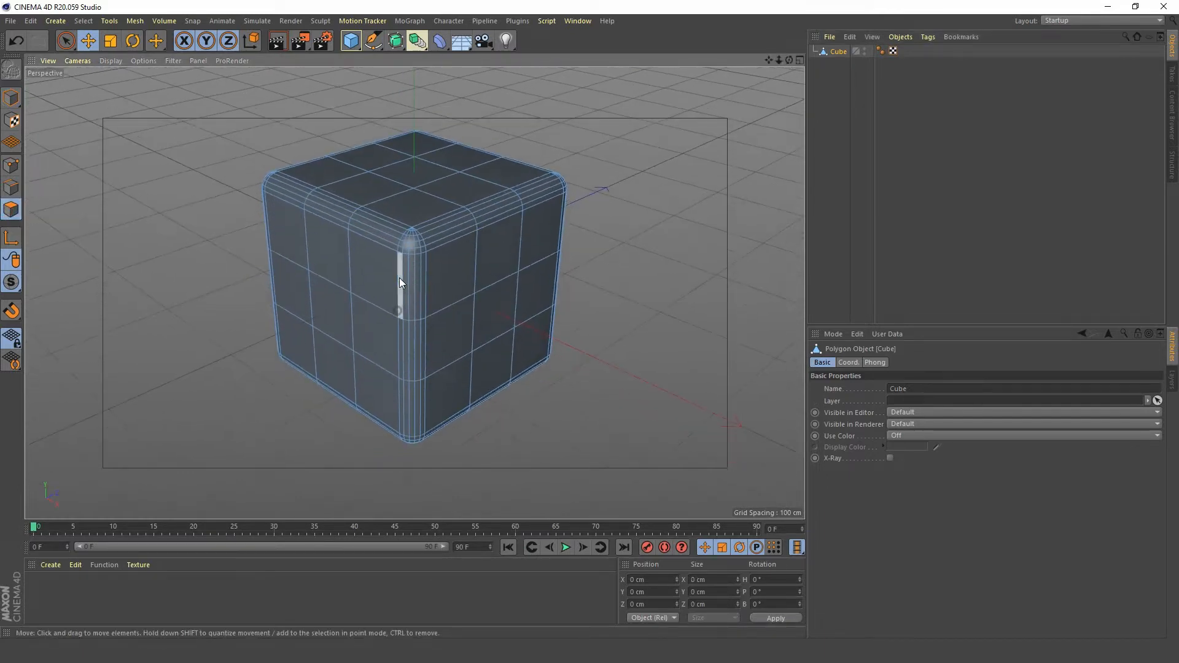
{"action": "left_click", "coordinate": [61, 42]}
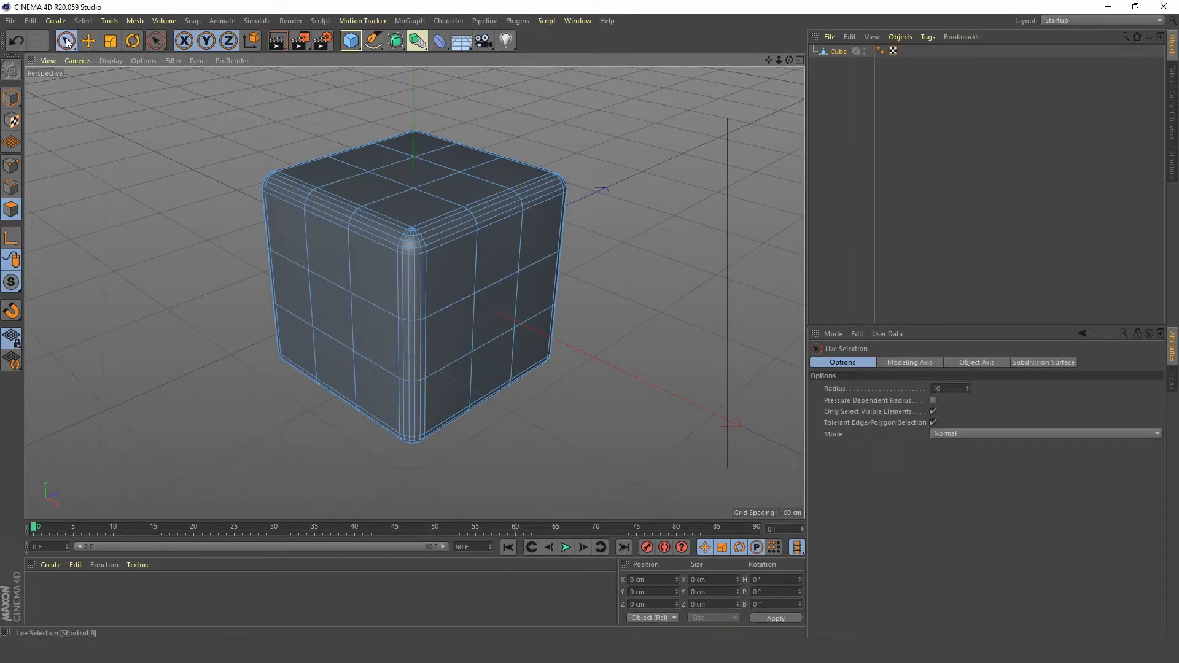
{"action": "left_click", "coordinate": [66, 41]}
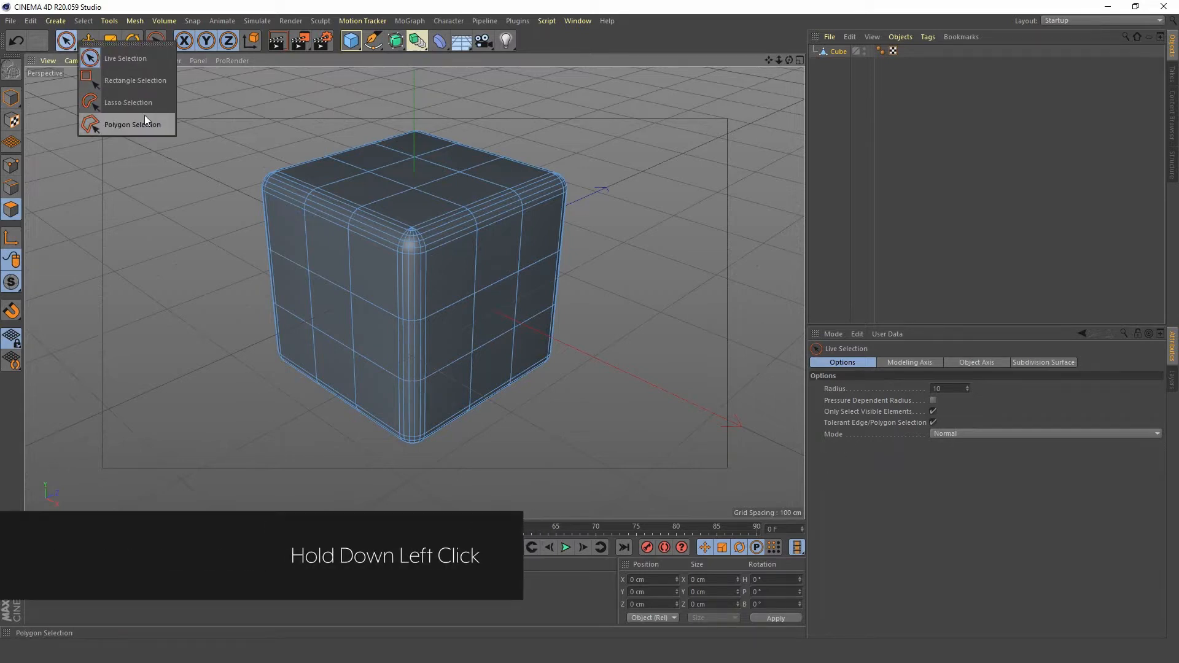
{"action": "left_click", "coordinate": [128, 60]}
{"action": "left_click", "coordinate": [374, 271]}
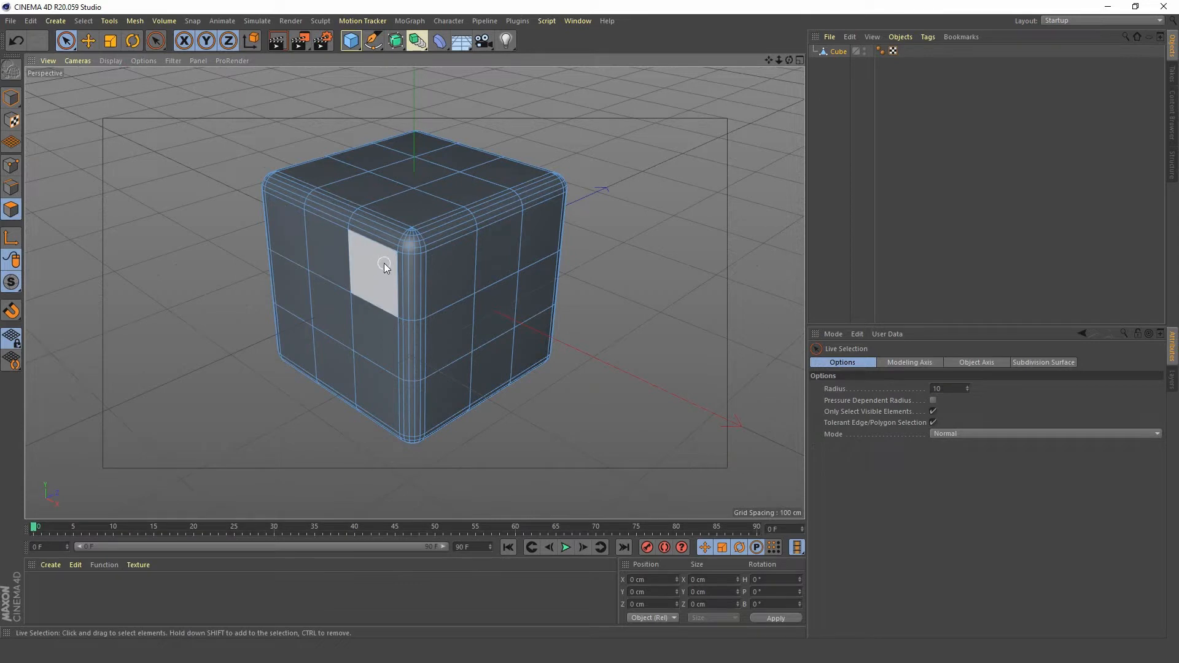
{"action": "left_click", "coordinate": [385, 269]}
{"action": "mouse_move", "coordinate": [389, 230]}
{"action": "left_mouse_down"}
{"action": "mouse_move", "coordinate": [422, 222]}
{"action": "mouse_move", "coordinate": [403, 245]}
{"action": "mouse_move", "coordinate": [414, 235]}
{"action": "mouse_move", "coordinate": [428, 246]}
{"action": "left_mouse_up"}
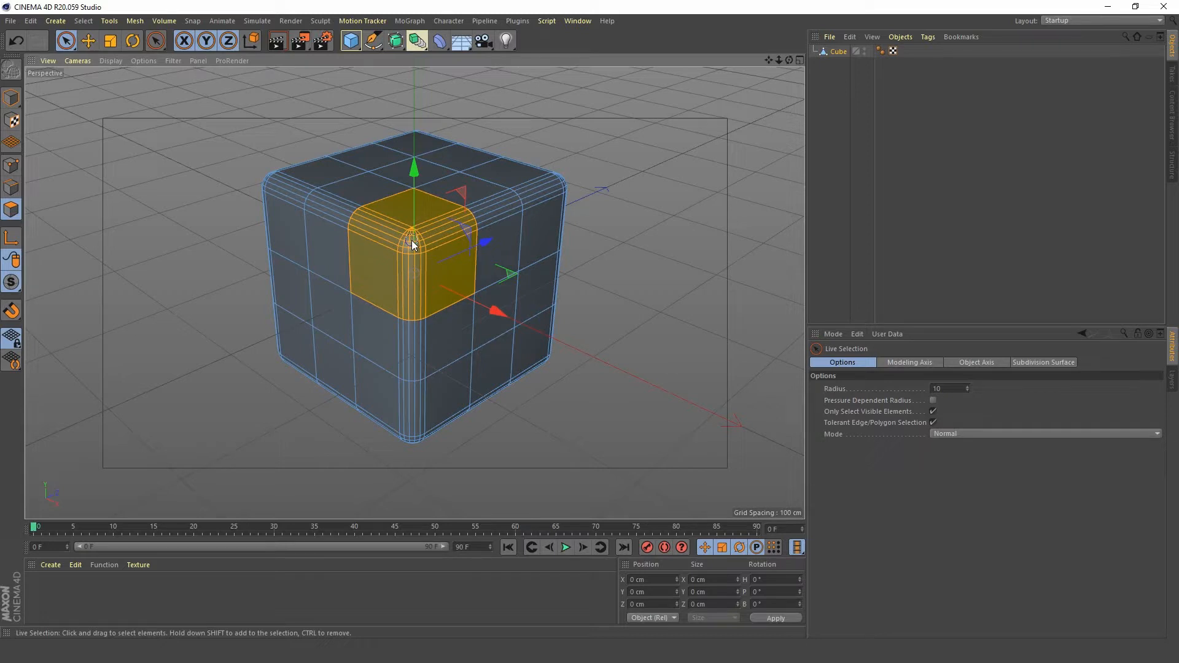
{"action": "left_click", "coordinate": [412, 240]}
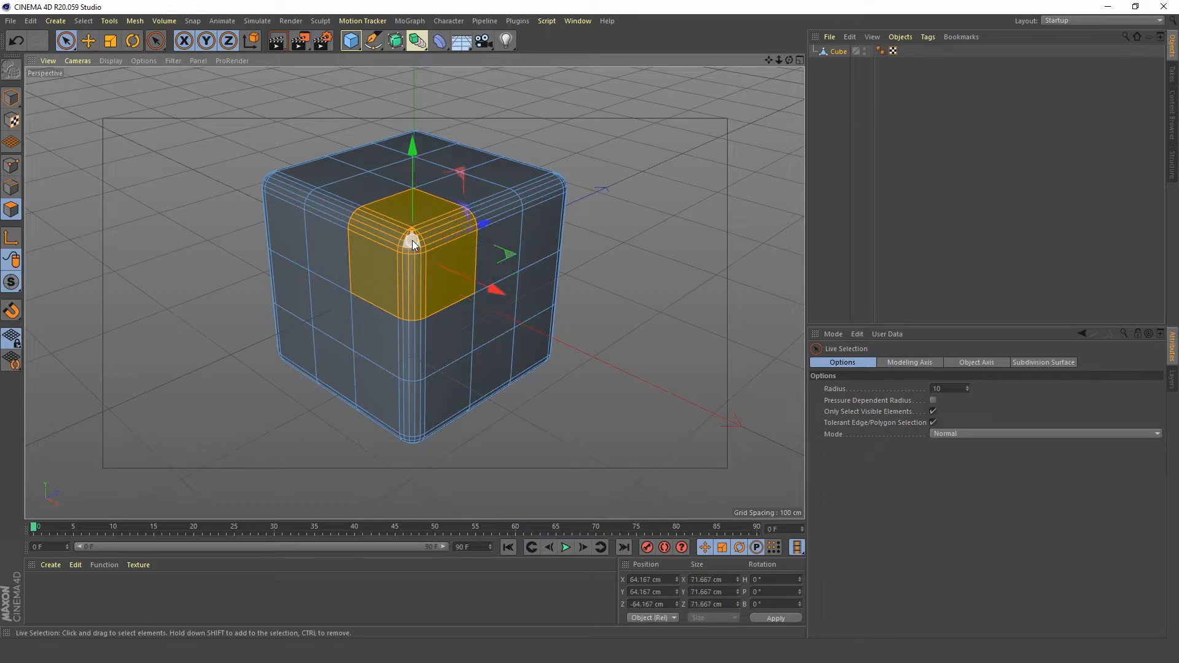
{"action": "key", "text": "Delete"}
- Select all polygons of the adjacent top corner block, including its rounded edges, and delete them
{"action": "left_click_drag", "start_coordinate": [321, 227], "coordinate": [376, 262], "text": "alt"}
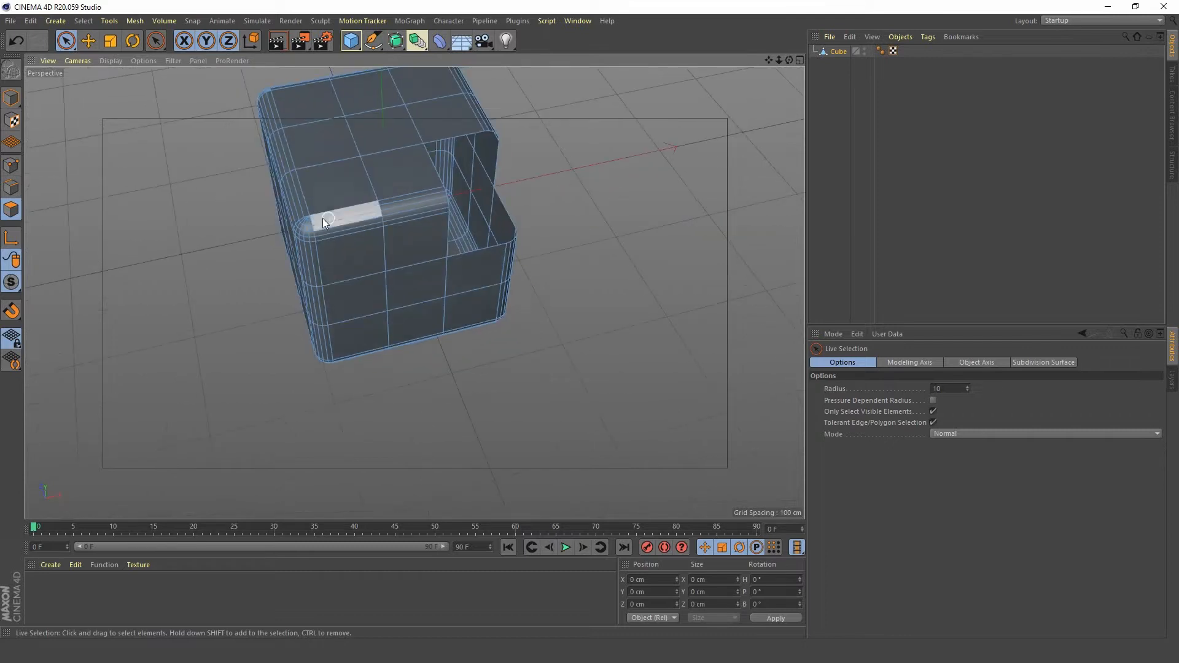
{"action": "left_click_drag", "start_coordinate": [319, 155], "coordinate": [360, 308], "text": "alt"}
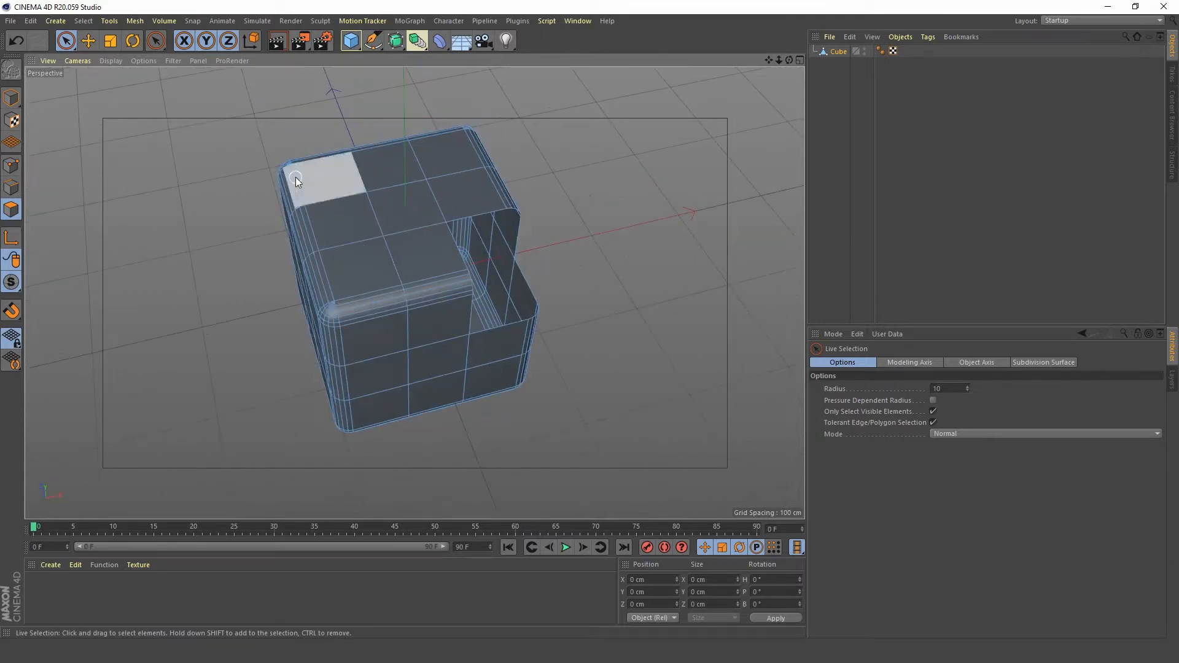
{"action": "left_click_drag", "start_coordinate": [442, 250], "coordinate": [411, 228], "text": "alt"}
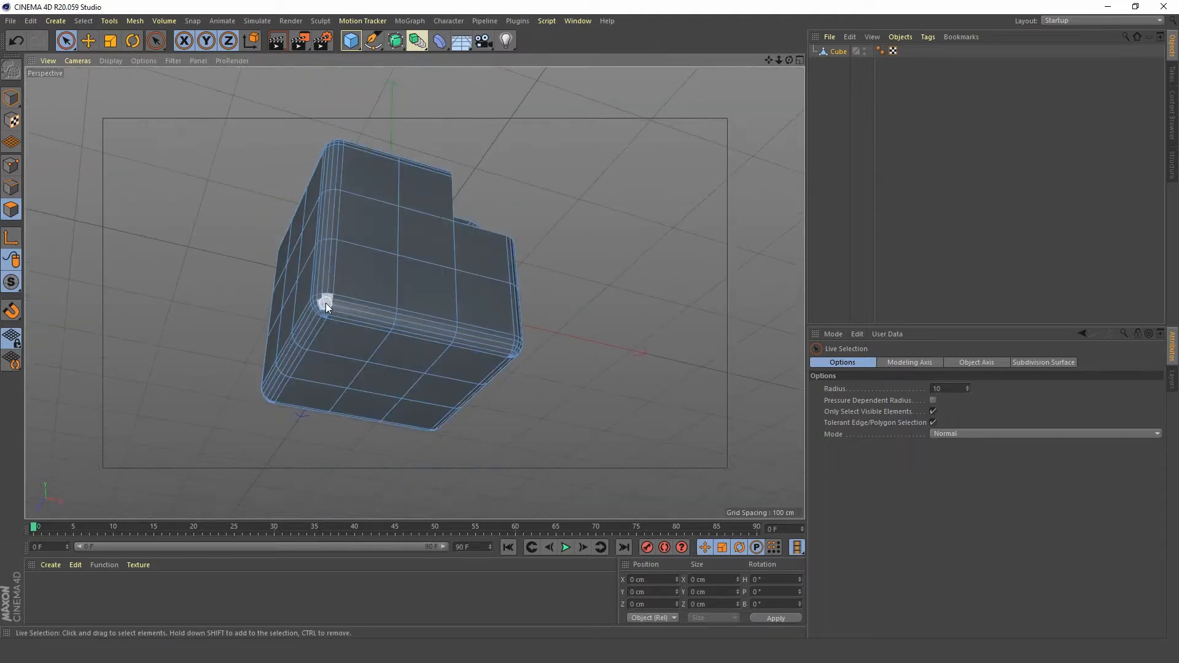
{"action": "mouse_move", "coordinate": [326, 304]}
{"action": "left_mouse_down", "text": "alt"}
{"action": "mouse_move", "coordinate": [392, 312]}
{"action": "mouse_move", "coordinate": [319, 297]}
{"action": "left_mouse_up", "text": "alt"}
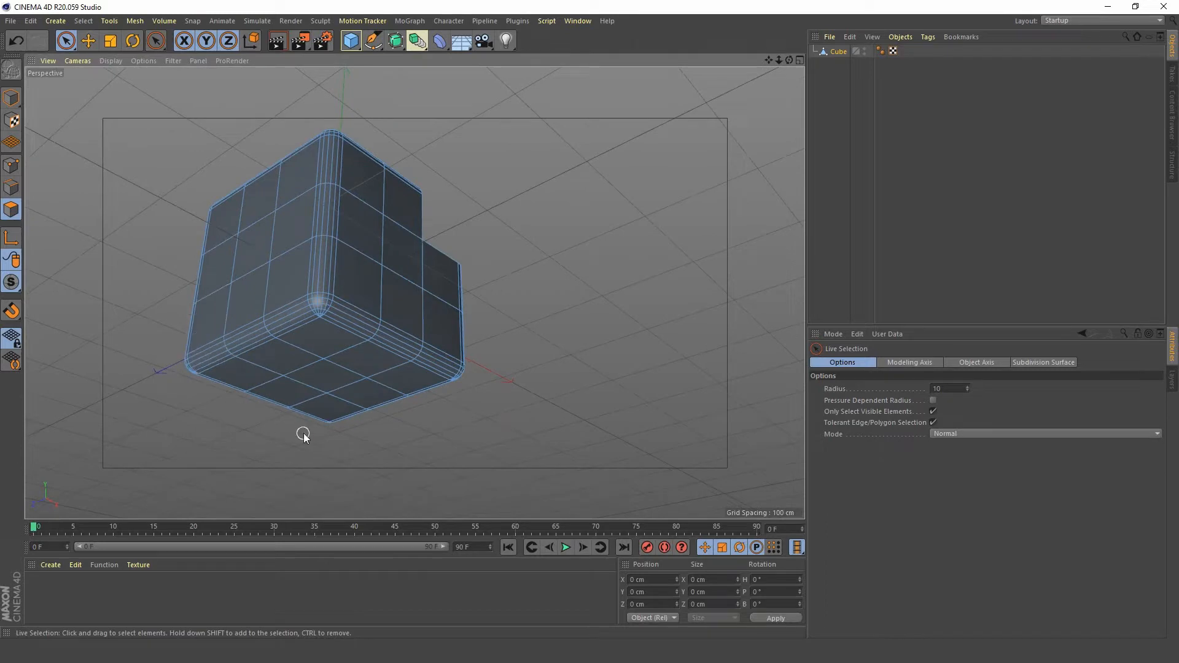
{"action": "mouse_move", "coordinate": [433, 377]}
{"action": "left_mouse_down", "text": "alt"}
{"action": "mouse_move", "coordinate": [361, 377]}
{"action": "mouse_move", "coordinate": [329, 276]}
{"action": "mouse_move", "coordinate": [338, 304]}
{"action": "mouse_move", "coordinate": [298, 289]}
{"action": "mouse_move", "coordinate": [314, 227]}
{"action": "mouse_move", "coordinate": [327, 255]}
{"action": "mouse_move", "coordinate": [358, 263]}
{"action": "left_mouse_up", "text": "alt"}
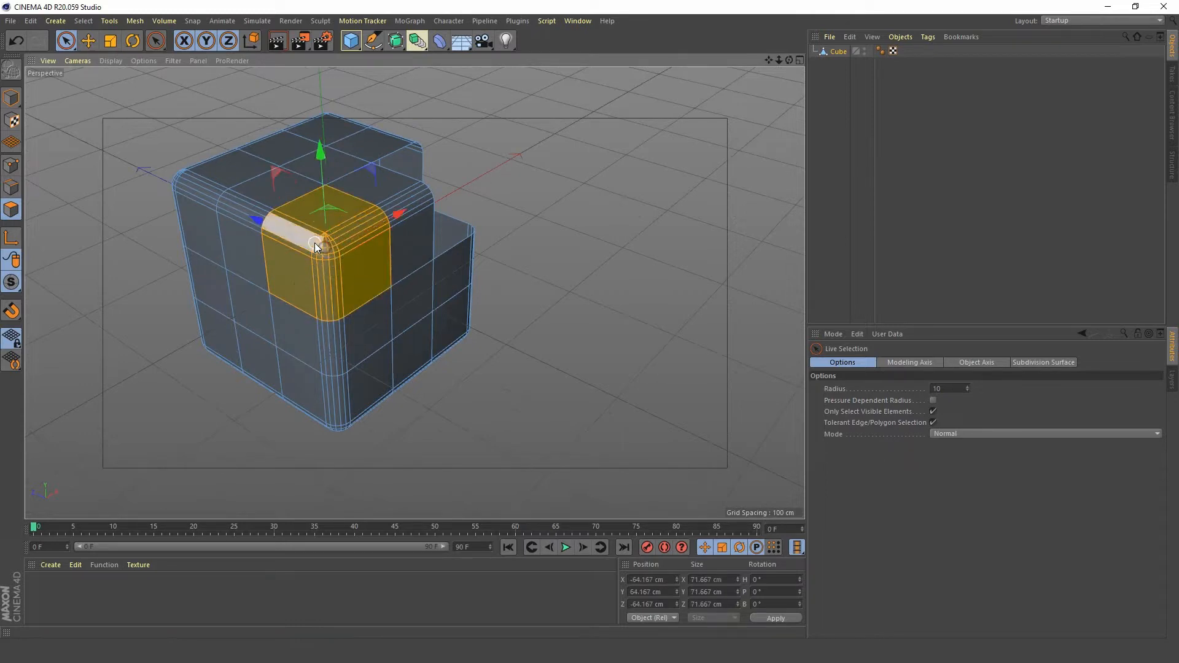
{"action": "key", "text": "Delete"}
- Delete the polygons of the remaining corner blocks, leaving only the crossing bands around the cube
{"action": "mouse_move", "coordinate": [314, 242]}
{"action": "left_mouse_down", "text": "alt"}
{"action": "mouse_move", "coordinate": [264, 267]}
{"action": "mouse_move", "coordinate": [271, 279]}
{"action": "mouse_move", "coordinate": [304, 224]}
{"action": "mouse_move", "coordinate": [285, 280]}
{"action": "mouse_move", "coordinate": [342, 272]}
{"action": "mouse_move", "coordinate": [337, 286]}
{"action": "mouse_move", "coordinate": [351, 252]}
{"action": "mouse_move", "coordinate": [362, 288]}
{"action": "mouse_move", "coordinate": [357, 279]}
{"action": "left_mouse_up", "text": "alt"}
{"action": "key", "text": "Delete"}
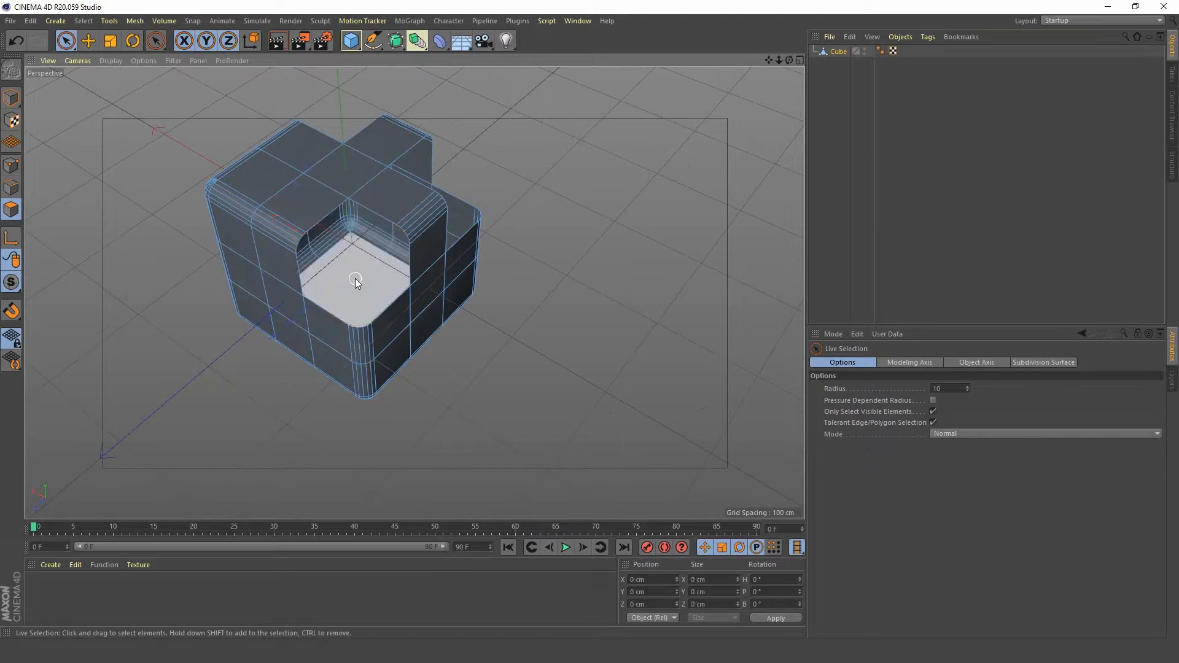
{"action": "middle_click_drag", "start_coordinate": [279, 248], "coordinate": [325, 276], "text": "alt"}
{"action": "mouse_move", "coordinate": [325, 280]}
{"action": "left_mouse_down", "text": "alt"}
{"action": "mouse_move", "coordinate": [428, 326]}
{"action": "mouse_move", "coordinate": [337, 277]}
{"action": "mouse_move", "coordinate": [344, 329]}
{"action": "mouse_move", "coordinate": [333, 355]}
{"action": "mouse_move", "coordinate": [373, 283]}
{"action": "mouse_move", "coordinate": [353, 236]}
{"action": "mouse_move", "coordinate": [342, 267]}
{"action": "mouse_move", "coordinate": [337, 244]}
{"action": "mouse_move", "coordinate": [224, 282]}
{"action": "mouse_move", "coordinate": [329, 367]}
{"action": "mouse_move", "coordinate": [361, 359]}
{"action": "mouse_move", "coordinate": [329, 392]}
{"action": "mouse_move", "coordinate": [356, 360]}
{"action": "mouse_move", "coordinate": [373, 364]}
{"action": "mouse_move", "coordinate": [304, 400]}
{"action": "mouse_move", "coordinate": [289, 342]}
{"action": "mouse_move", "coordinate": [340, 352]}
{"action": "mouse_move", "coordinate": [364, 389]}
{"action": "mouse_move", "coordinate": [245, 345]}
{"action": "mouse_move", "coordinate": [240, 381]}
{"action": "mouse_move", "coordinate": [260, 348]}
{"action": "mouse_move", "coordinate": [344, 379]}
{"action": "mouse_move", "coordinate": [326, 446]}
{"action": "mouse_move", "coordinate": [349, 365]}
{"action": "mouse_move", "coordinate": [406, 256]}
{"action": "mouse_move", "coordinate": [406, 286]}
{"action": "mouse_move", "coordinate": [392, 221]}
{"action": "mouse_move", "coordinate": [381, 254]}
{"action": "mouse_move", "coordinate": [397, 253]}
{"action": "mouse_move", "coordinate": [400, 274]}
{"action": "mouse_move", "coordinate": [366, 252]}
{"action": "mouse_move", "coordinate": [374, 242]}
{"action": "mouse_move", "coordinate": [369, 267]}
{"action": "left_mouse_up", "text": "alt"}
{"action": "scroll", "coordinate": [367, 370], "scroll_direction": "down", "scroll_amount": 3}
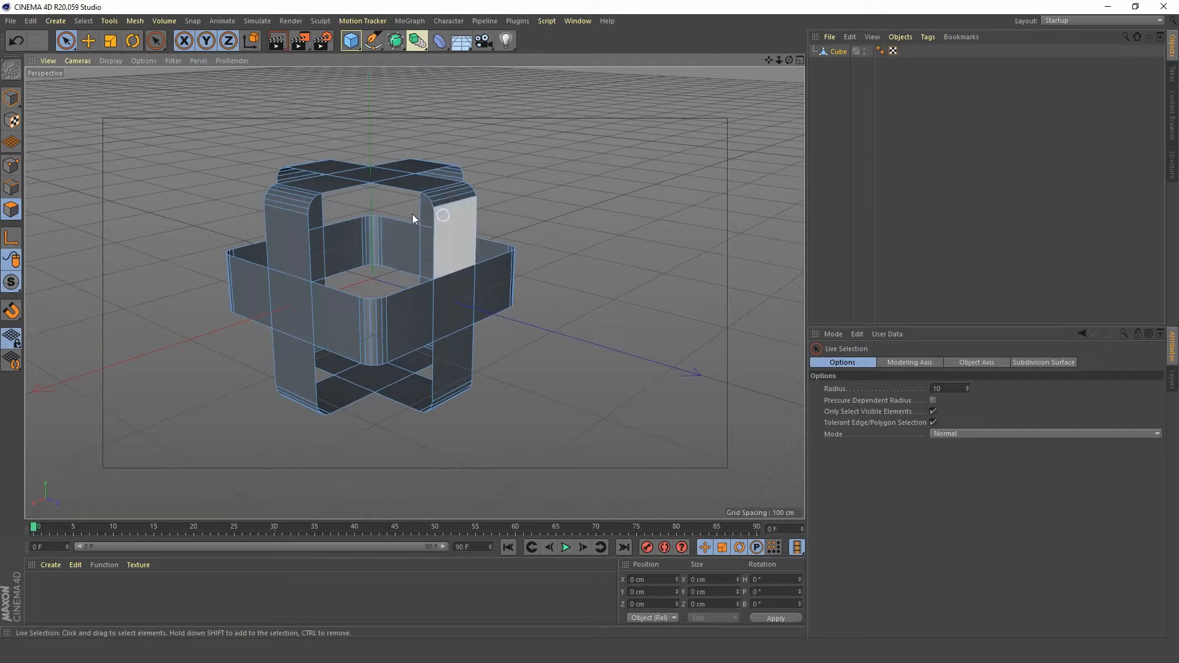
- Extrude all polygons of the banded cube inward with an offset of -5.5 cm and Create Caps enabled
{"action": "left_click", "coordinate": [838, 52]}
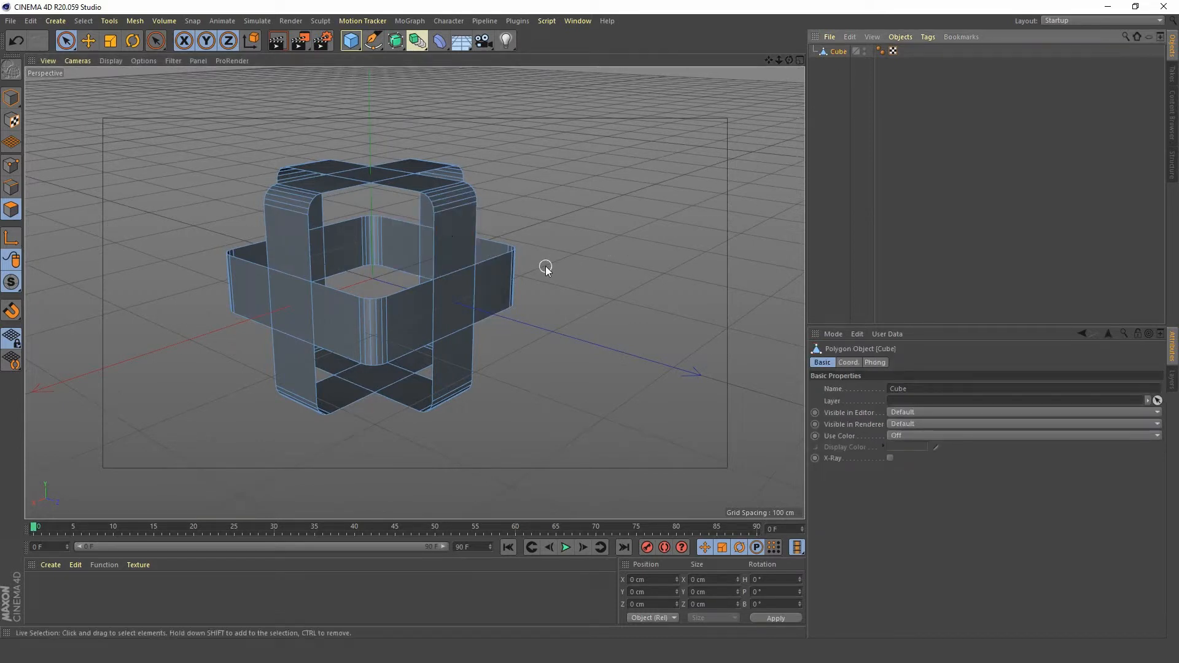
{"action": "key", "text": "d"}
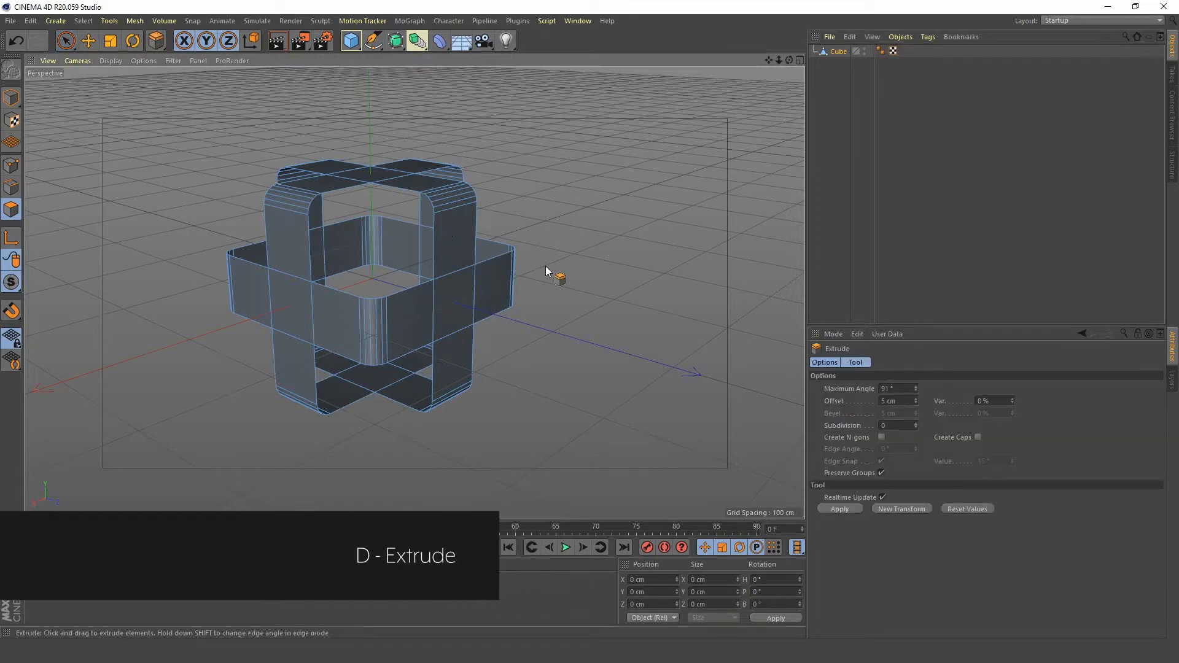
{"action": "left_click", "coordinate": [976, 437]}
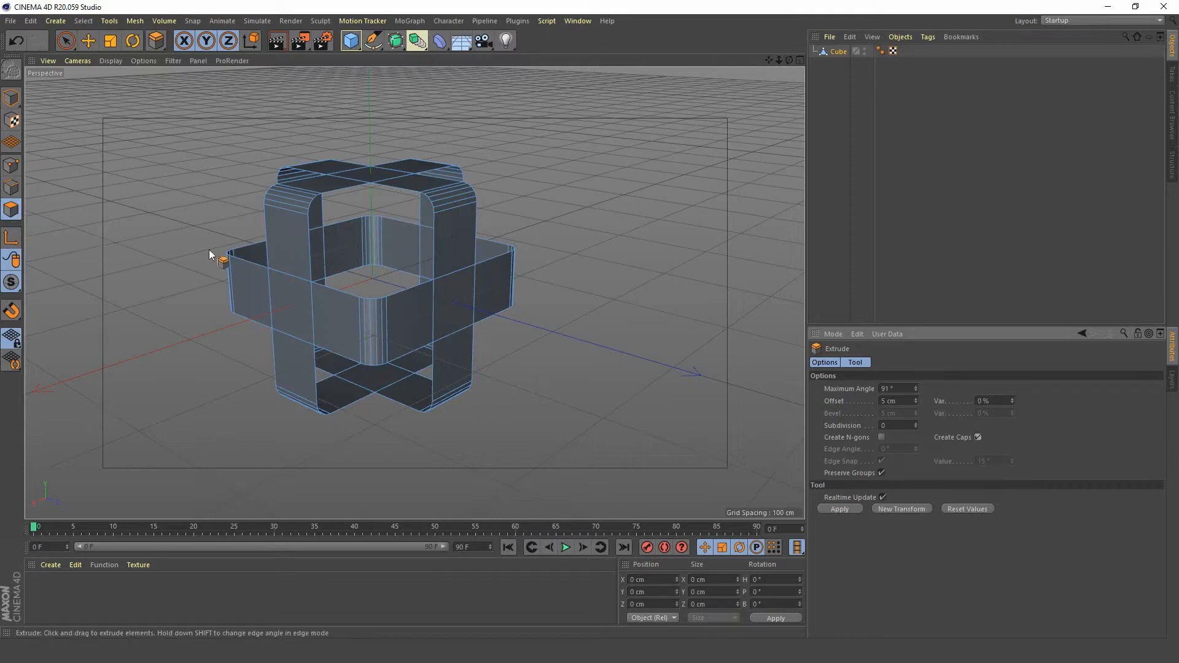
{"action": "key", "text": "ctrl+a"}
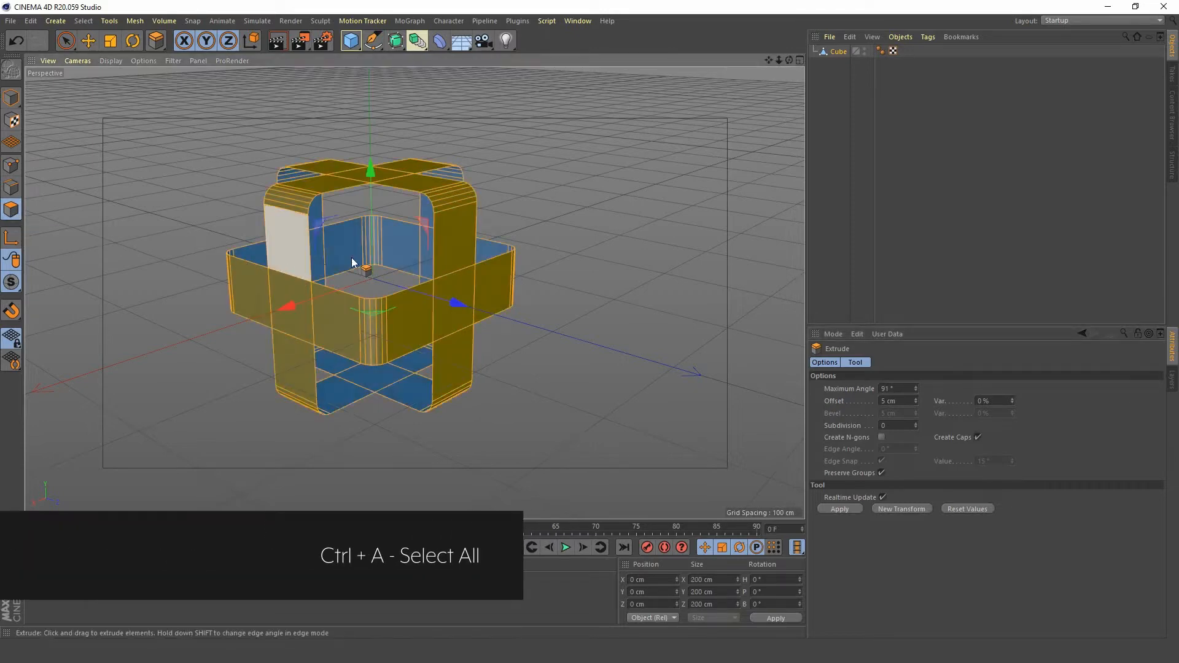
{"action": "left_click_drag", "start_coordinate": [373, 241], "coordinate": [422, 188], "text": "alt"}
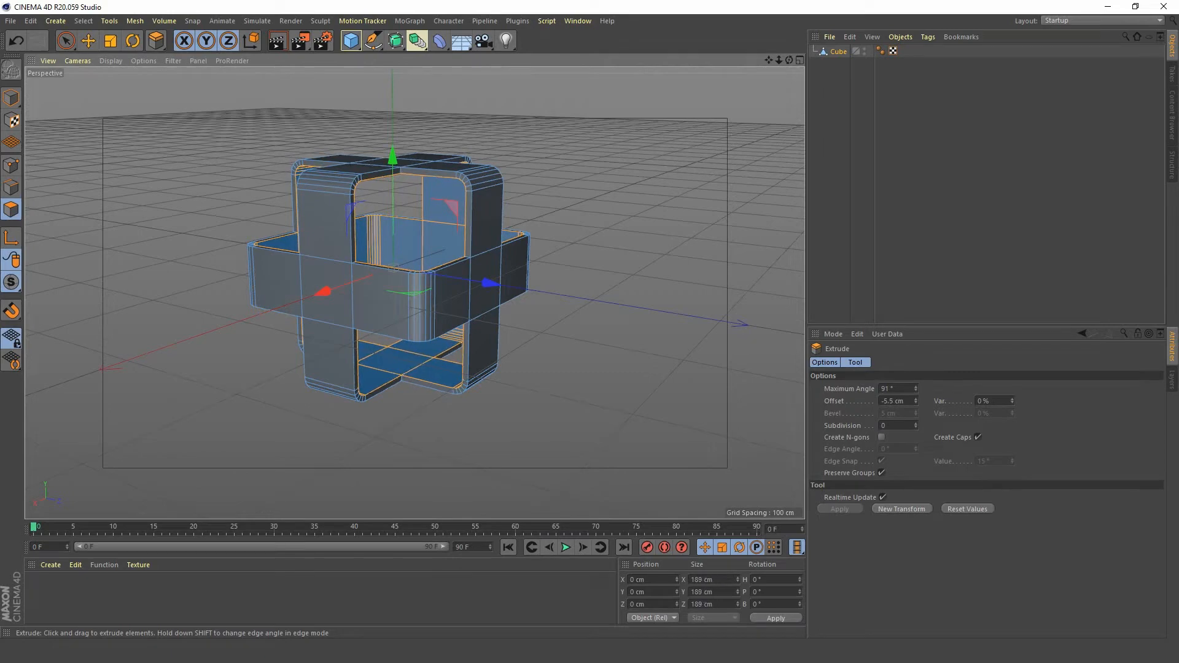
{"action": "left_click_drag", "start_coordinate": [665, 215], "coordinate": [432, 243], "text": "alt"}
{"action": "scroll", "coordinate": [428, 271], "scroll_direction": "up", "scroll_amount": 2}
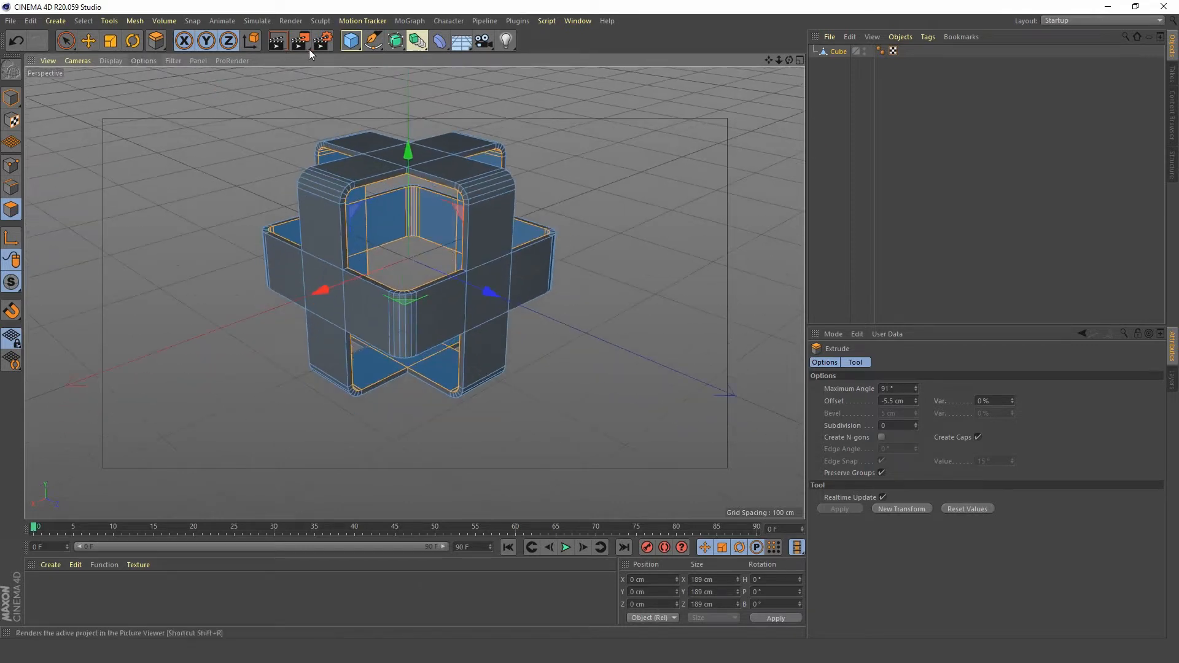
- Add a second cube and scale it uniformly to about 100.4 cm so it fits inside the frame
{"action": "left_click", "coordinate": [352, 41]}
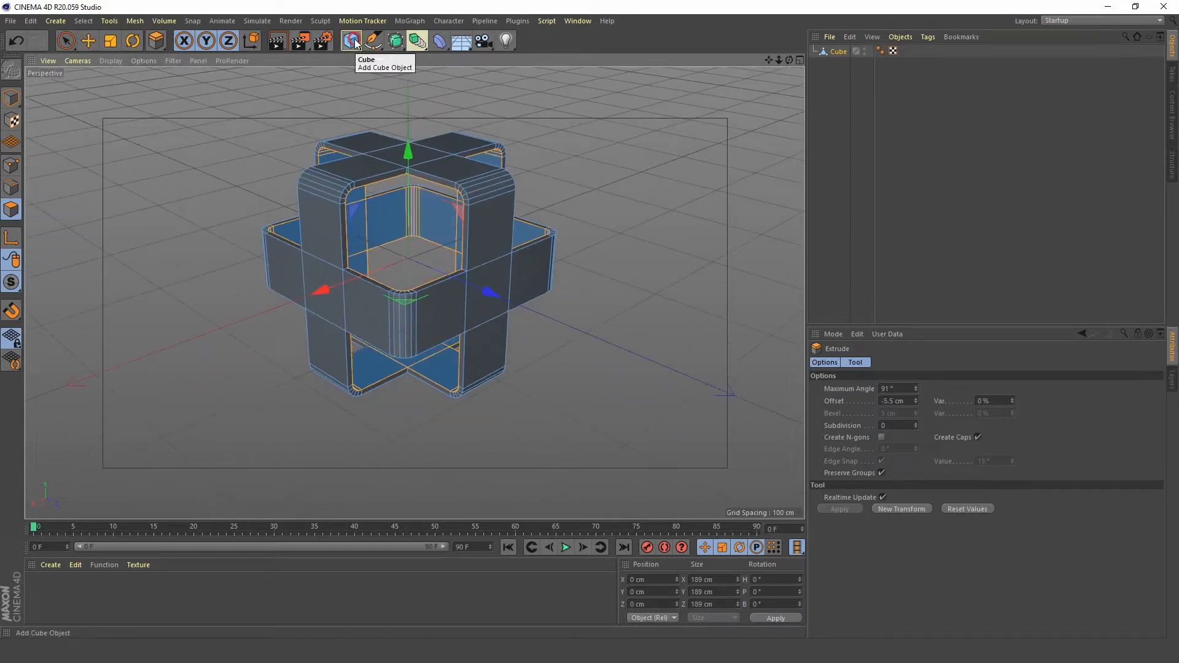
{"action": "left_click", "coordinate": [111, 41]}
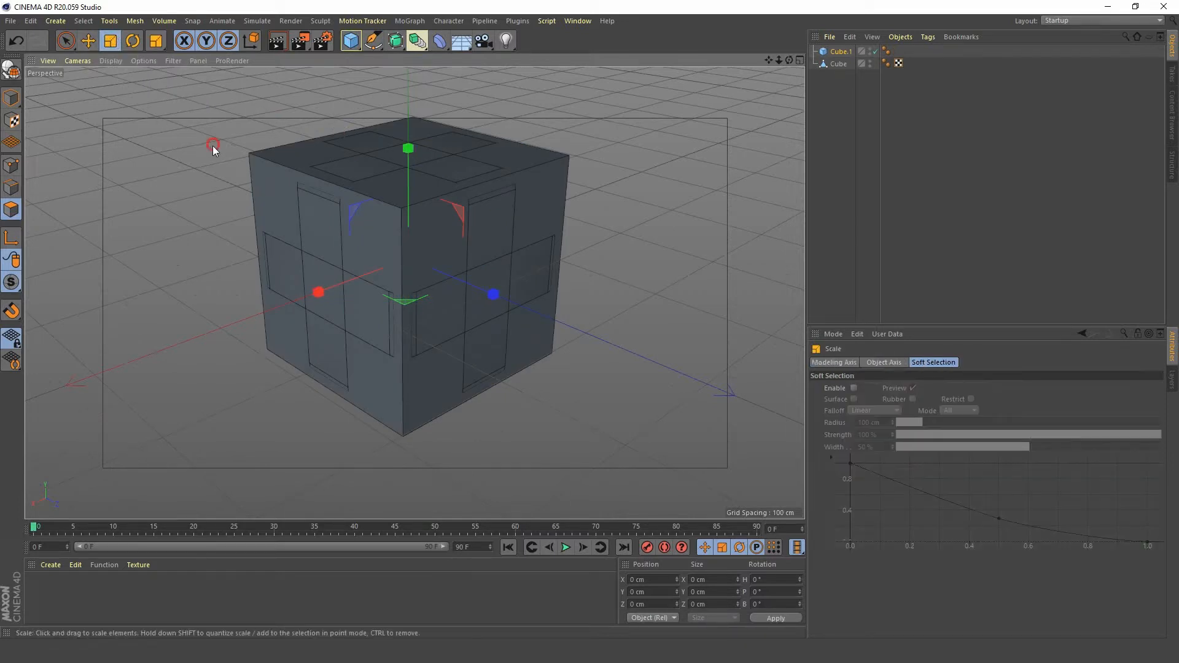
{"action": "left_click_drag", "start_coordinate": [212, 146], "coordinate": [100, 337]}
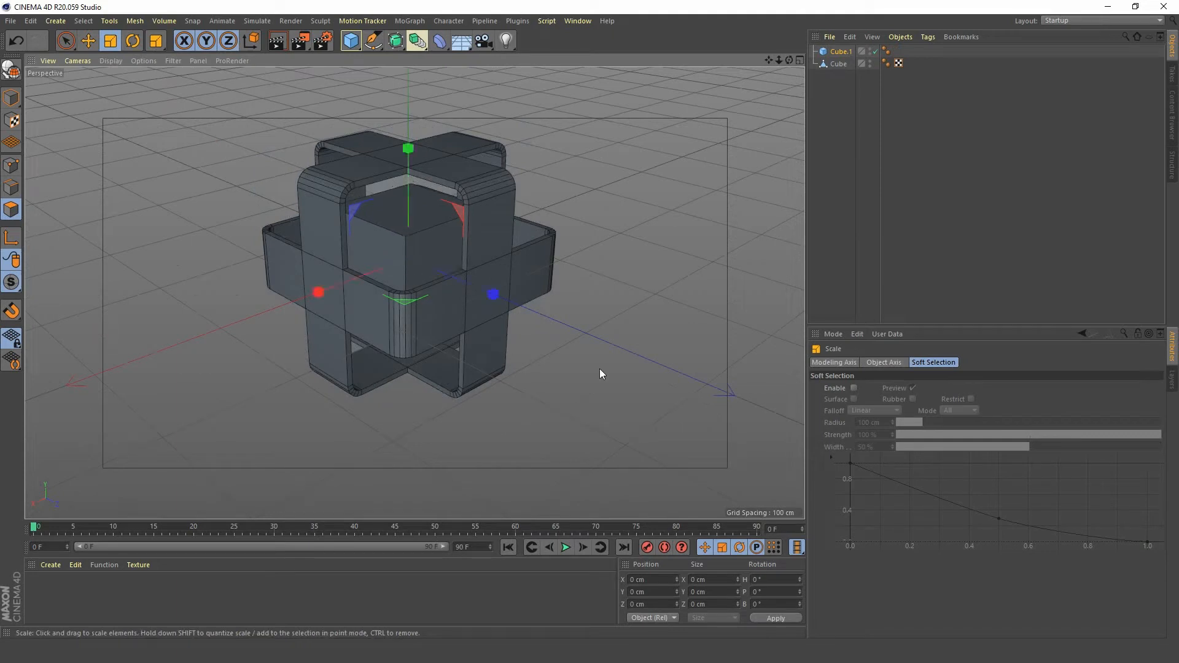
- Enable the inner cube's fillet with a radius of 36 cm and a fillet subdivision of 8
{"action": "left_click", "coordinate": [841, 53]}
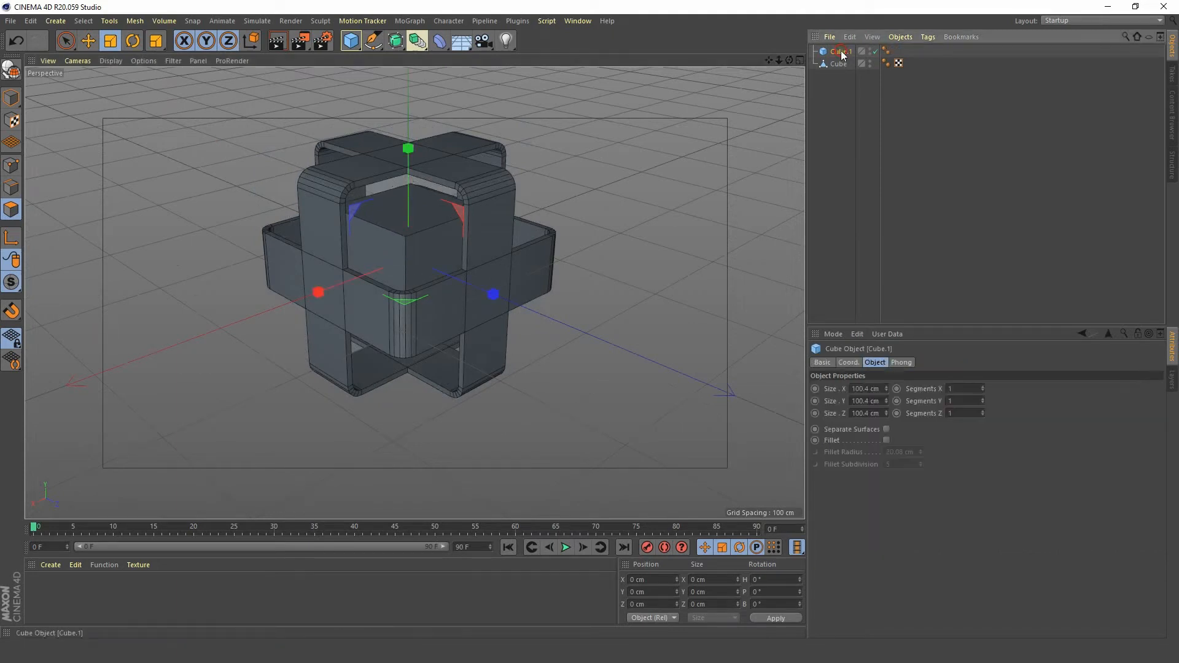
{"action": "left_click", "coordinate": [887, 441]}
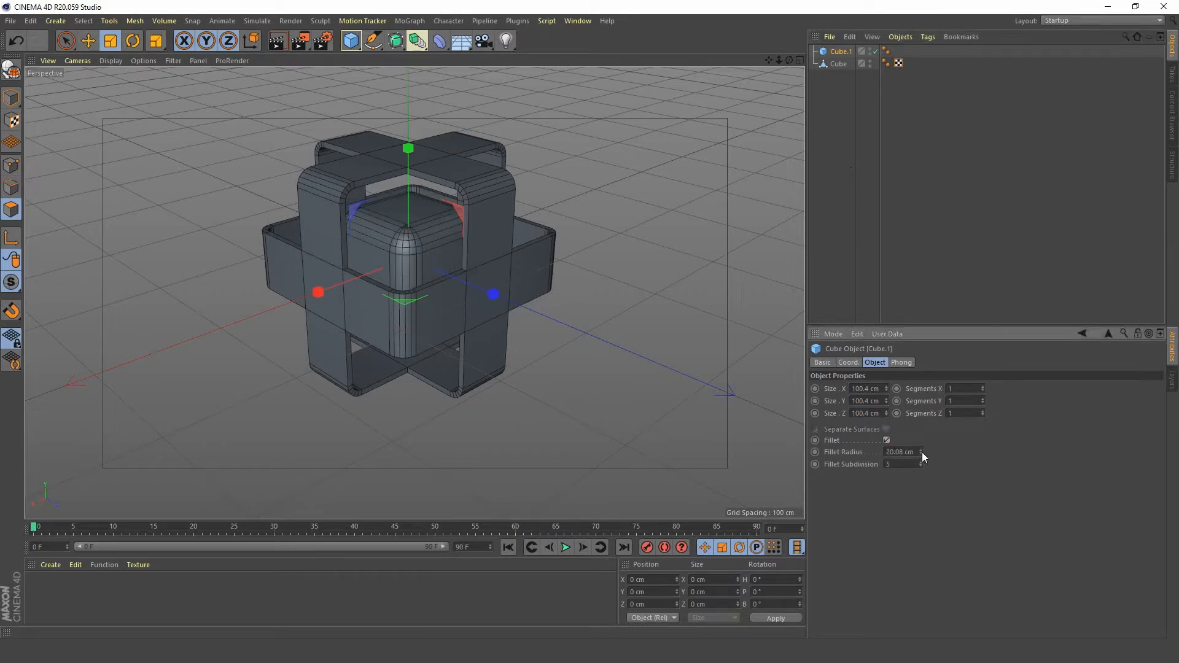
{"action": "left_click_drag", "start_coordinate": [922, 451], "coordinate": [922, 438]}
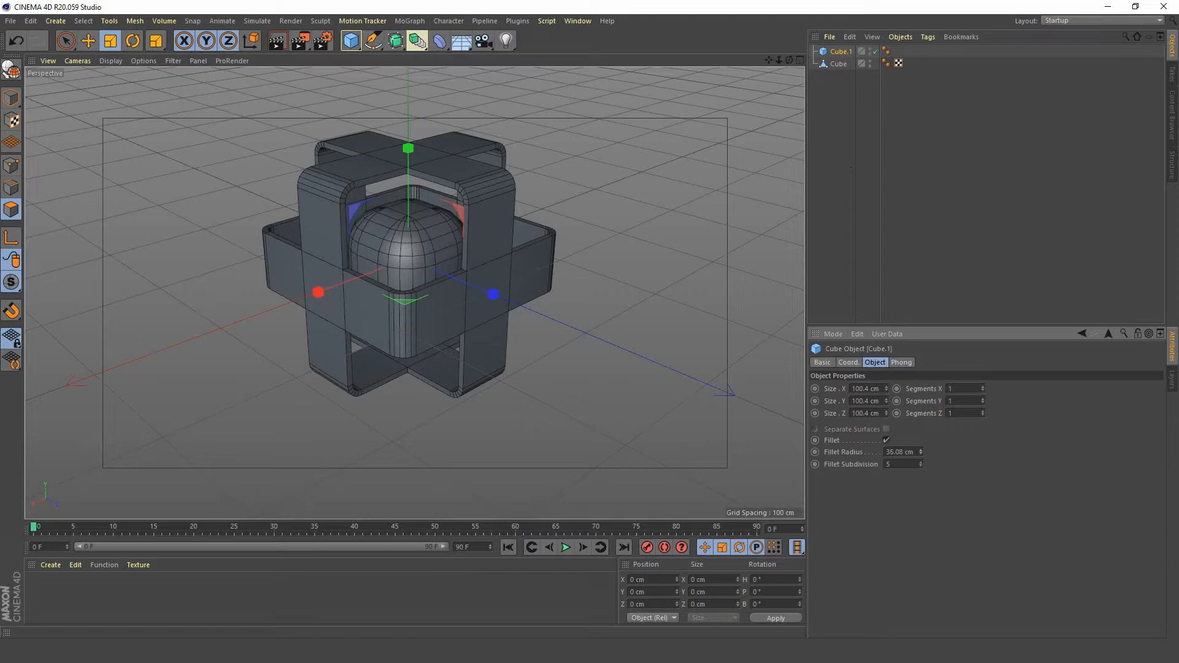
{"action": "double_click", "coordinate": [914, 452]}
{"action": "type", "text": "36"}
{"action": "key", "text": "Return"}
{"action": "left_click", "coordinate": [920, 462]}
{"action": "left_click", "coordinate": [919, 462]}
{"action": "left_click", "coordinate": [919, 462]}
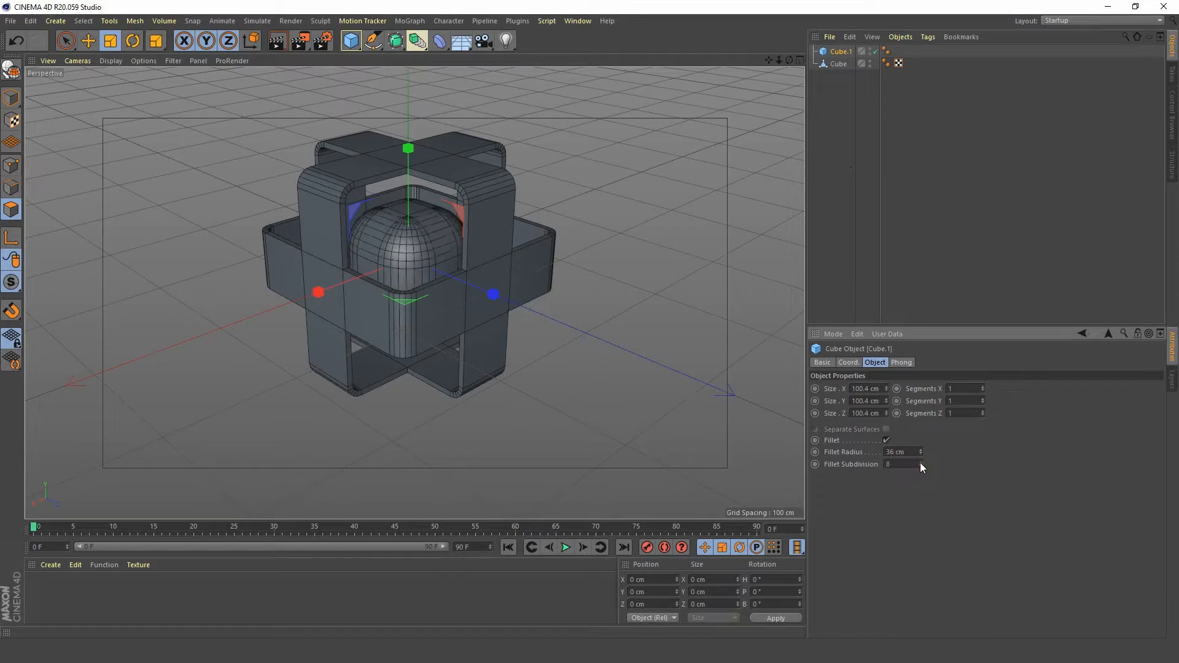
- Set the inner cube's fillet subdivision to 11
{"action": "left_click", "coordinate": [920, 463]}
{"action": "left_click", "coordinate": [920, 462]}
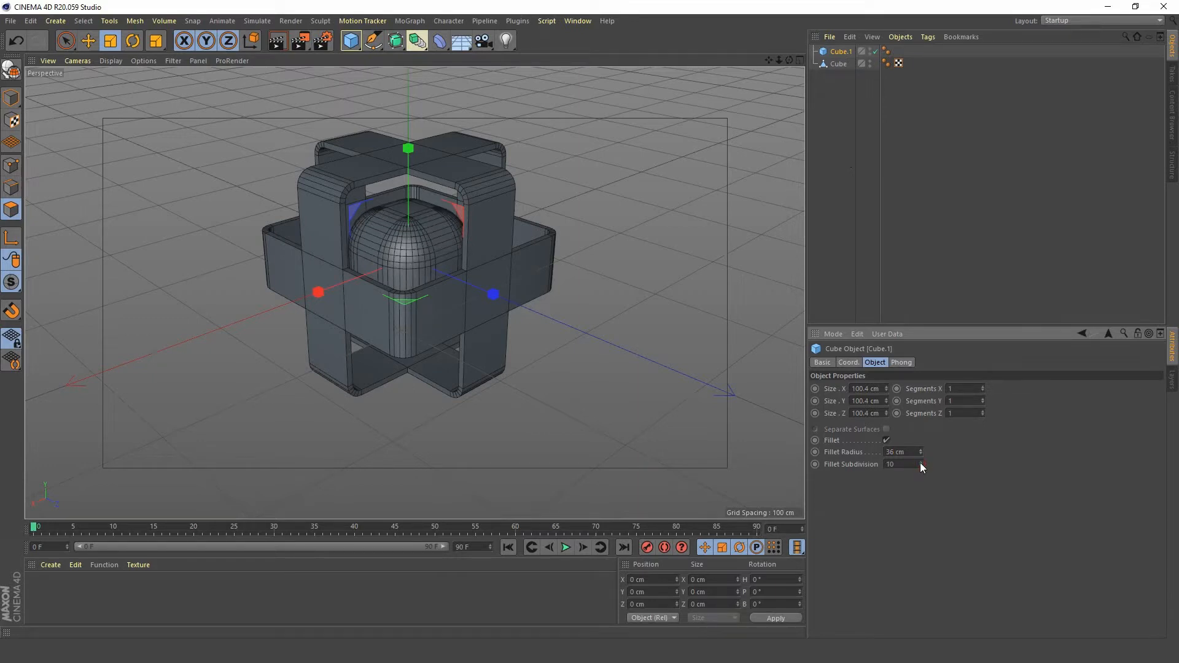
{"action": "left_click", "coordinate": [836, 189]}
{"action": "left_click_drag", "start_coordinate": [792, 209], "coordinate": [430, 270], "text": "alt"}
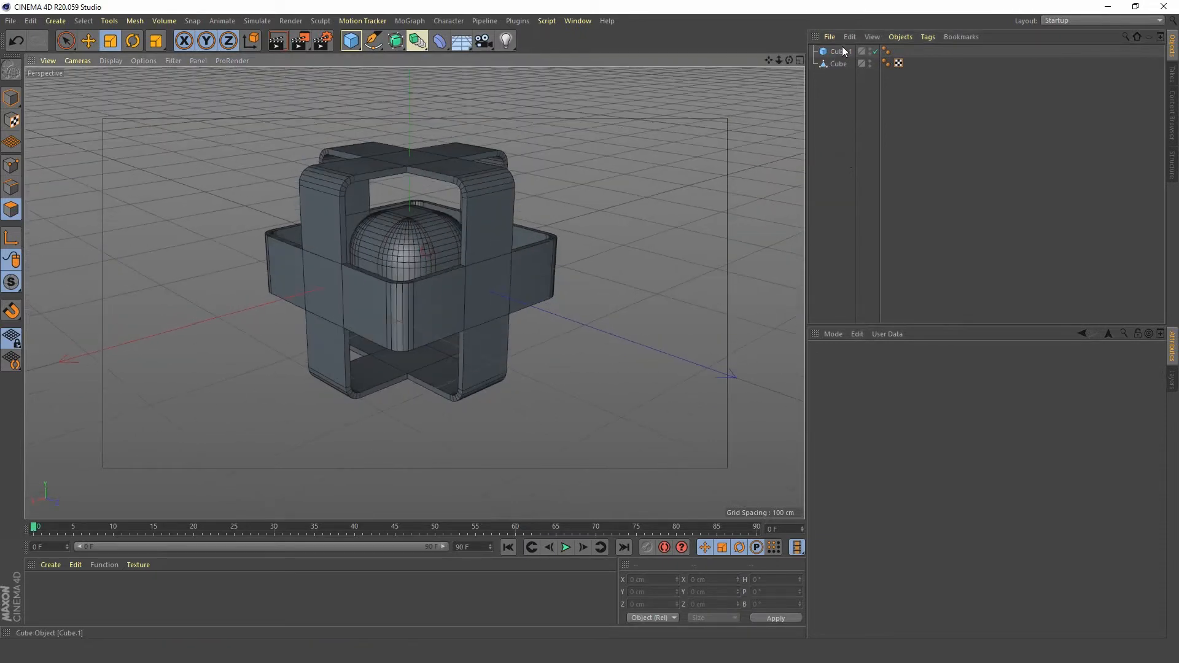
- Scale the inner rounded cube up uniformly to about 108.5 cm
{"action": "left_click", "coordinate": [841, 52]}
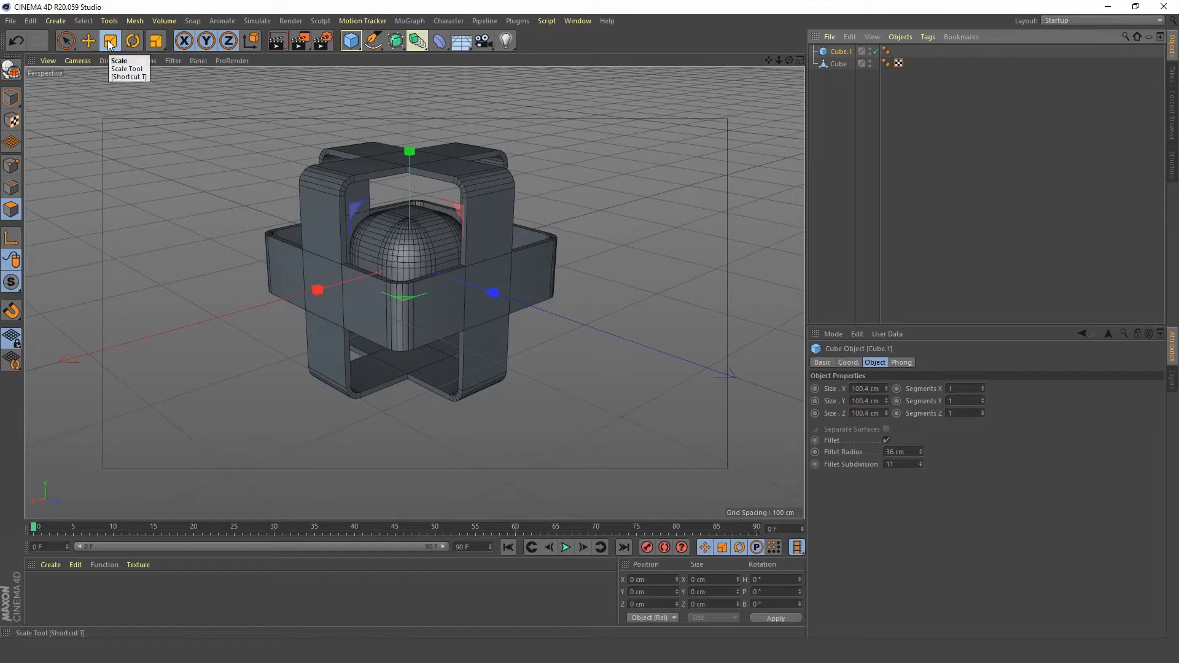
{"action": "left_click_drag", "start_coordinate": [194, 286], "coordinate": [215, 253]}
{"action": "left_click_drag", "start_coordinate": [506, 311], "coordinate": [387, 178], "text": "alt"}
- Add a cylinder and move it straight down along Y until it sits below the cube frame
{"action": "left_click", "coordinate": [352, 41]}
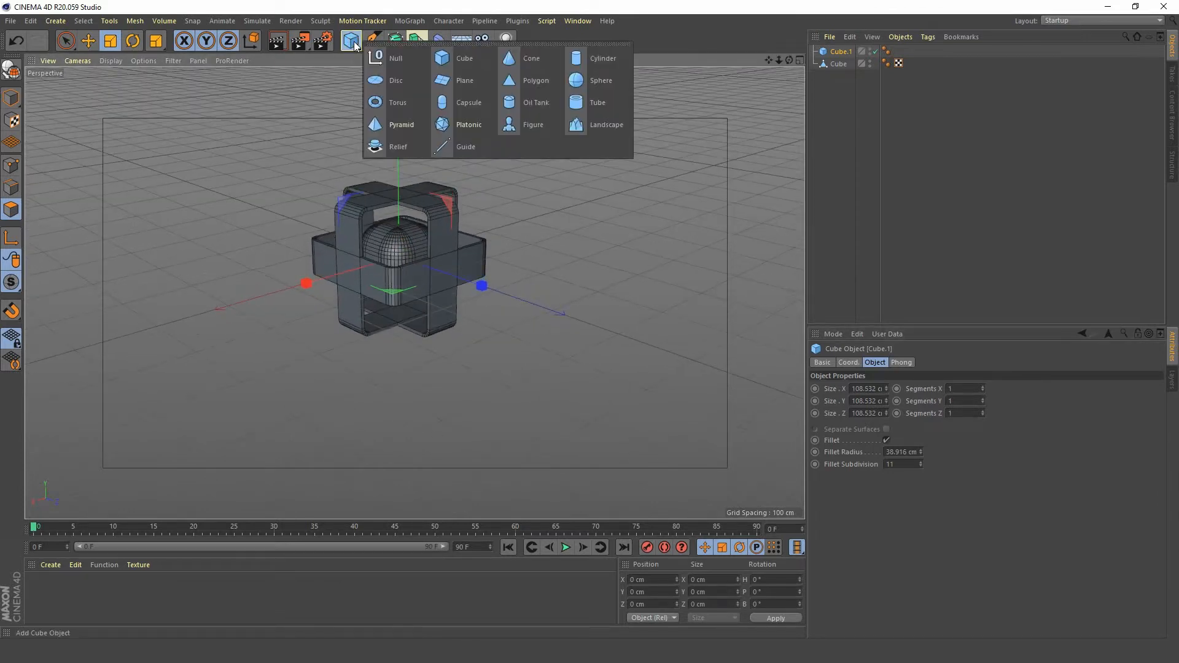
{"action": "left_click", "coordinate": [601, 62]}
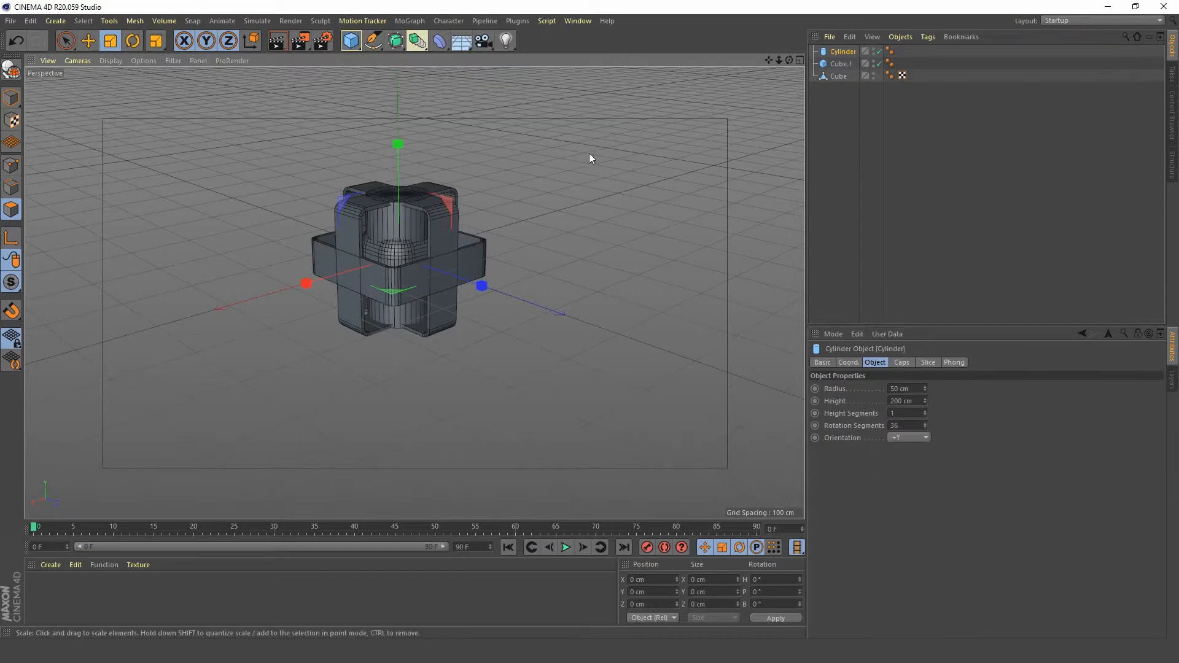
{"action": "left_click", "coordinate": [90, 43]}
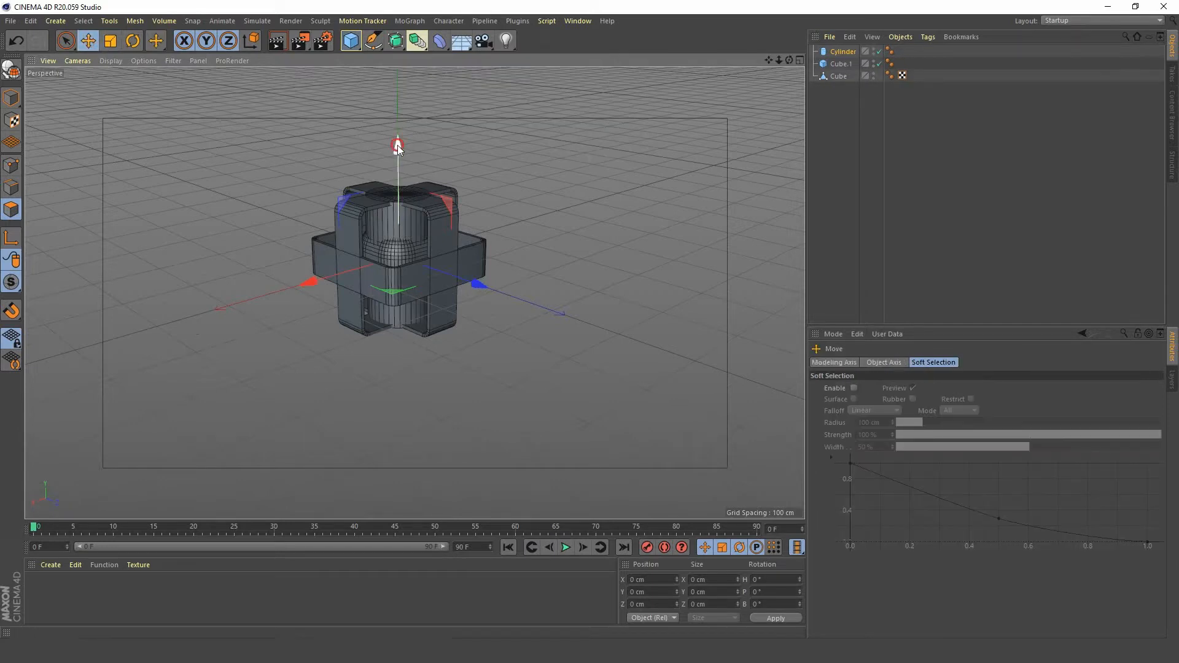
{"action": "left_click_drag", "start_coordinate": [396, 145], "coordinate": [400, 295]}
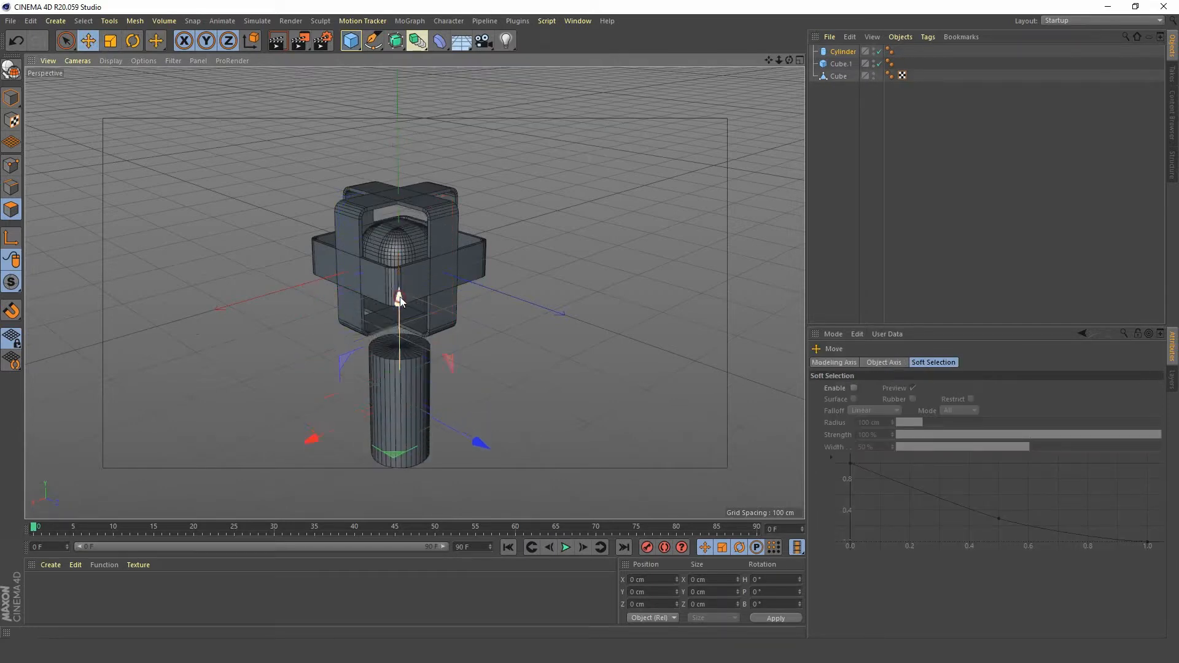
- Set the cylinder's radius to 1500 cm to form a wide floor under the frame
{"action": "left_click", "coordinate": [843, 52]}
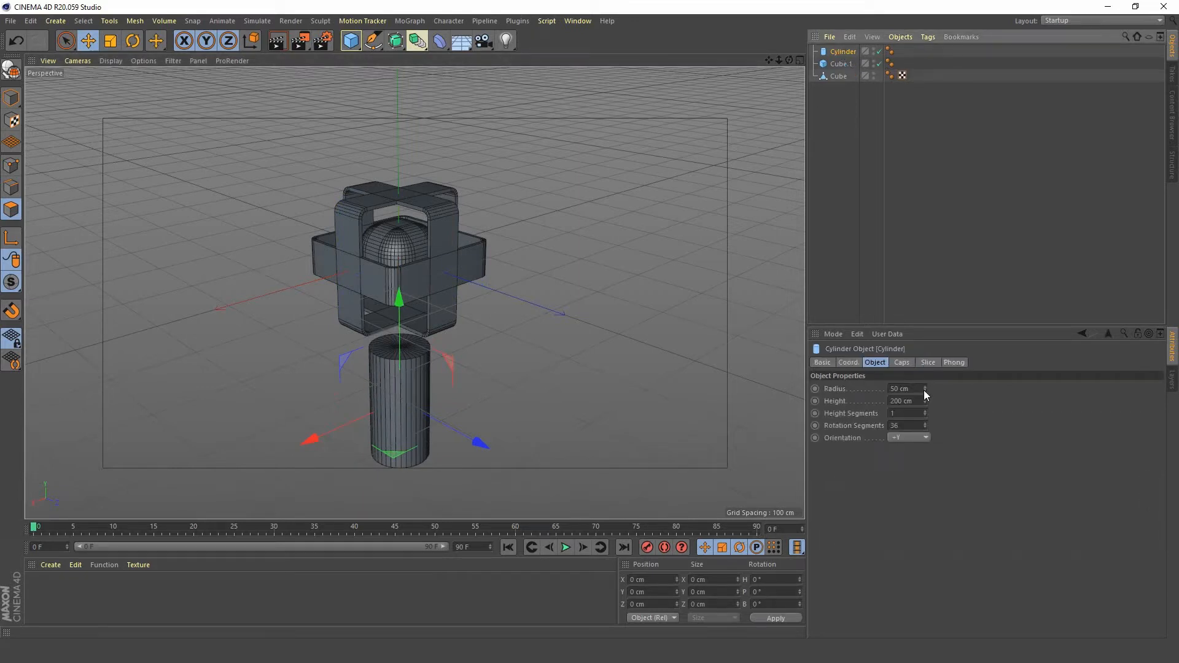
{"action": "left_click_drag", "start_coordinate": [924, 389], "coordinate": [925, 295]}
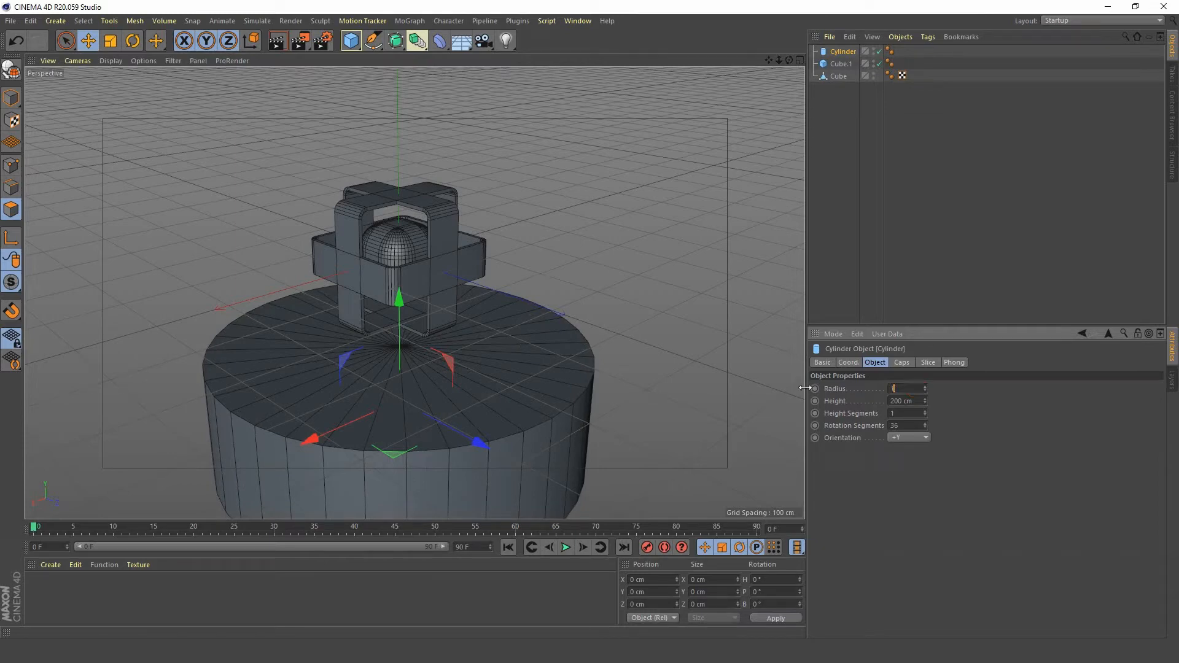
{"action": "type", "text": "0"}
{"action": "key", "text": "Return"}
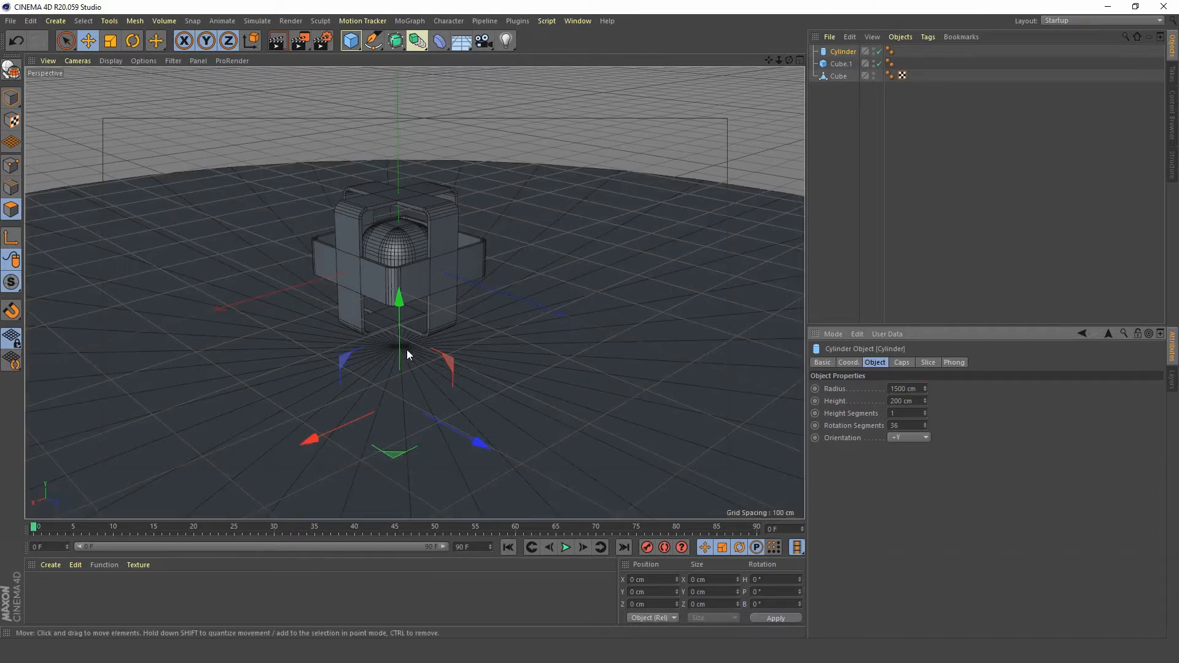
- Hide the grid in the perspective view
{"action": "left_click_drag", "start_coordinate": [407, 348], "coordinate": [410, 318], "text": "alt"}
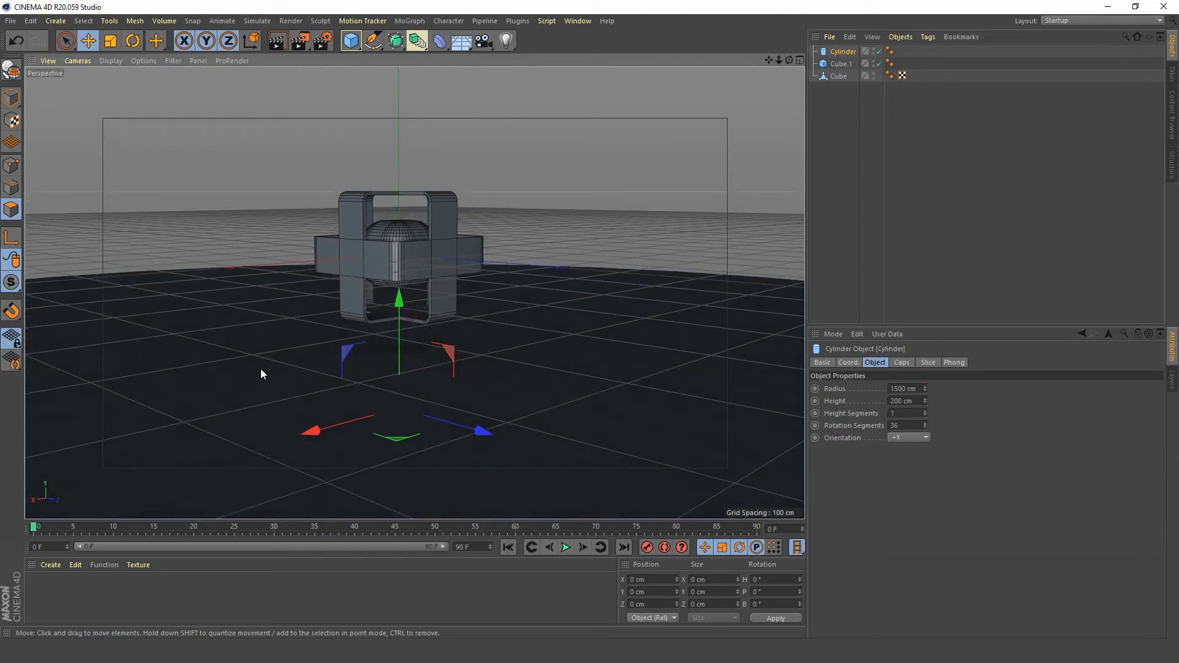
{"action": "left_click", "coordinate": [170, 60]}
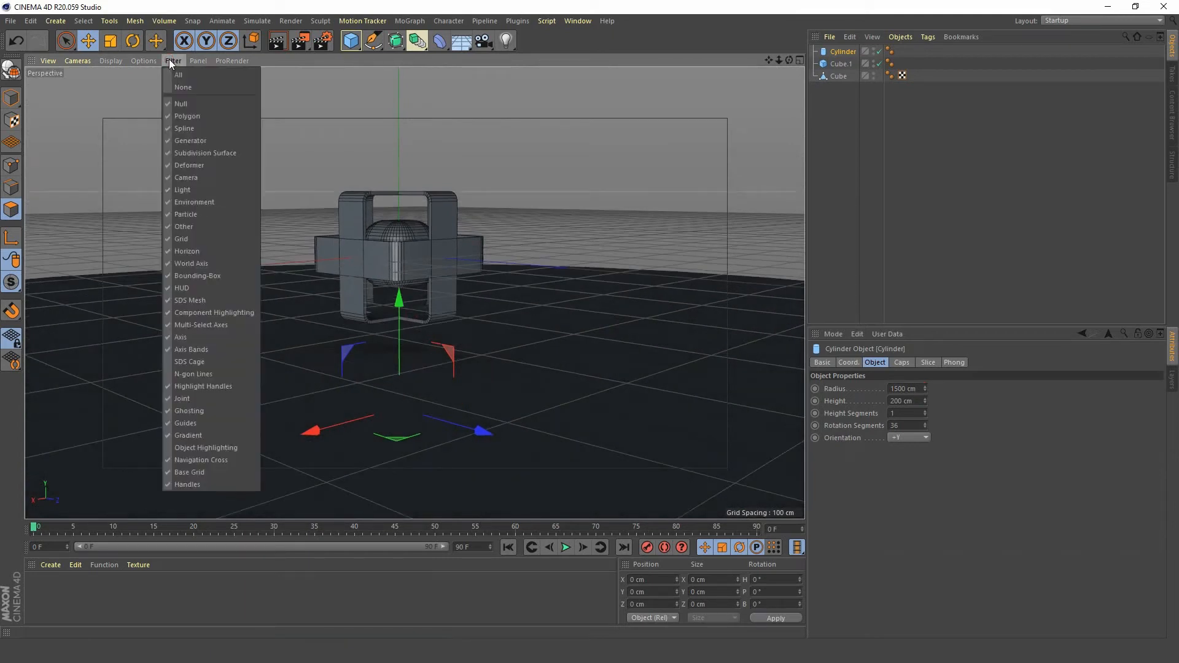
{"action": "left_click", "coordinate": [197, 239]}
{"action": "middle_click_drag", "start_coordinate": [428, 316], "coordinate": [423, 275], "text": "alt"}
{"action": "left_click_drag", "start_coordinate": [410, 289], "coordinate": [397, 222], "text": "alt"}
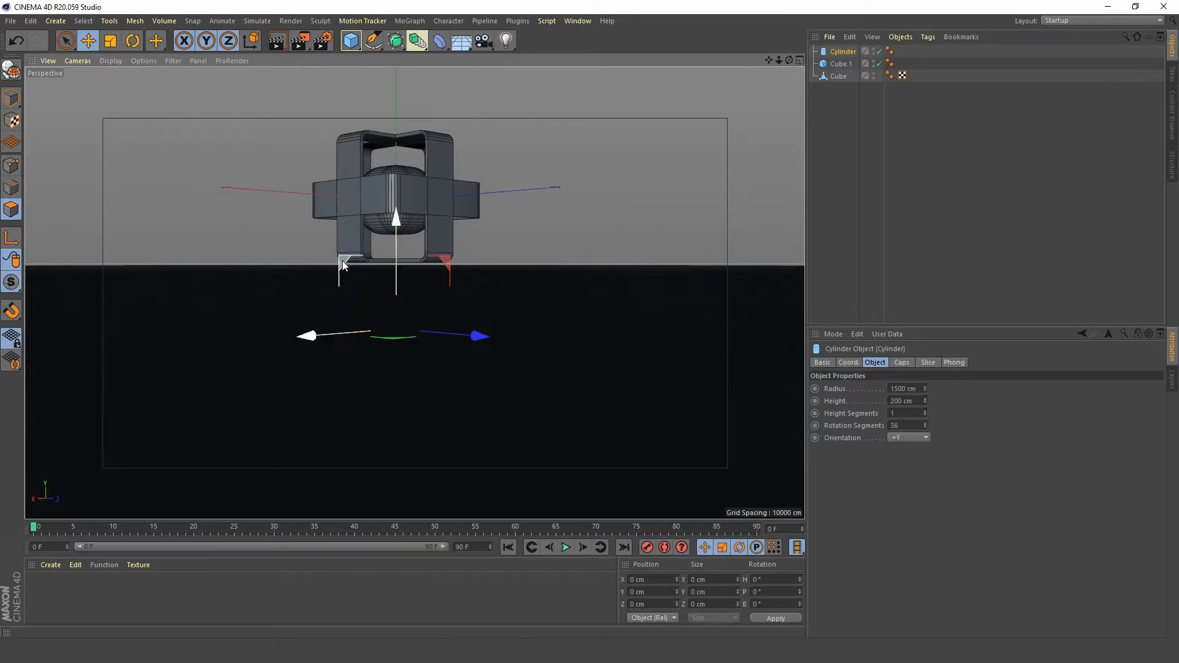
- In the front view, move the cylinder up along Y until its top face meets the underside of the frame
{"action": "middle_click", "coordinate": [264, 233]}
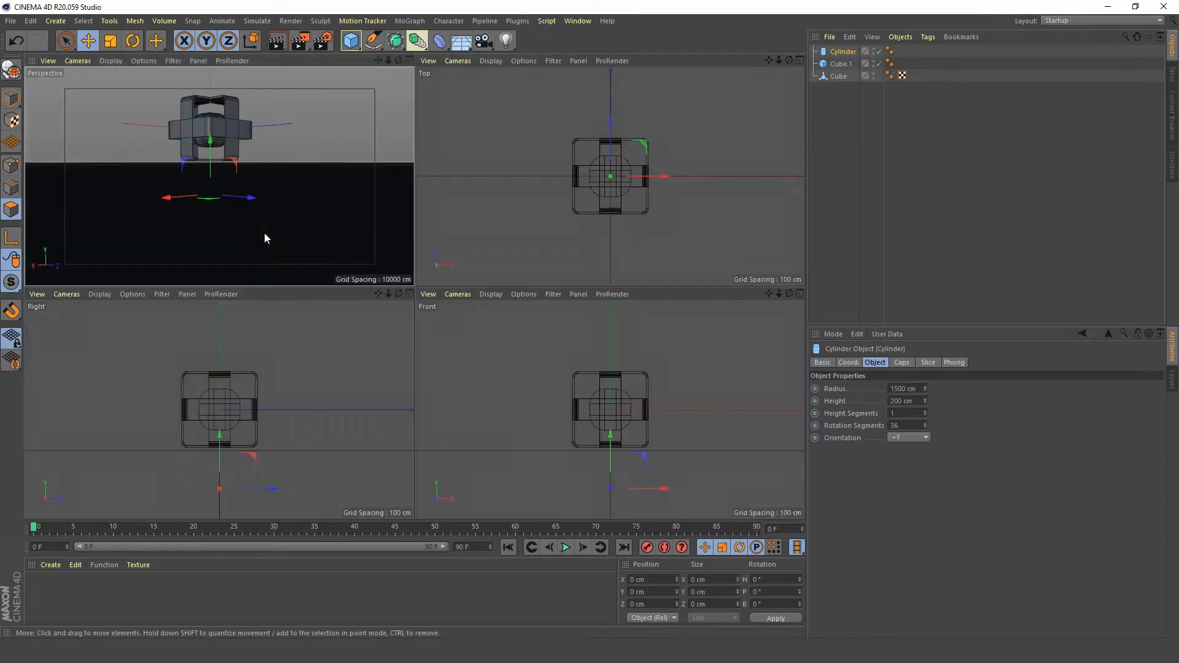
{"action": "middle_click", "coordinate": [533, 383]}
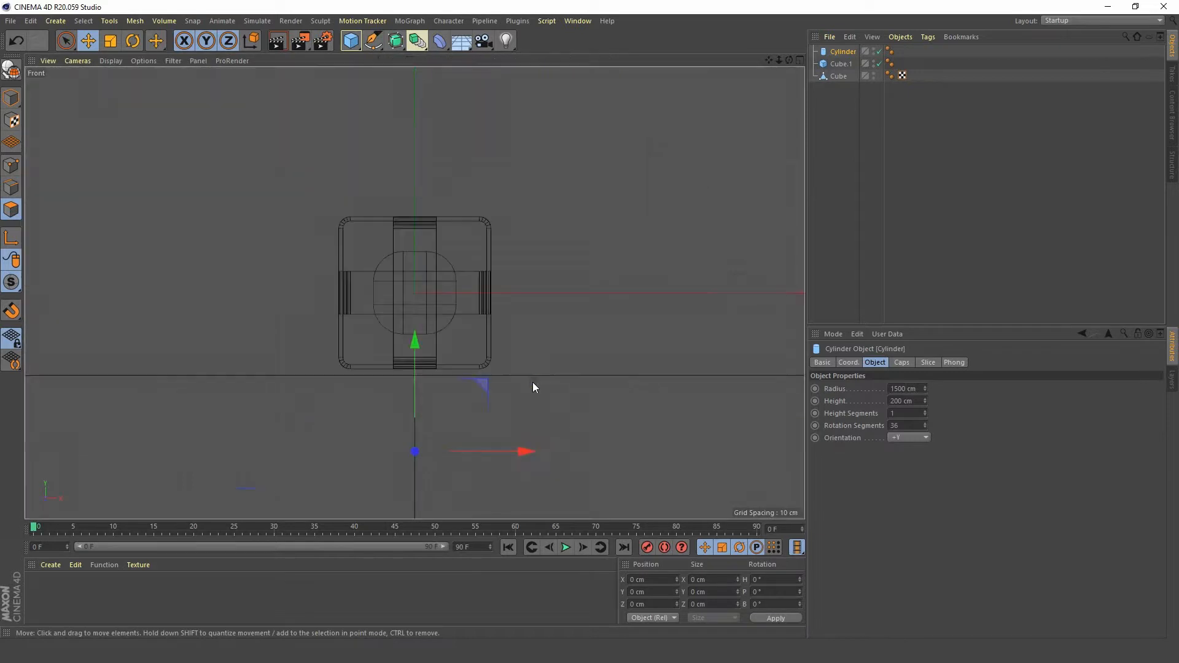
{"action": "right_click_drag", "start_coordinate": [426, 384], "coordinate": [461, 361], "text": "alt"}
{"action": "left_click_drag", "start_coordinate": [401, 434], "coordinate": [404, 418]}
{"action": "right_click_drag", "start_coordinate": [400, 371], "coordinate": [396, 260], "text": "alt"}
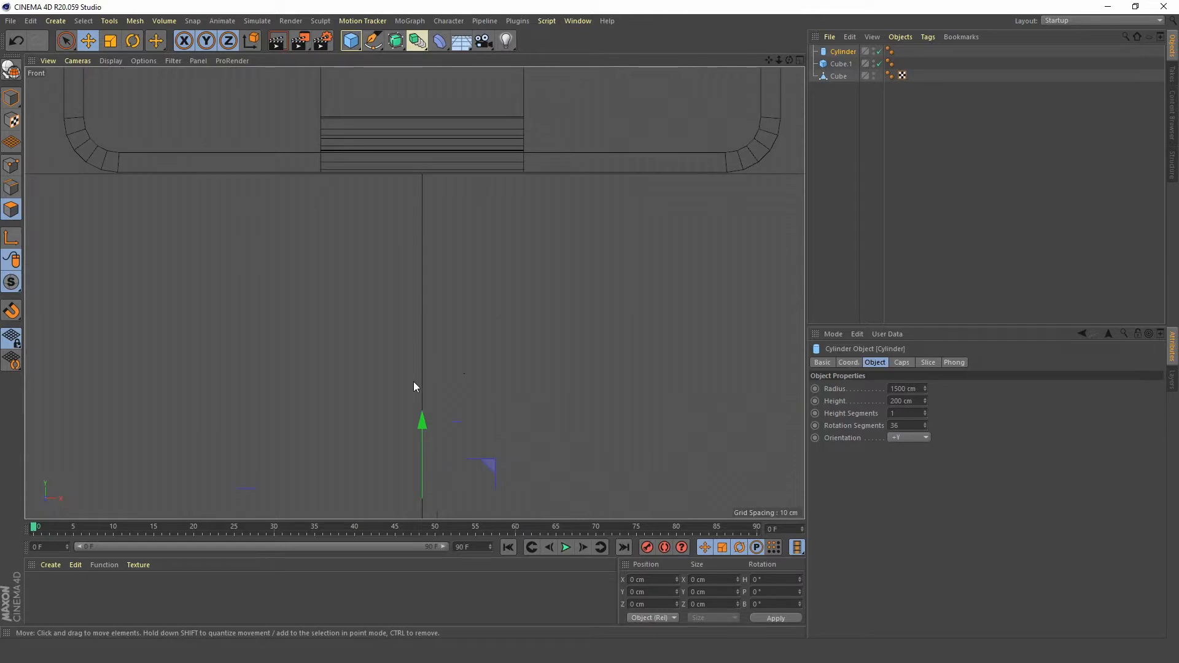
{"action": "left_click_drag", "start_coordinate": [422, 421], "coordinate": [417, 420]}
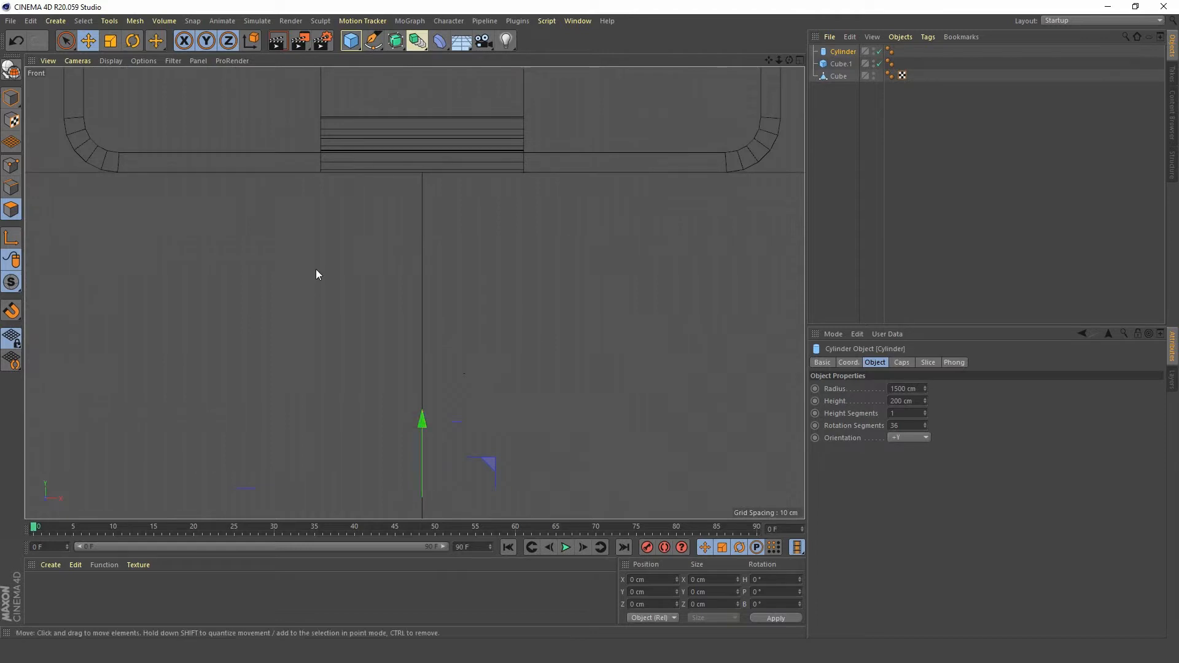
- Scale the cylinder up uniformly in the perspective view so the floor extends much farther around the frame
{"action": "middle_click", "coordinate": [317, 274]}
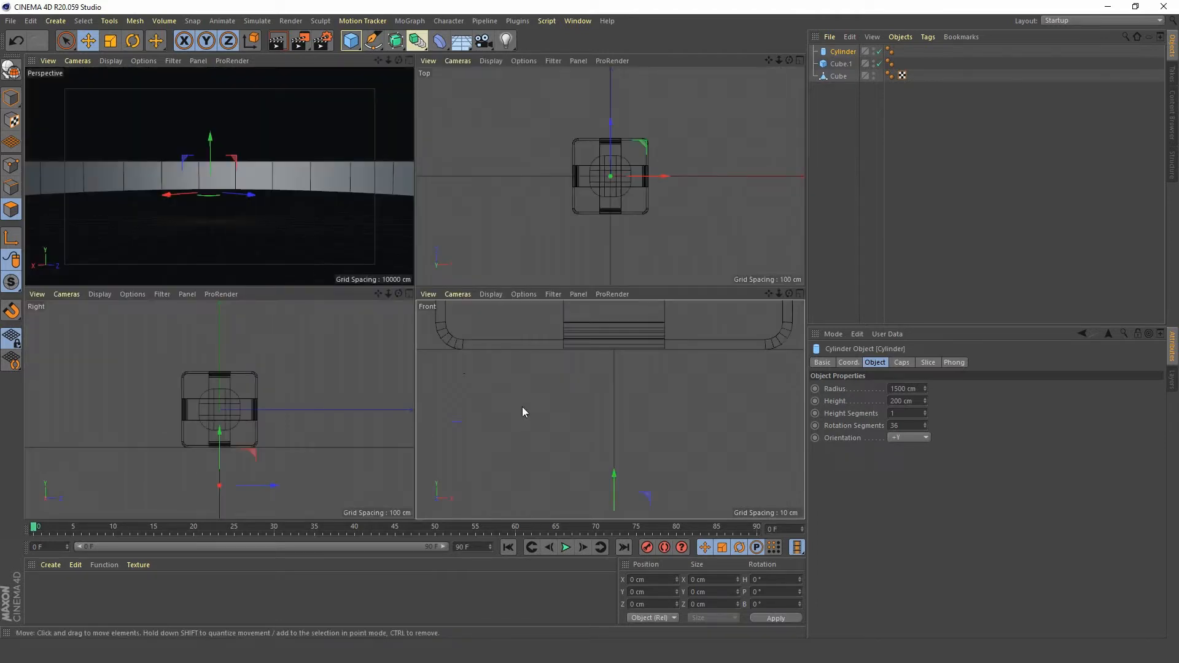
{"action": "middle_click", "coordinate": [261, 179]}
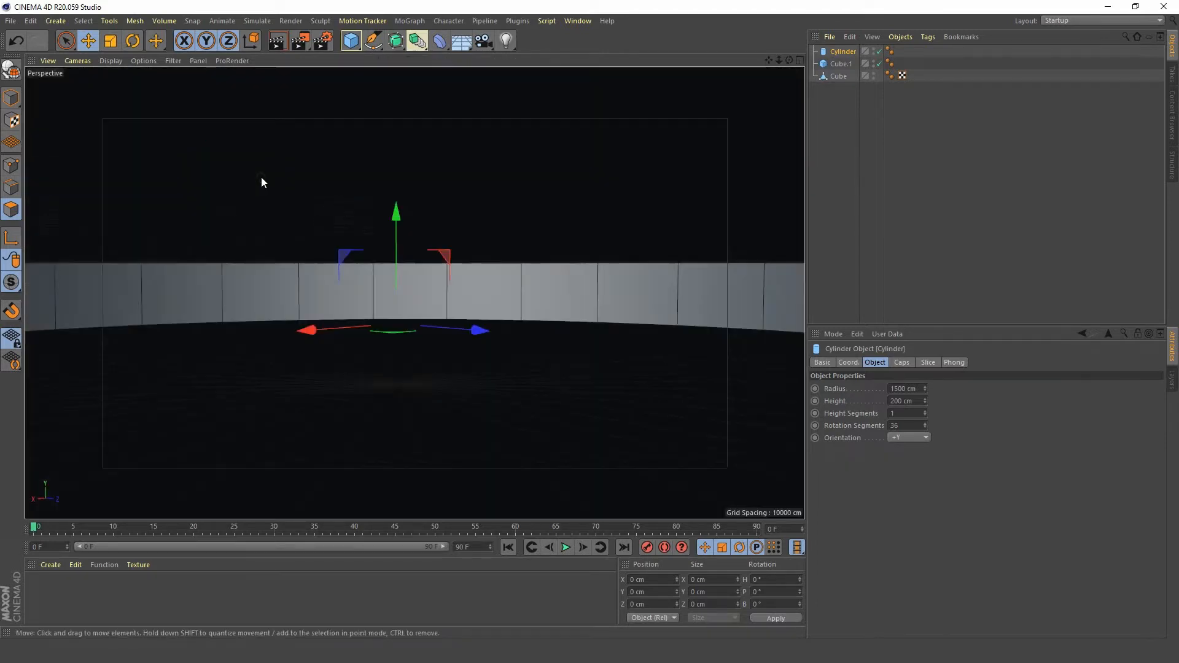
{"action": "scroll", "coordinate": [361, 337], "scroll_direction": "up", "scroll_amount": 5}
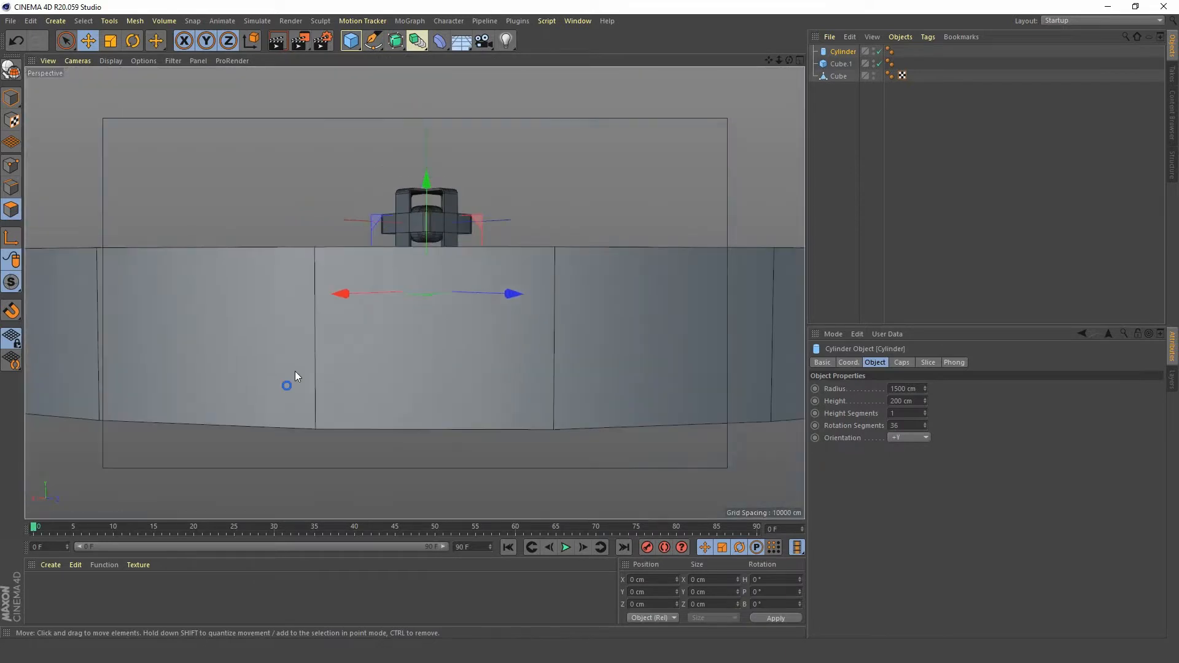
{"action": "left_click_drag", "start_coordinate": [398, 261], "coordinate": [391, 382], "text": "alt"}
{"action": "middle_click_drag", "start_coordinate": [413, 337], "coordinate": [418, 301], "text": "alt"}
{"action": "left_click_drag", "start_coordinate": [417, 301], "coordinate": [451, 236], "text": "alt"}
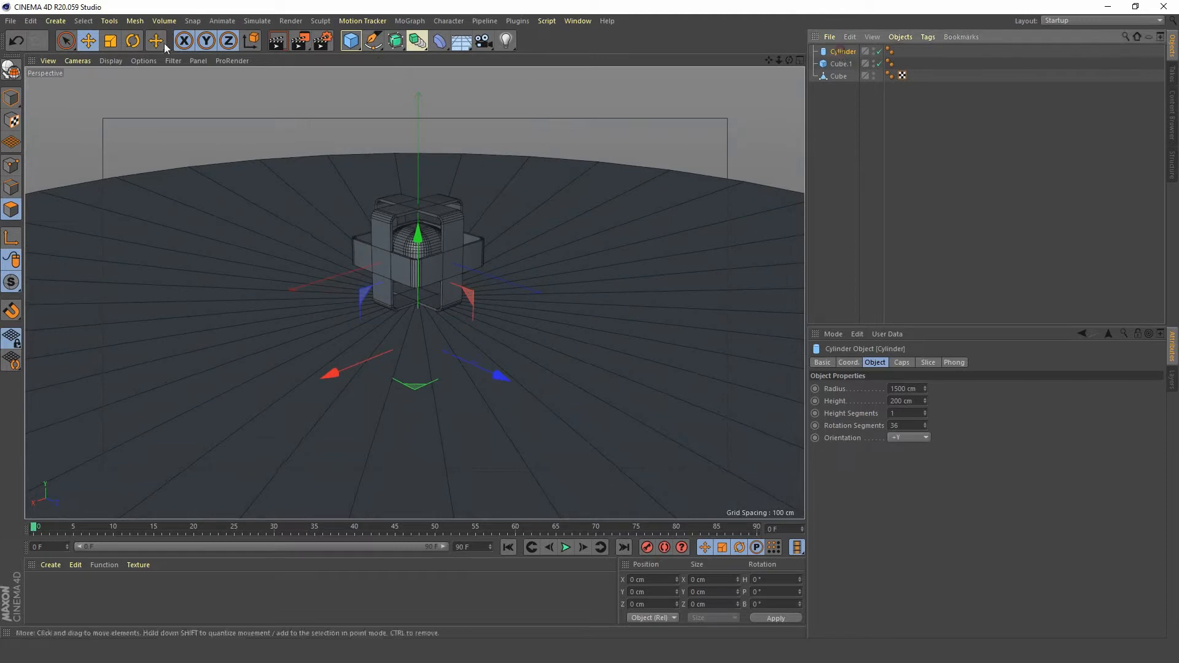
{"action": "left_click", "coordinate": [110, 40]}
{"action": "left_click_drag", "start_coordinate": [245, 294], "coordinate": [706, 95]}
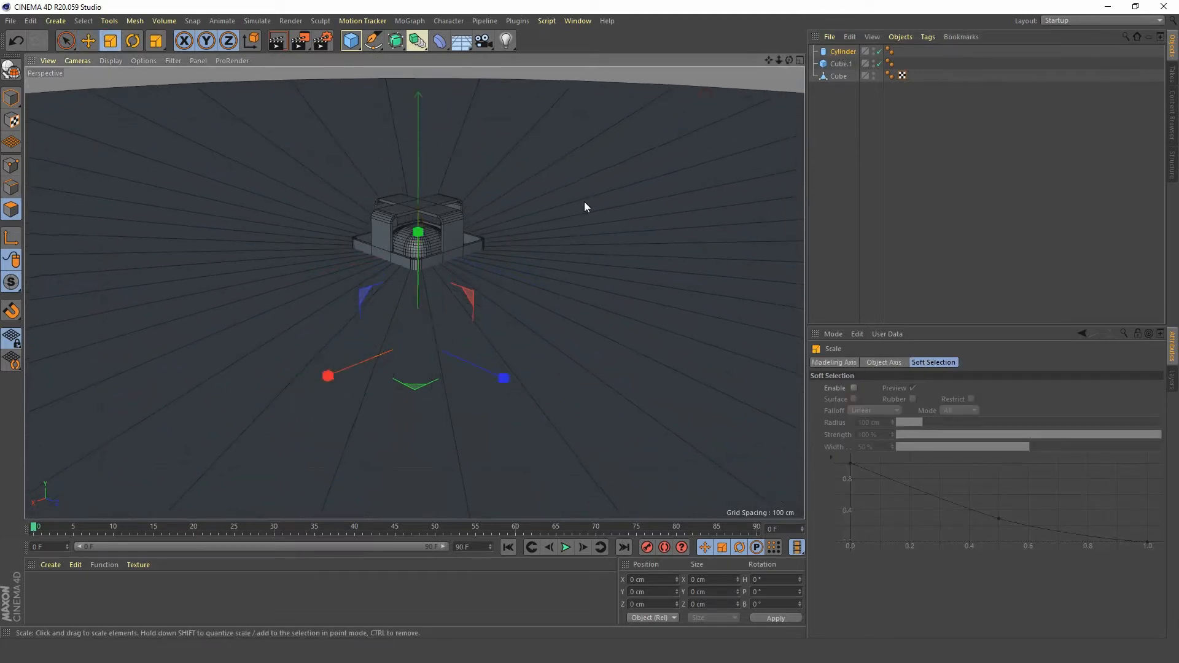
- In the top view, move the cylinder backward along Z until its centre lines up with the frame's outer edge
{"action": "middle_click", "coordinate": [426, 225]}
{"action": "middle_click", "coordinate": [522, 207]}
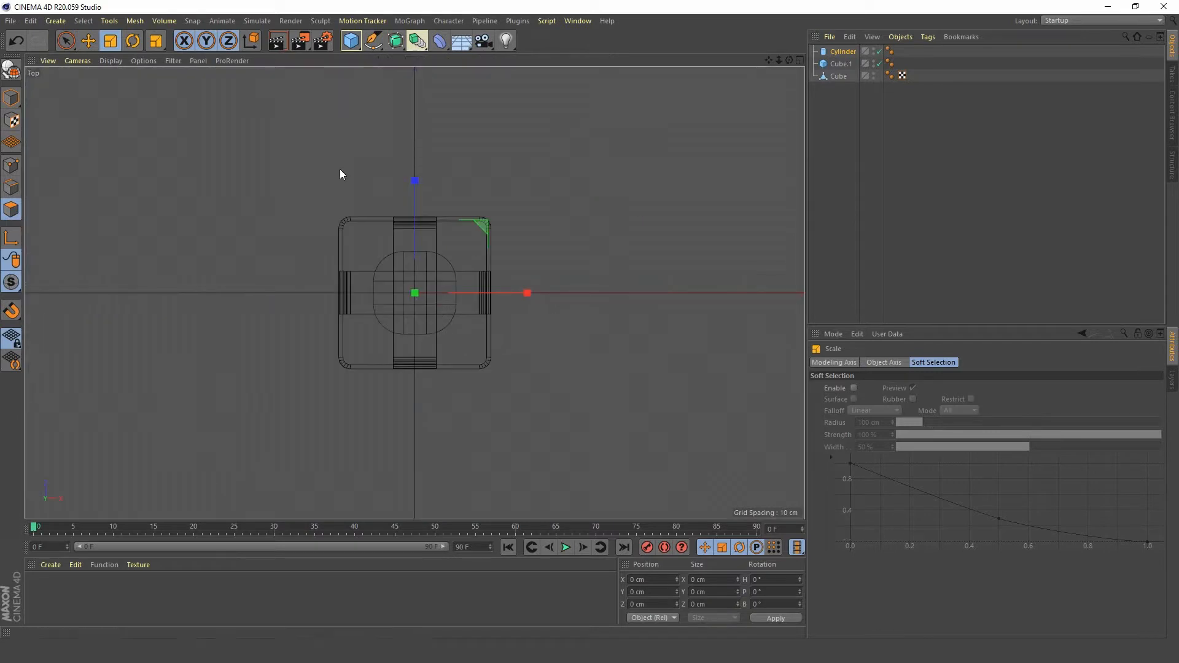
{"action": "left_click", "coordinate": [88, 42]}
{"action": "middle_click_drag", "start_coordinate": [423, 304], "coordinate": [420, 274], "text": "alt"}
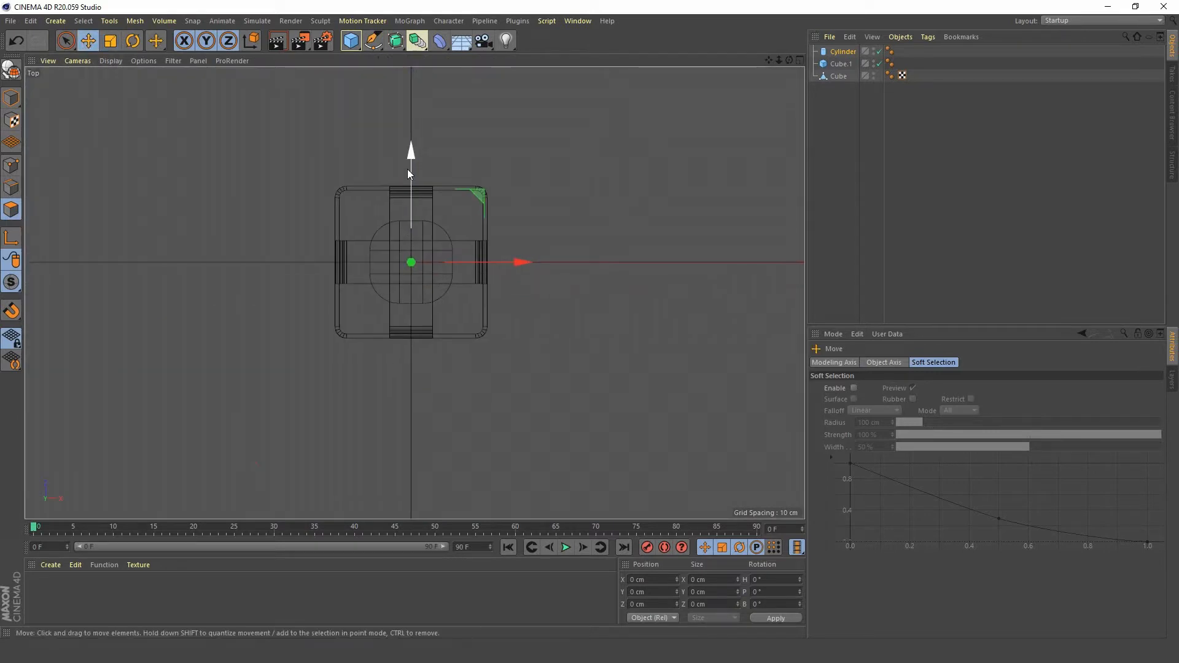
{"action": "left_click_drag", "start_coordinate": [408, 156], "coordinate": [404, 233]}
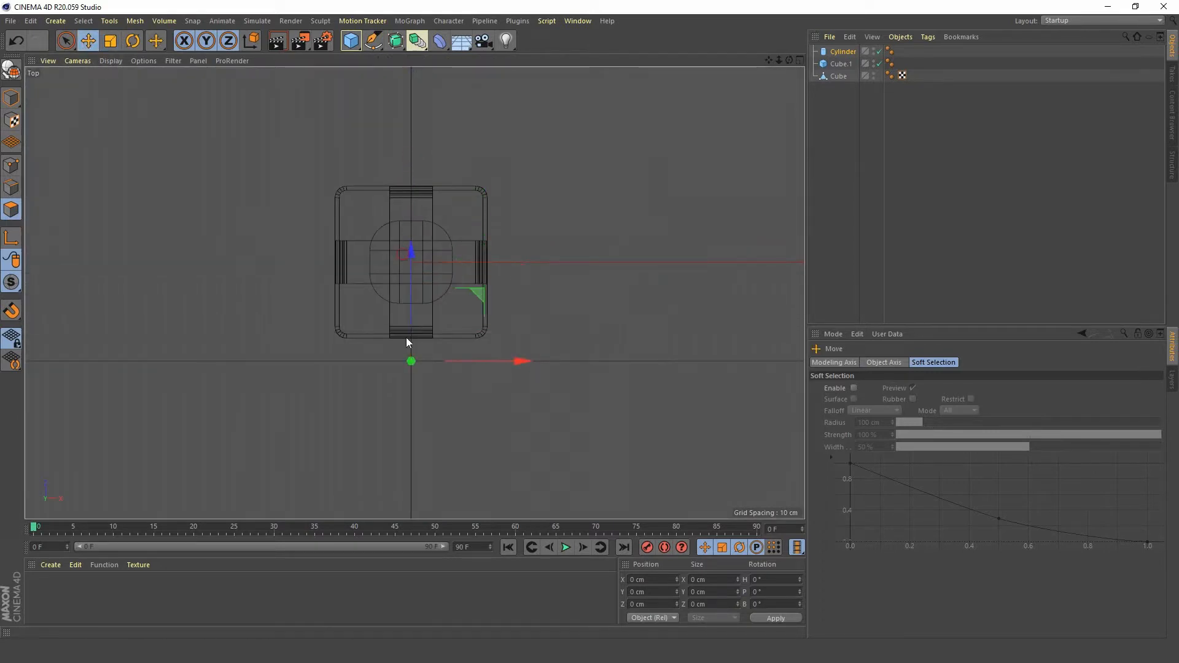
{"action": "scroll", "coordinate": [454, 285], "scroll_direction": "up", "scroll_amount": 5}
{"action": "left_click_drag", "start_coordinate": [429, 325], "coordinate": [441, 205]}
{"action": "middle_click", "coordinate": [300, 325]}
{"action": "middle_click", "coordinate": [301, 227]}
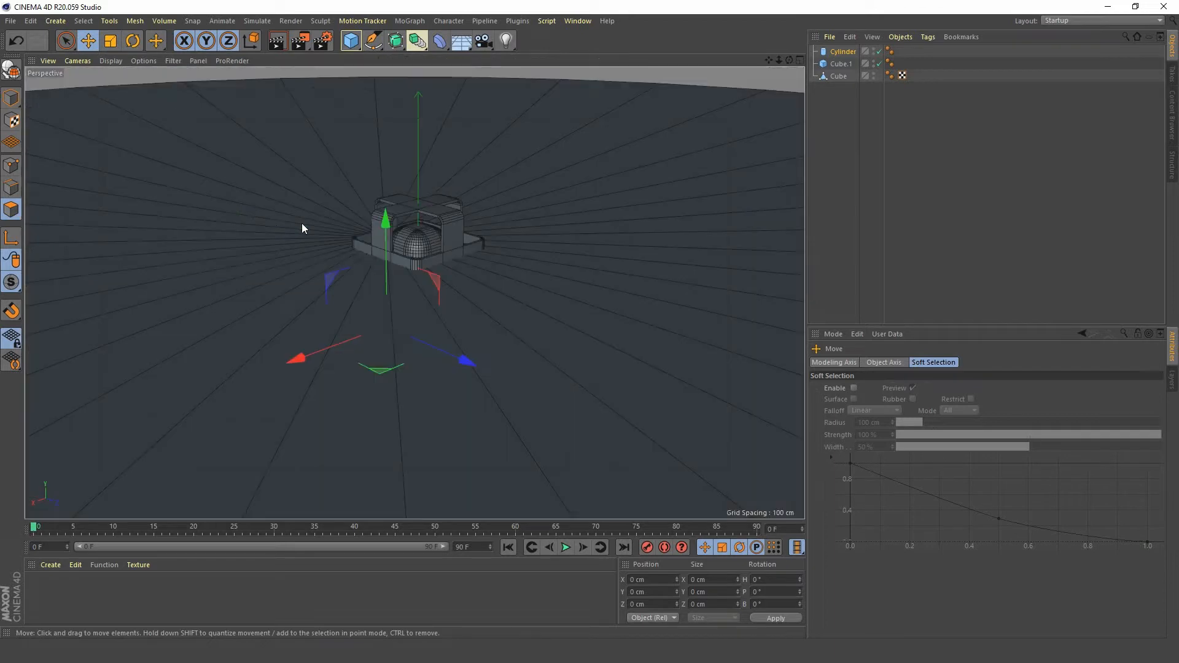
- In the front view, lower the enlarged cylinder along Y until its top face touches the underside of the frame
{"action": "middle_click", "coordinate": [479, 282]}
{"action": "middle_click", "coordinate": [551, 234]}
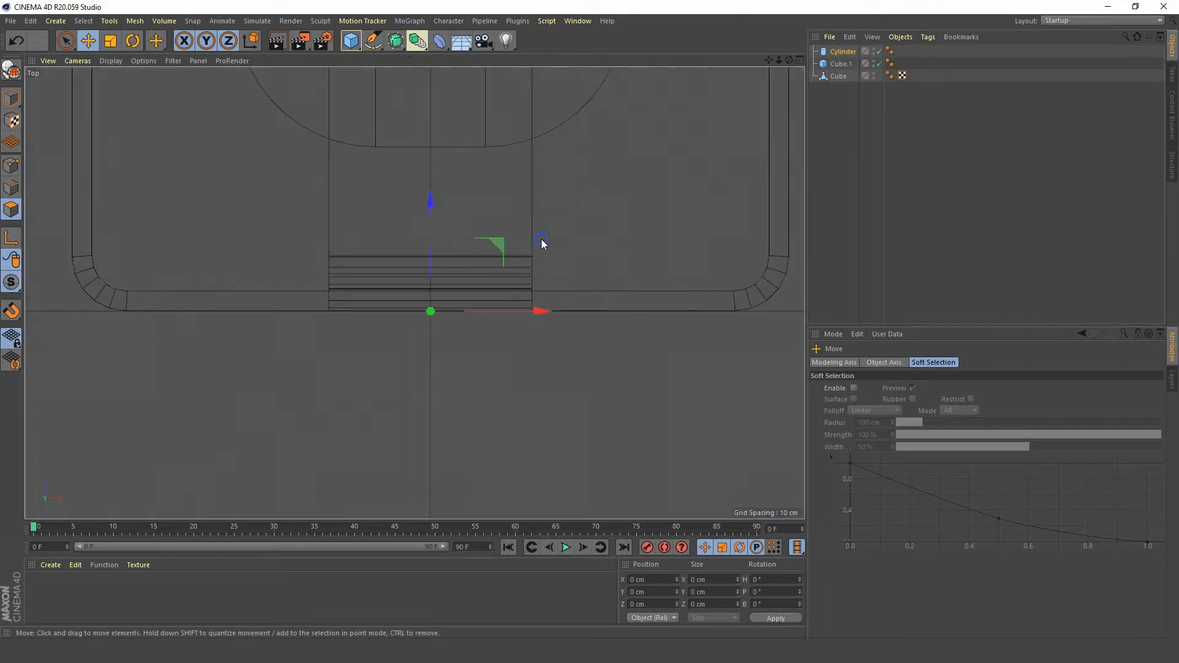
{"action": "middle_click", "coordinate": [485, 298]}
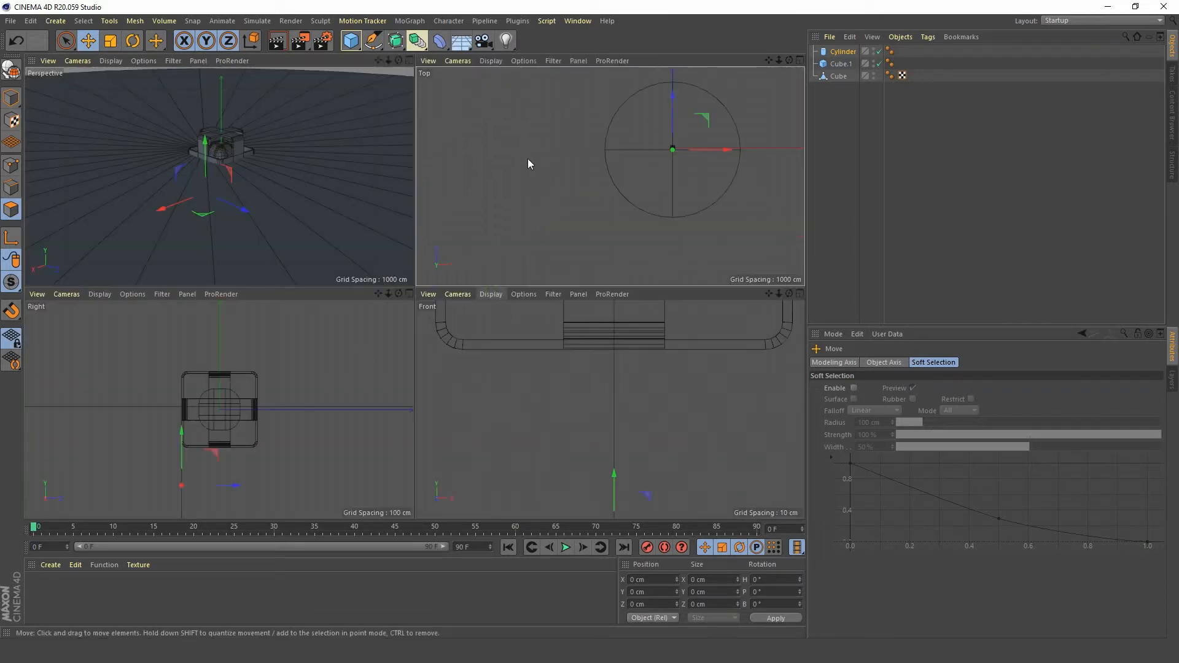
{"action": "middle_click", "coordinate": [530, 384]}
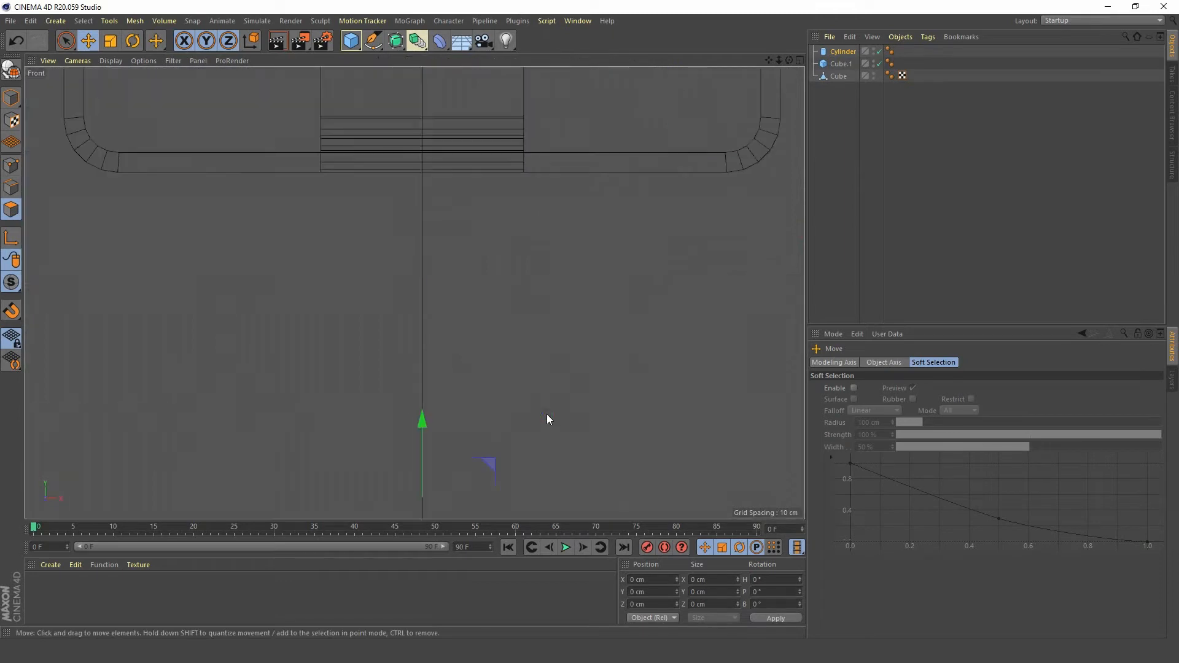
{"action": "scroll", "coordinate": [430, 302], "scroll_direction": "down", "scroll_amount": 6}
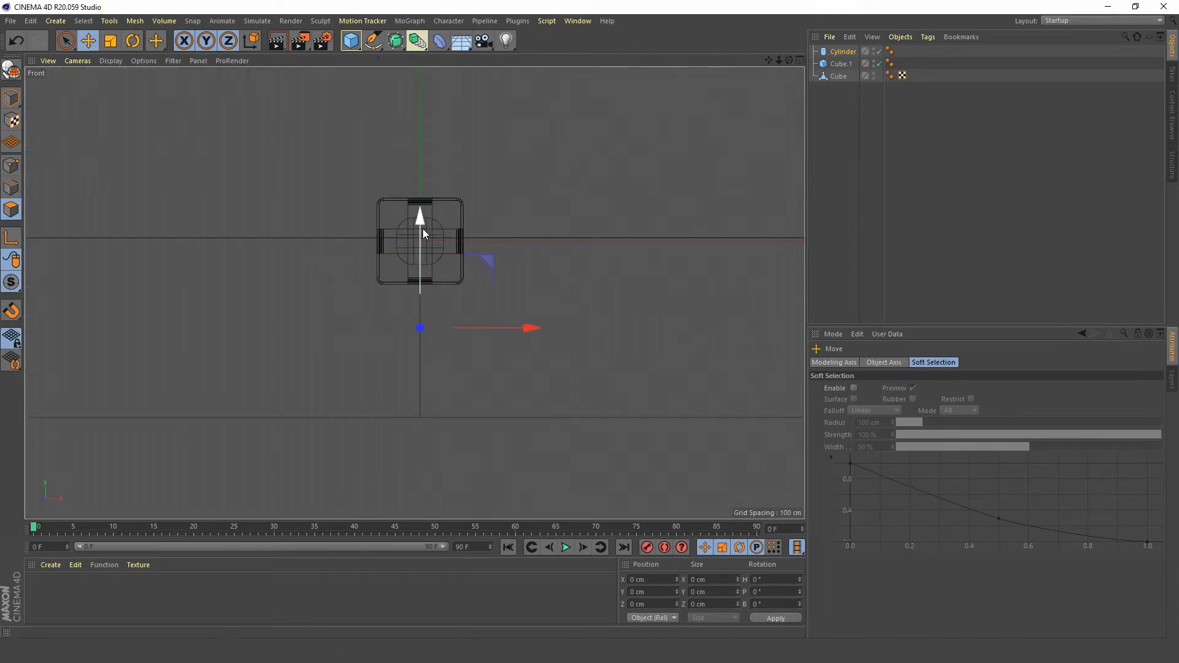
{"action": "left_click_drag", "start_coordinate": [419, 223], "coordinate": [417, 275]}
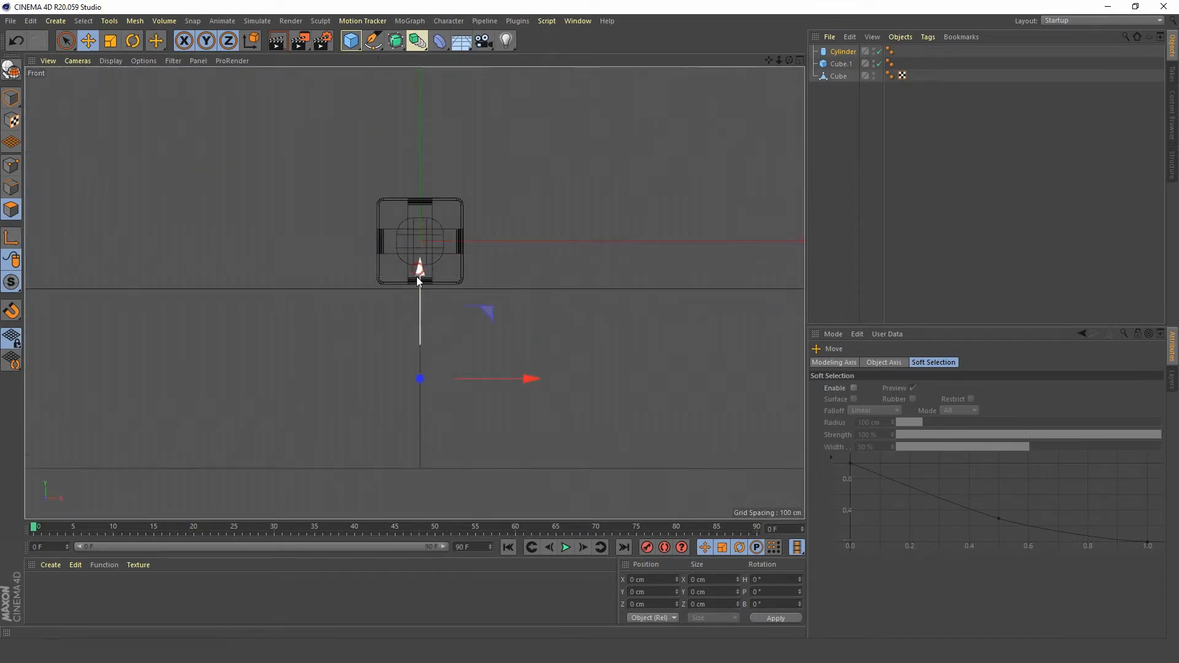
{"action": "right_click_drag", "start_coordinate": [417, 297], "coordinate": [442, 347], "text": "alt"}
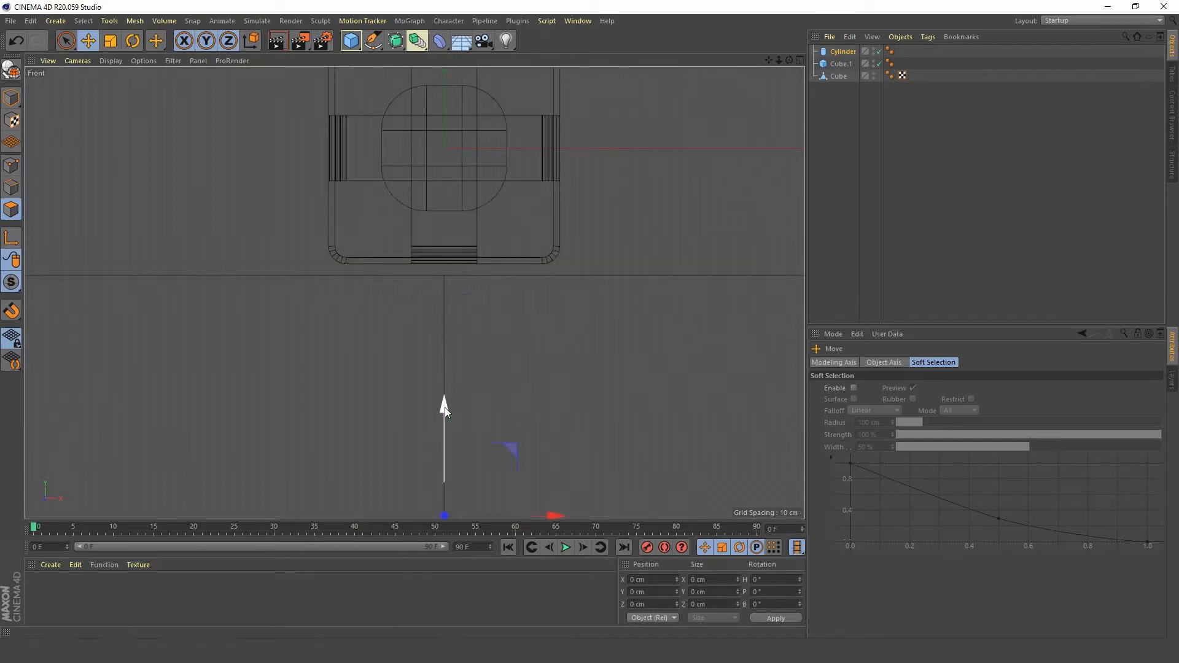
{"action": "left_click_drag", "start_coordinate": [444, 407], "coordinate": [454, 400]}
{"action": "right_click_drag", "start_coordinate": [398, 270], "coordinate": [451, 251], "text": "alt"}
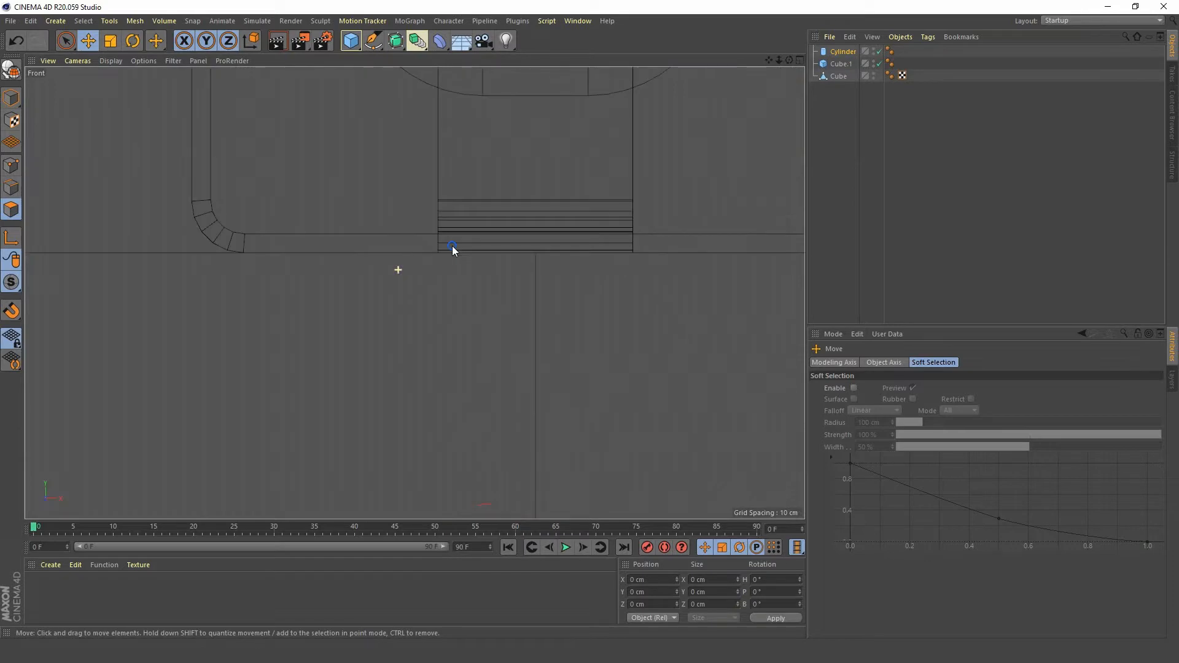
- Examine from several angles in the perspective view how the frame rests on the cylinder floor
{"action": "middle_click", "coordinate": [451, 250]}
{"action": "middle_click", "coordinate": [288, 212]}
{"action": "left_click_drag", "start_coordinate": [429, 326], "coordinate": [422, 301], "text": "alt"}
{"action": "right_click_drag", "start_coordinate": [421, 301], "coordinate": [402, 294], "text": "alt"}
{"action": "middle_click_drag", "start_coordinate": [402, 295], "coordinate": [344, 301], "text": "alt"}
{"action": "left_click_drag", "start_coordinate": [344, 301], "coordinate": [341, 258], "text": "alt"}
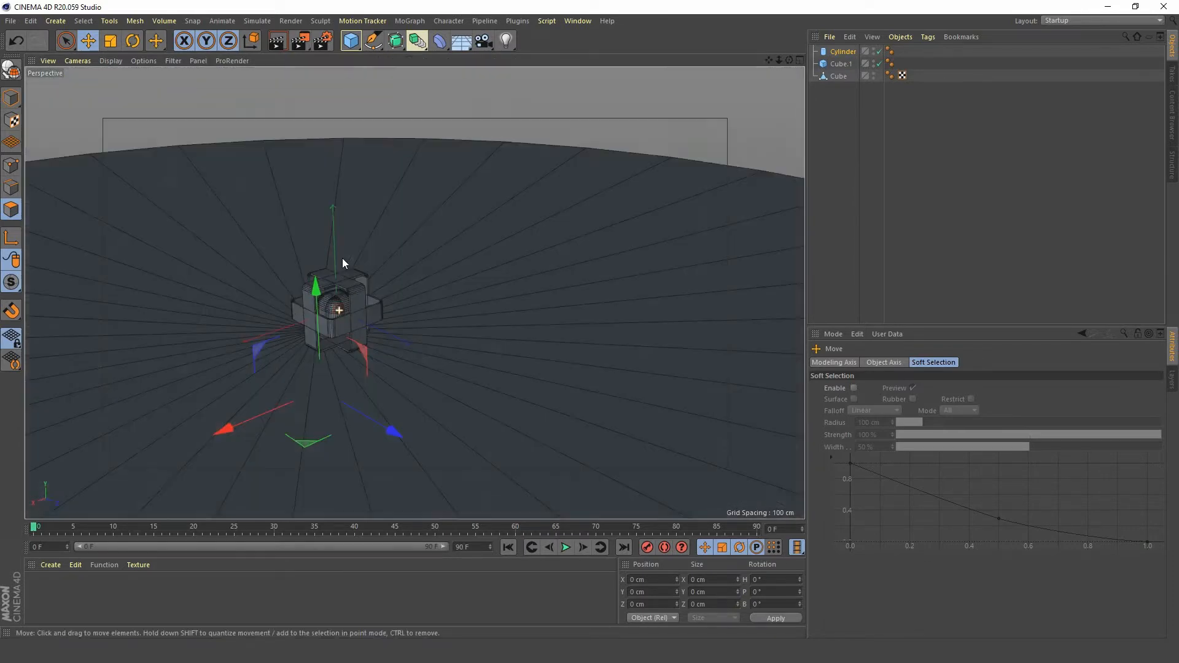
{"action": "right_click_drag", "start_coordinate": [342, 257], "coordinate": [312, 326], "text": "alt"}
{"action": "middle_click_drag", "start_coordinate": [312, 325], "coordinate": [344, 284], "text": "alt"}
{"action": "left_click_drag", "start_coordinate": [344, 284], "coordinate": [347, 339], "text": "alt"}
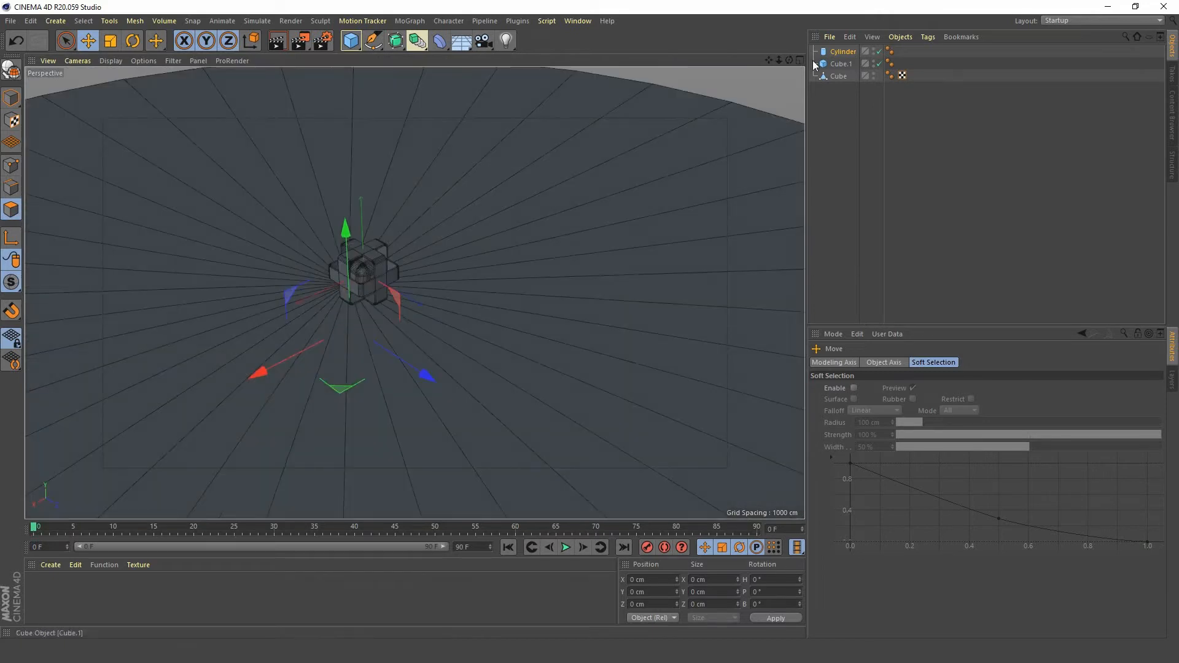
- Raise the cylinder floor's rotation segments to 100 and inspect the denser mesh
{"action": "left_click", "coordinate": [842, 51]}
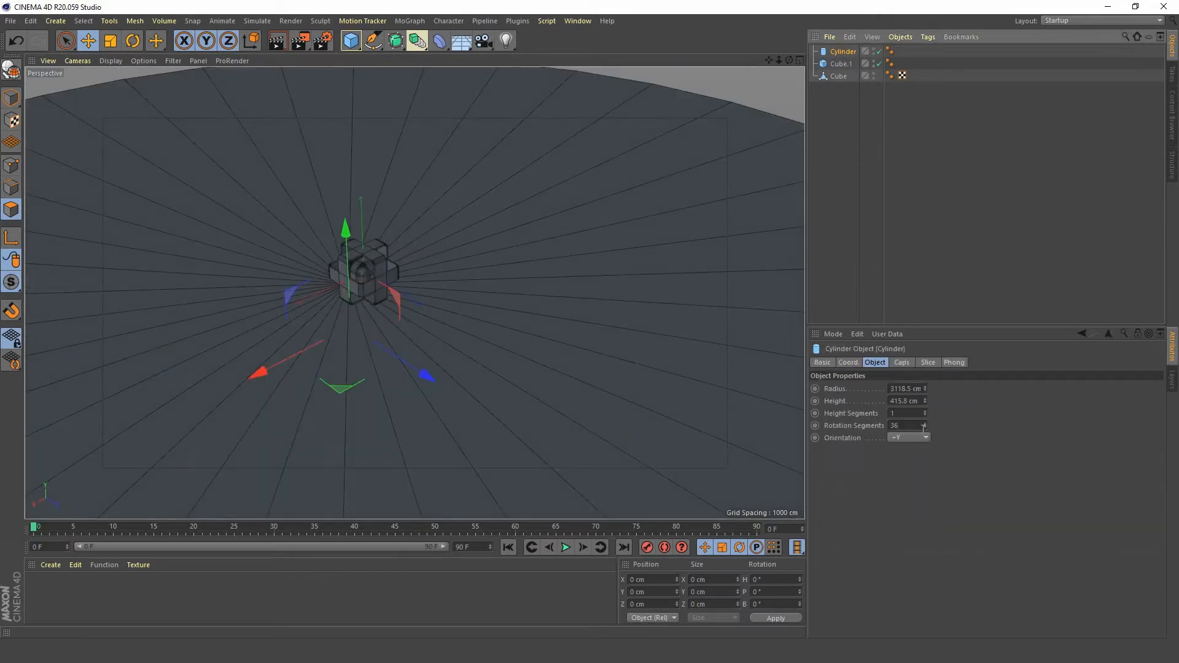
{"action": "left_click_drag", "start_coordinate": [908, 426], "coordinate": [861, 430]}
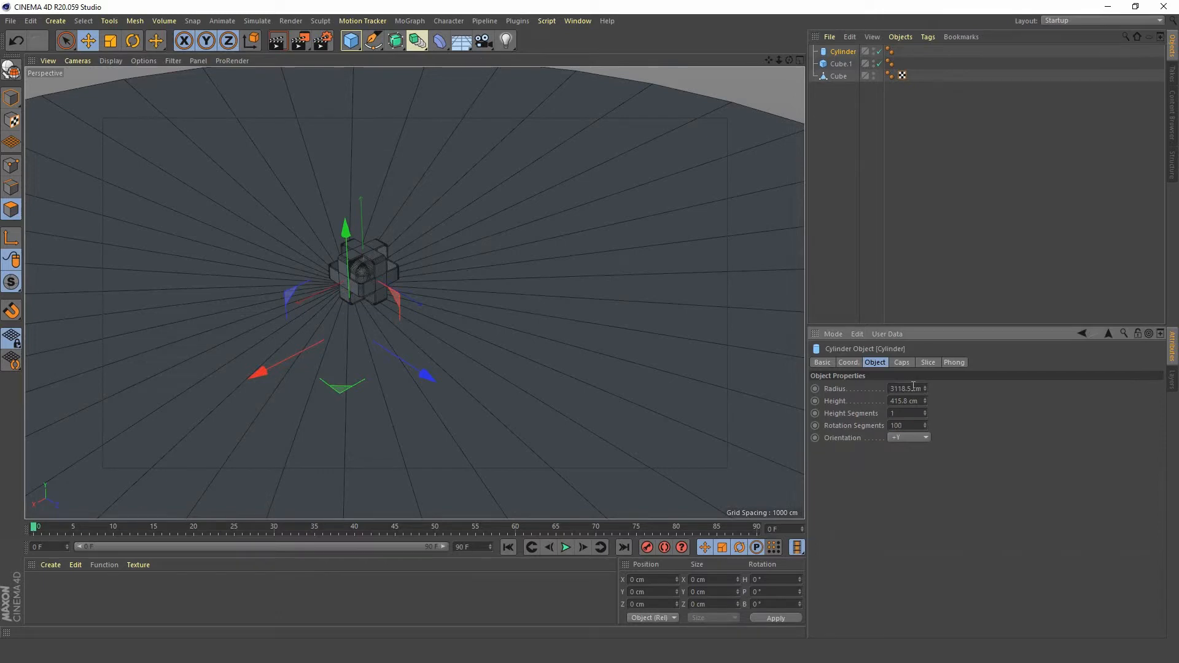
{"action": "mouse_move", "coordinate": [393, 282]}
{"action": "left_mouse_down", "text": "alt"}
{"action": "mouse_move", "coordinate": [364, 258]}
{"action": "mouse_move", "coordinate": [364, 277]}
{"action": "mouse_move", "coordinate": [364, 255]}
{"action": "mouse_move", "coordinate": [371, 299]}
{"action": "mouse_move", "coordinate": [382, 299]}
{"action": "left_mouse_up", "text": "alt"}
{"action": "right_click_drag", "start_coordinate": [357, 152], "coordinate": [372, 219], "text": "alt"}
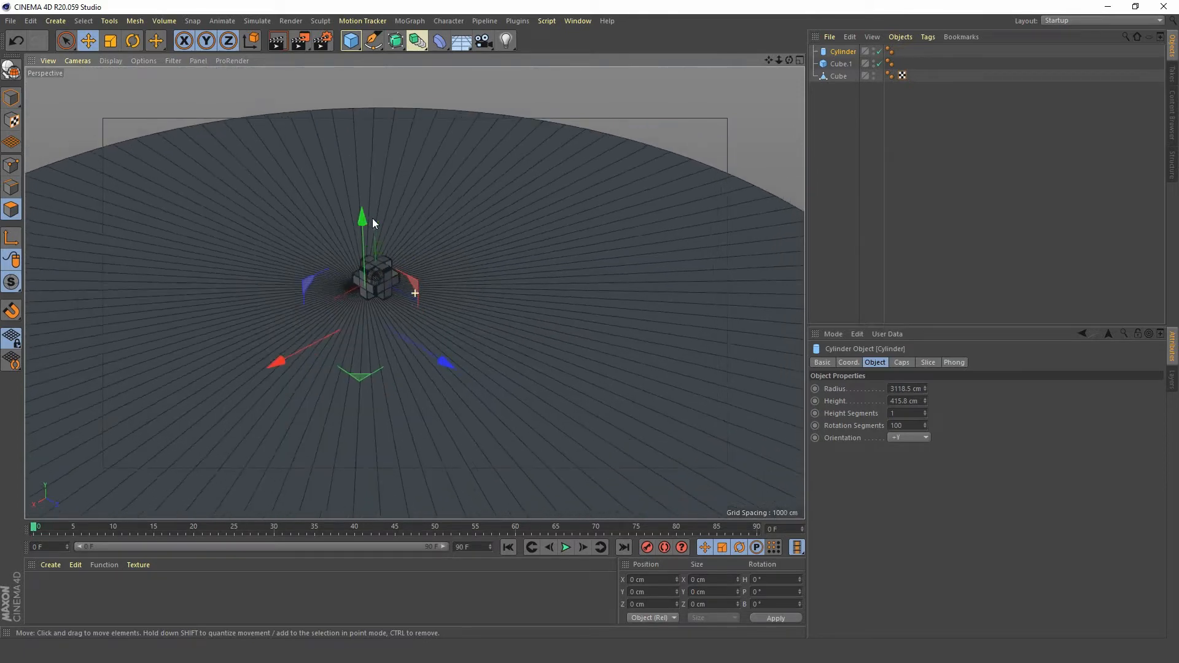
{"action": "left_click_drag", "start_coordinate": [372, 219], "coordinate": [367, 218], "text": "alt"}
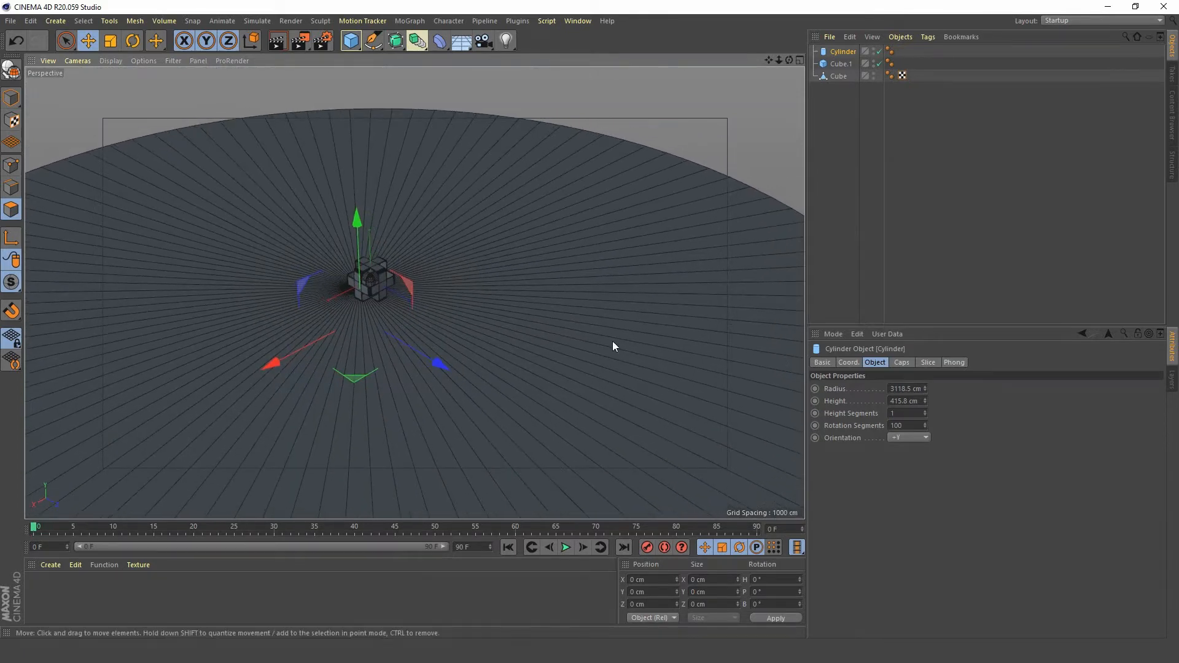
{"action": "right_click_drag", "start_coordinate": [331, 271], "coordinate": [432, 218], "text": "alt"}
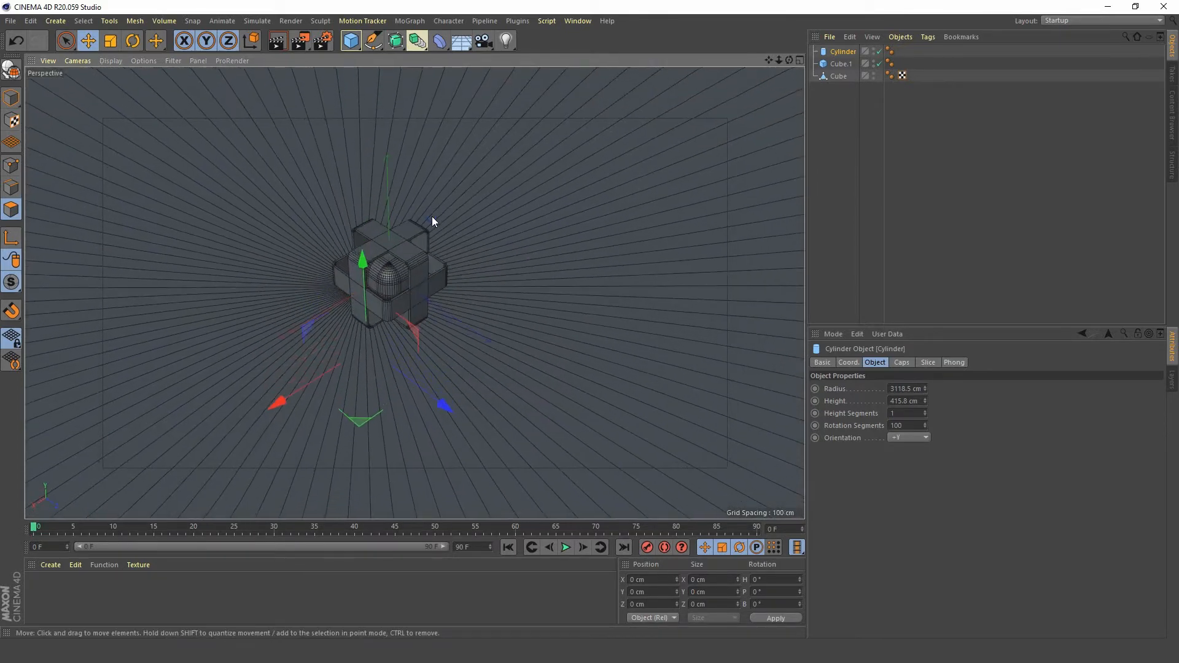
{"action": "left_click_drag", "start_coordinate": [409, 290], "coordinate": [362, 273], "text": "alt"}
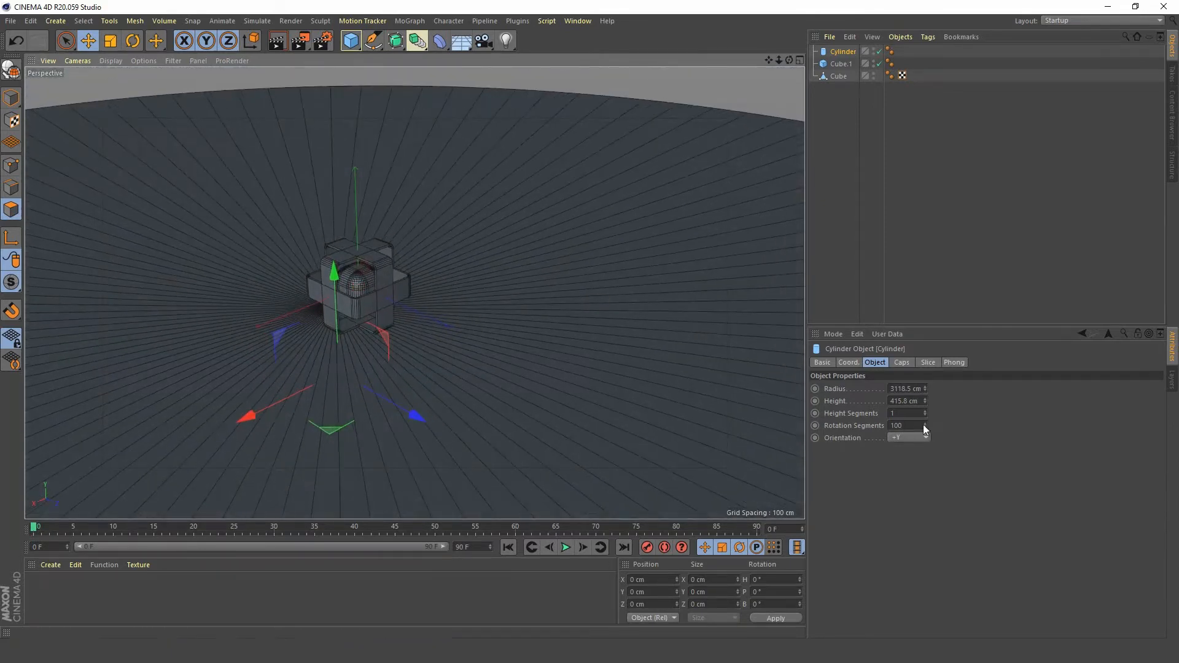
- Reduce the cylinder floor's rotation segments to 50
{"action": "left_click_drag", "start_coordinate": [925, 427], "coordinate": [924, 481]}
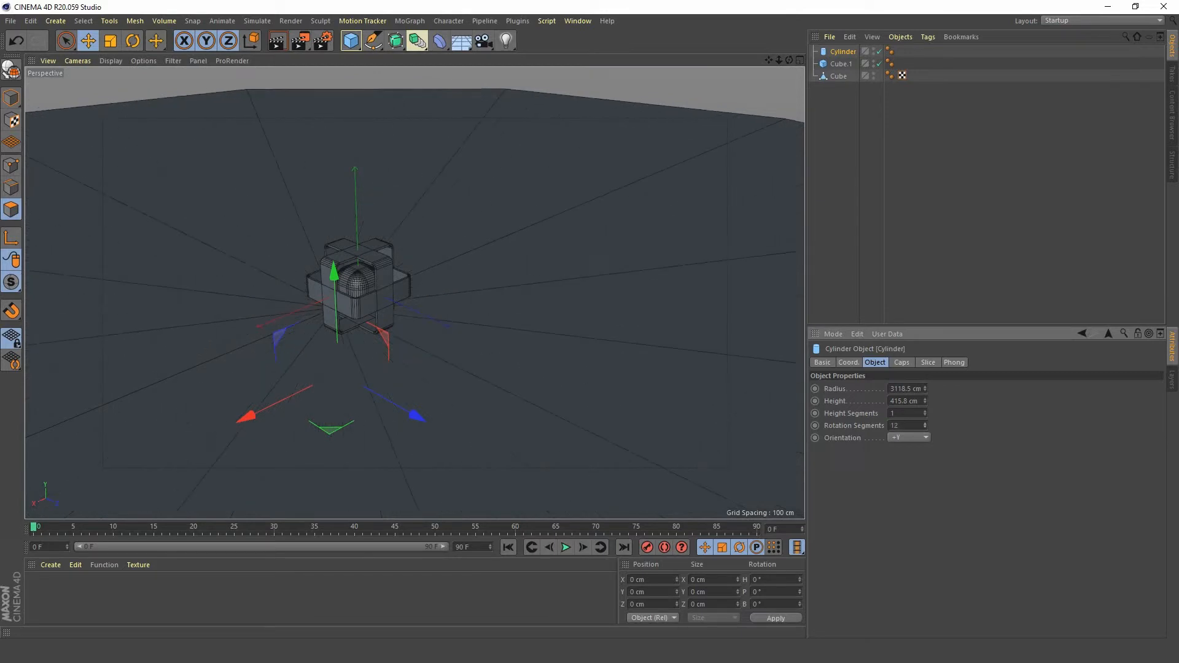
{"action": "left_click_drag", "start_coordinate": [924, 426], "coordinate": [924, 401]}
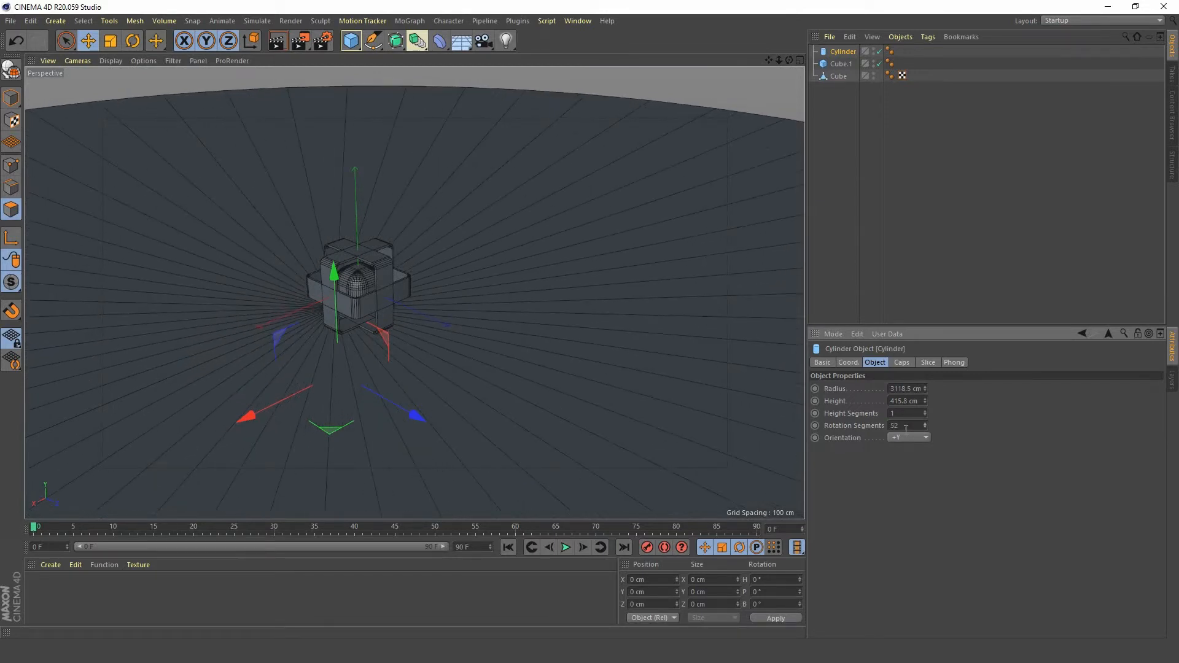
{"action": "type", "text": "50"}
{"action": "key", "text": "Return"}
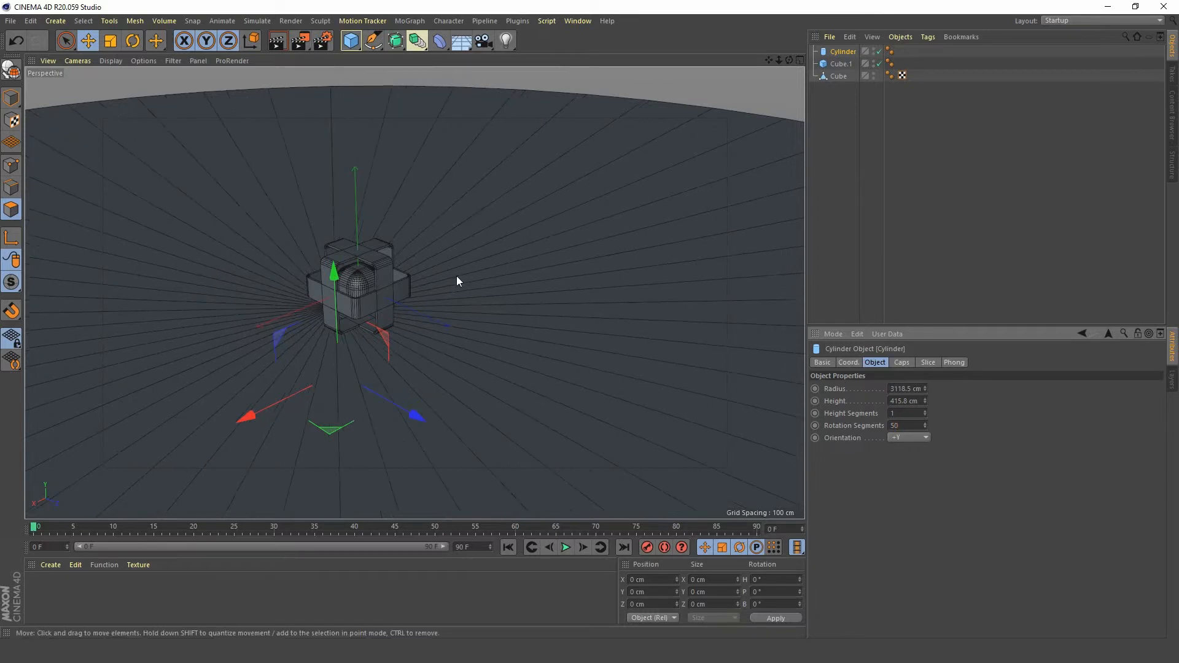
- Add a camera from a perspective view framing the whole object on the floor, and look through it
{"action": "left_click_drag", "start_coordinate": [456, 275], "coordinate": [368, 309], "text": "alt"}
{"action": "right_click_drag", "start_coordinate": [368, 309], "coordinate": [397, 241], "text": "alt"}
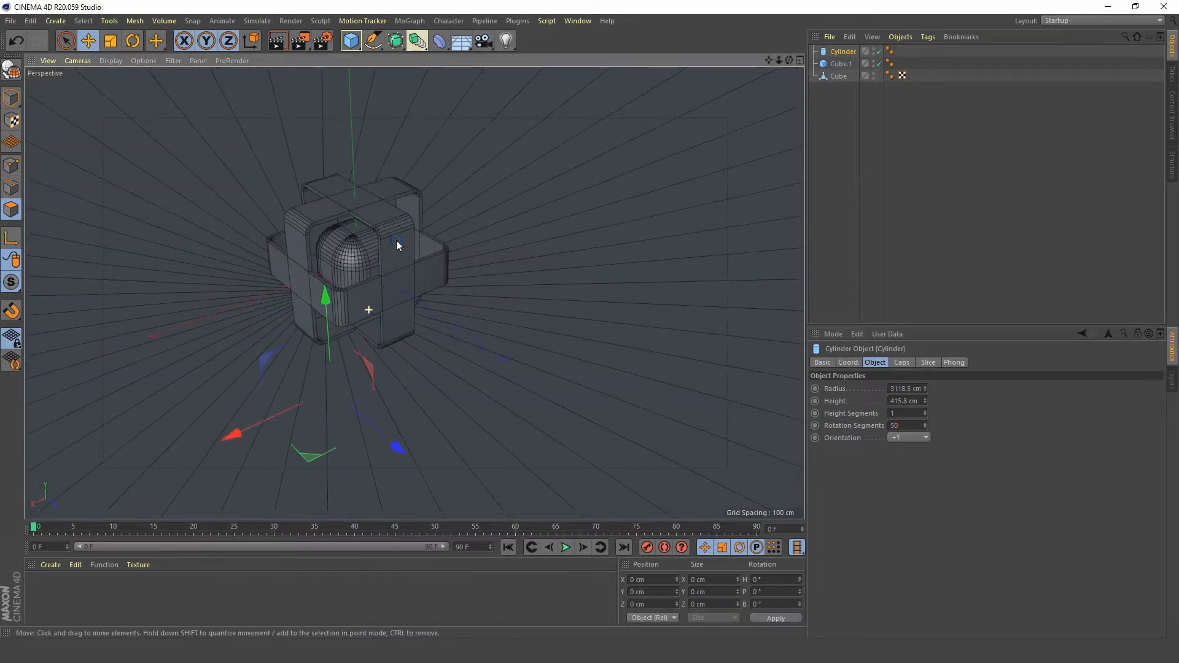
{"action": "middle_click_drag", "start_coordinate": [337, 289], "coordinate": [340, 319], "text": "alt"}
{"action": "right_click_drag", "start_coordinate": [371, 298], "coordinate": [350, 320], "text": "alt"}
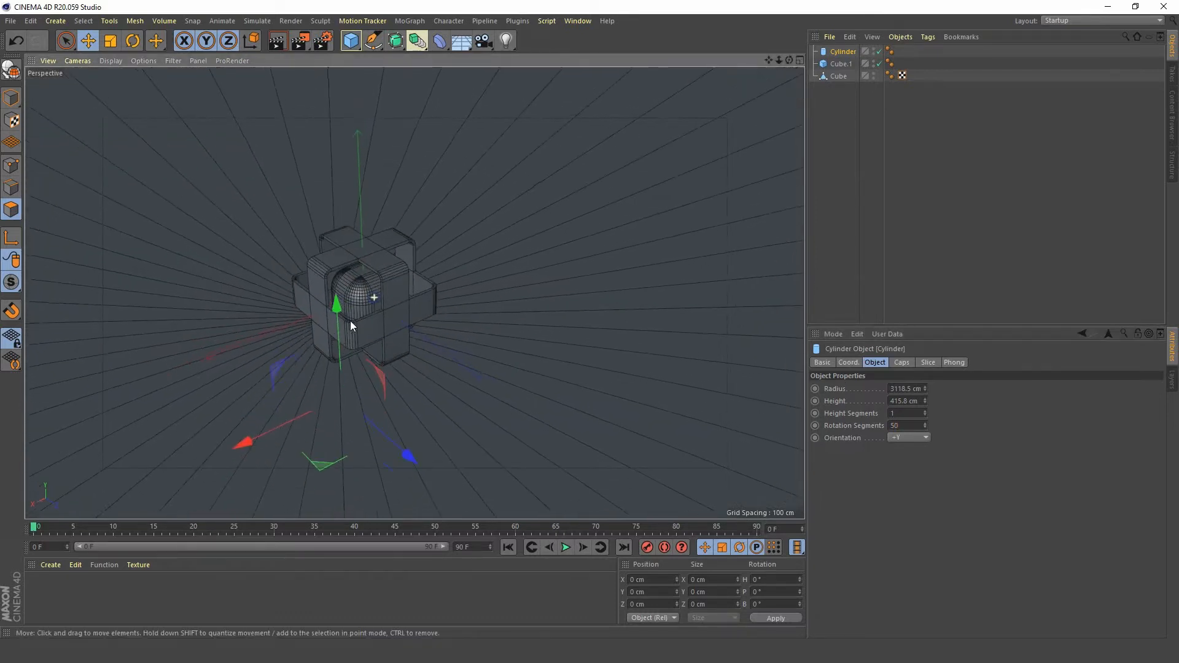
{"action": "middle_click_drag", "start_coordinate": [350, 321], "coordinate": [366, 293], "text": "alt"}
{"action": "mouse_move", "coordinate": [366, 292]}
{"action": "left_mouse_down", "text": "alt"}
{"action": "mouse_move", "coordinate": [387, 257]}
{"action": "mouse_move", "coordinate": [379, 289]}
{"action": "left_mouse_up", "text": "alt"}
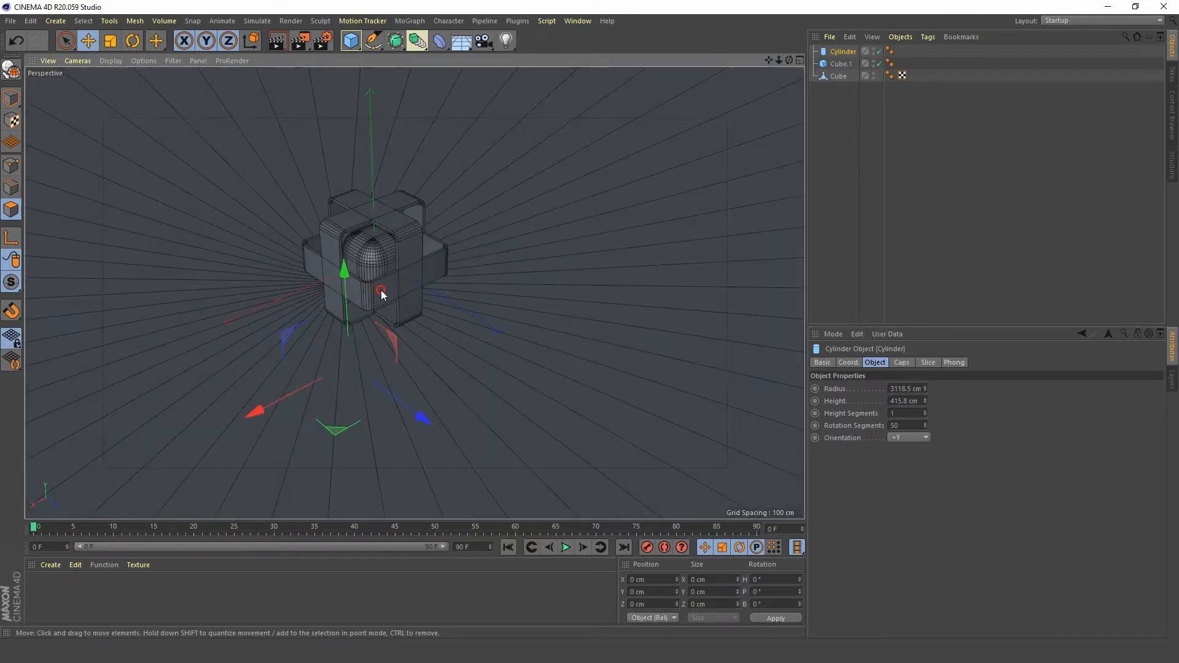
{"action": "middle_click_drag", "start_coordinate": [379, 265], "coordinate": [393, 315], "text": "alt"}
{"action": "left_click_drag", "start_coordinate": [388, 323], "coordinate": [390, 238], "text": "alt"}
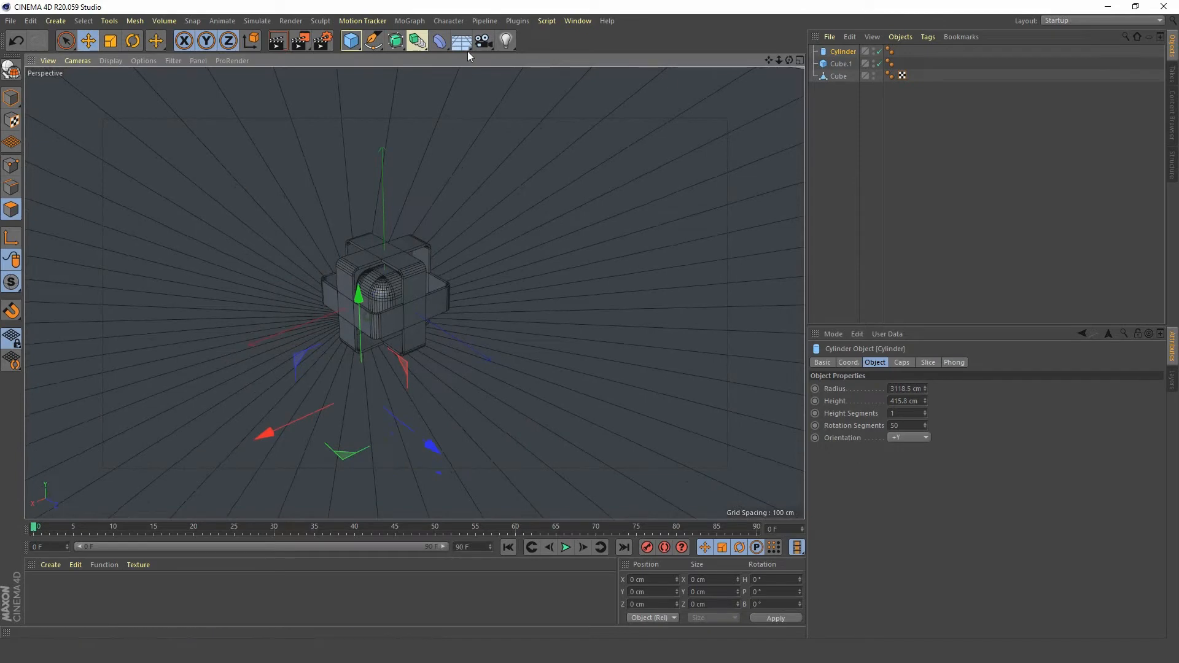
{"action": "left_click", "coordinate": [484, 41]}
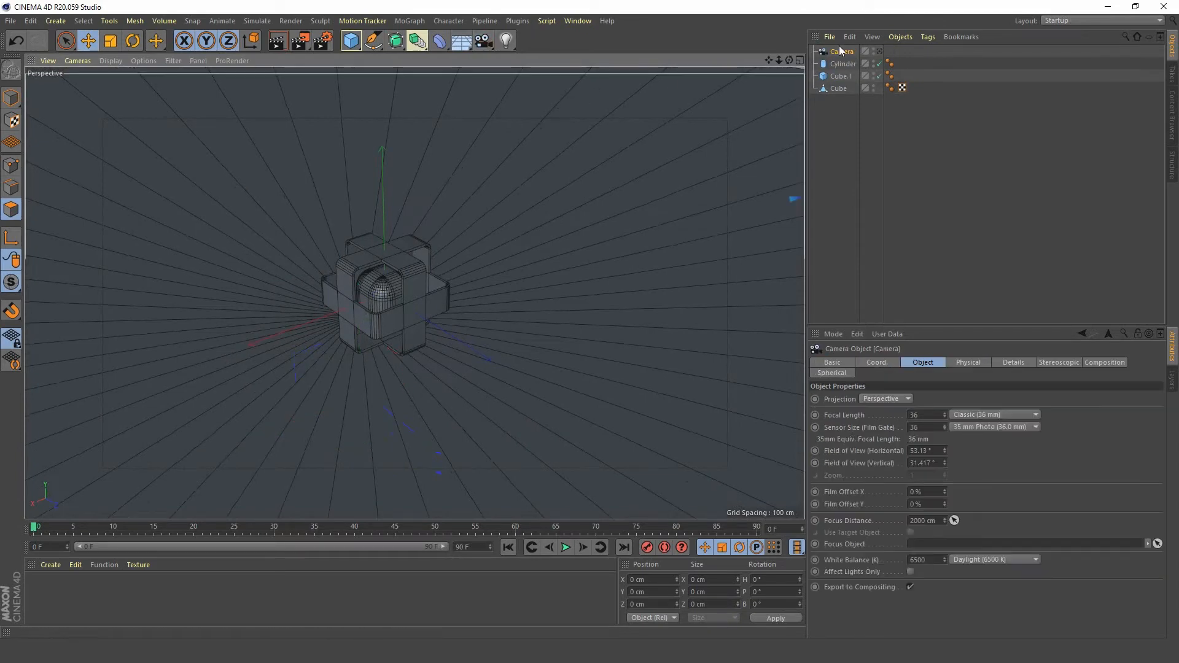
{"action": "left_click", "coordinate": [880, 52]}
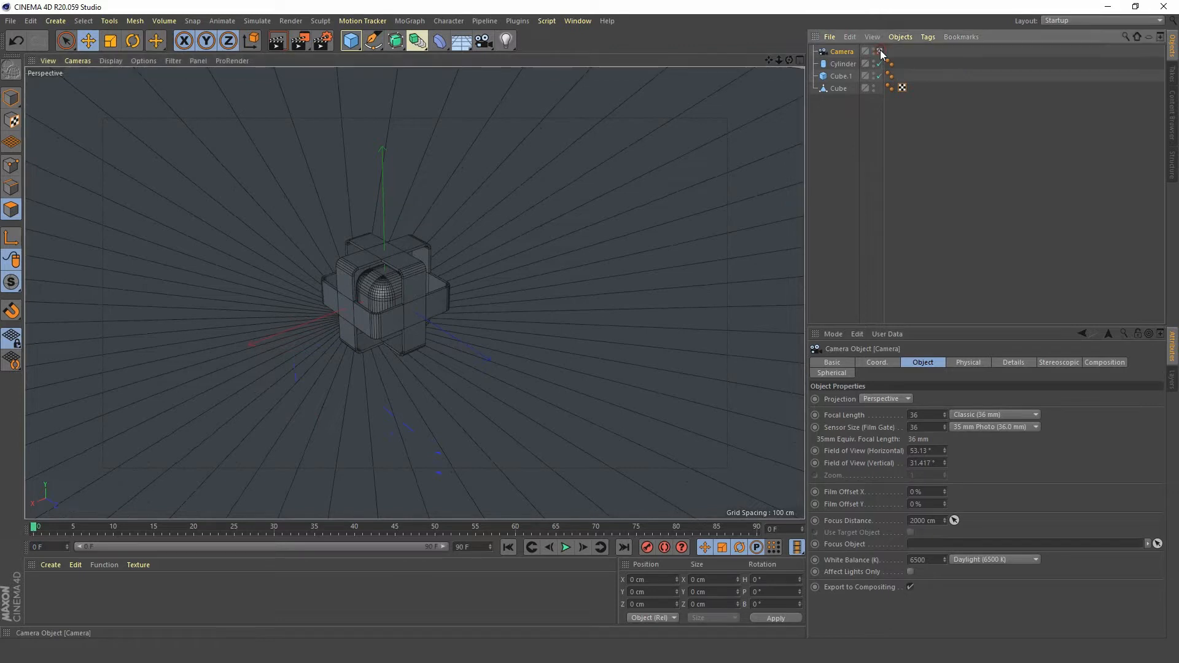
- Reset the camera's X, Y and Z position to 0 cm and its heading and pitch to 0°
{"action": "left_click", "coordinate": [877, 362]}
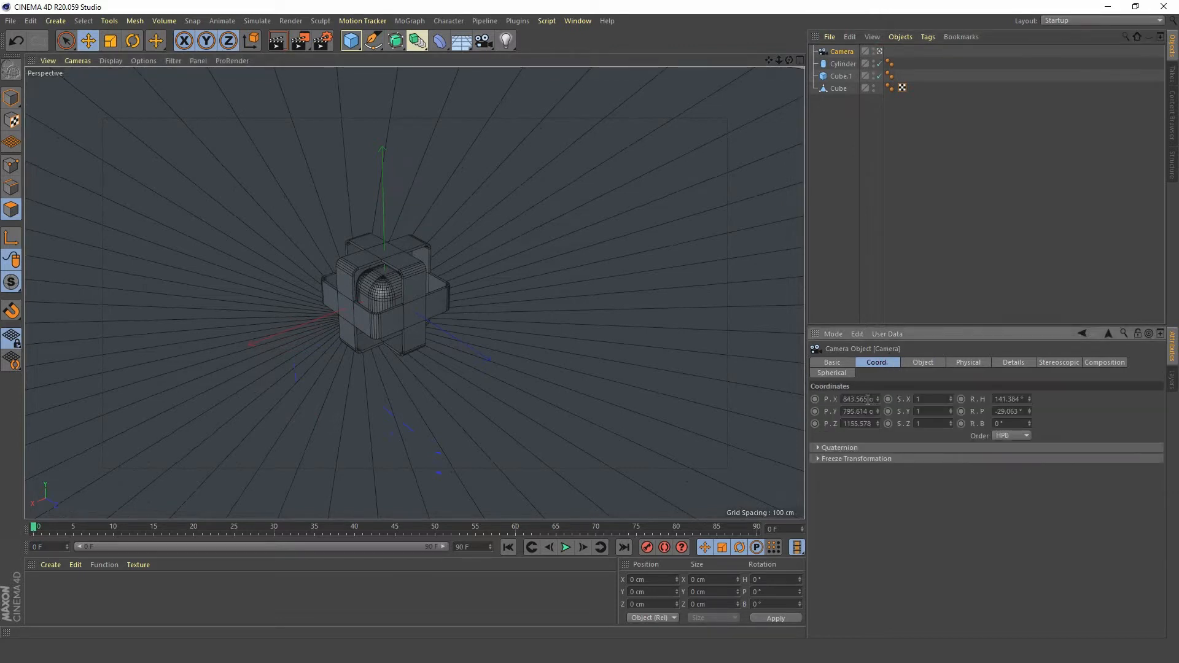
{"action": "type", "text": "0"}
{"action": "key", "text": "Tab"}
{"action": "type", "text": "0"}
{"action": "key", "text": "Tab"}
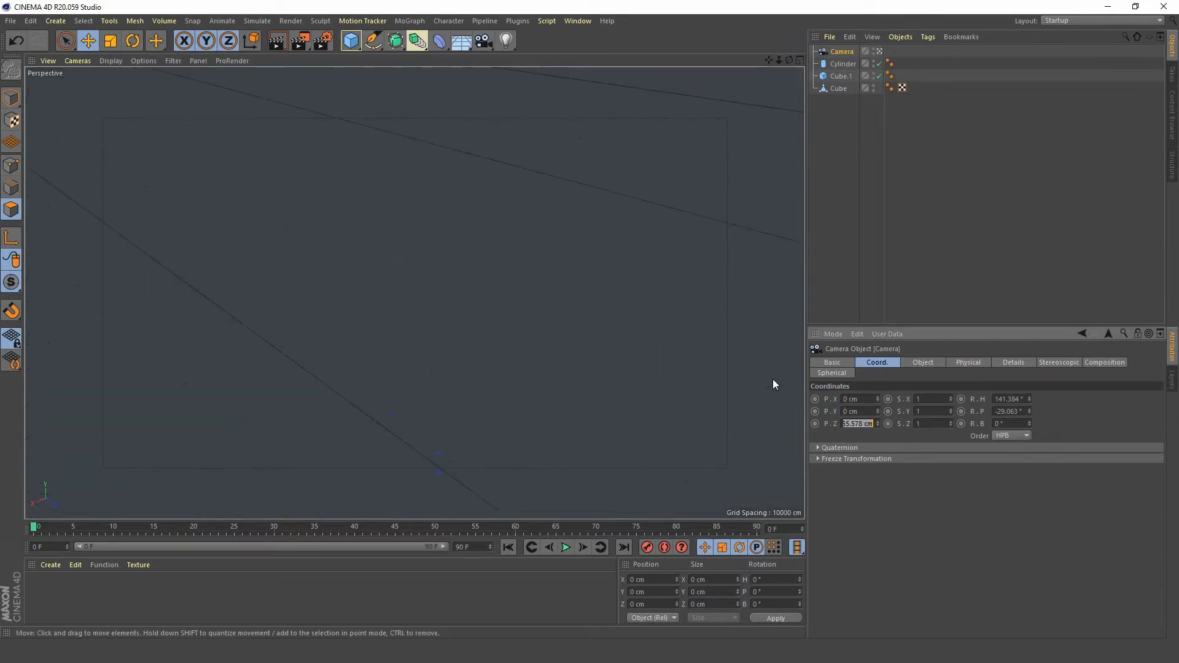
{"action": "type", "text": "0"}
{"action": "key", "text": "Tab"}
{"action": "key", "text": "Tab"}
{"action": "key", "text": "Tab"}
{"action": "key", "text": "Tab"}
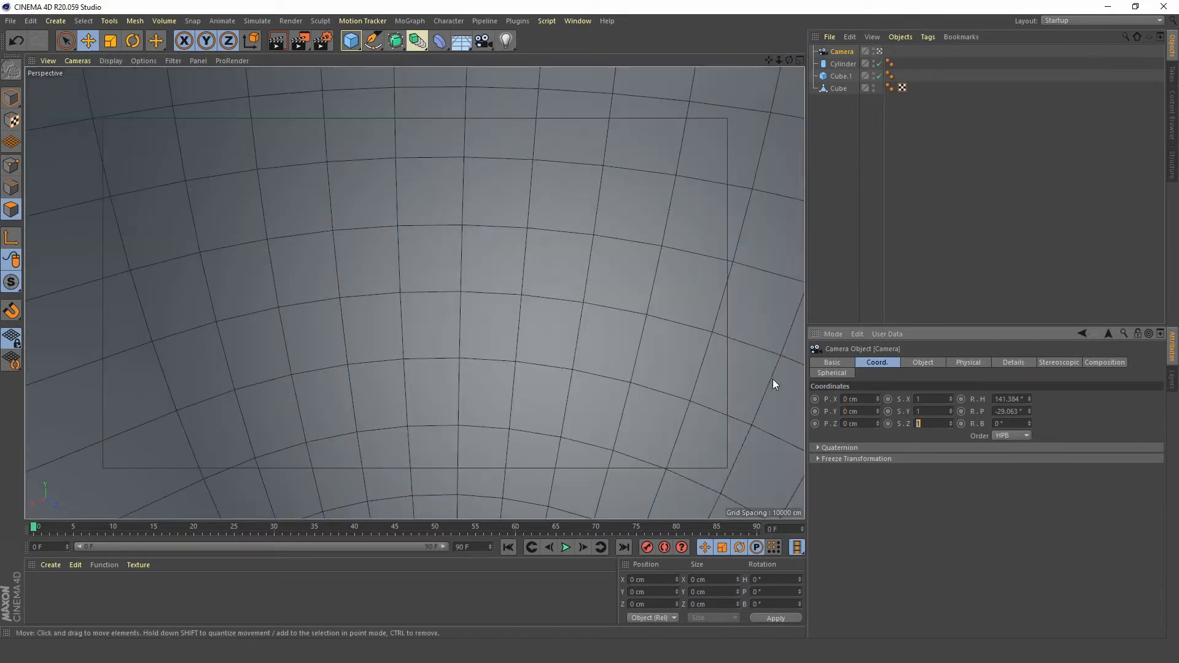
{"action": "type", "text": "0"}
{"action": "key", "text": "Tab"}
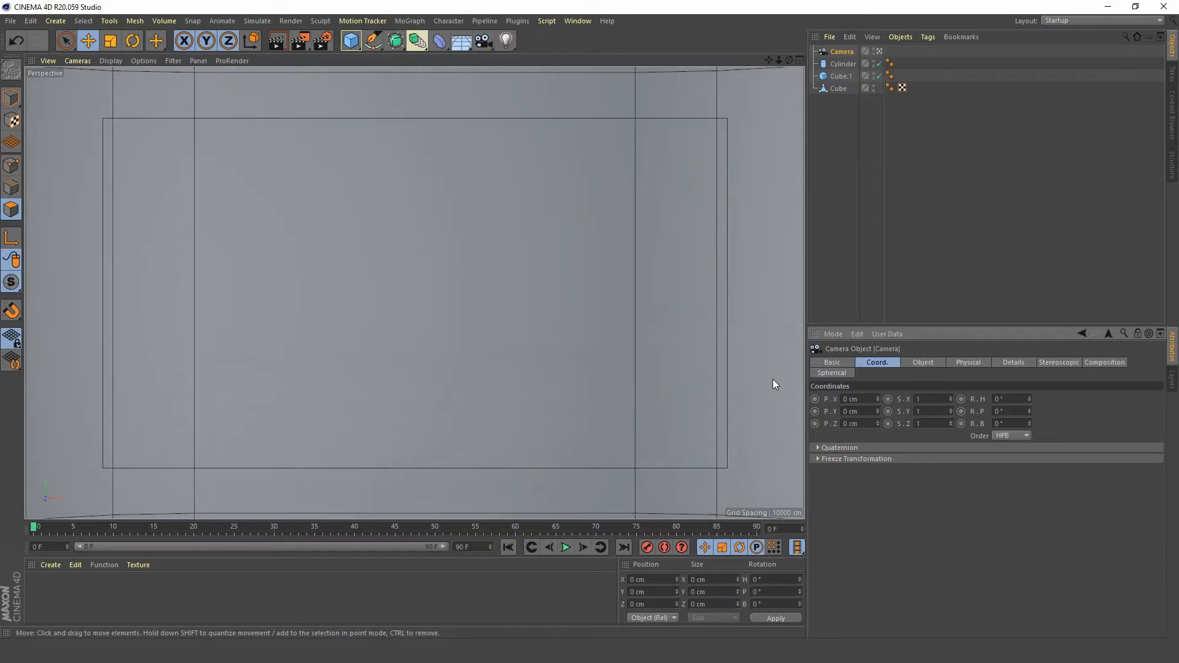
- Pull the camera back and up to Y 635 cm and Z -1106 cm, pitching it down to -31°
{"action": "left_click_drag", "start_coordinate": [877, 421], "coordinate": [878, 396]}
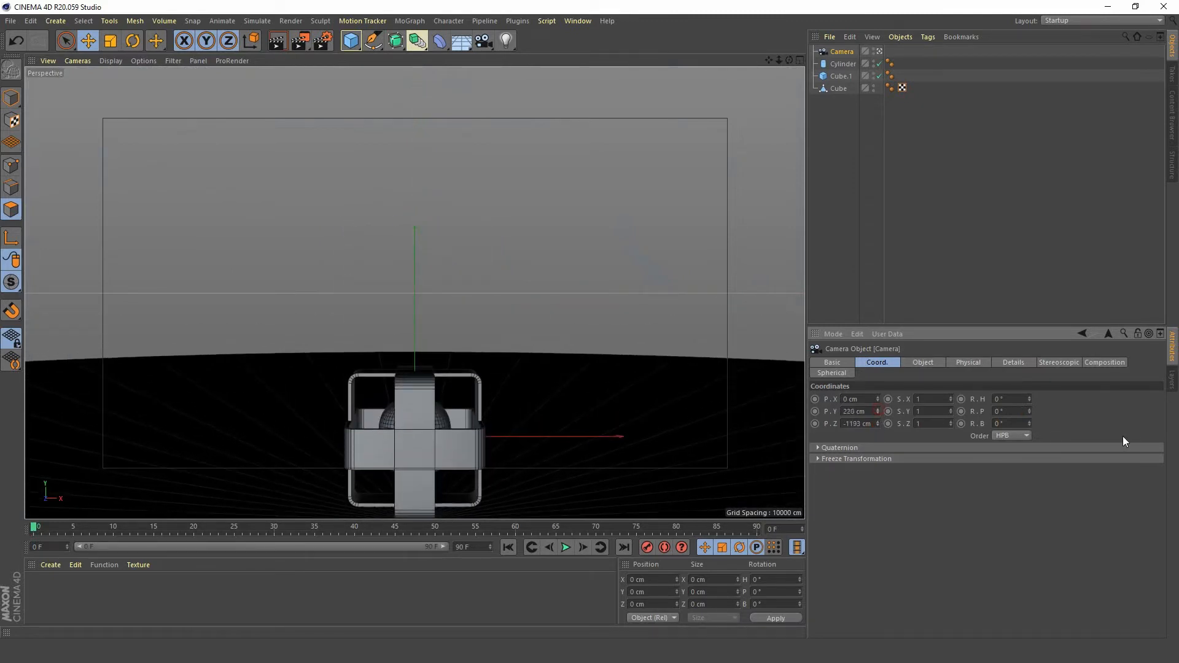
{"action": "mouse_move", "coordinate": [1029, 413]}
{"action": "left_mouse_down"}
{"action": "mouse_move", "coordinate": [1029, 436]}
{"action": "mouse_move", "coordinate": [1029, 411]}
{"action": "left_mouse_up"}
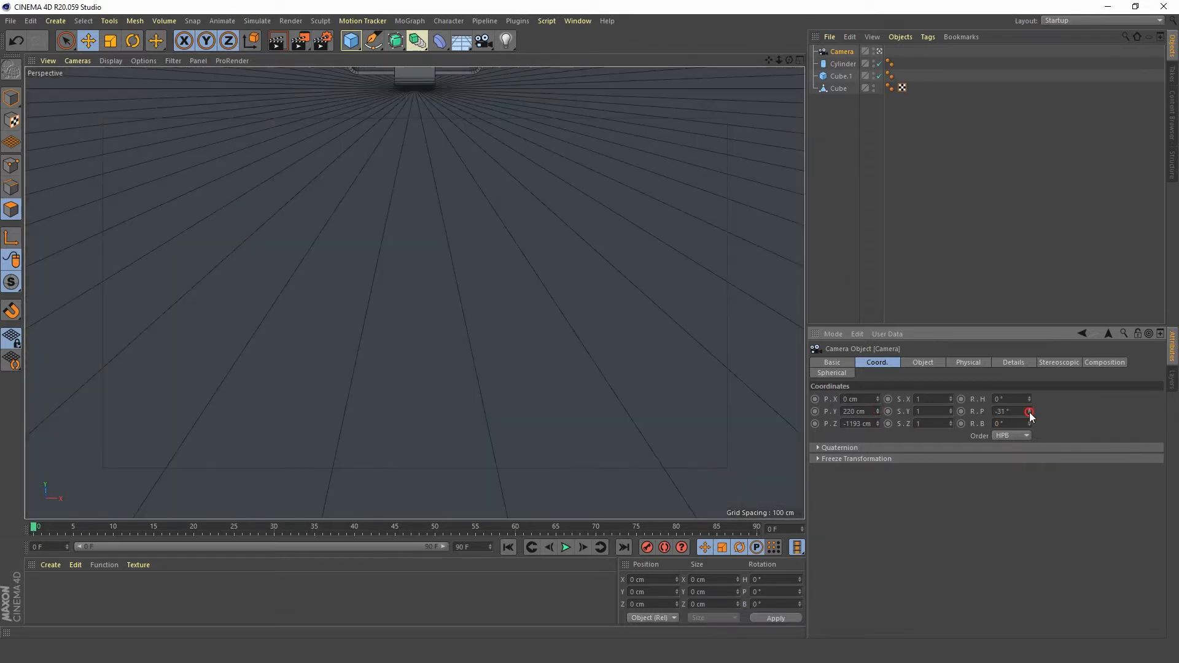
{"action": "left_click_drag", "start_coordinate": [879, 413], "coordinate": [879, 398]}
{"action": "left_click", "coordinate": [872, 423]}
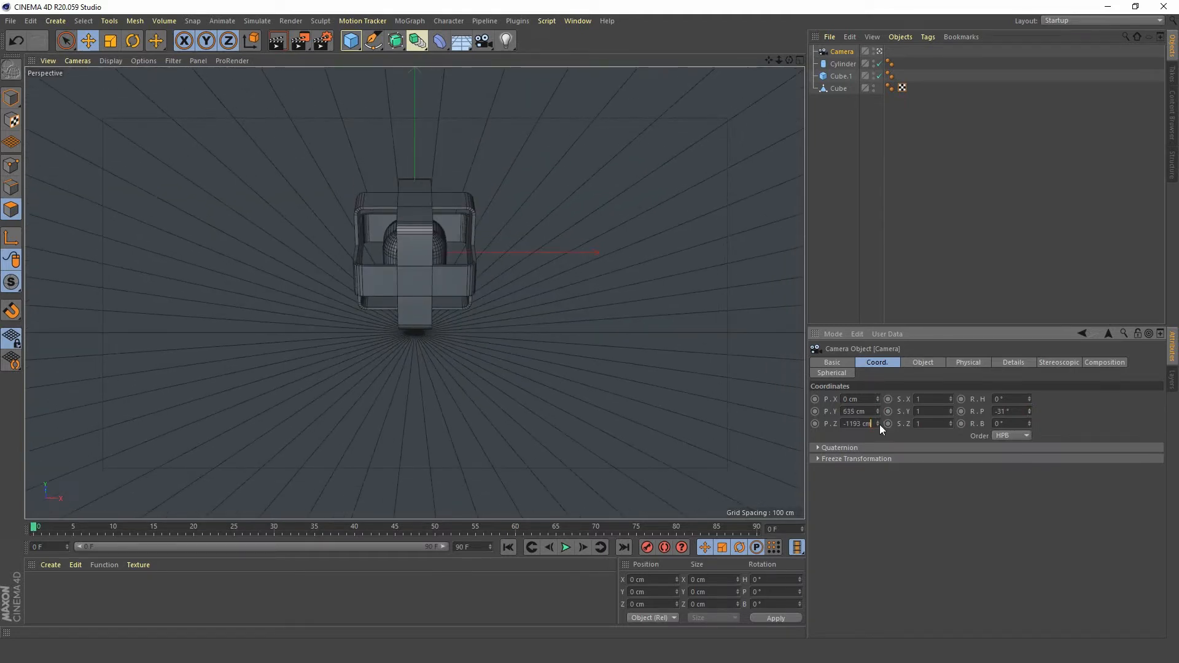
{"action": "left_click_drag", "start_coordinate": [879, 424], "coordinate": [878, 420]}
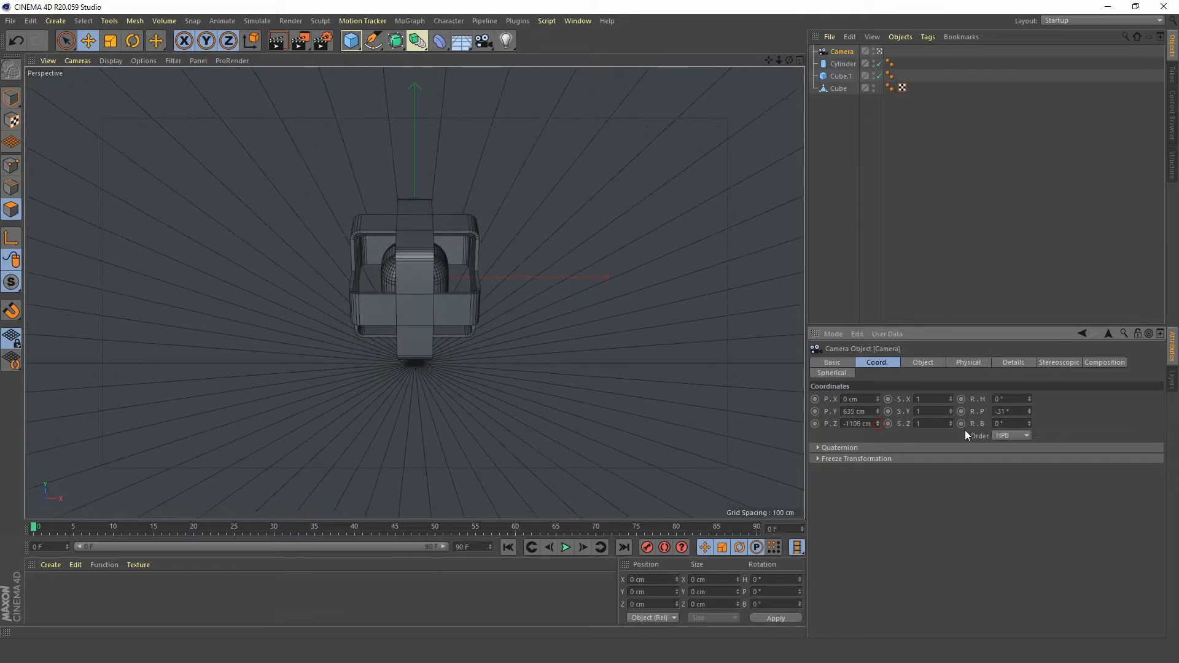
- Set the camera's heading to 45° and centre the frame in its view, at about X 599, Y 504, Z -599 cm
{"action": "double_click", "coordinate": [1026, 399]}
{"action": "type", "text": "45"}
{"action": "key", "text": "Return"}
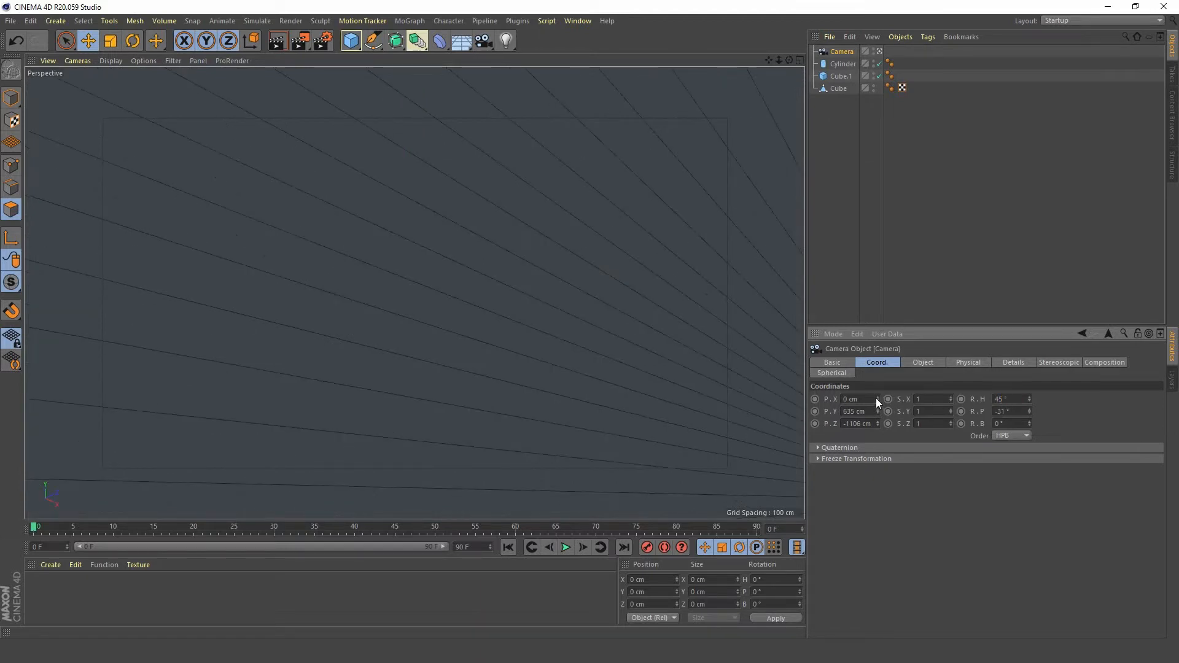
{"action": "left_click_drag", "start_coordinate": [875, 398], "coordinate": [877, 421]}
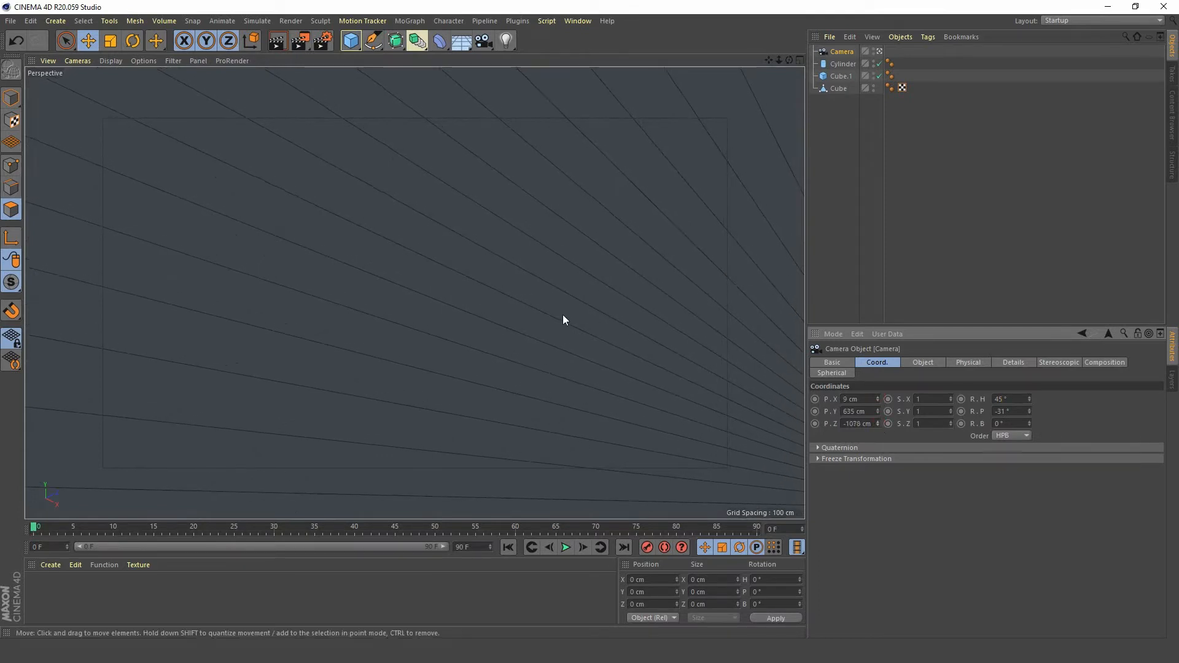
{"action": "middle_click_drag", "start_coordinate": [562, 314], "coordinate": [303, 253], "text": "alt"}
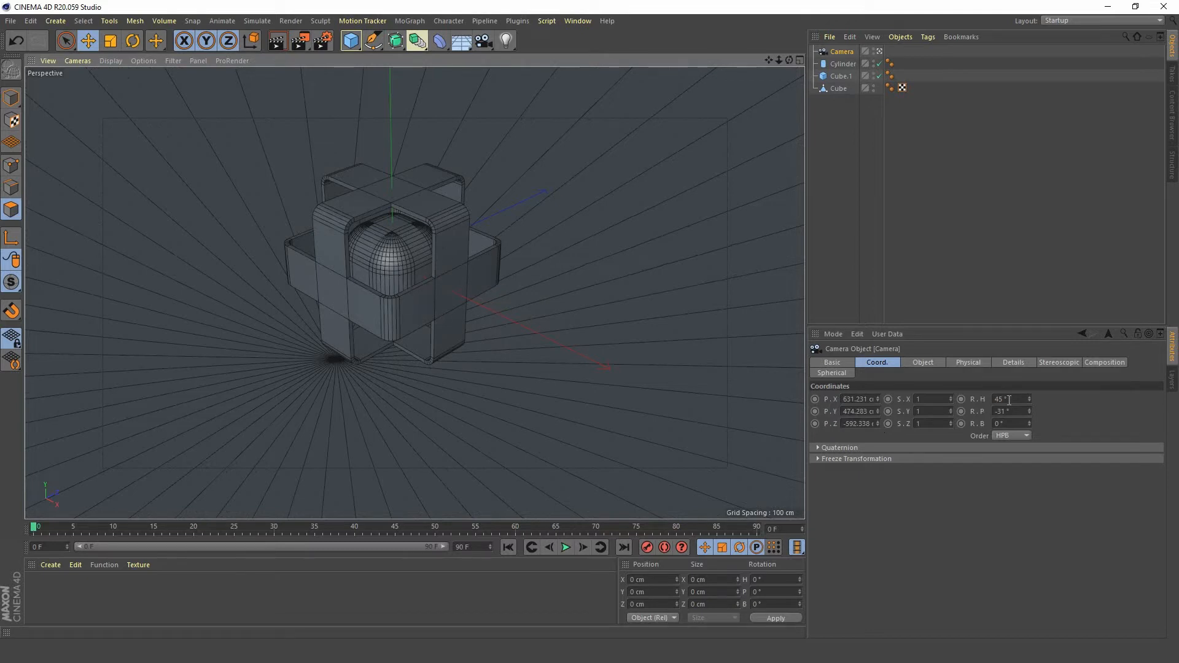
{"action": "middle_click_drag", "start_coordinate": [401, 299], "coordinate": [420, 330], "text": "alt"}
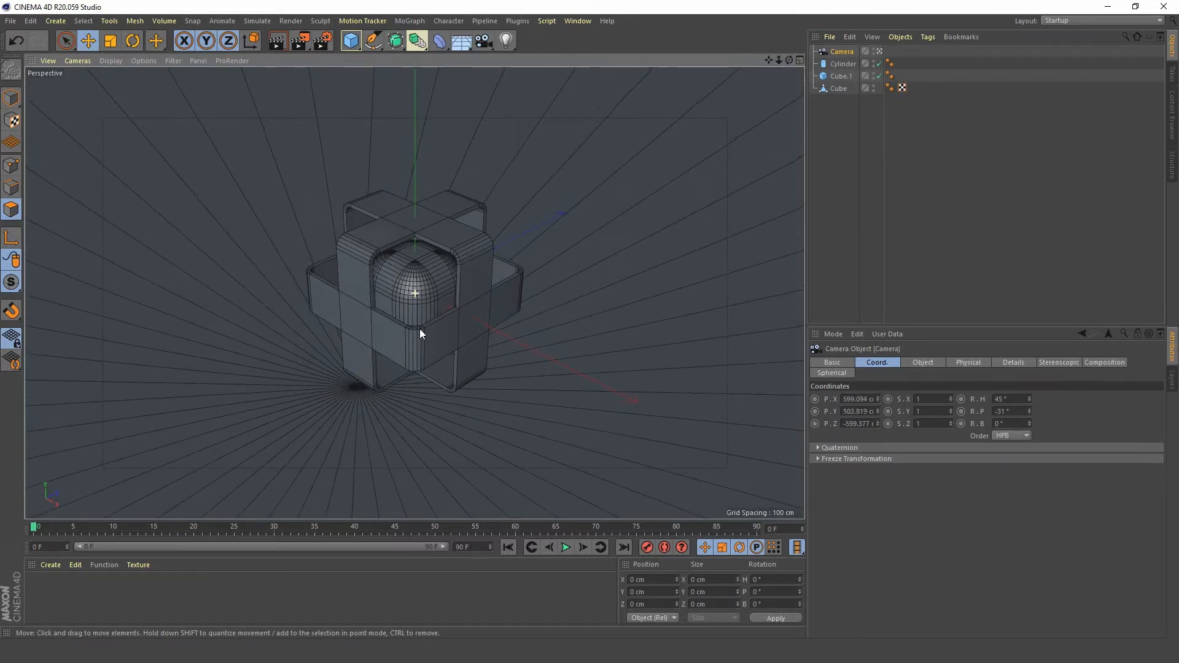
- With nothing selected, preview the camera view in Gouraud Shading without lines, and switch back to shading with lines
{"action": "left_click", "coordinate": [844, 64]}
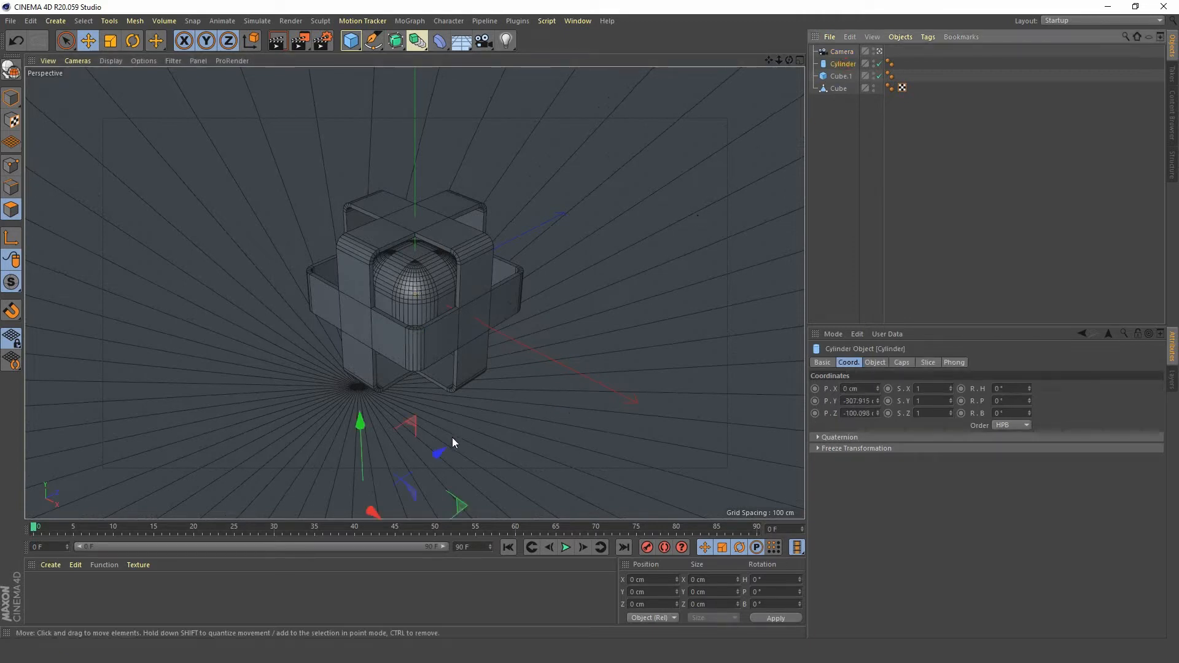
{"action": "left_click", "coordinate": [842, 143]}
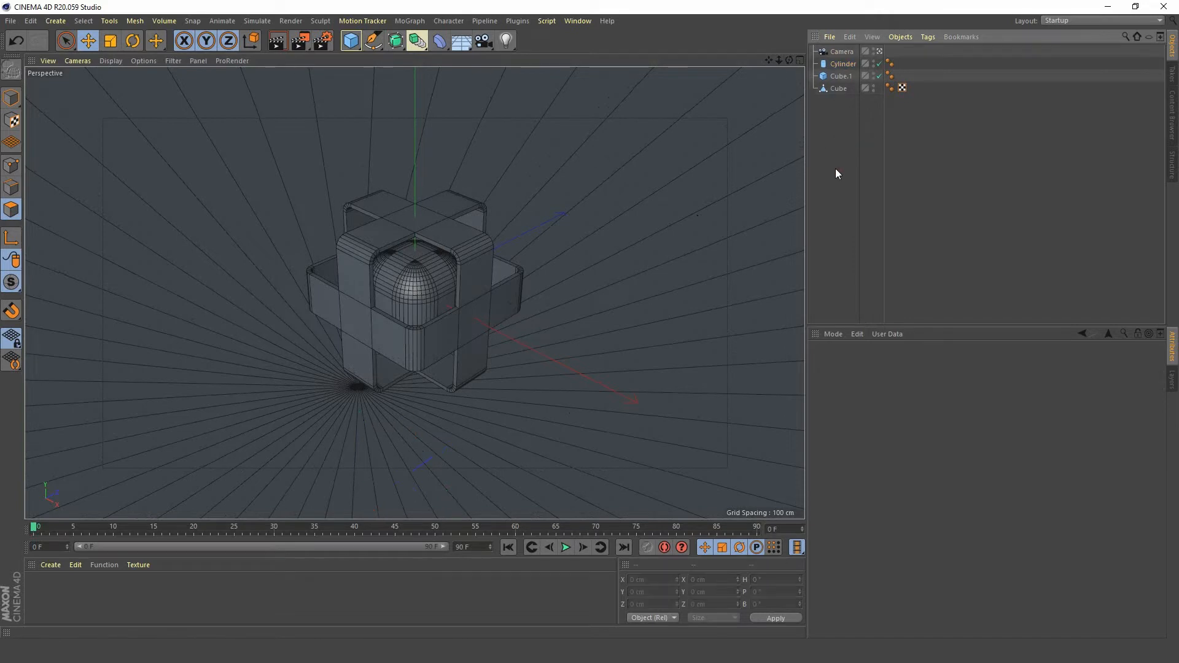
{"action": "key", "text": "n"}
{"action": "key", "text": "a"}
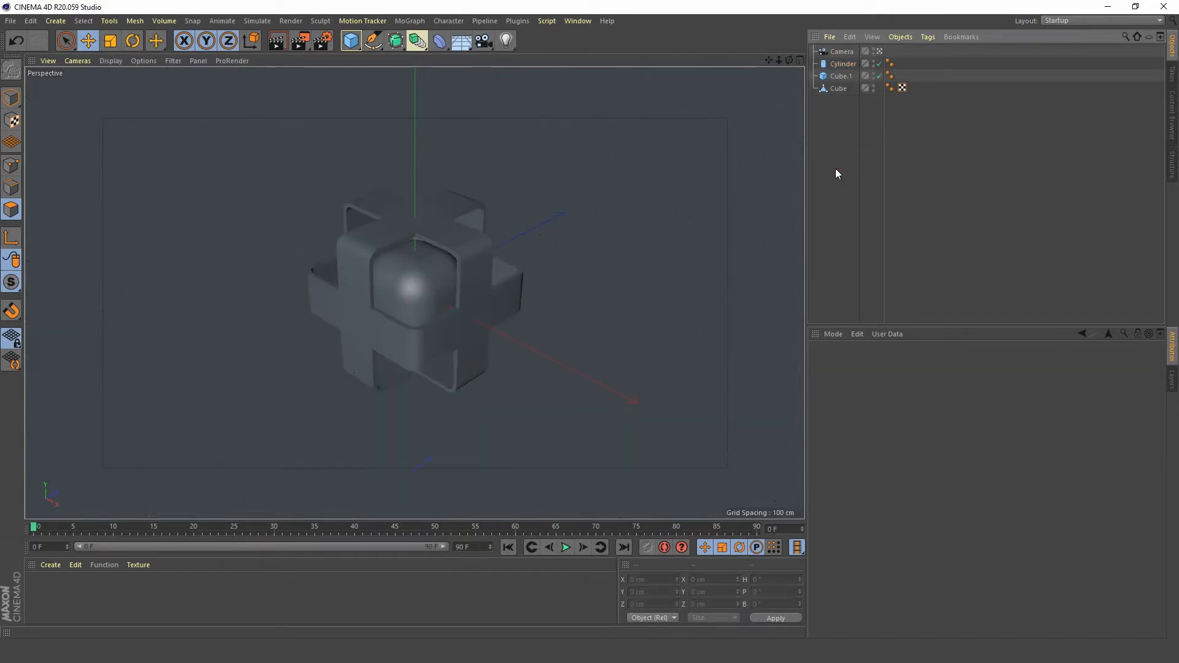
{"action": "key", "text": "n"}
{"action": "key", "text": "b"}
- Check in the front view how the cylinder's top meets the frame's underside, and return to the camera view
{"action": "middle_click", "coordinate": [437, 244]}
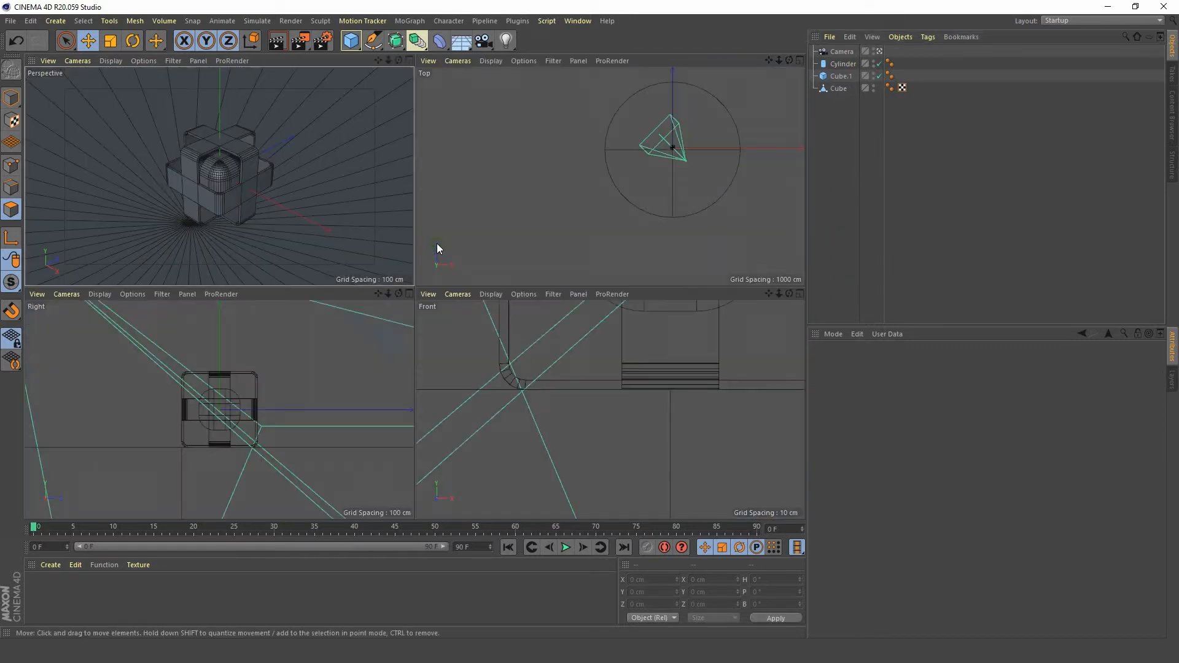
{"action": "middle_click", "coordinate": [586, 376]}
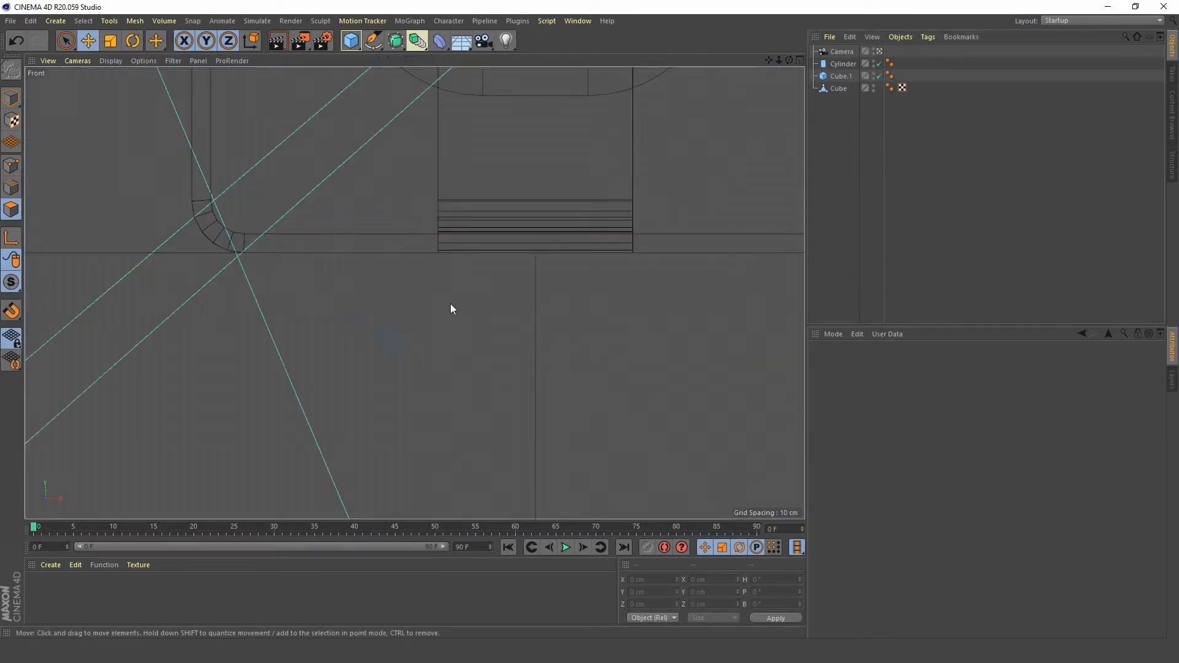
{"action": "left_click", "coordinate": [837, 65]}
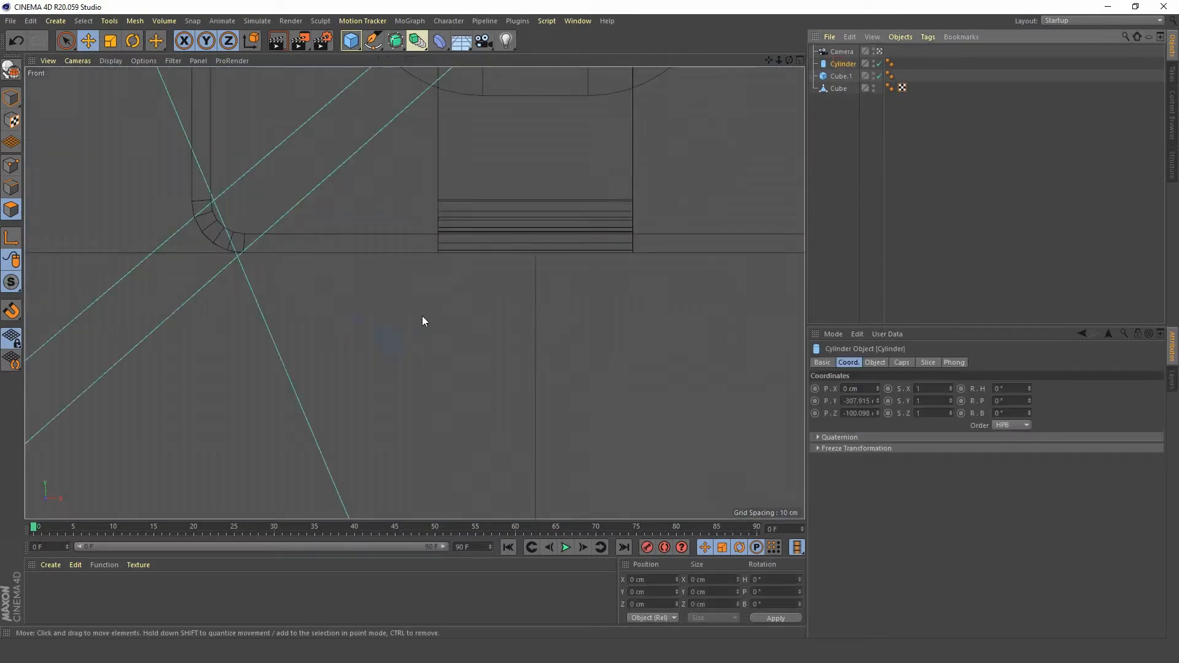
{"action": "key", "text": "h"}
{"action": "middle_click", "coordinate": [505, 297]}
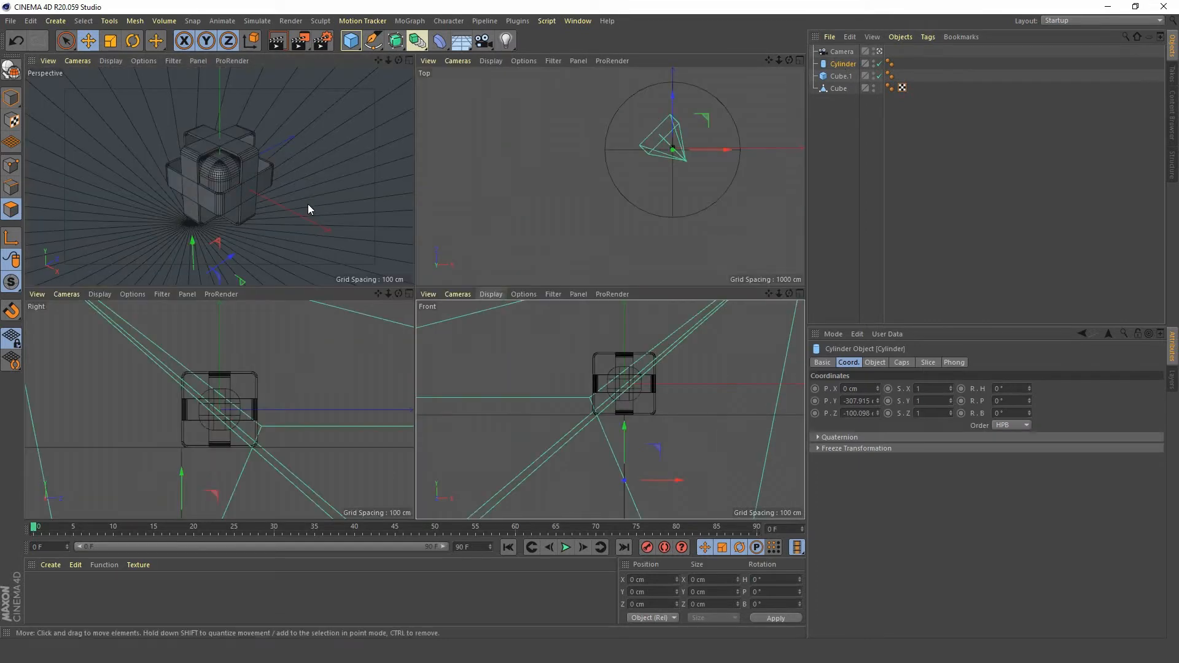
{"action": "middle_click", "coordinate": [308, 205]}
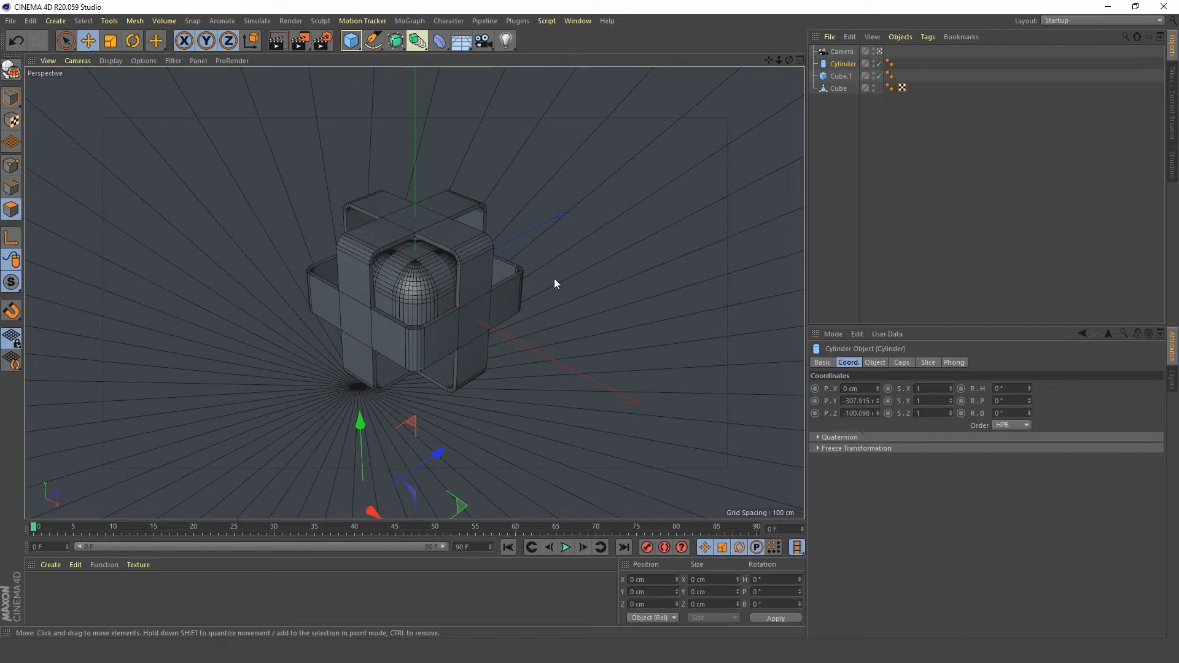
- Switch the viewport to Gouraud Shading without lines and add a light at about Y 29 cm and Z 236 cm
{"action": "key", "text": "n"}
{"action": "key", "text": "a"}
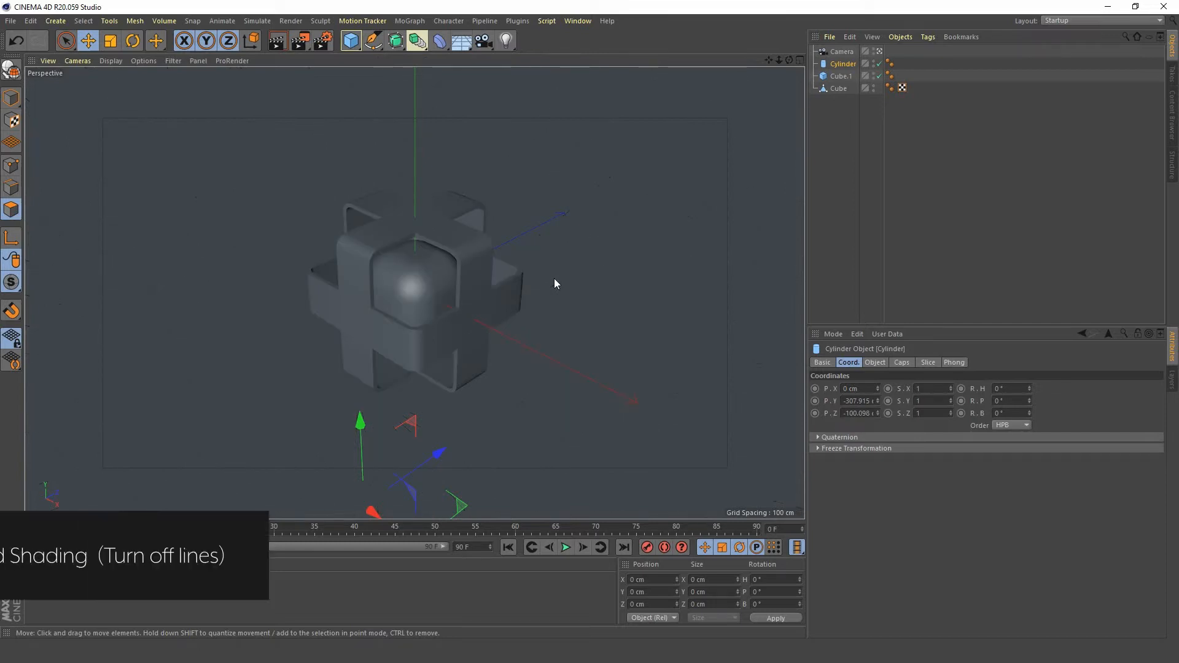
{"action": "left_click", "coordinate": [507, 42]}
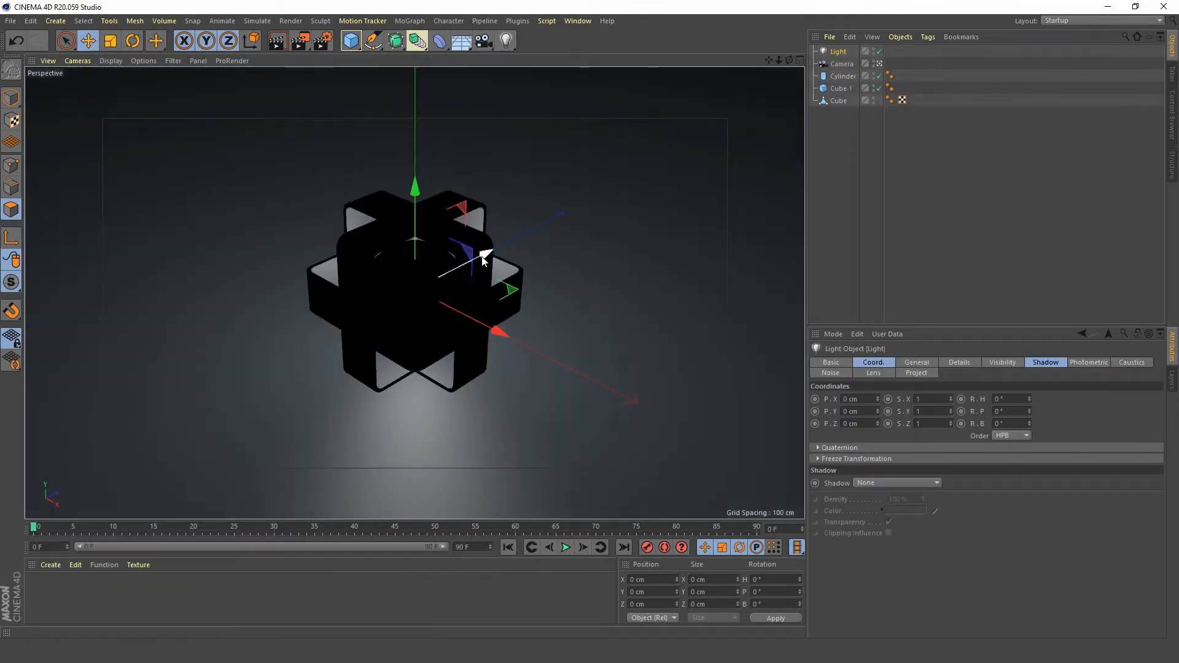
{"action": "left_click_drag", "start_coordinate": [484, 259], "coordinate": [590, 201]}
{"action": "left_click_drag", "start_coordinate": [542, 131], "coordinate": [541, 108]}
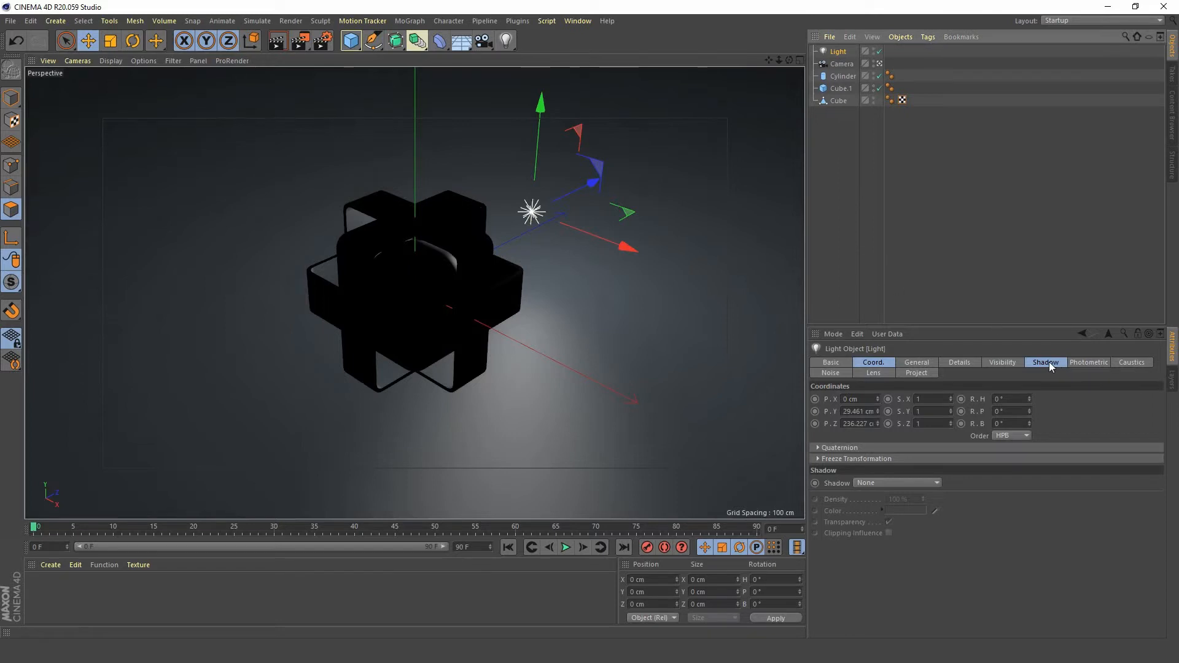
- Give the light an Area shadow with 65% density, and preview it with a render of the camera view
{"action": "left_click", "coordinate": [1049, 363]}
{"action": "left_click", "coordinate": [924, 399]}
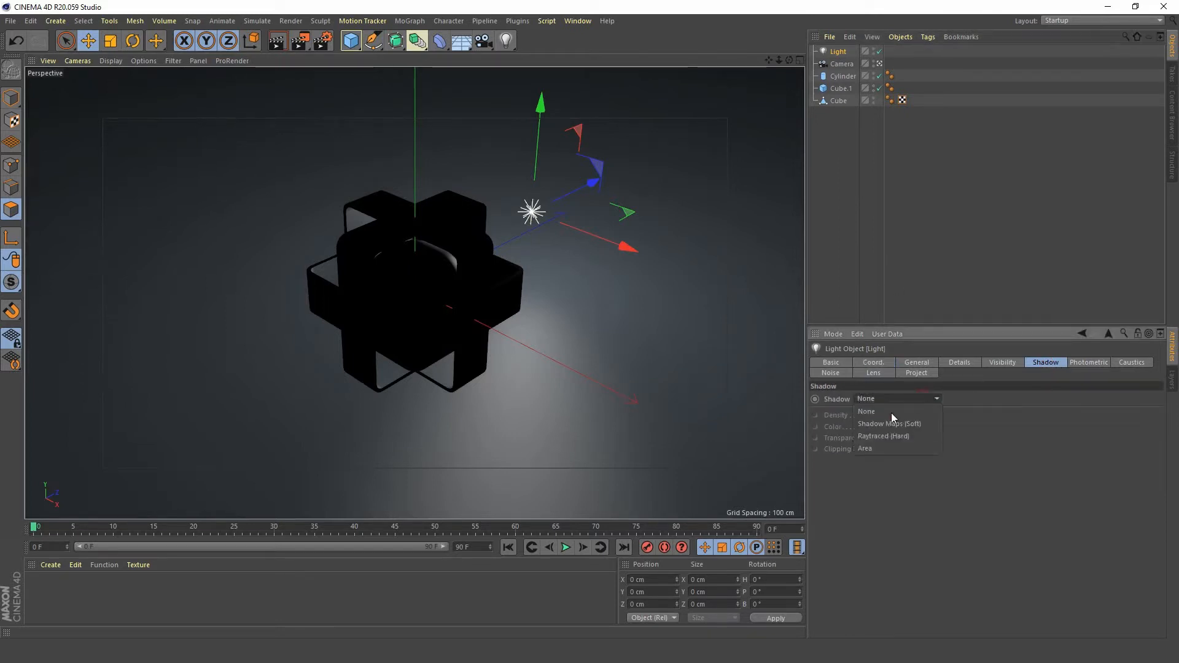
{"action": "left_click", "coordinate": [876, 448]}
{"action": "left_click", "coordinate": [912, 413]}
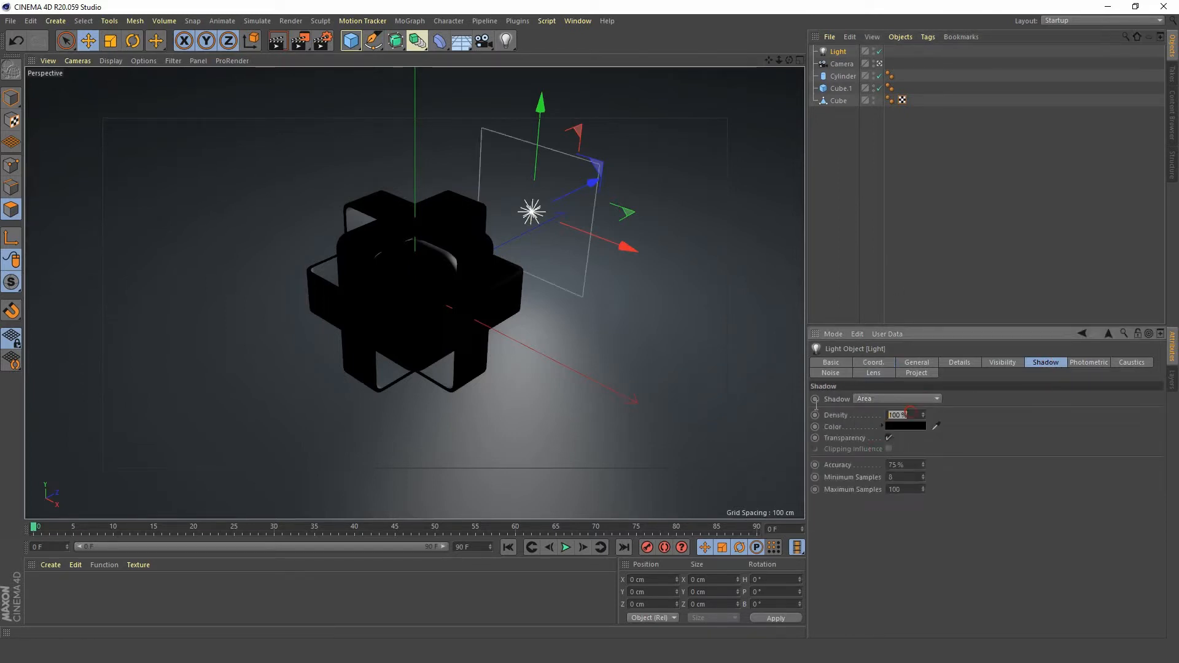
{"action": "type", "text": "65"}
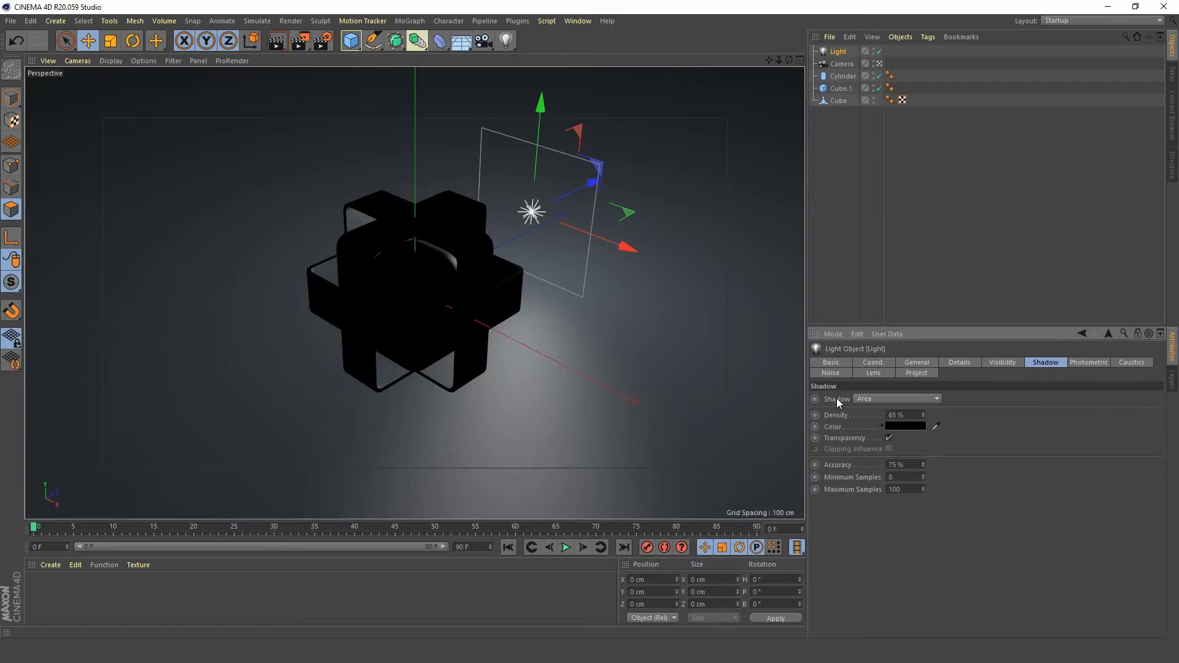
{"action": "left_click", "coordinate": [280, 43]}
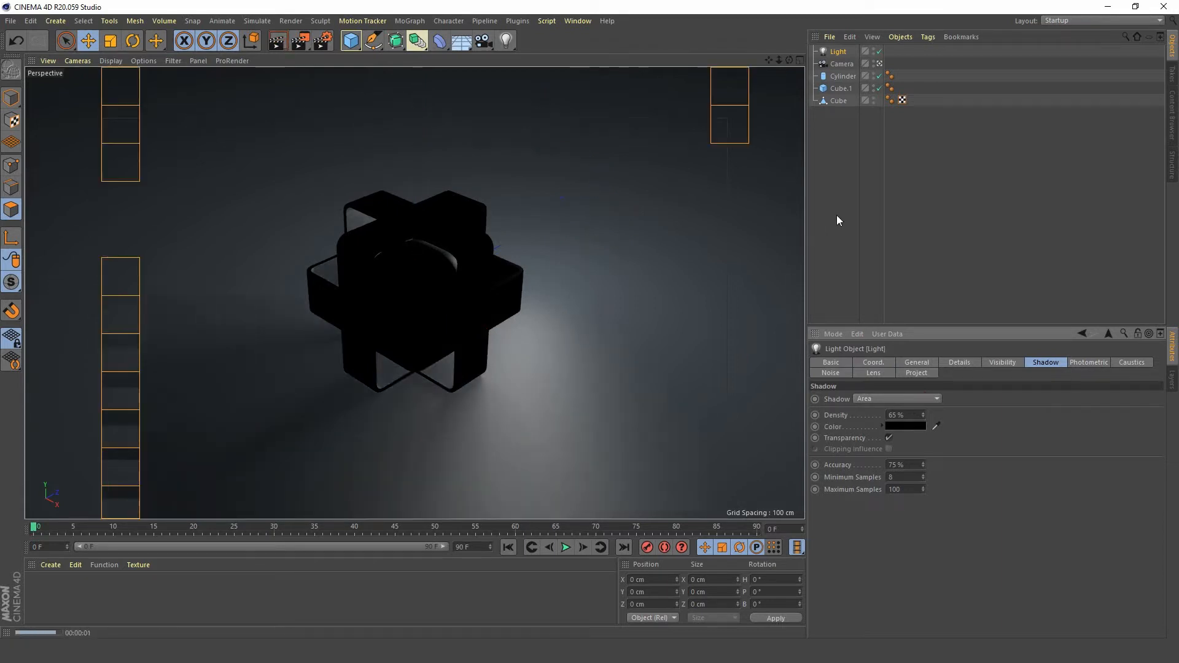
{"action": "left_click", "coordinate": [829, 167]}
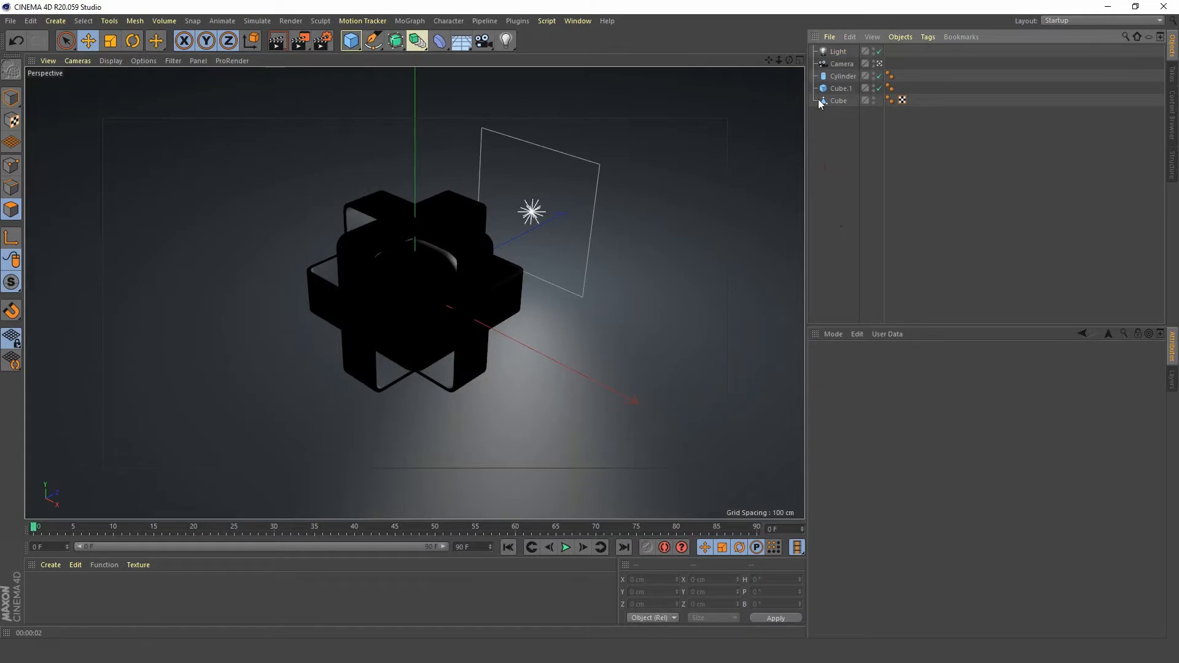
- Rename the cylinder as Floor and the rounded cube inside the frame as Inner_Cube
{"action": "double_click", "coordinate": [843, 76]}
{"action": "type", "text": "F"}
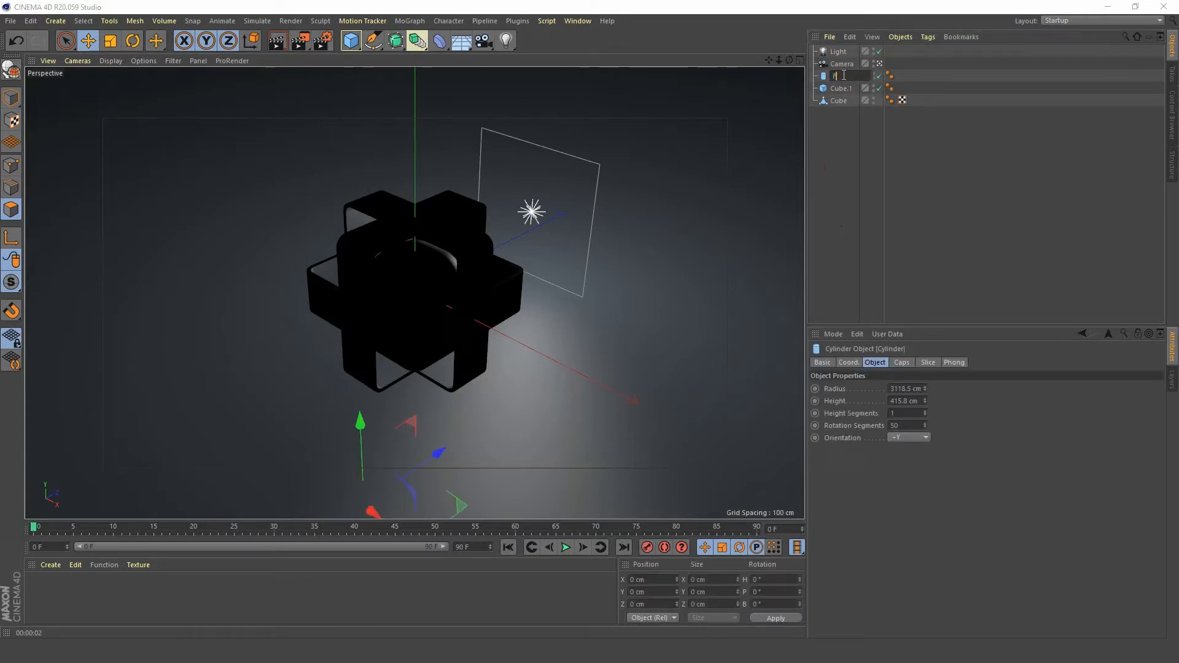
{"action": "type", "text": "loor"}
{"action": "key", "text": "Return"}
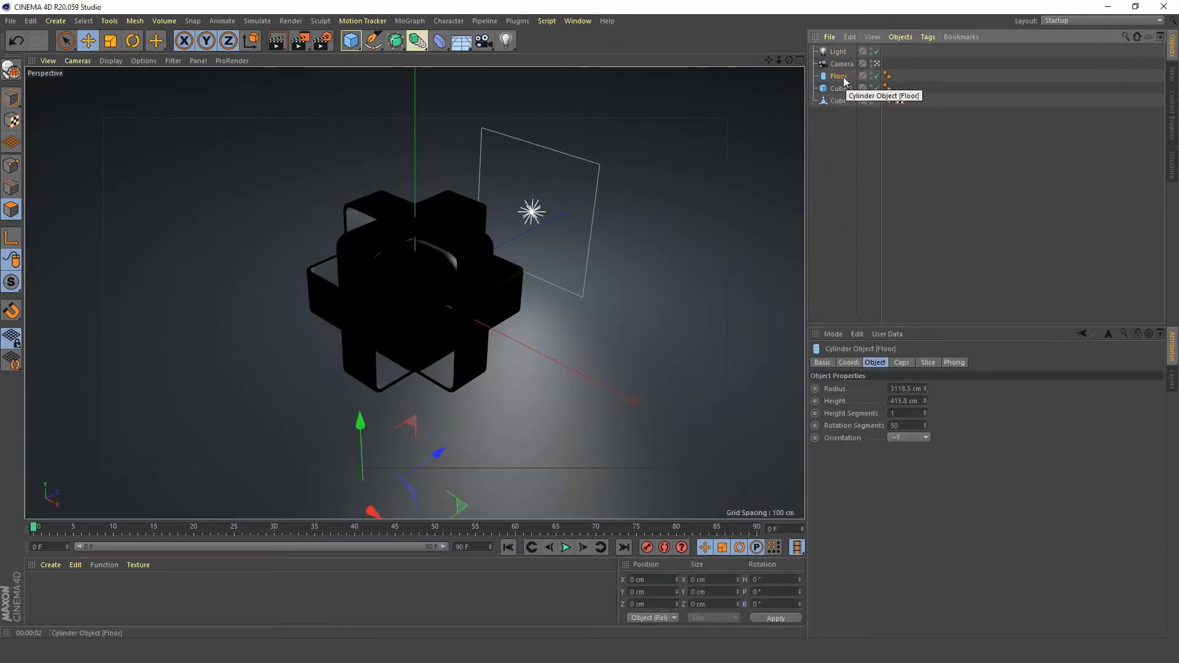
{"action": "left_click", "coordinate": [840, 89]}
{"action": "double_click", "coordinate": [840, 90]}
{"action": "double_click", "coordinate": [841, 90]}
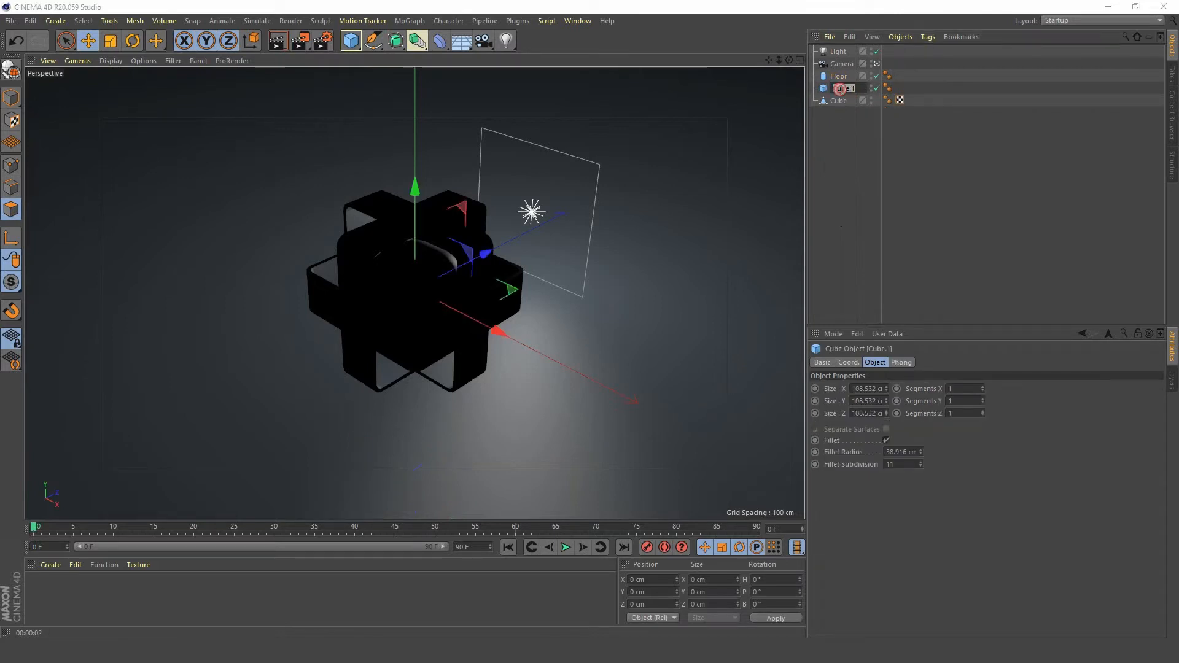
{"action": "type", "text": "Inner_Cube"}
{"action": "key", "text": "Return"}
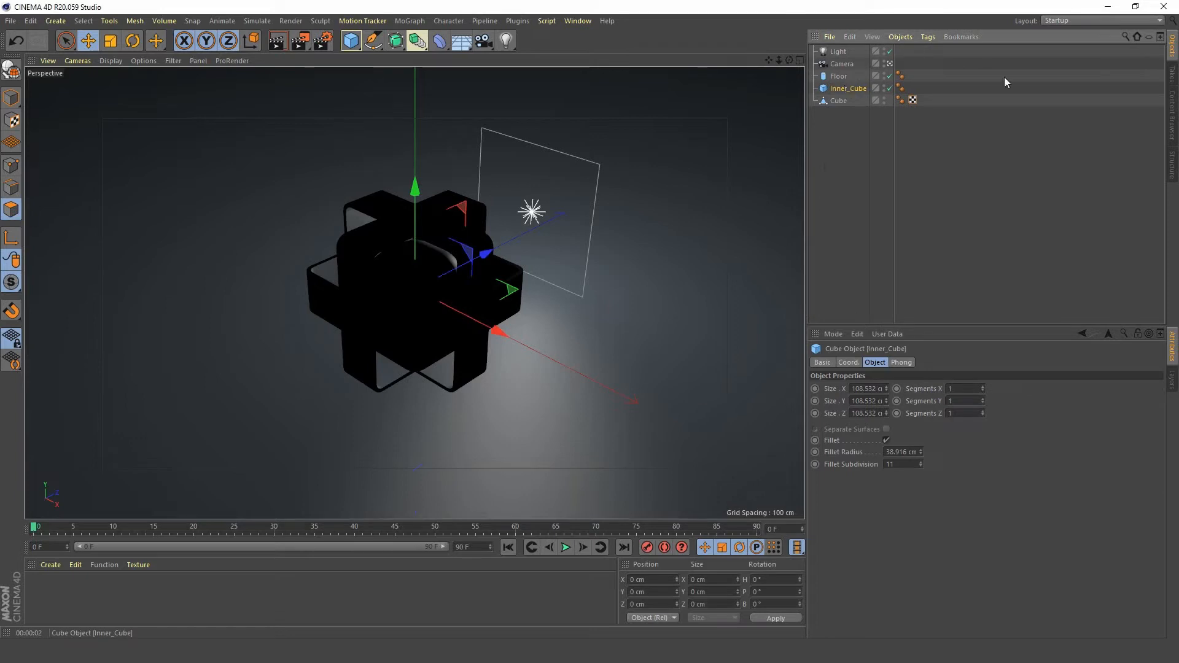
- Rename the banded frame object as Outer_Cross_Cube and leave nothing selected
{"action": "double_click", "coordinate": [840, 100]}
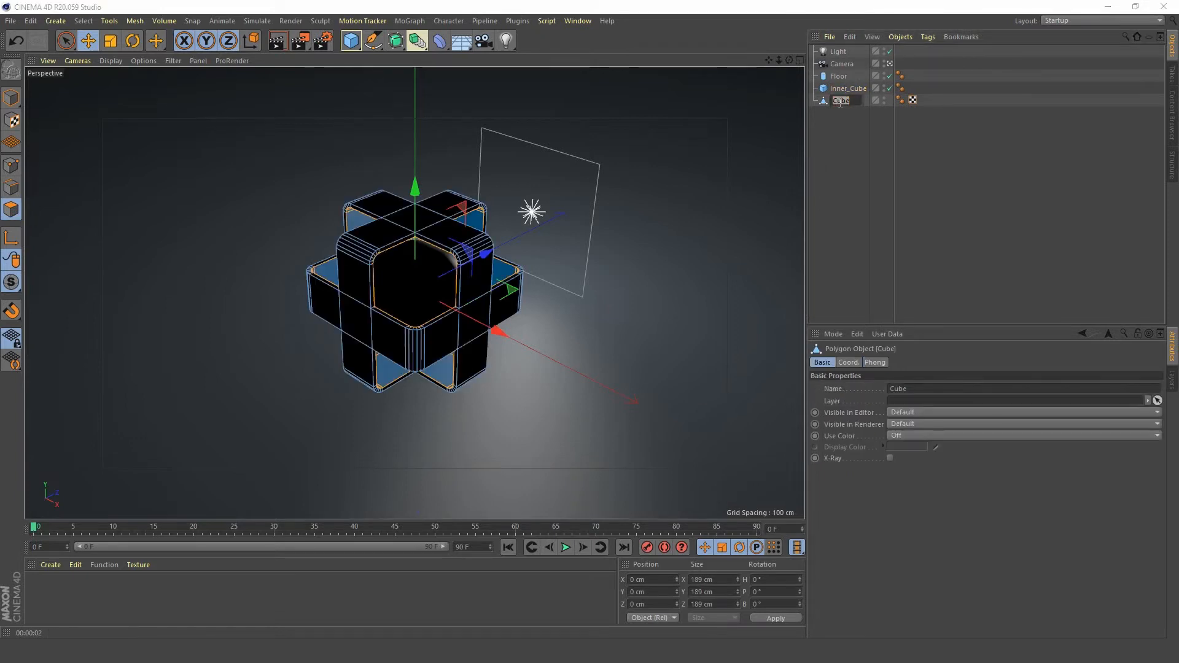
{"action": "type", "text": "Ou"}
{"action": "type", "text": "ter_Cross_C"}
{"action": "type", "text": "ub"}
{"action": "type", "text": "e"}
{"action": "key", "text": "Return"}
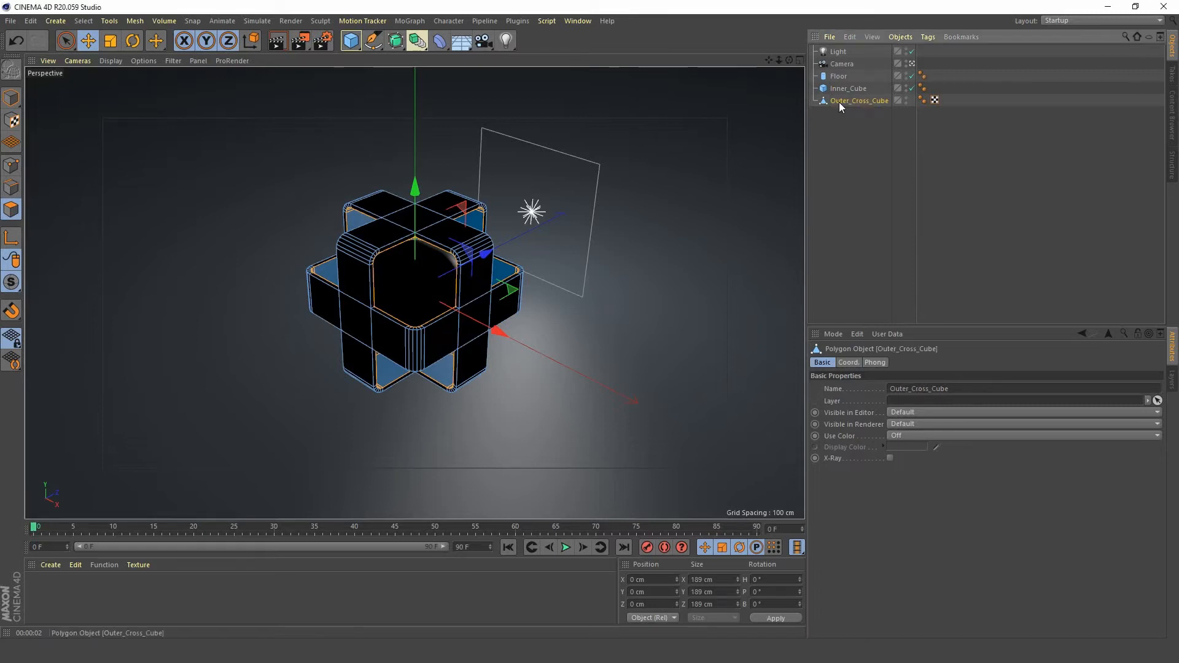
{"action": "left_click", "coordinate": [852, 174]}
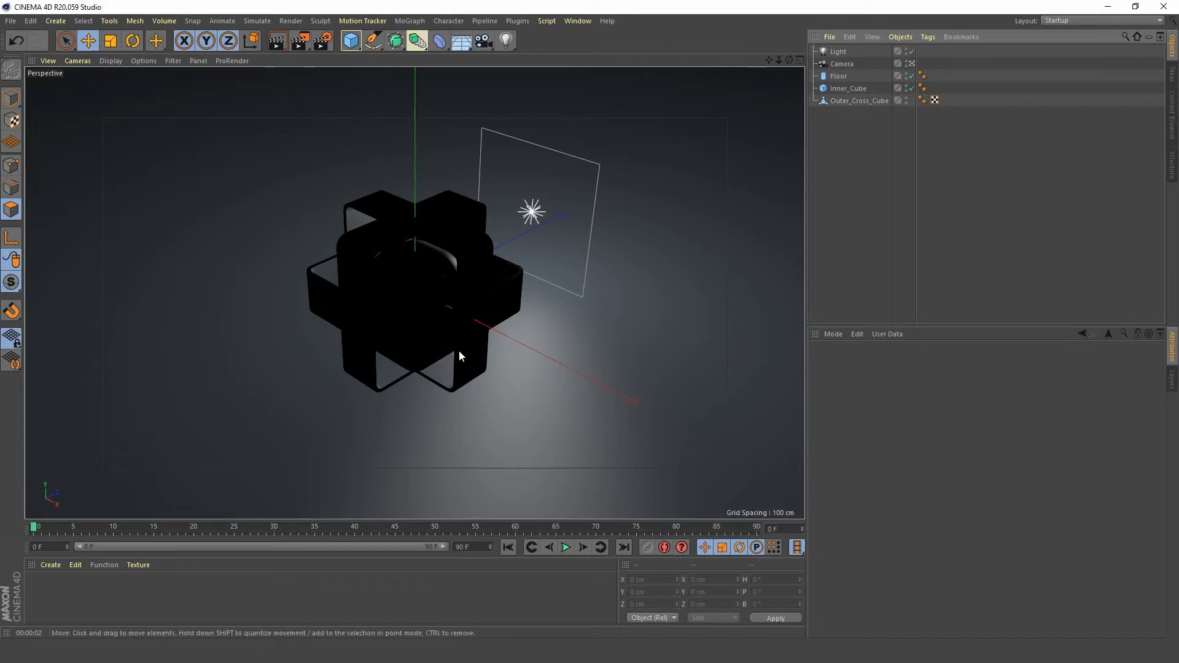
- Create a new material and name it Floor
{"action": "double_click", "coordinate": [62, 591]}
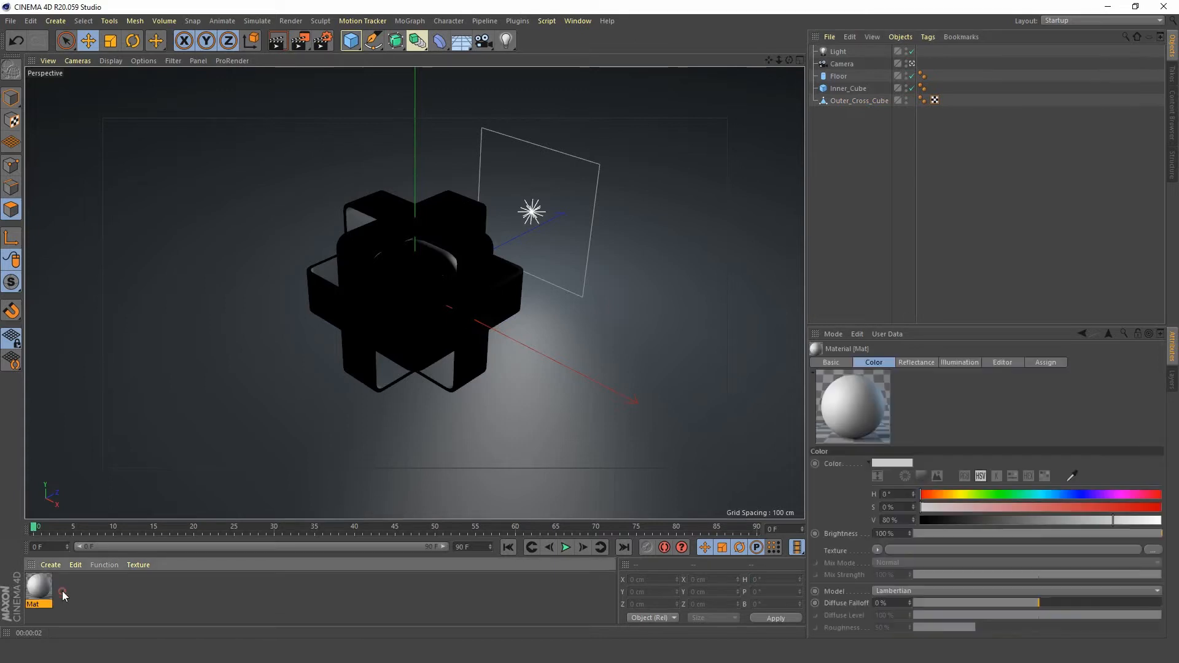
{"action": "double_click", "coordinate": [35, 587]}
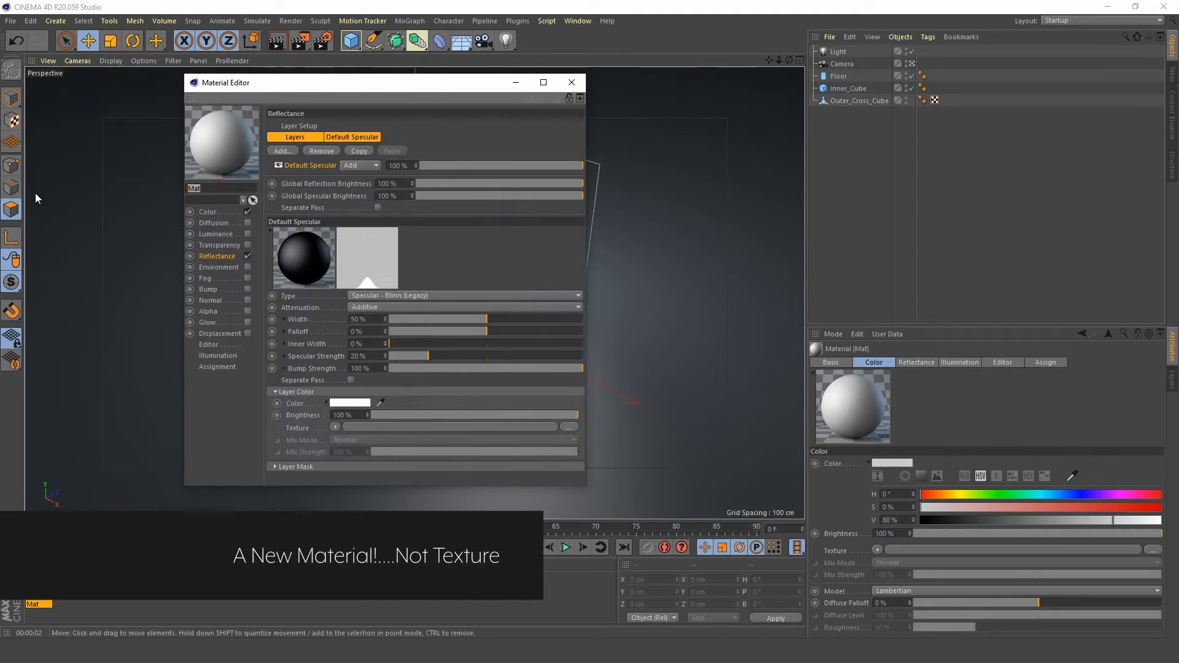
{"action": "type", "text": "Floor"}
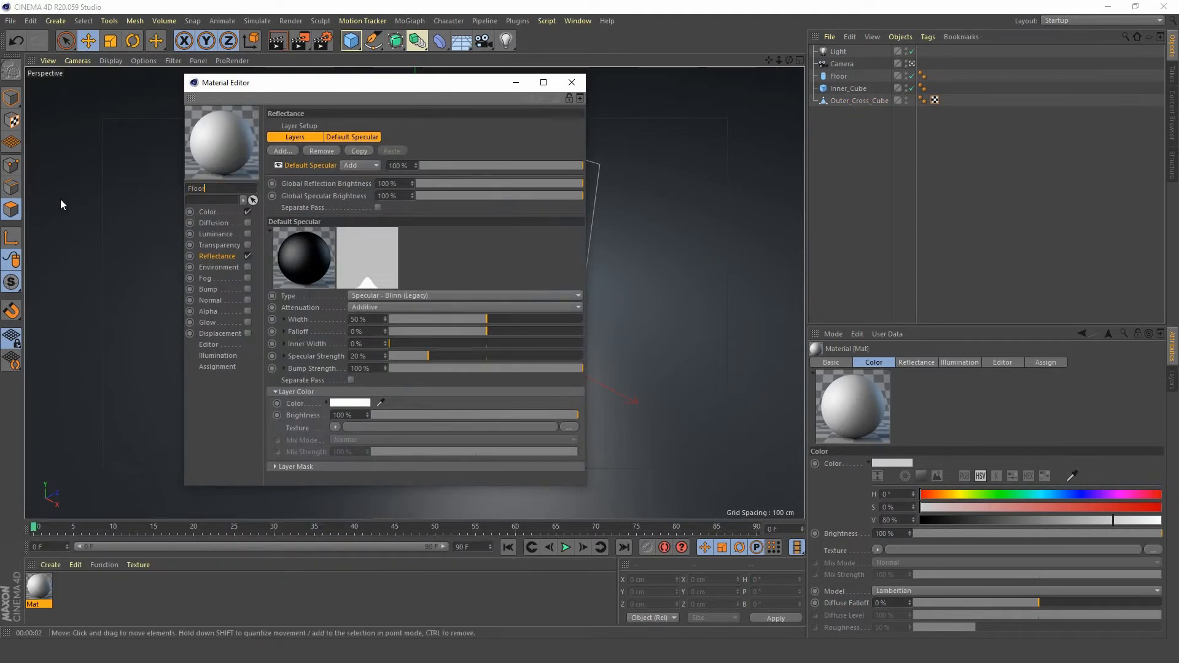
- Load the Marble surface shader as the texture of the Floor material's color channel
{"action": "left_click", "coordinate": [207, 212]}
{"action": "left_click_drag", "start_coordinate": [405, 84], "coordinate": [766, 68]}
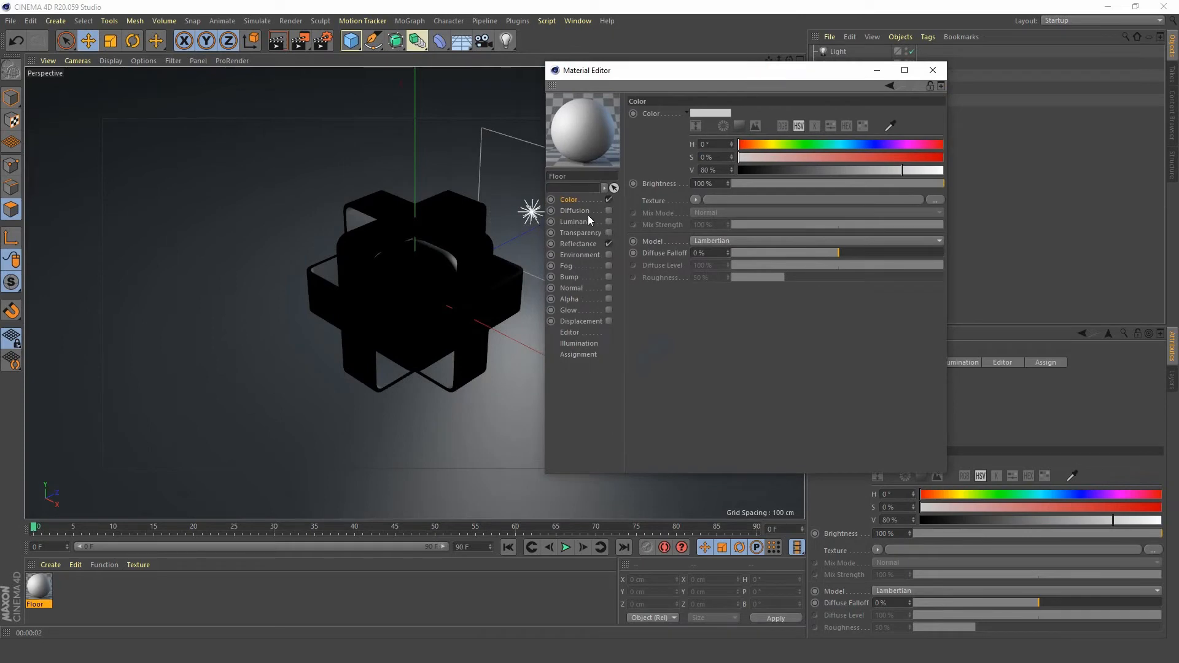
{"action": "left_click", "coordinate": [696, 201]}
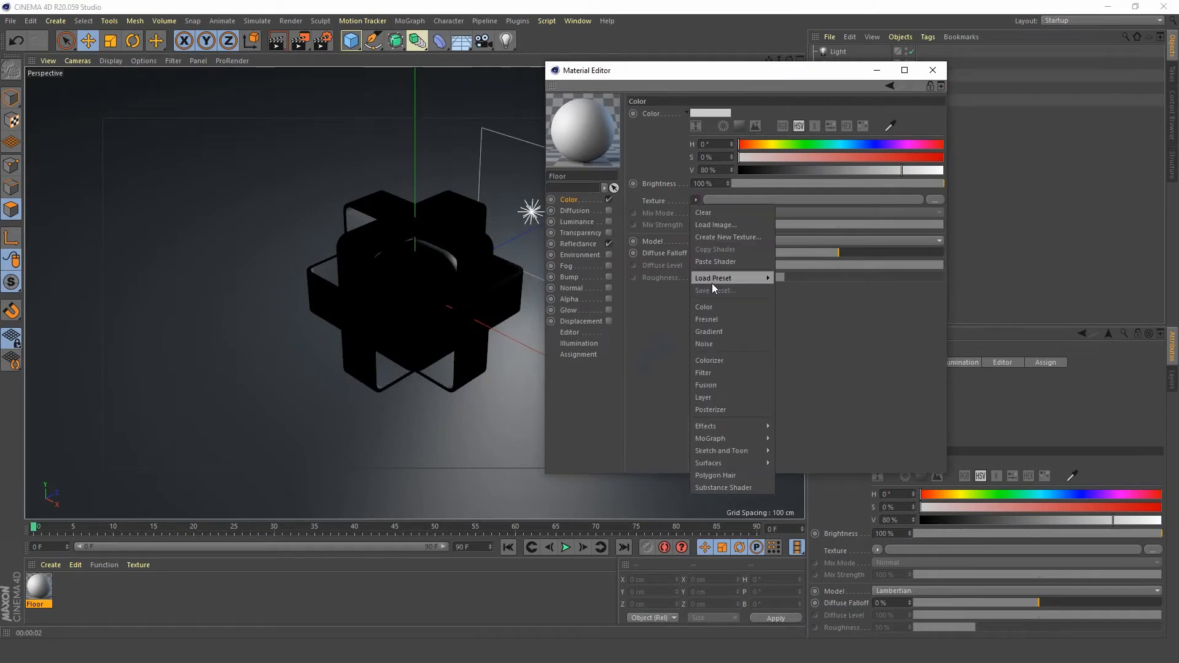
{"action": "mouse_move", "coordinate": [755, 469]}
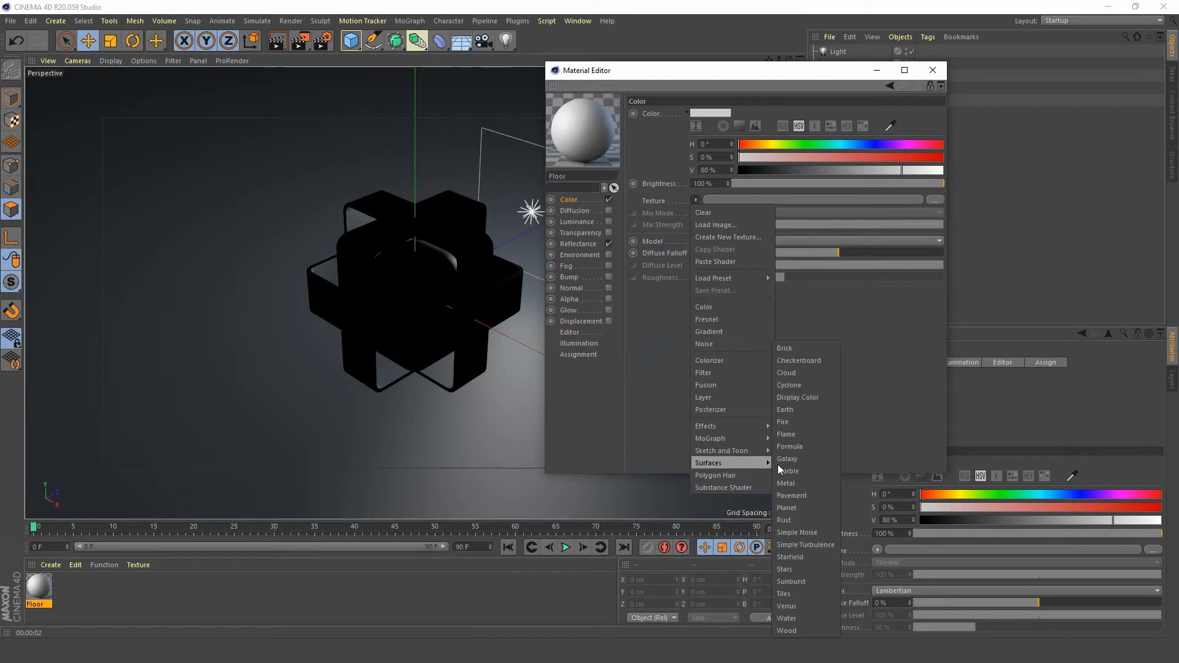
{"action": "left_click", "coordinate": [792, 471]}
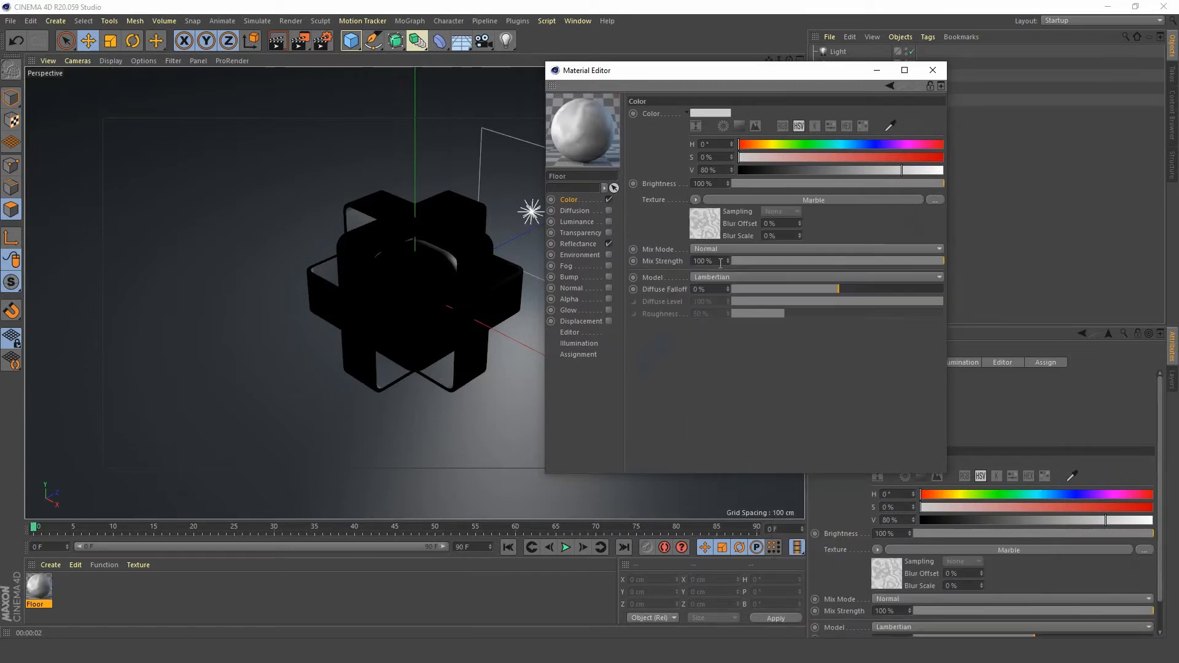
- Look at the Marble shader's properties and copy the shader from the color channel's texture
{"action": "left_click", "coordinate": [705, 224]}
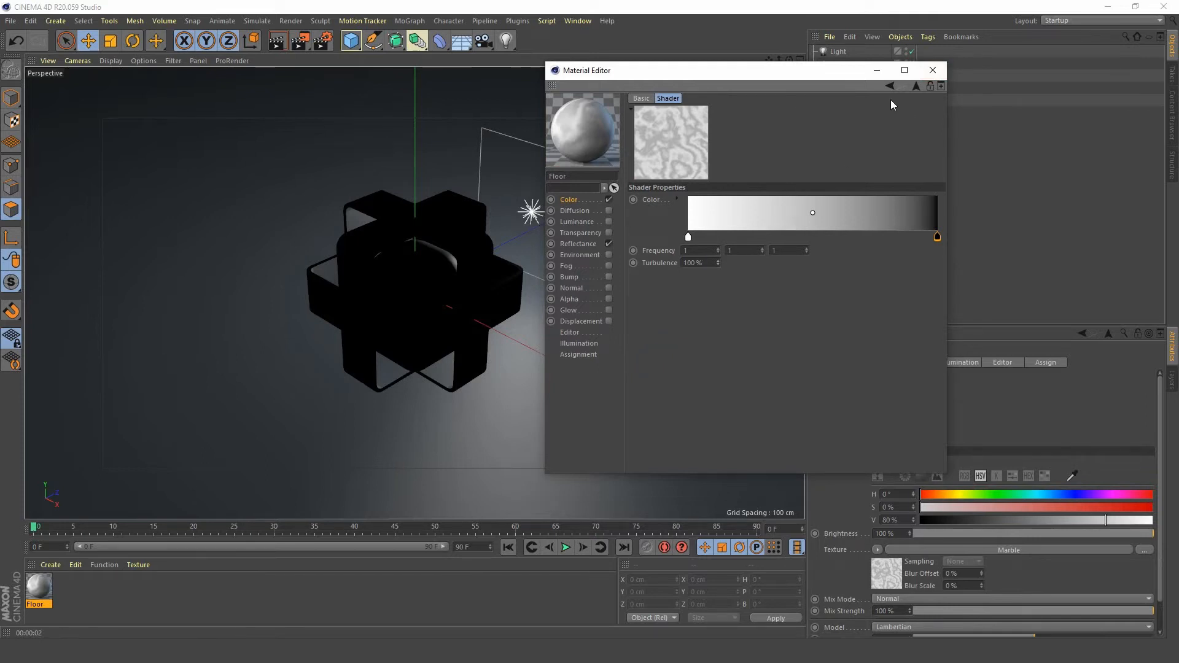
{"action": "left_click", "coordinate": [566, 200]}
{"action": "left_click", "coordinate": [695, 200]}
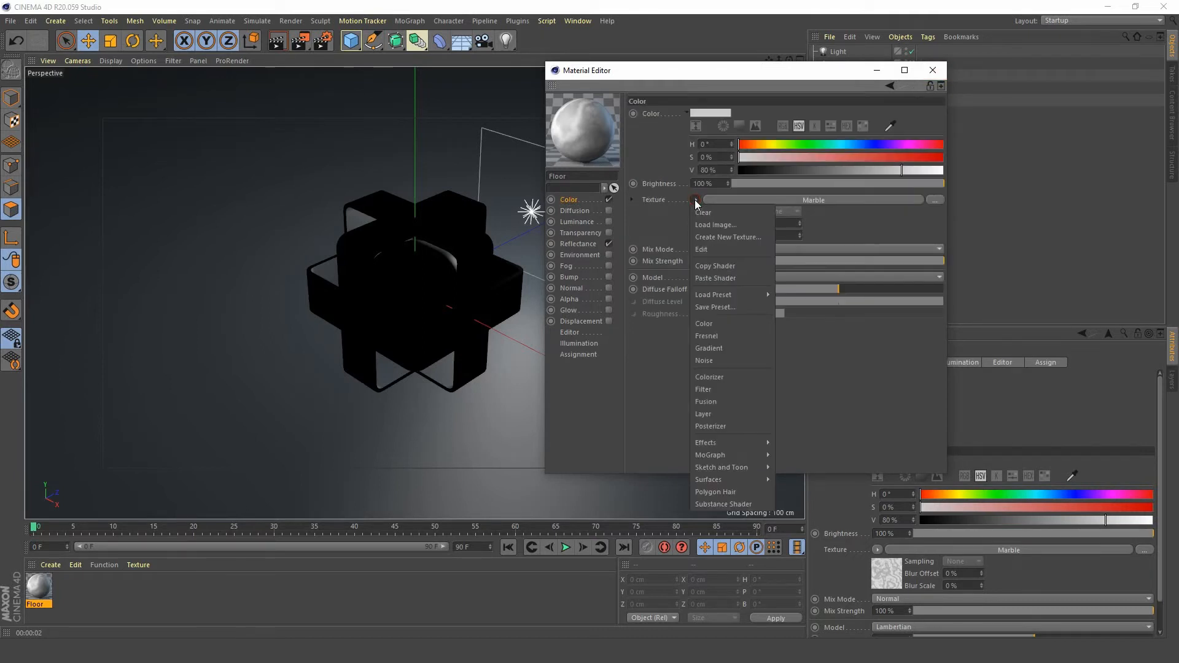
{"action": "left_click", "coordinate": [716, 266]}
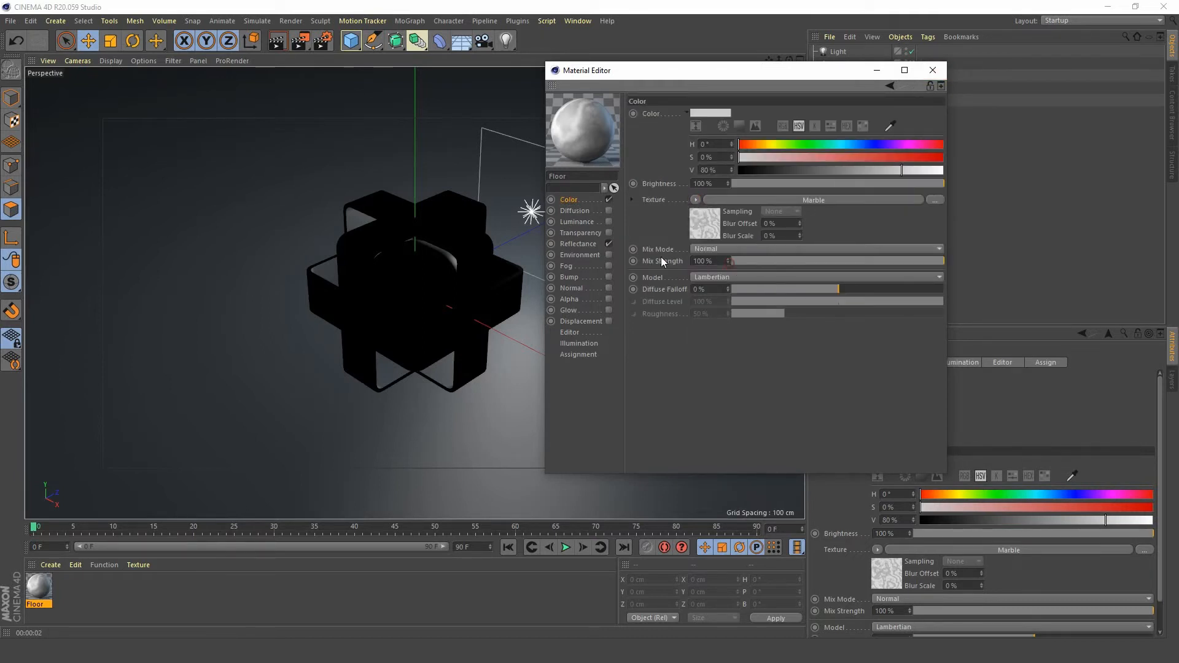
- Add a GGX reflectance layer to the Floor material and paste the Marble shader as its layer color texture
{"action": "left_click", "coordinate": [576, 243]}
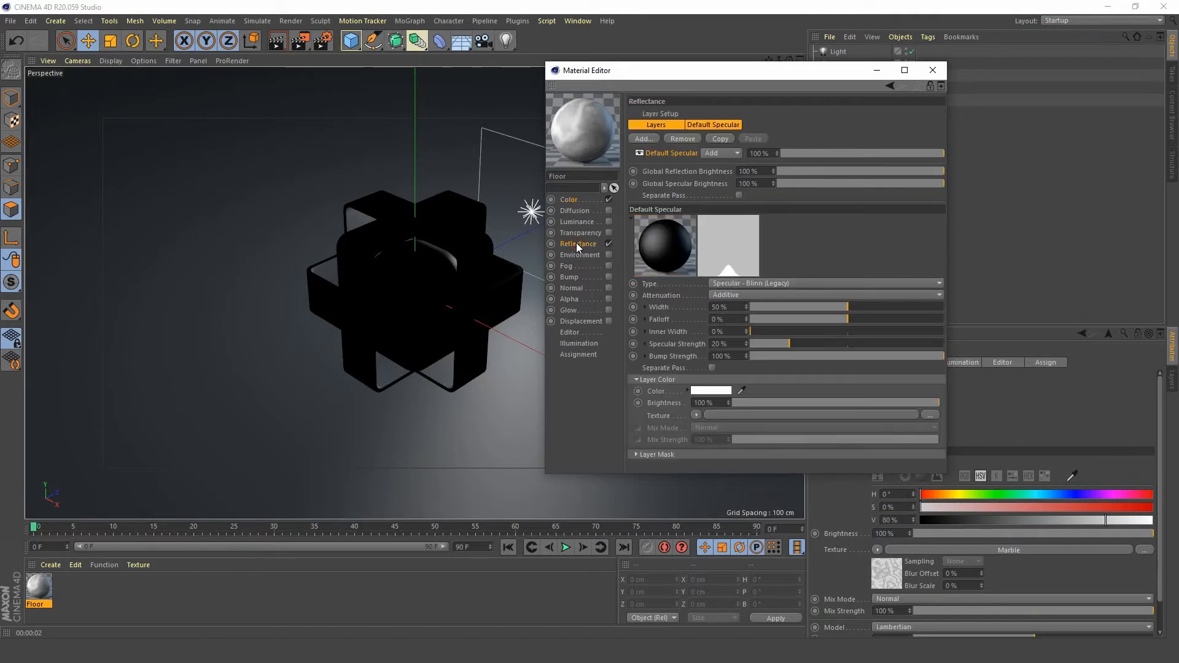
{"action": "left_click", "coordinate": [650, 141]}
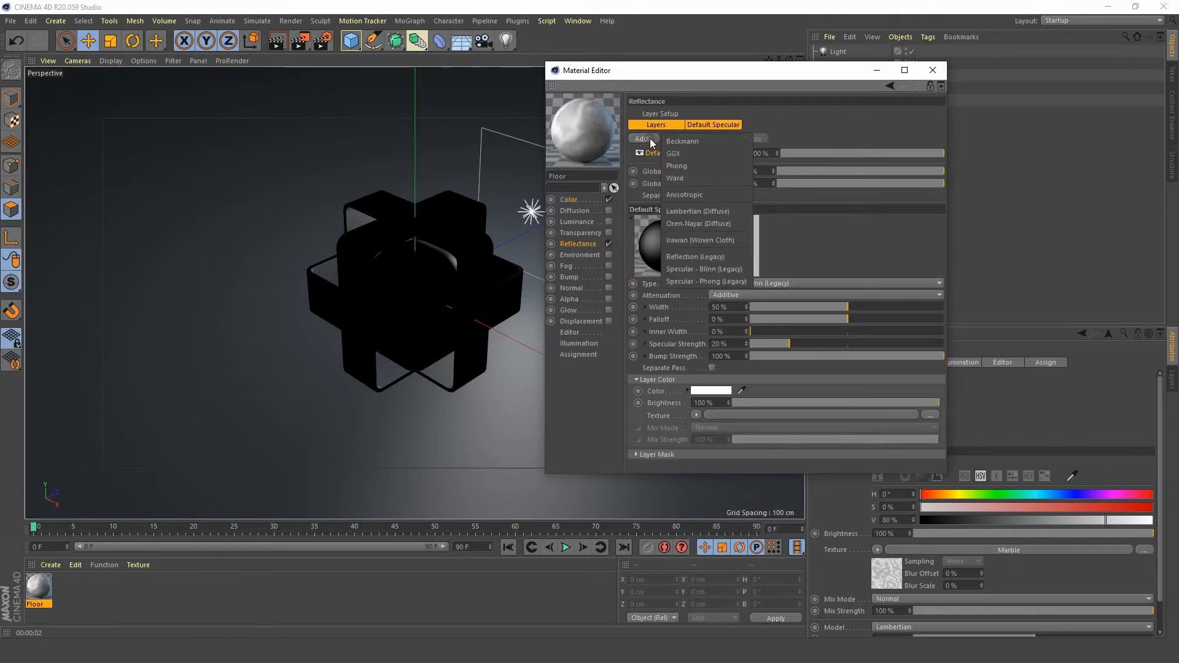
{"action": "left_click", "coordinate": [686, 151]}
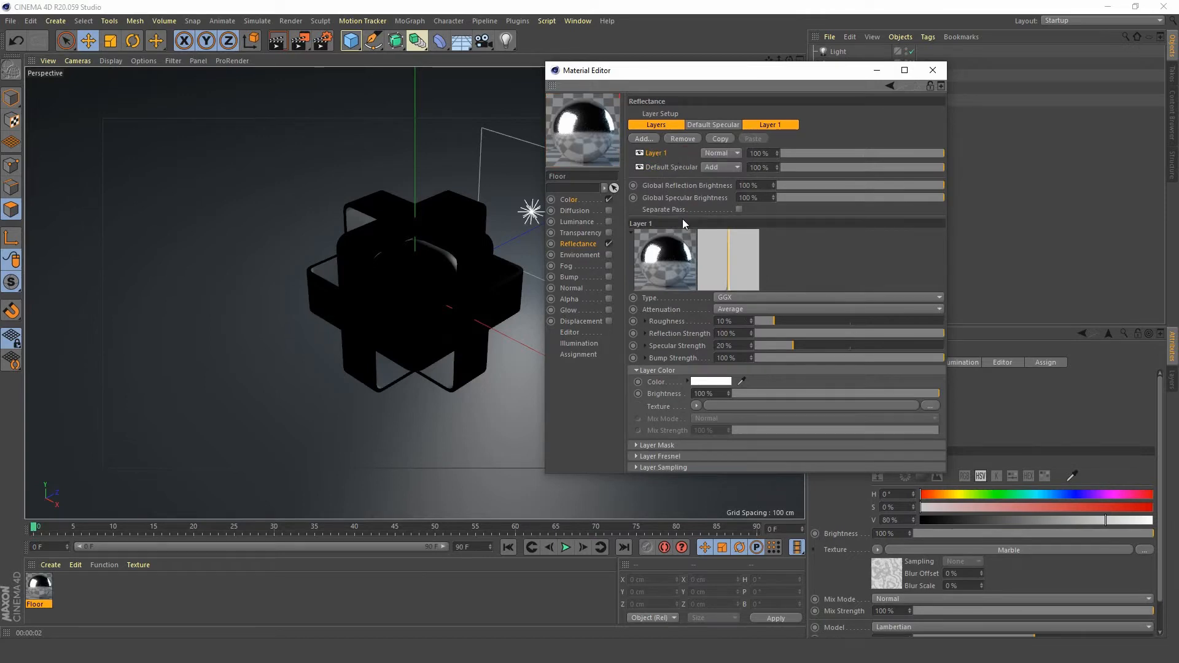
{"action": "left_click", "coordinate": [696, 405]}
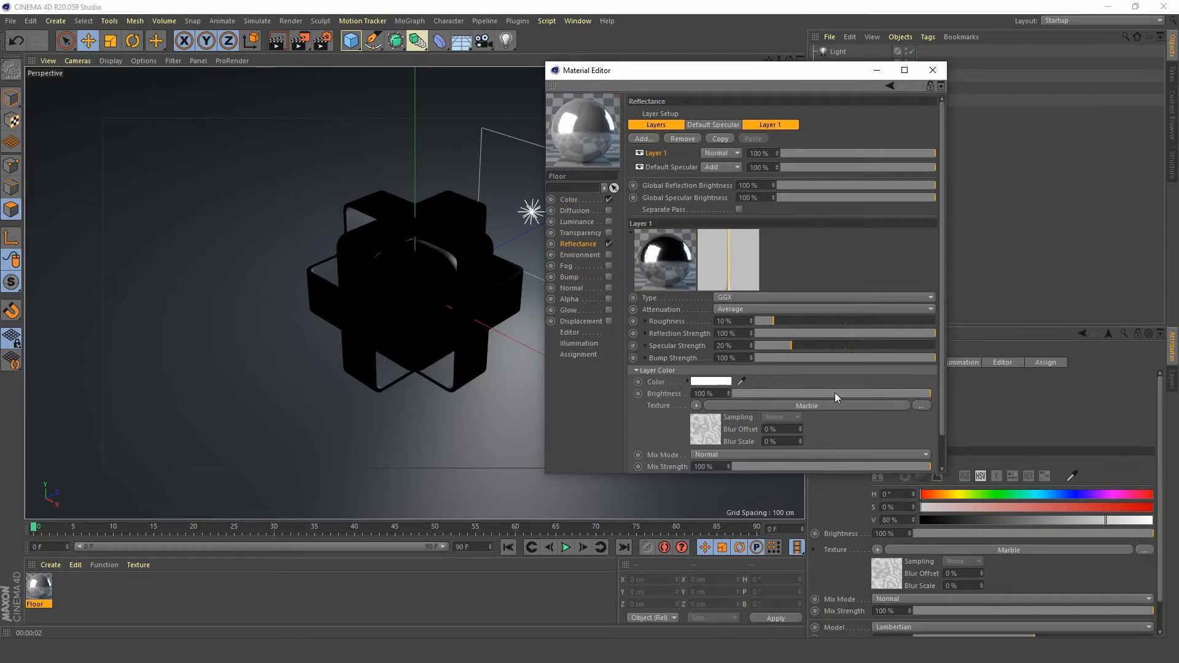
- Lower the GGX layer color's brightness to 32% and move the reflectance Marble gradient's black knot to about the middle
{"action": "left_click_drag", "start_coordinate": [835, 392], "coordinate": [798, 400]}
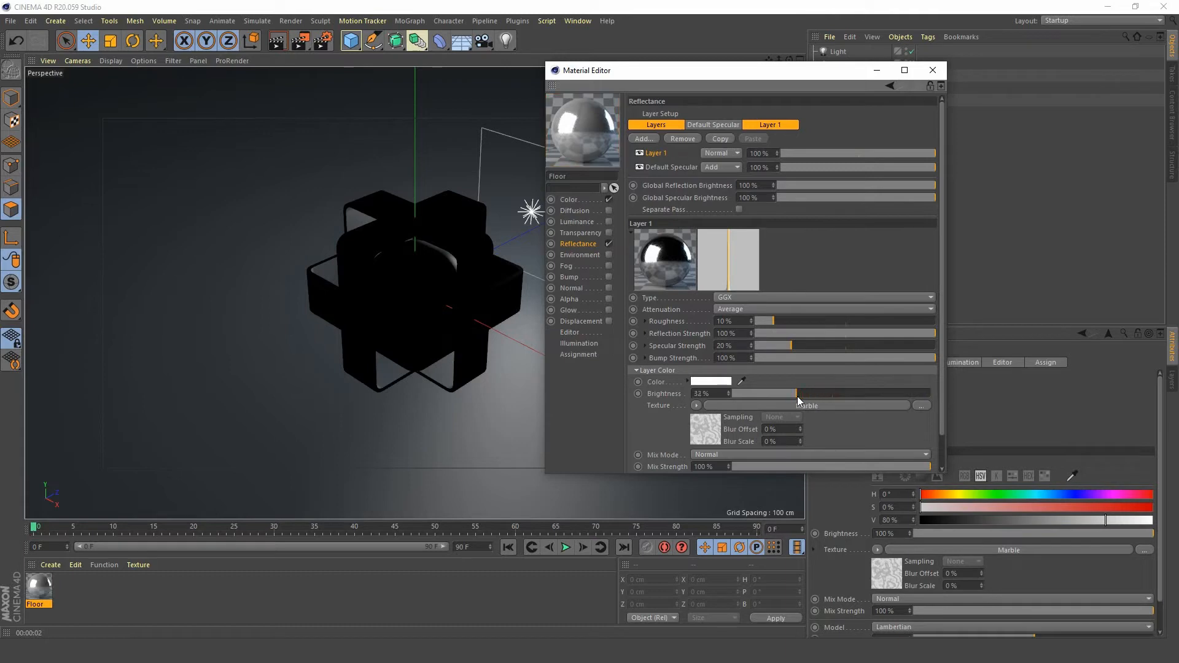
{"action": "left_click", "coordinate": [705, 433]}
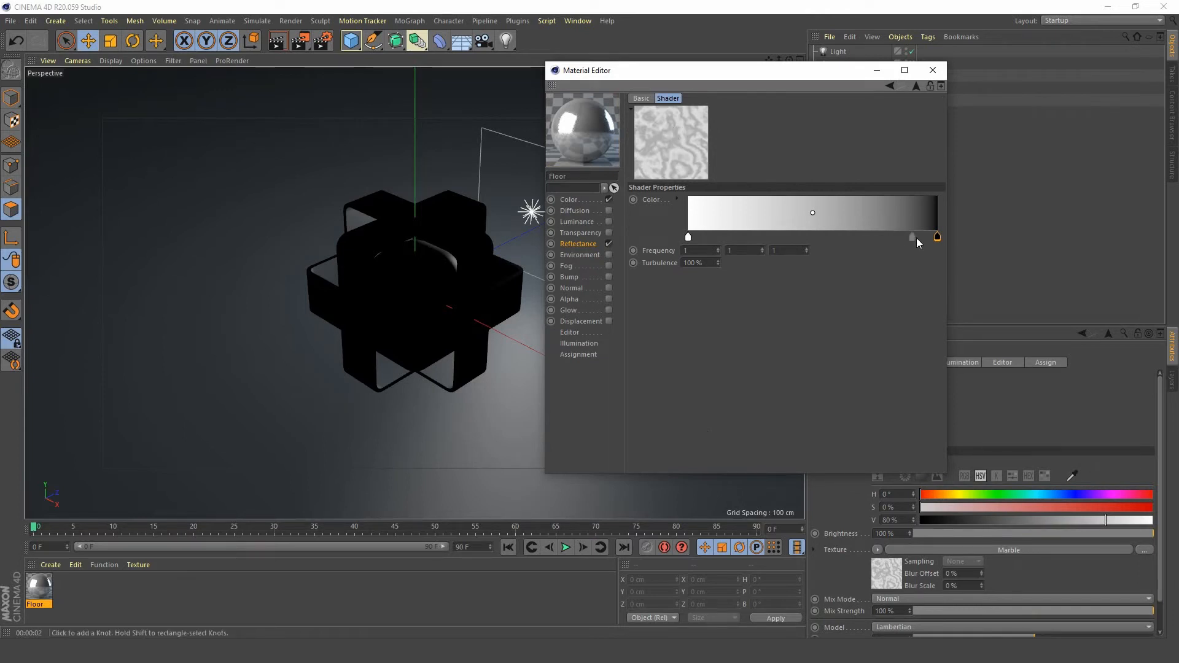
{"action": "left_click_drag", "start_coordinate": [937, 237], "coordinate": [807, 238]}
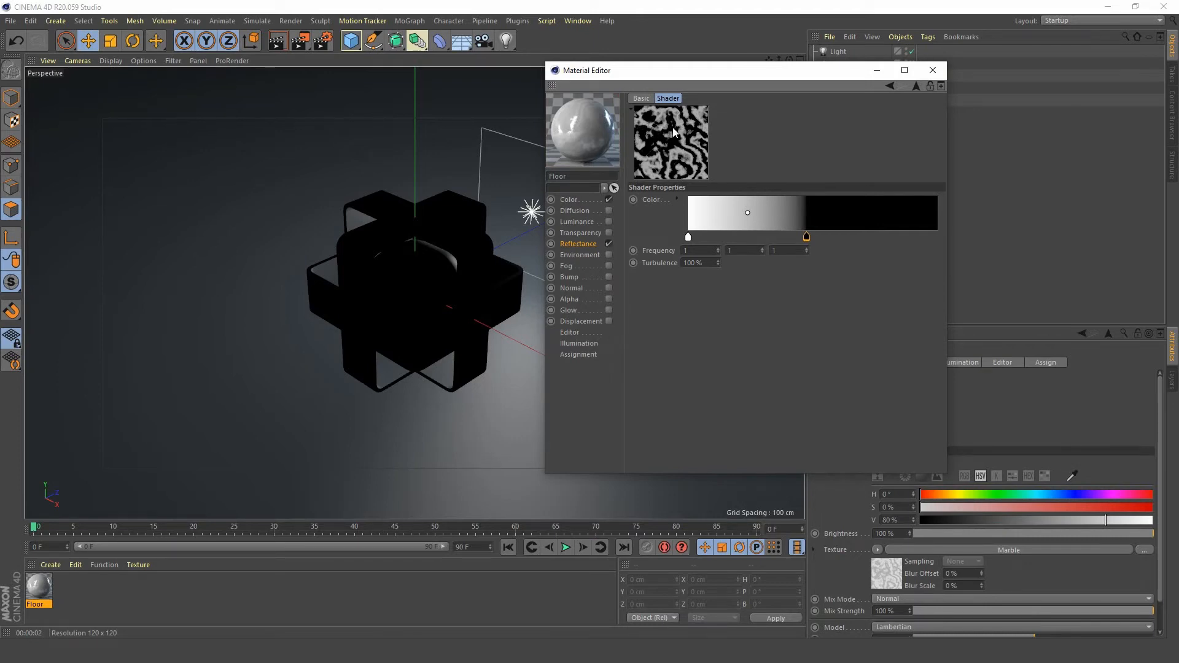
- Apply the finished Floor material to the Floor object and render the camera view to check it
{"action": "left_click", "coordinate": [932, 70]}
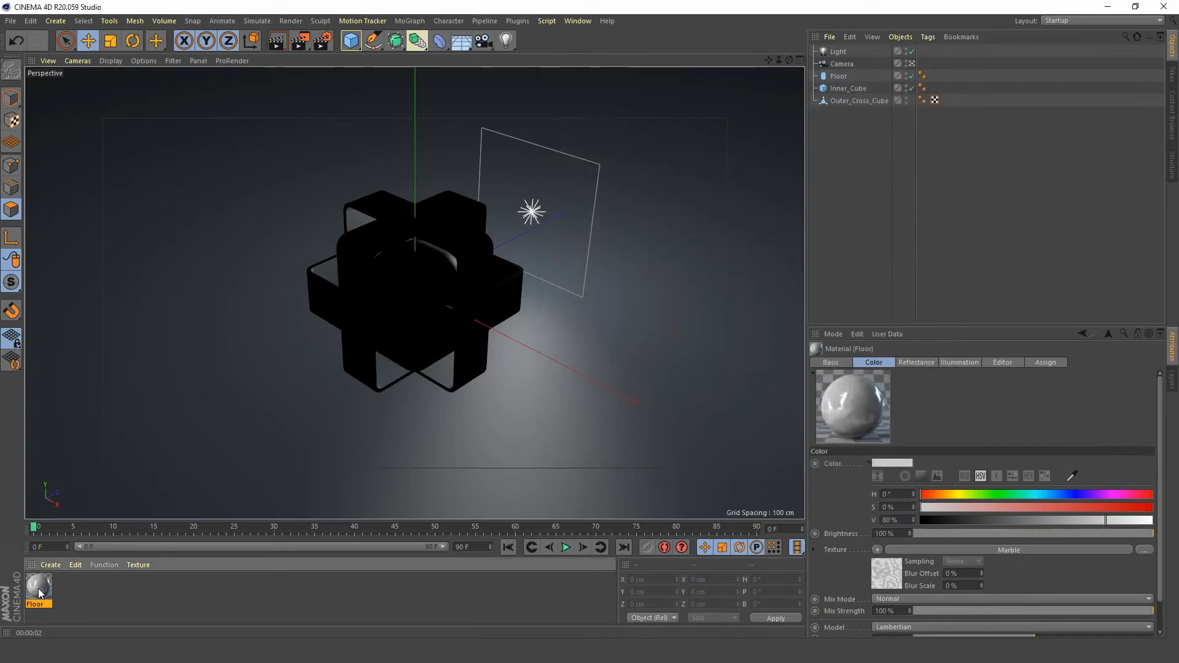
{"action": "left_click_drag", "start_coordinate": [38, 588], "coordinate": [839, 76]}
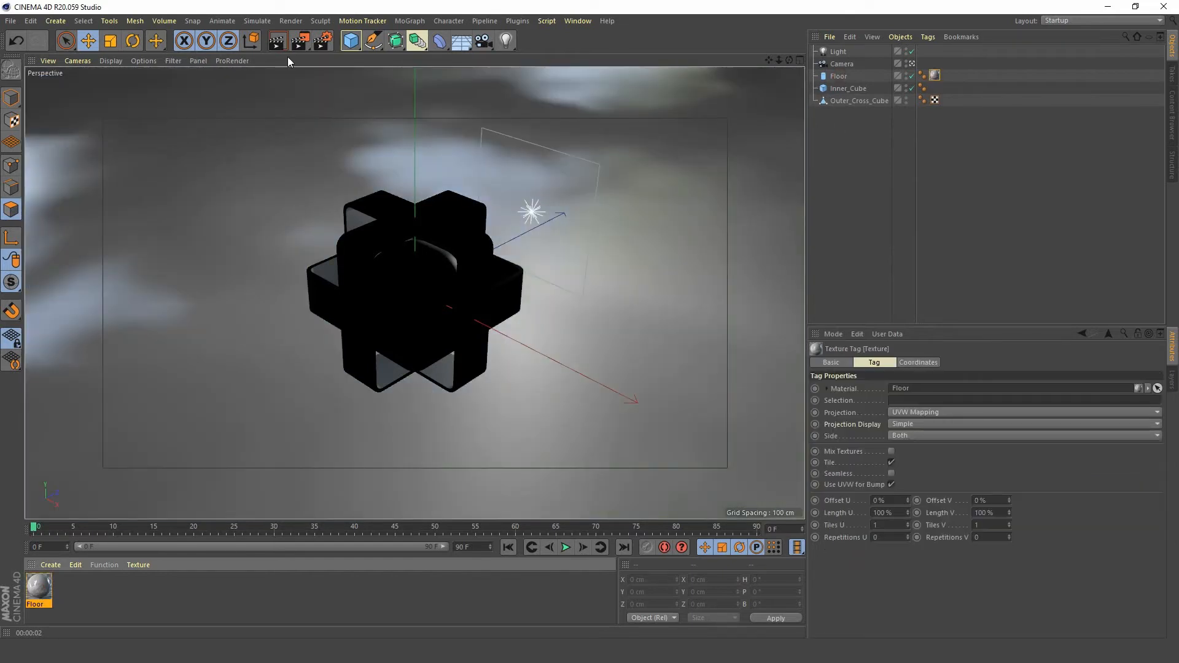
{"action": "left_click", "coordinate": [277, 40]}
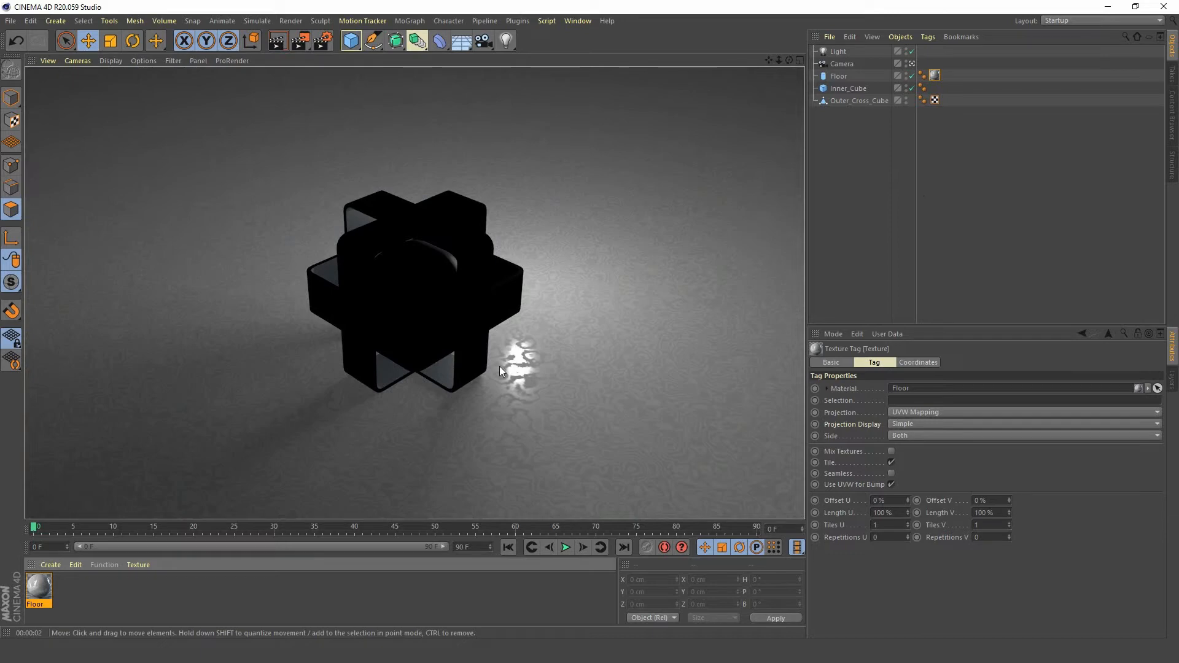
- Open the Floor material's color channel and start an Interactive Render Region, extended over the floor in front of the cube at maximum quality
{"action": "left_click", "coordinate": [853, 181]}
{"action": "double_click", "coordinate": [39, 587]}
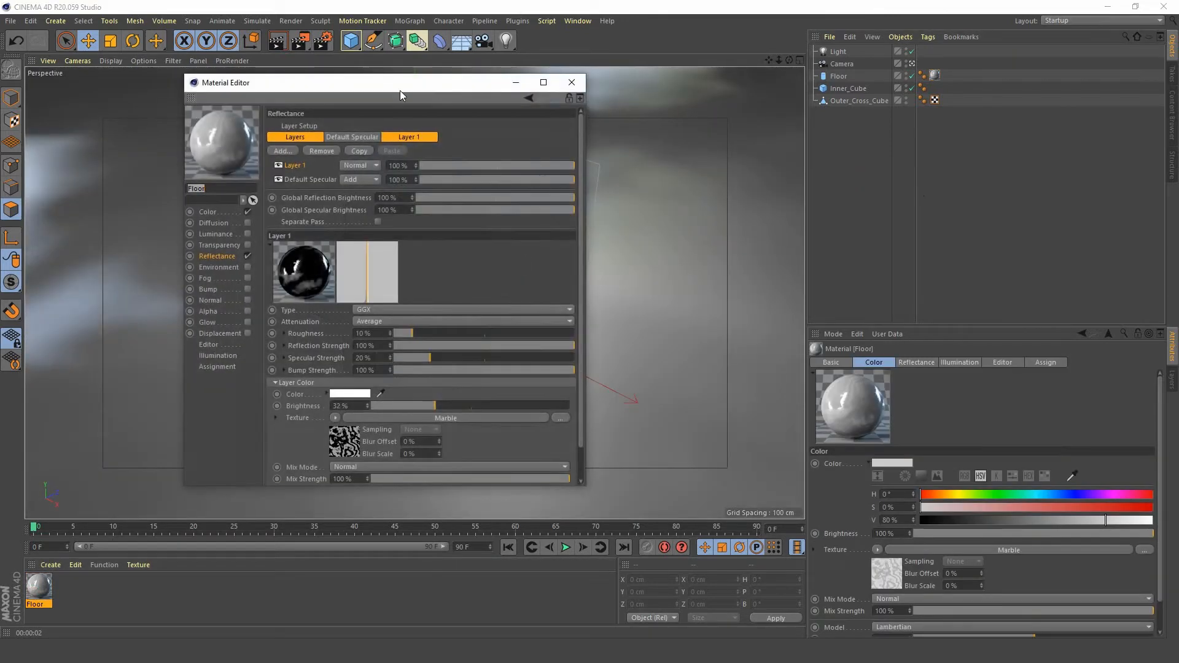
{"action": "left_click_drag", "start_coordinate": [400, 90], "coordinate": [818, 75]}
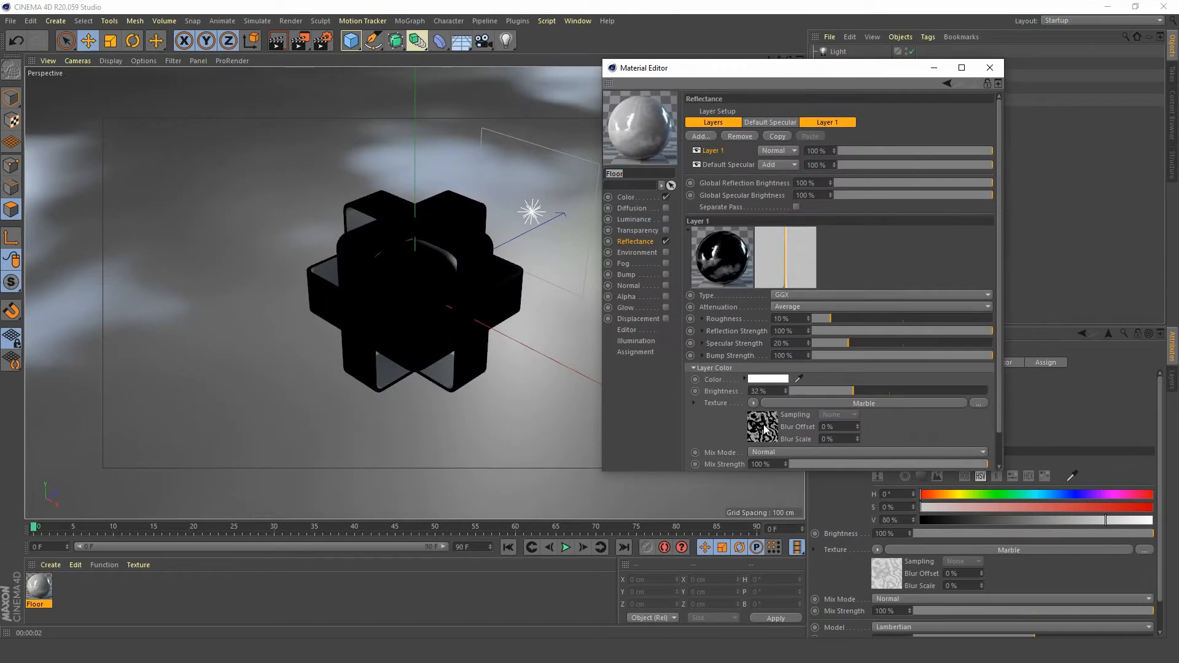
{"action": "left_click", "coordinate": [626, 197]}
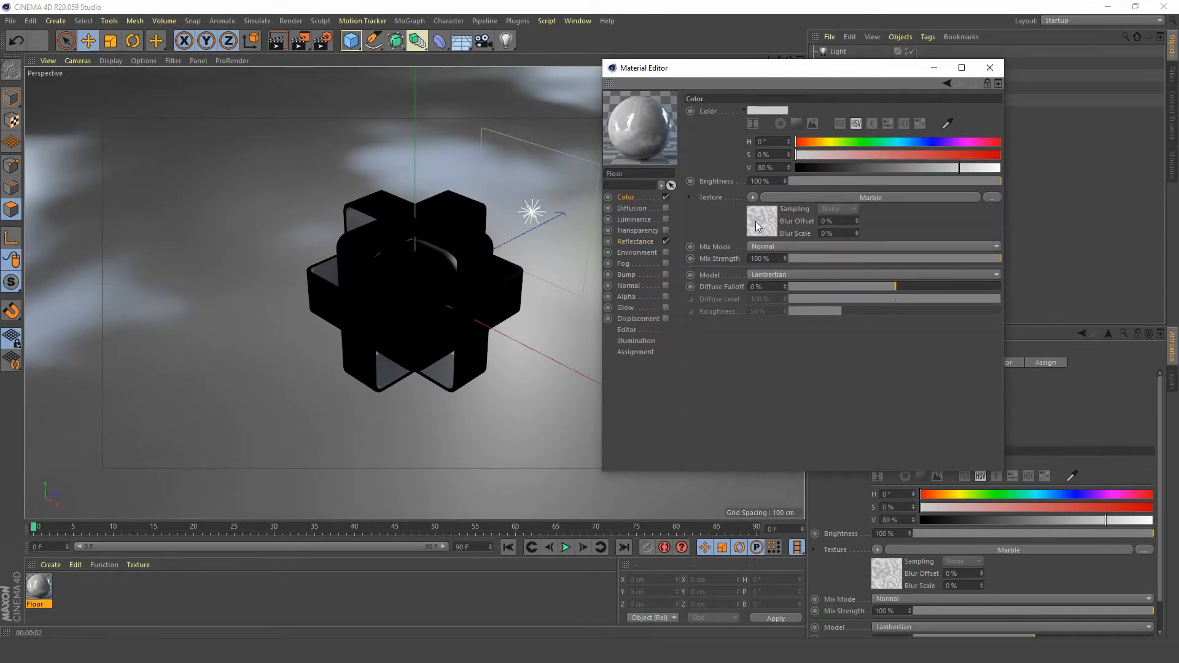
{"action": "left_click", "coordinate": [301, 40]}
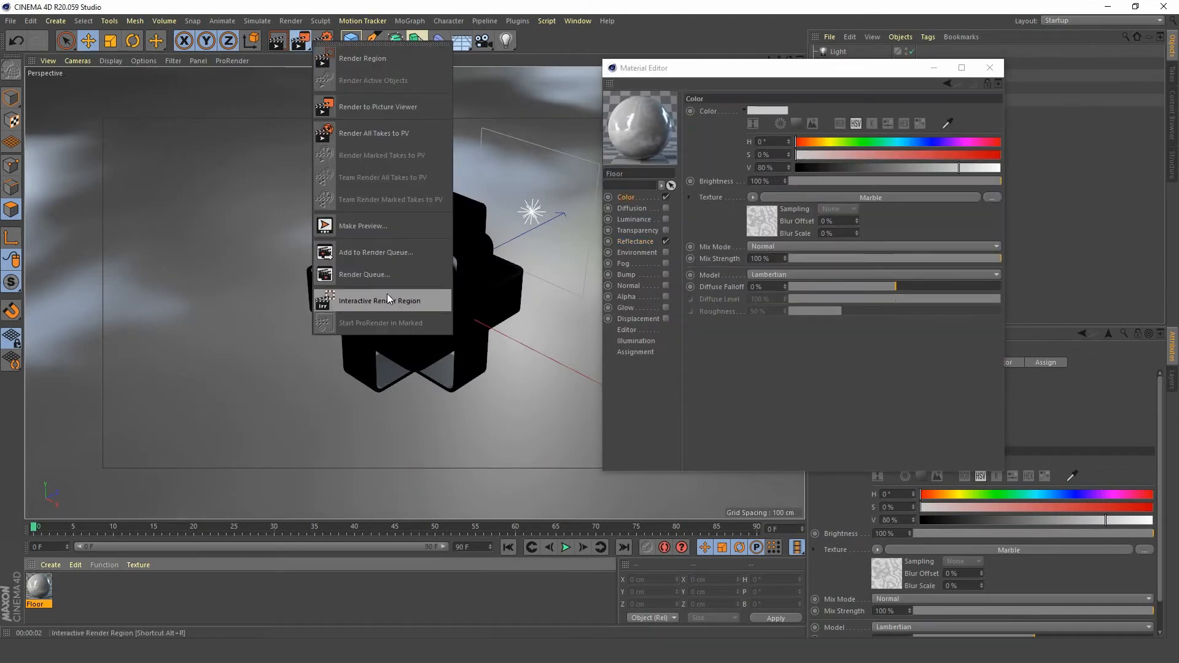
{"action": "left_click", "coordinate": [387, 300]}
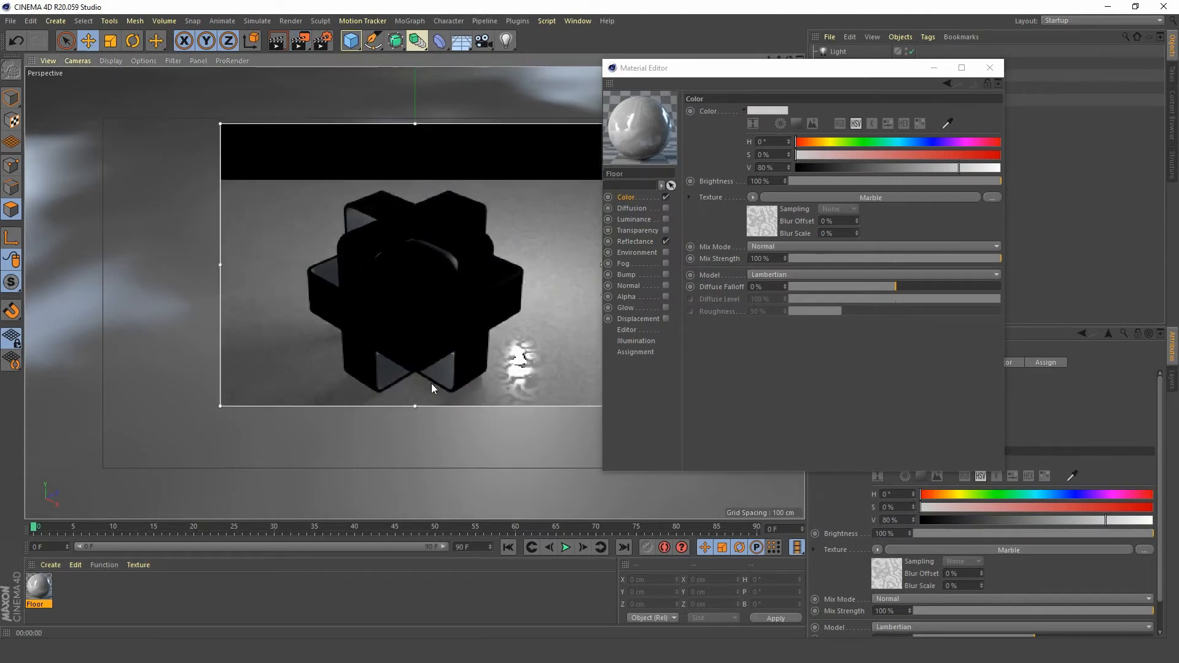
{"action": "left_click_drag", "start_coordinate": [427, 405], "coordinate": [415, 489]}
{"action": "left_click_drag", "start_coordinate": [673, 133], "coordinate": [790, 146]}
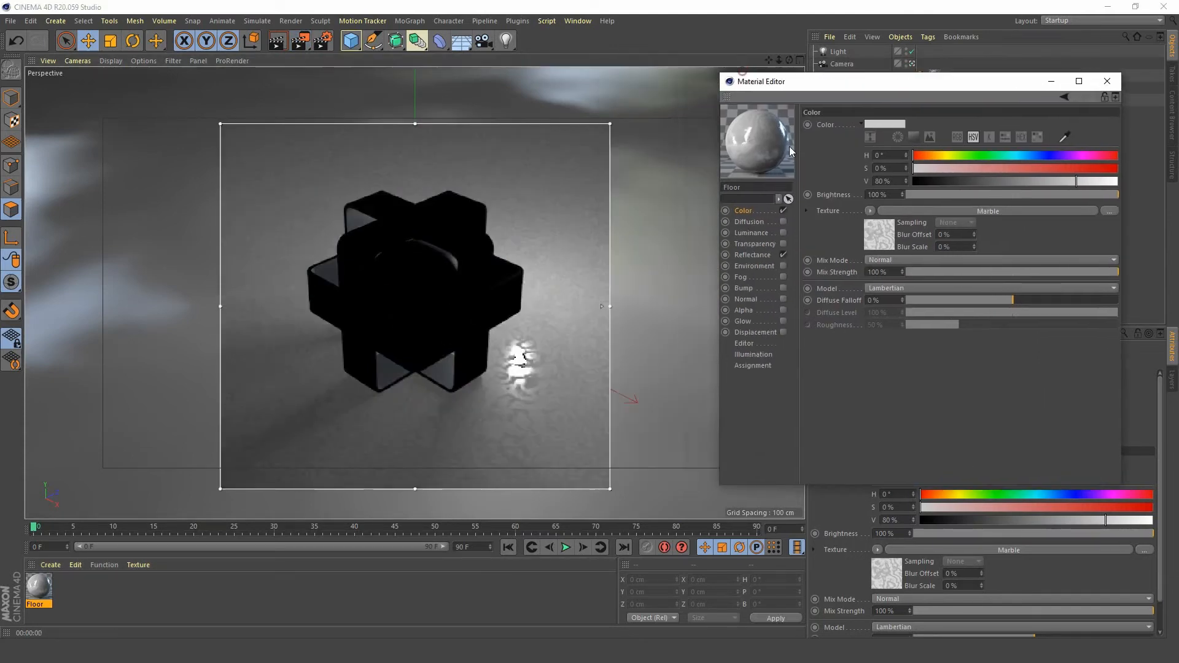
{"action": "left_click_drag", "start_coordinate": [601, 307], "coordinate": [568, 179]}
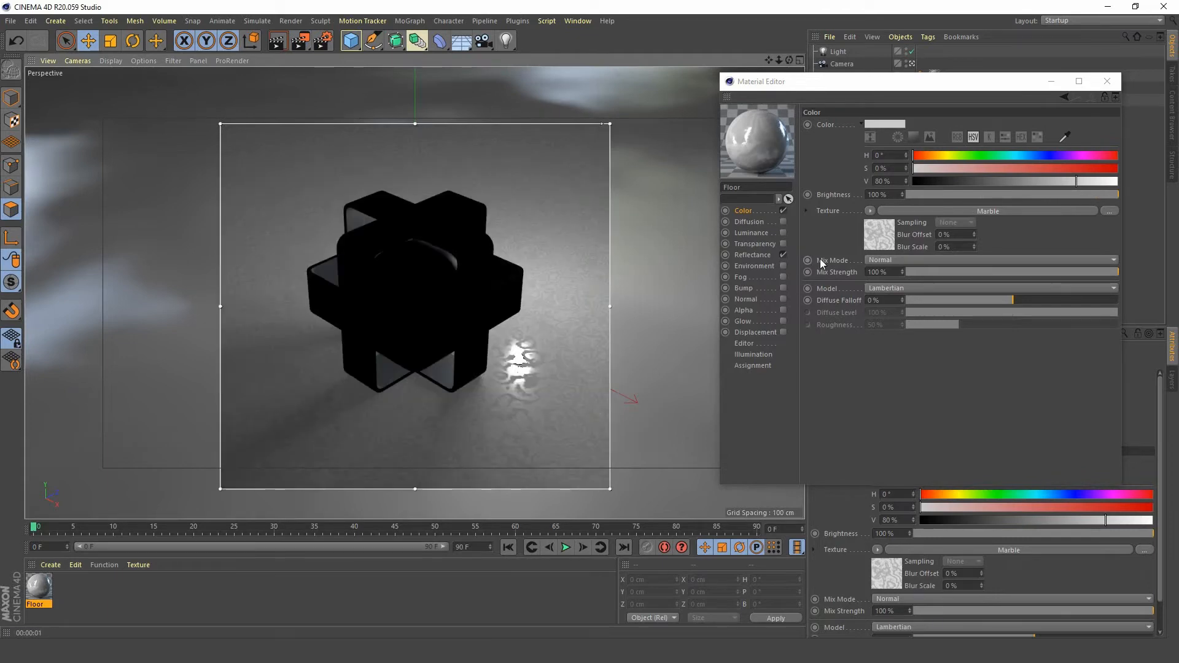
- Try a turbulence of 60% on the color channel's Marble shader and settle on 85%
{"action": "left_click", "coordinate": [880, 236]}
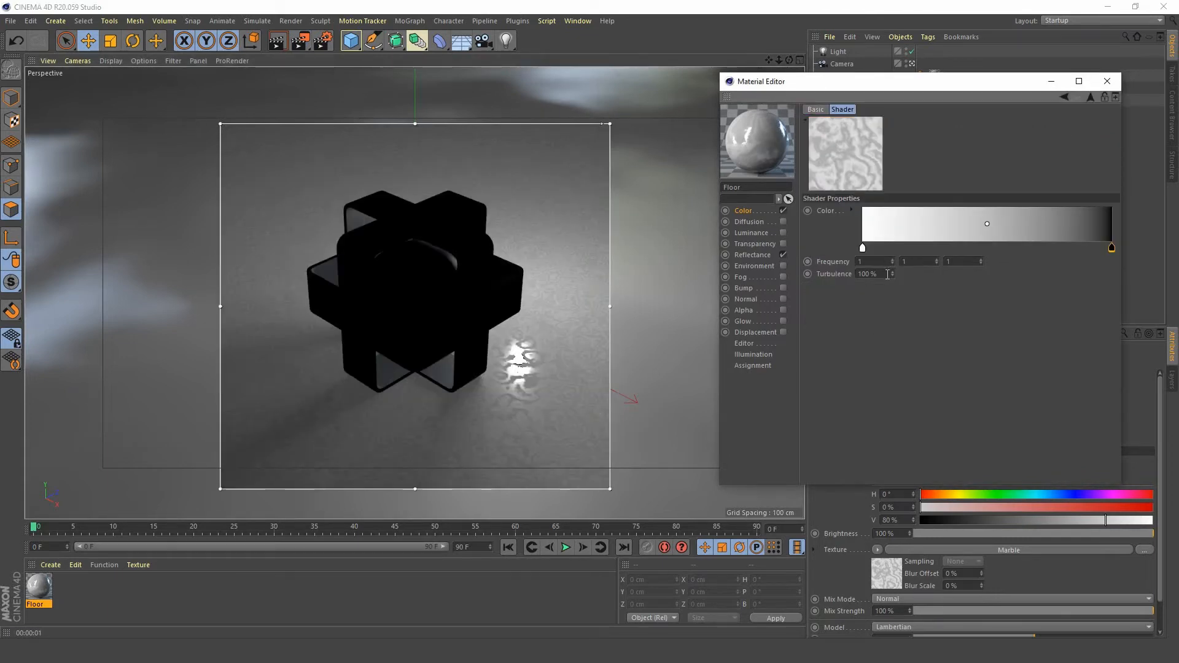
{"action": "type", "text": "60"}
{"action": "key", "text": "Return"}
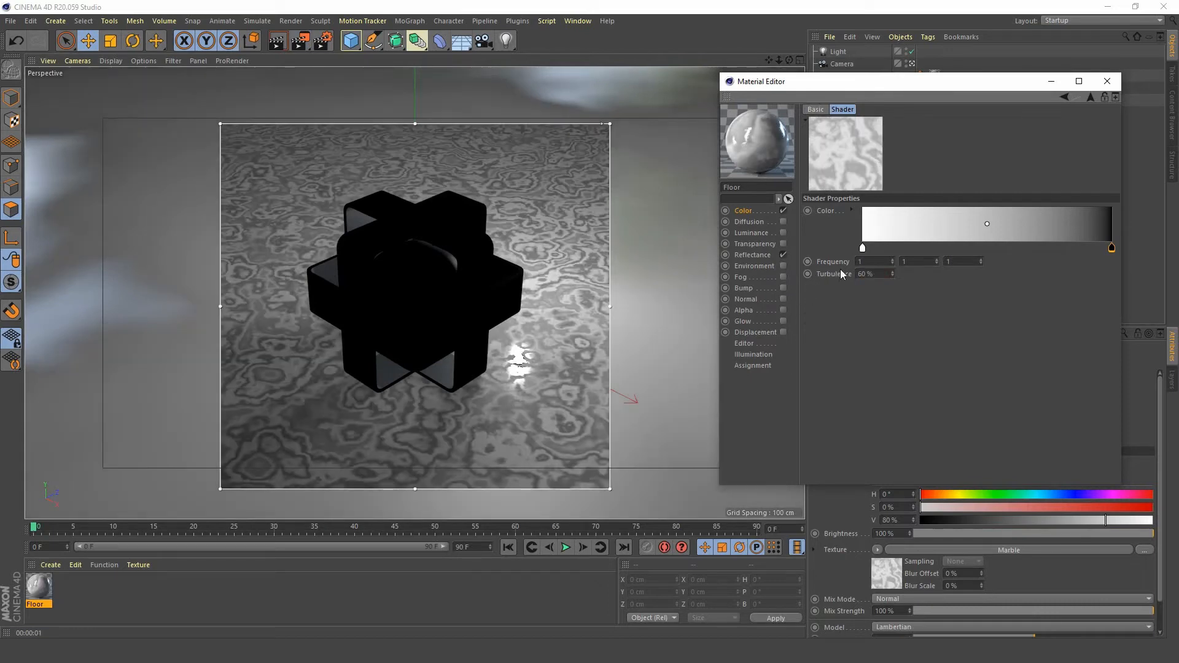
{"action": "left_click", "coordinate": [881, 275]}
{"action": "type", "text": "85"}
{"action": "key", "text": "Return"}
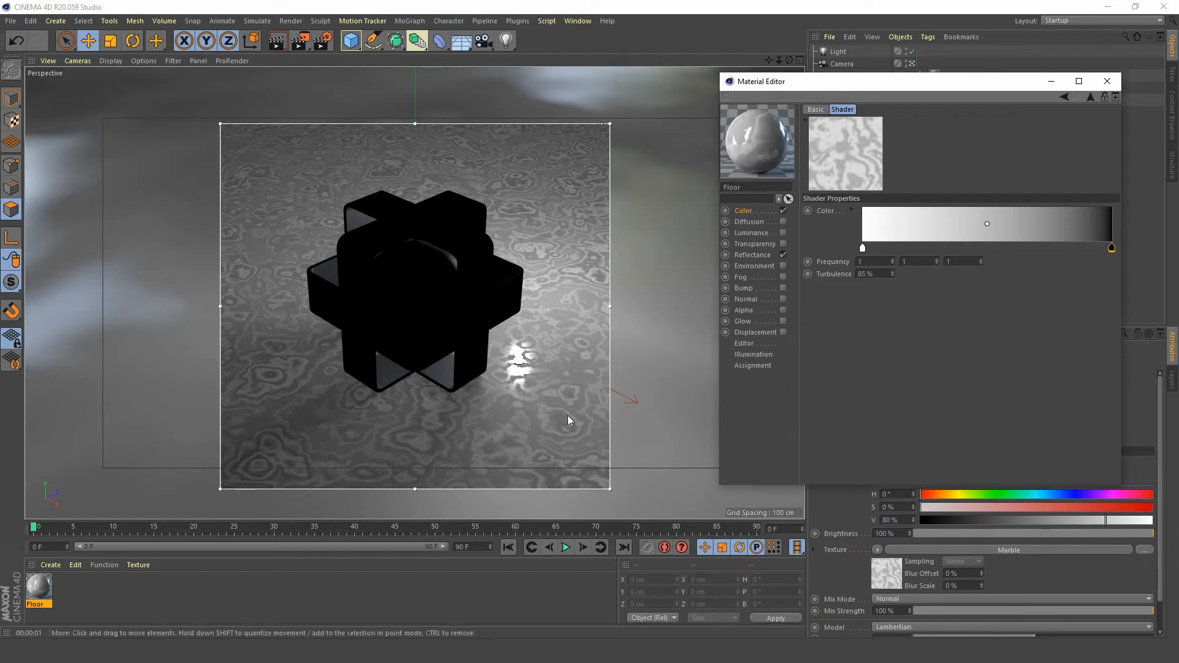
- Copy the adjusted Marble shader from the color channel and paste it as the reflectance layer's color texture
{"action": "left_click", "coordinate": [744, 211]}
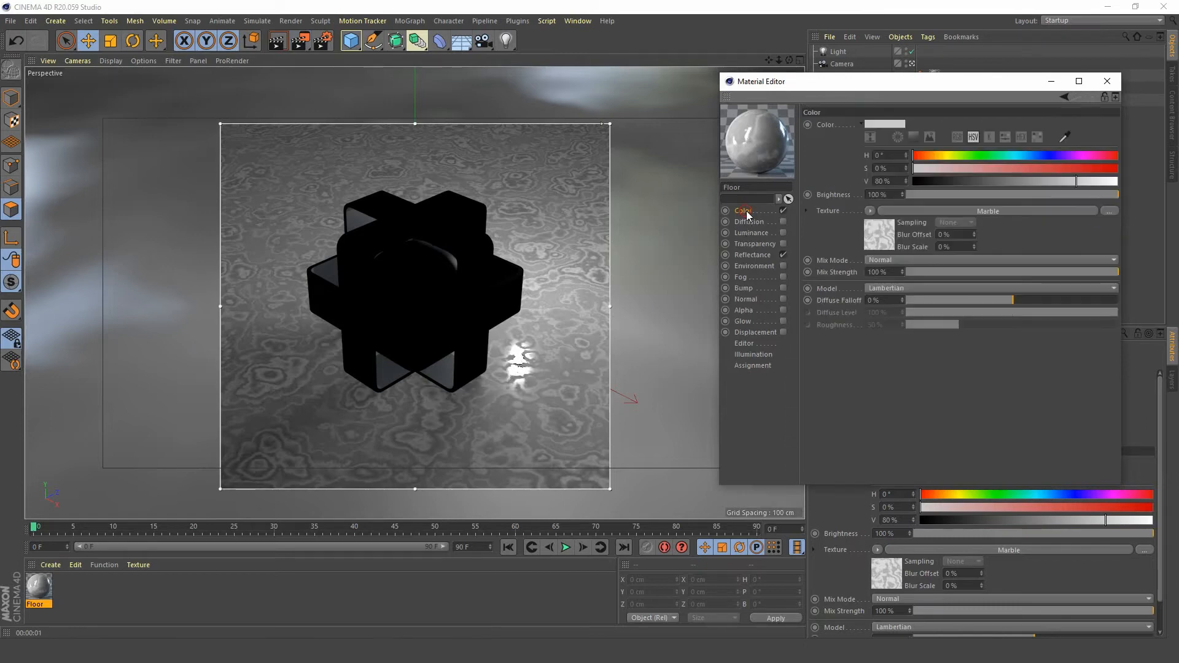
{"action": "left_click", "coordinate": [870, 211]}
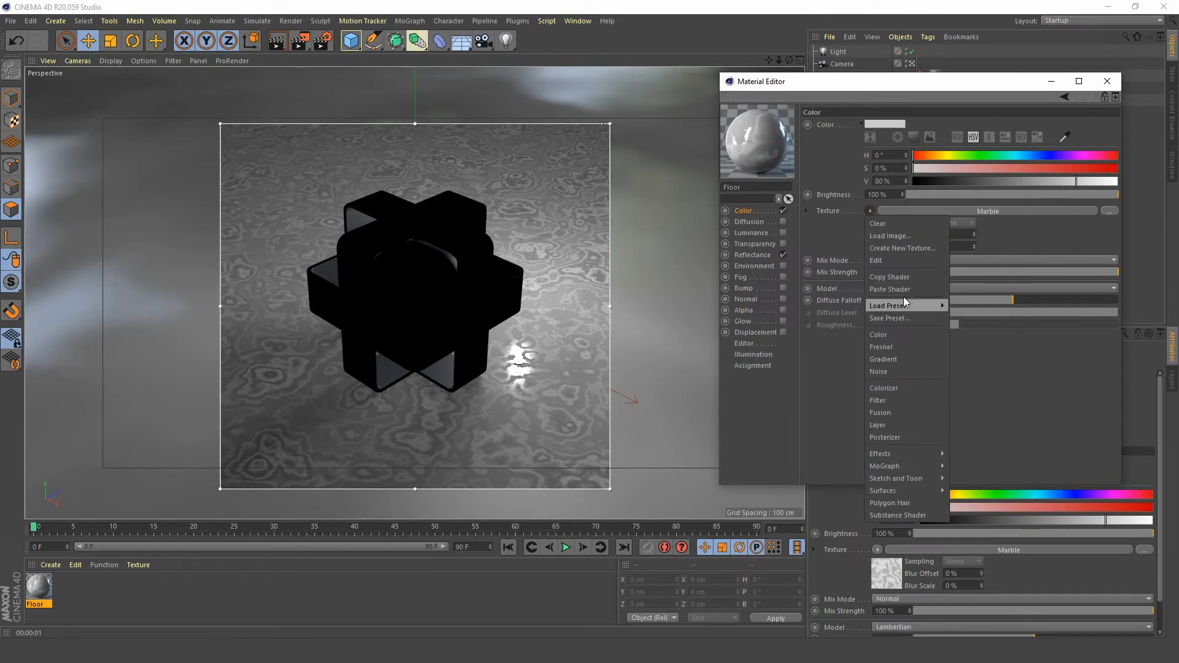
{"action": "left_click", "coordinate": [906, 277]}
{"action": "left_click", "coordinate": [764, 256]}
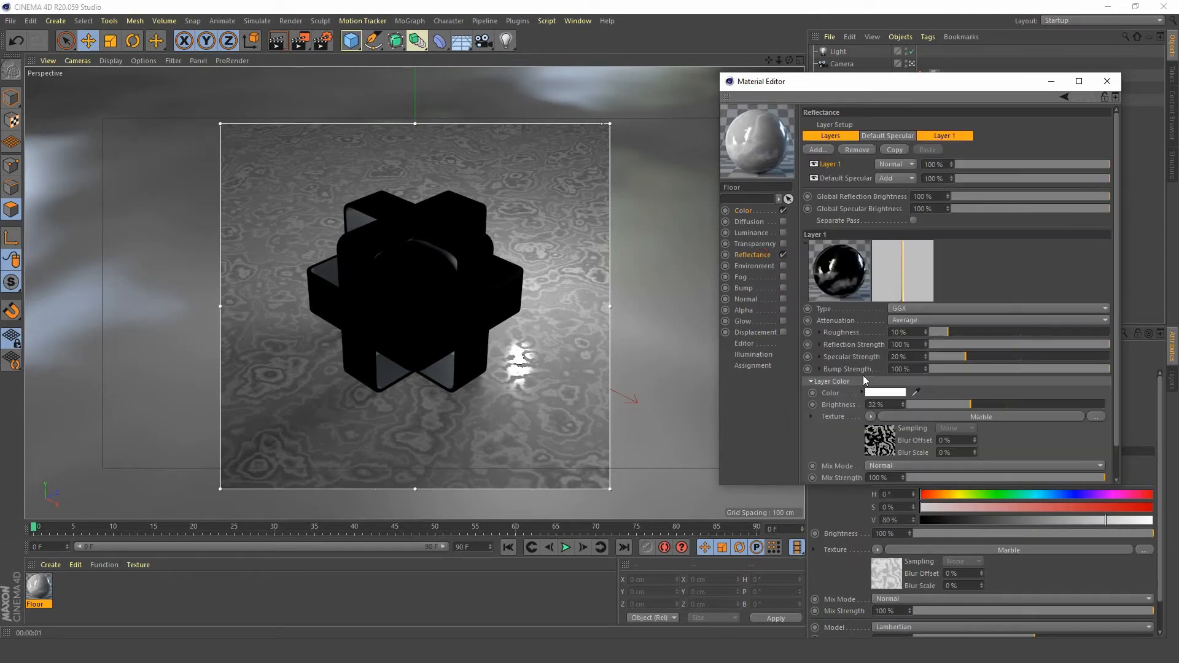
{"action": "left_click", "coordinate": [872, 417]}
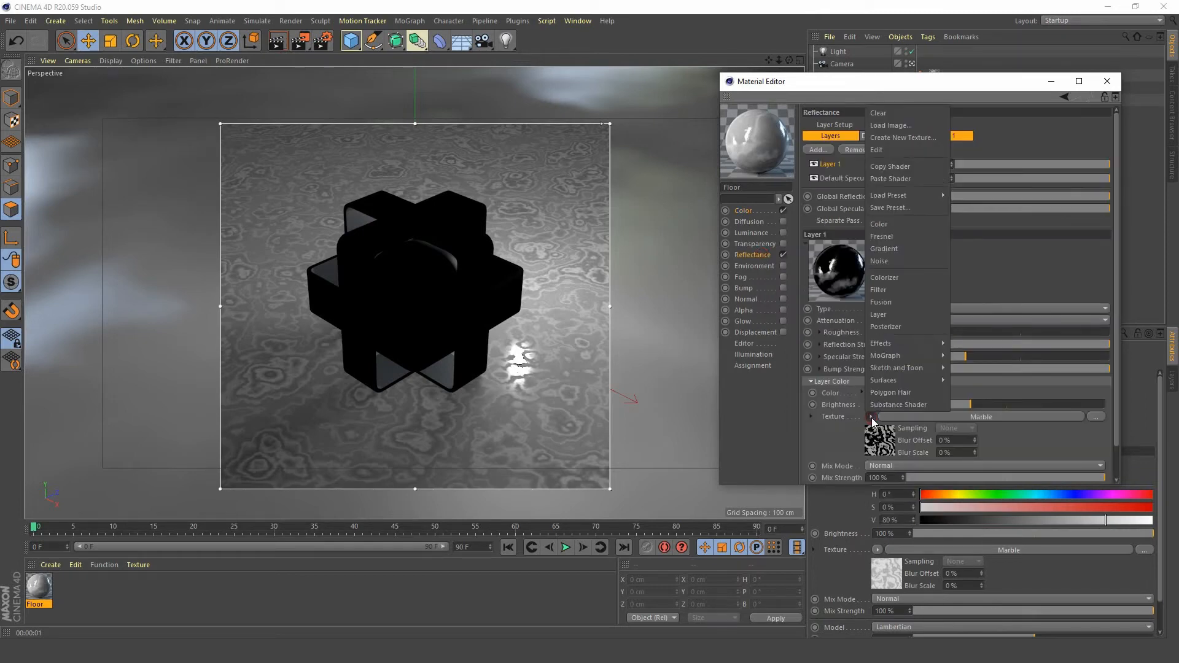
{"action": "left_click", "coordinate": [890, 180]}
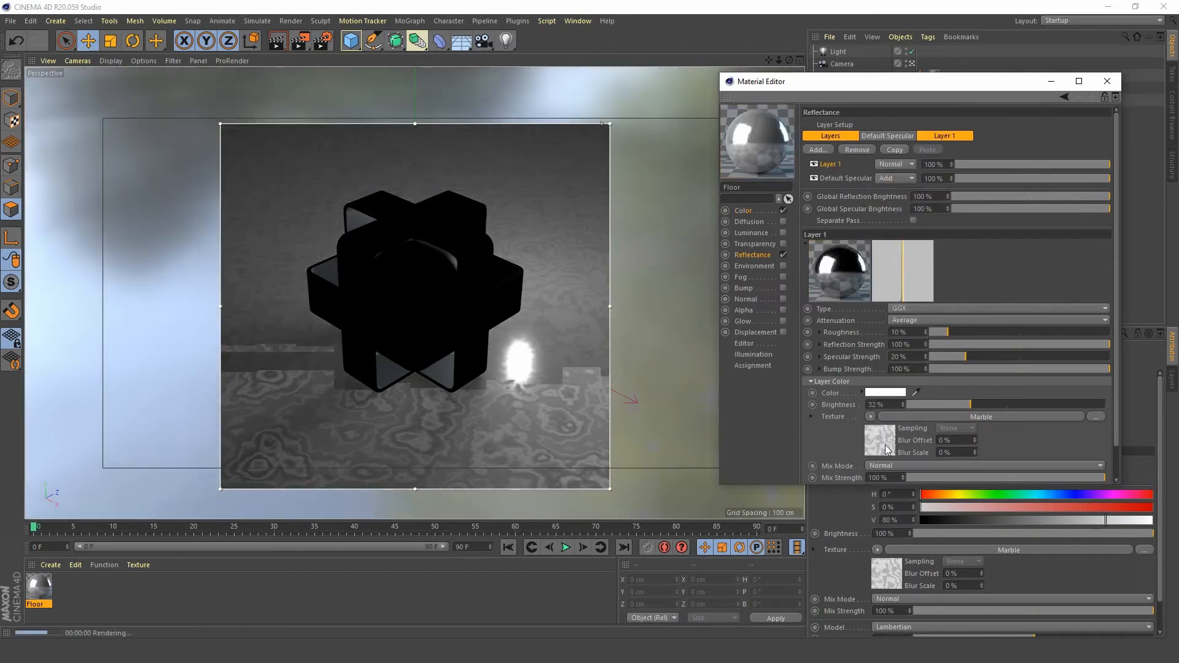
- Move the black knot of the reflectance Marble gradient to about the middle and turn off the Interactive Render Region
{"action": "left_click", "coordinate": [888, 441]}
{"action": "left_click_drag", "start_coordinate": [1111, 247], "coordinate": [1001, 249]}
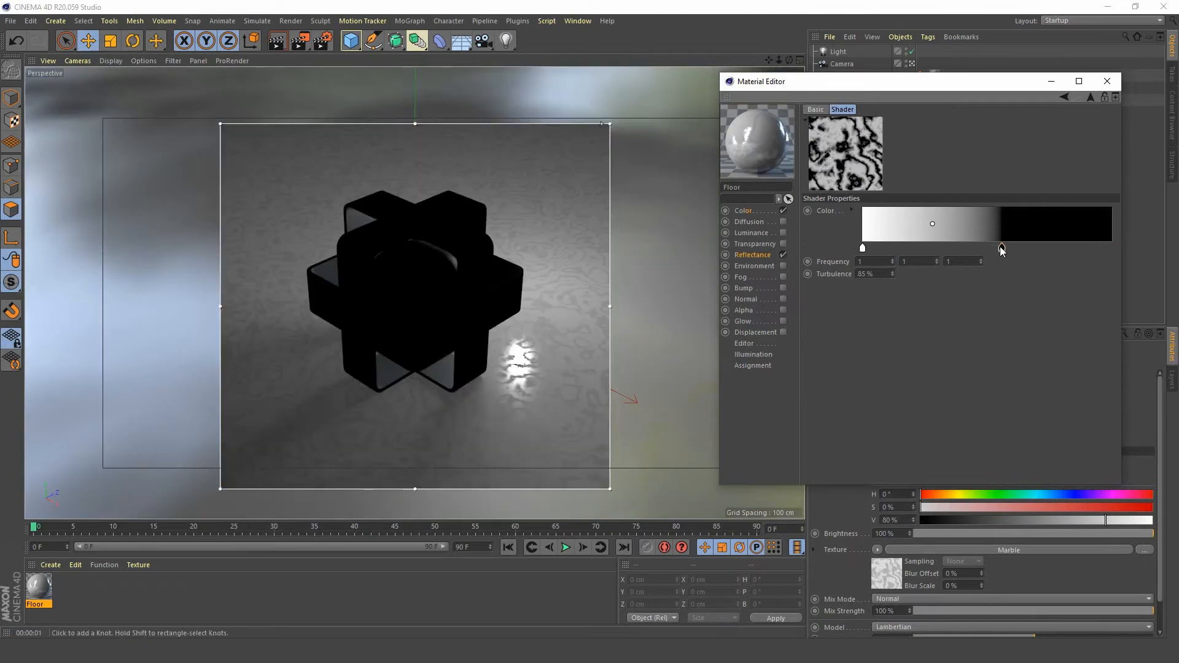
{"action": "left_click_drag", "start_coordinate": [1001, 249], "coordinate": [983, 249]}
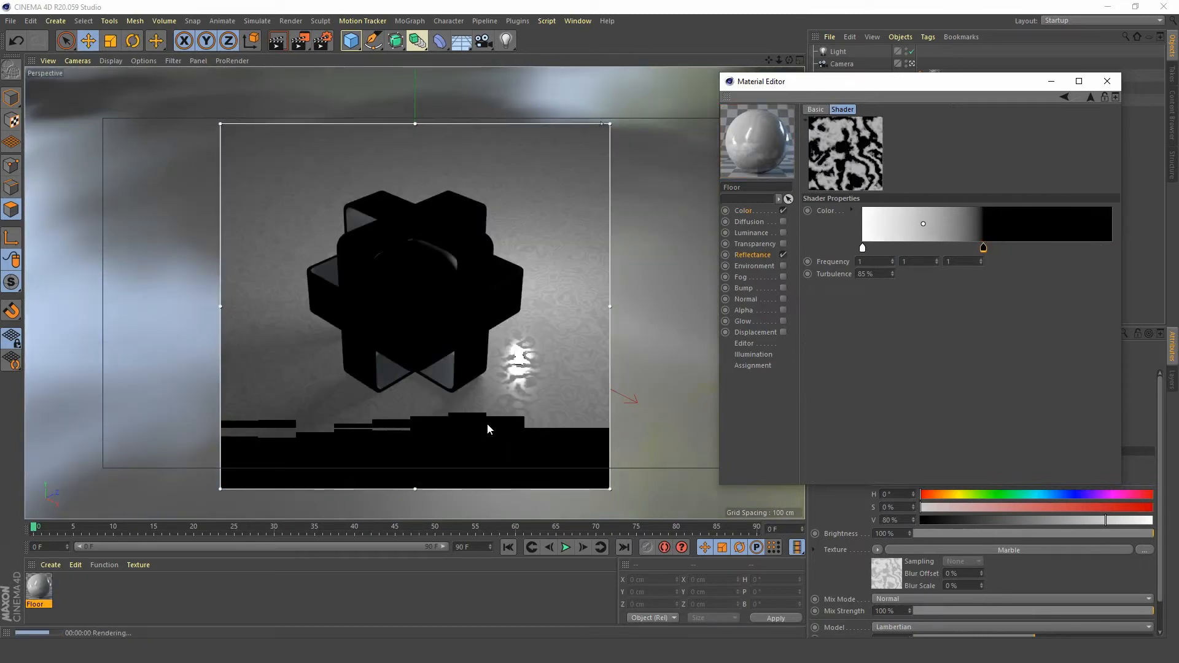
{"action": "left_click", "coordinate": [1107, 81]}
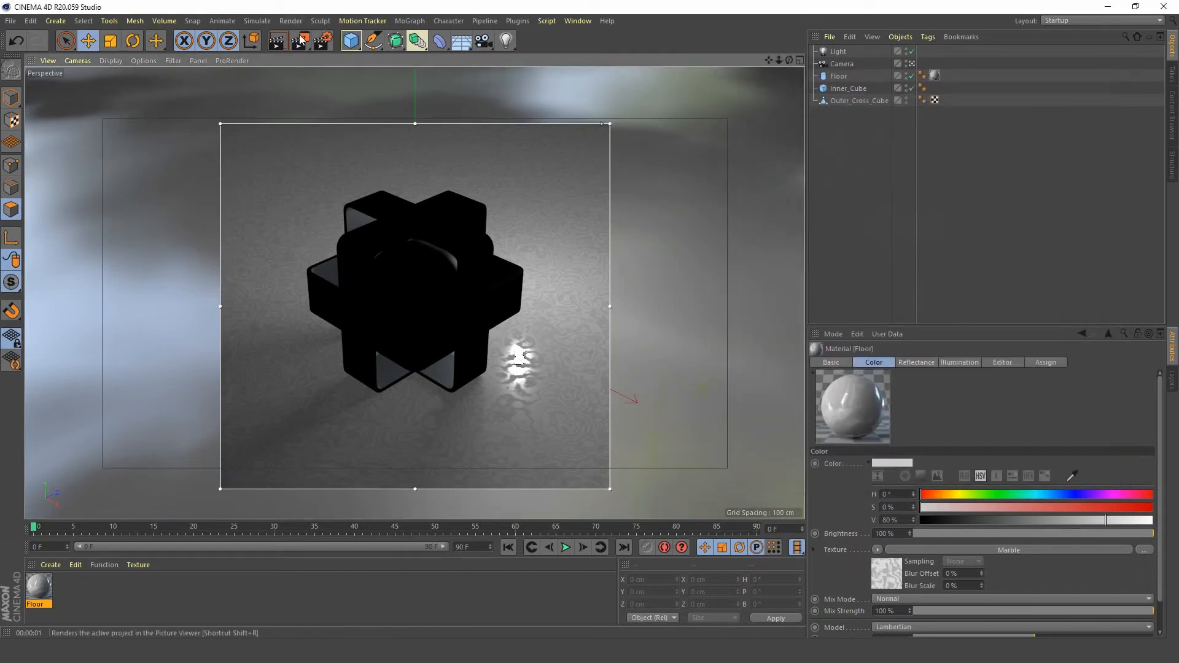
{"action": "left_click", "coordinate": [300, 40]}
{"action": "left_click", "coordinate": [374, 300]}
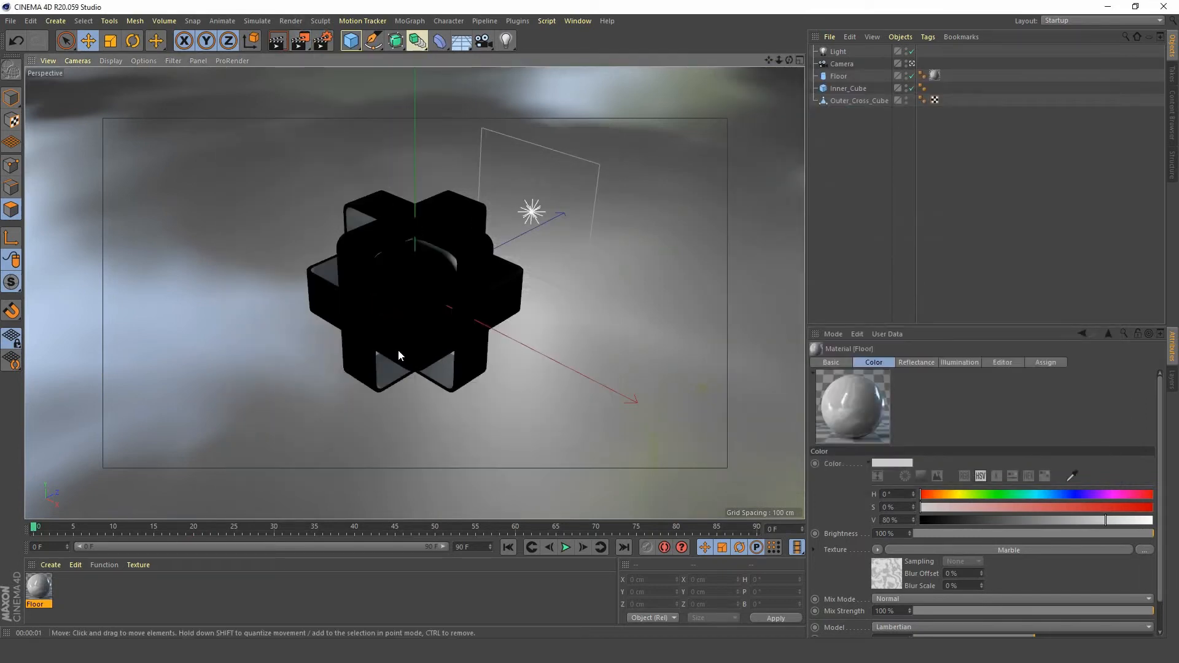
- Create a new material for the outer cross cube and name it glass_outer
{"action": "left_click", "coordinate": [857, 102]}
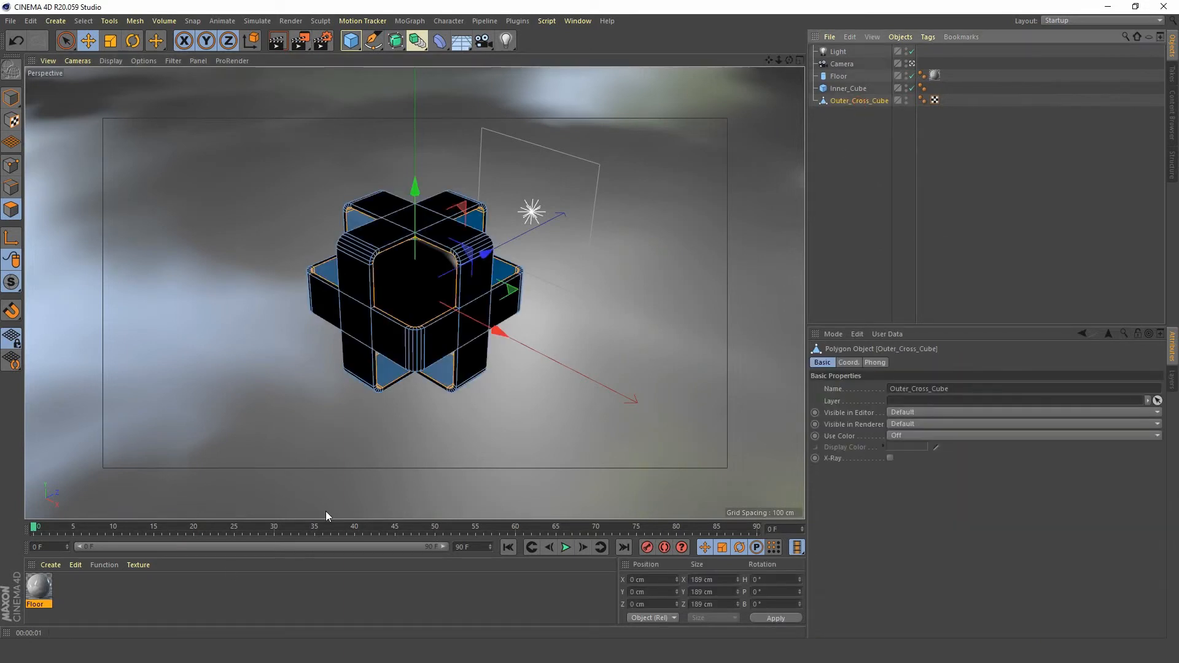
{"action": "double_click", "coordinate": [81, 602]}
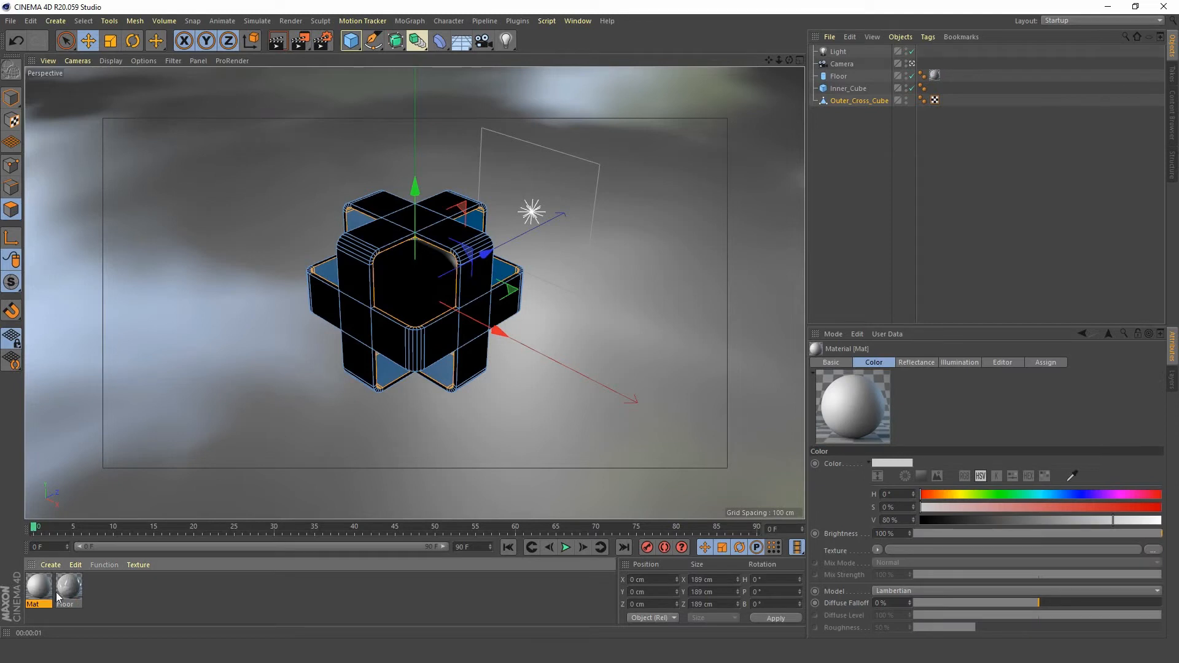
{"action": "double_click", "coordinate": [34, 604]}
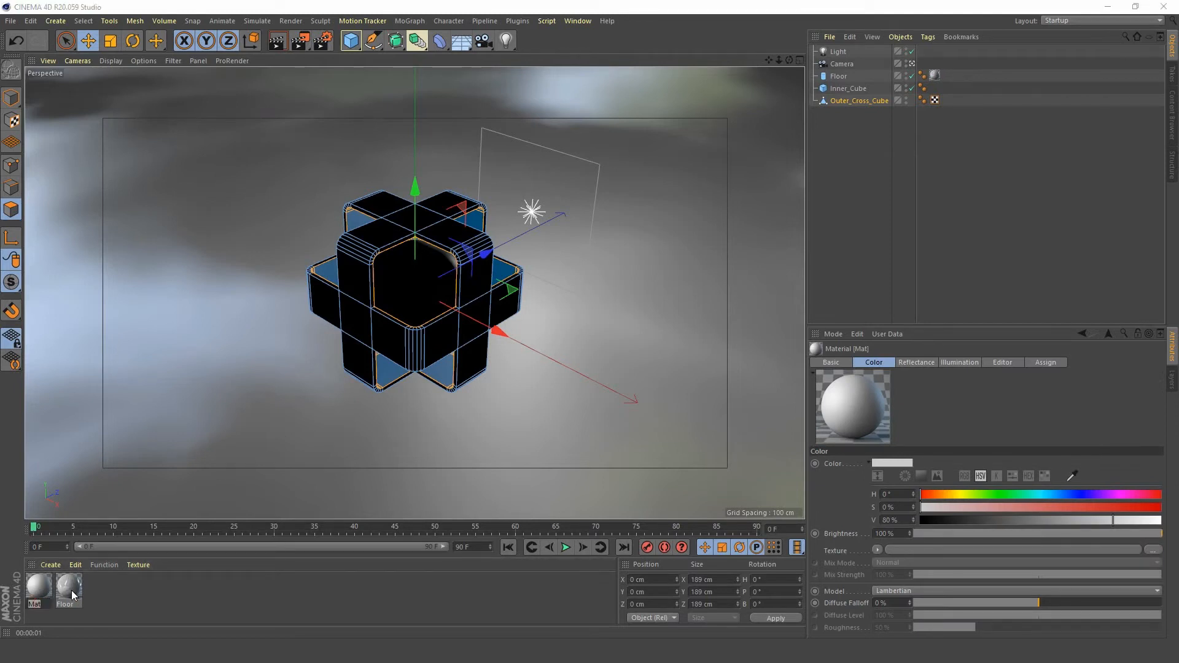
{"action": "type", "text": "glass_outer"}
{"action": "key", "text": "Return"}
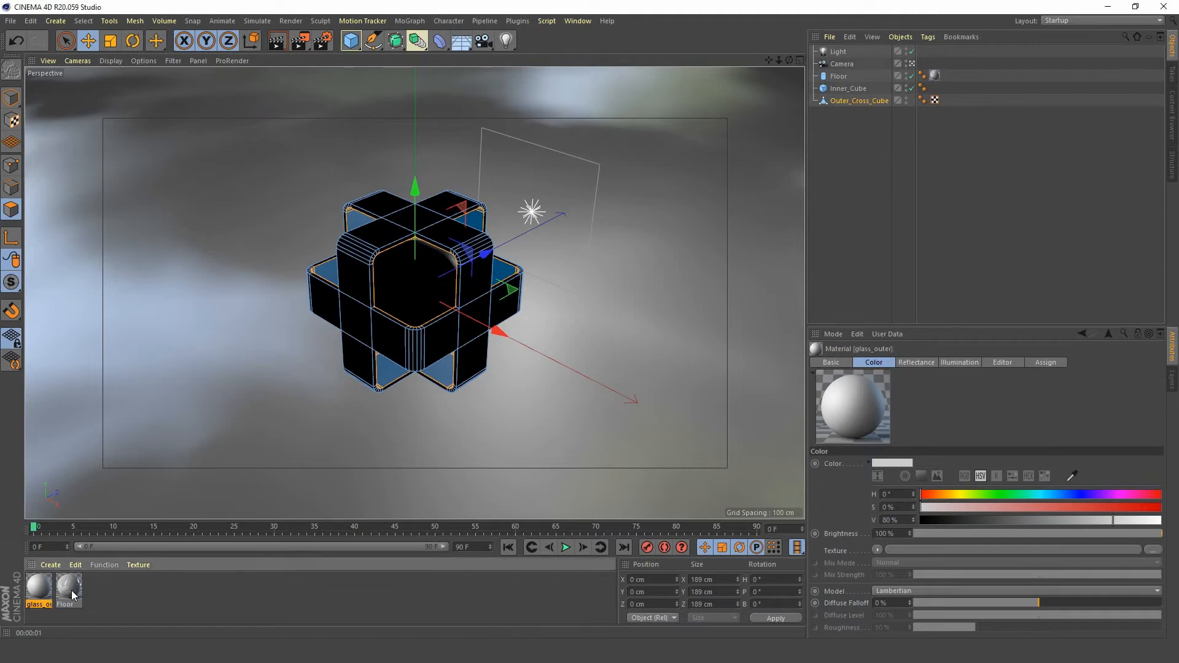
- Enable transparency on the glass_outer material and choose the Glass refraction preset
{"action": "double_click", "coordinate": [38, 587]}
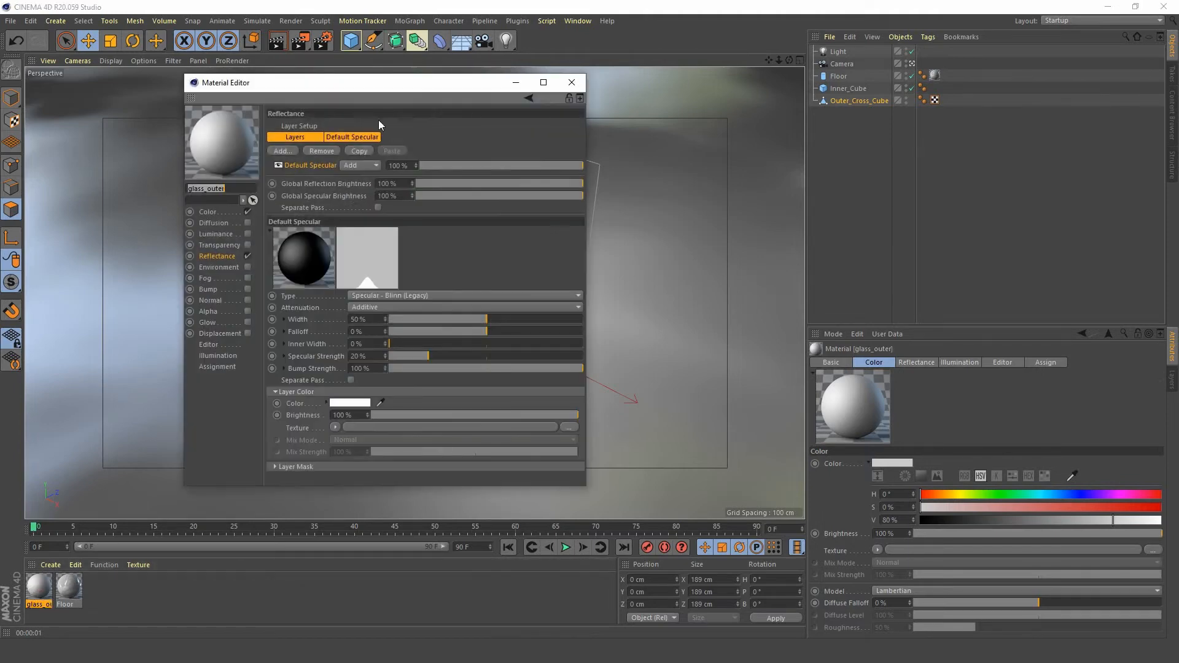
{"action": "left_click_drag", "start_coordinate": [399, 83], "coordinate": [847, 61]}
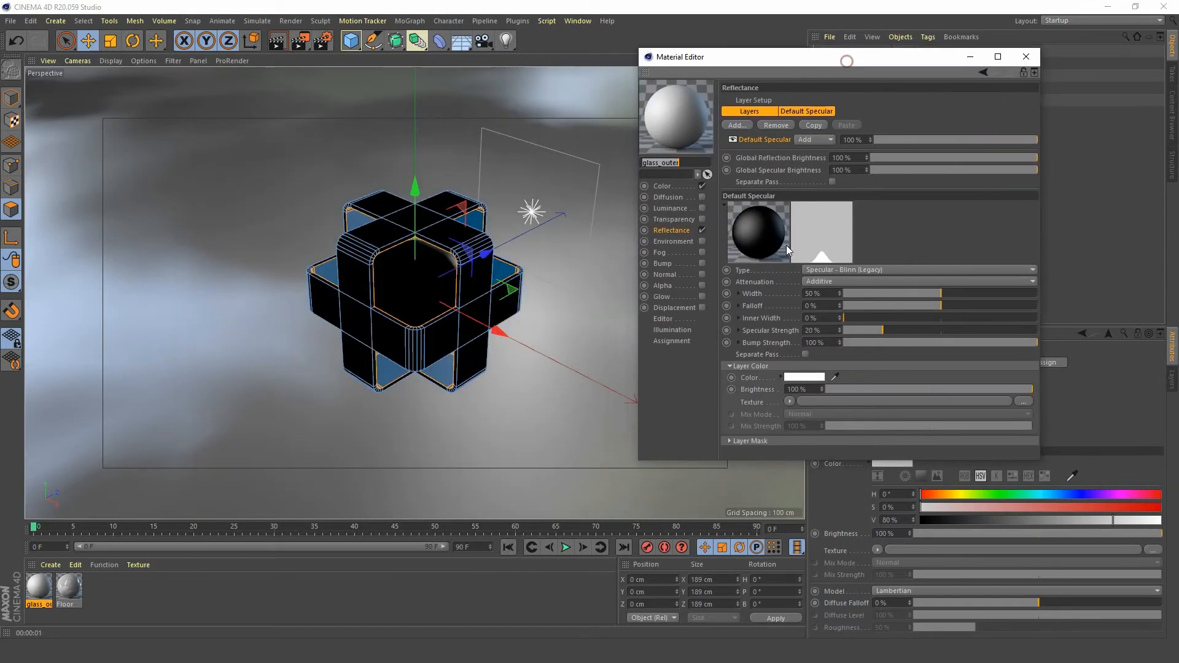
{"action": "left_click", "coordinate": [702, 220]}
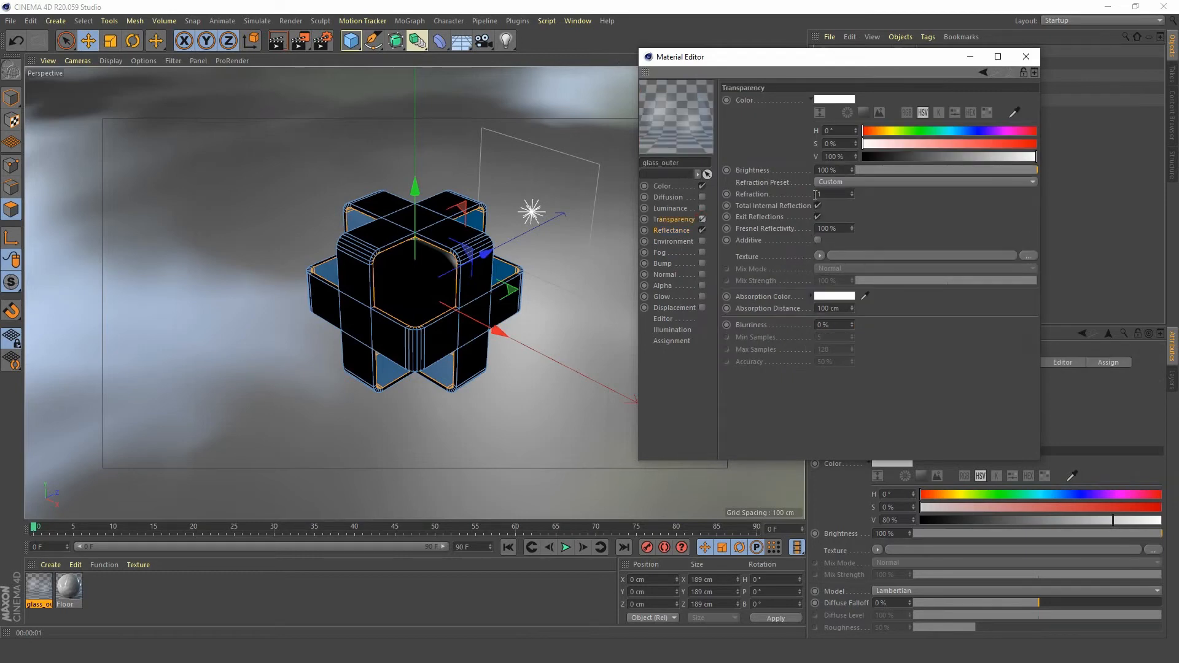
{"action": "left_click", "coordinate": [858, 182]}
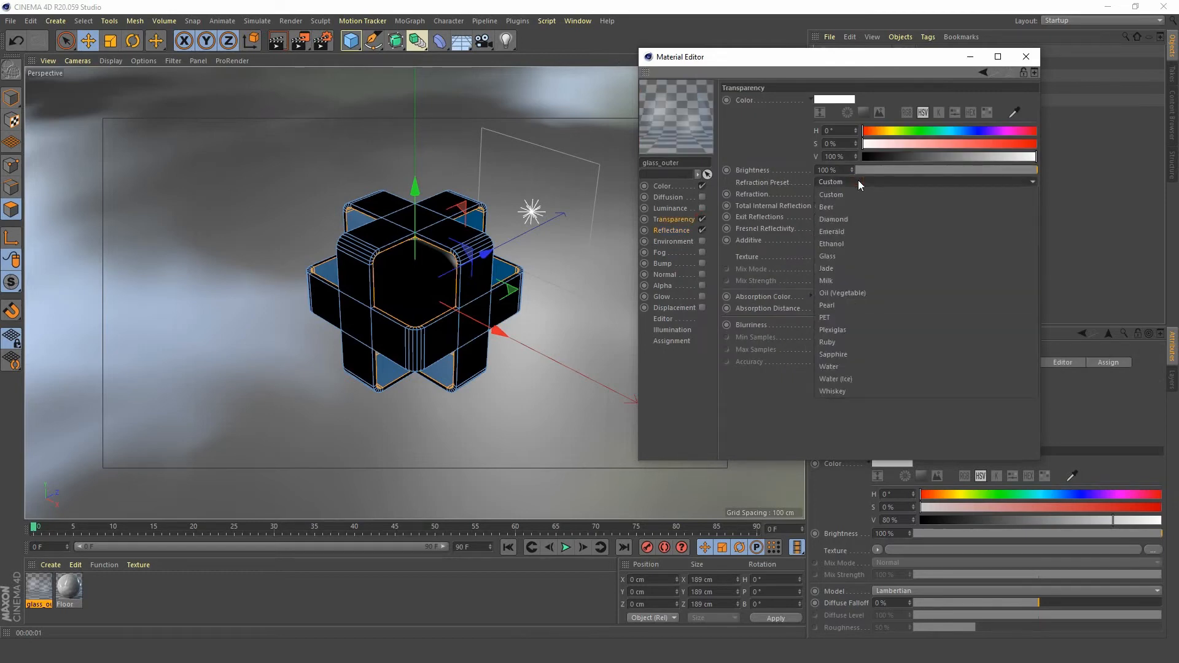
{"action": "left_click", "coordinate": [852, 256]}
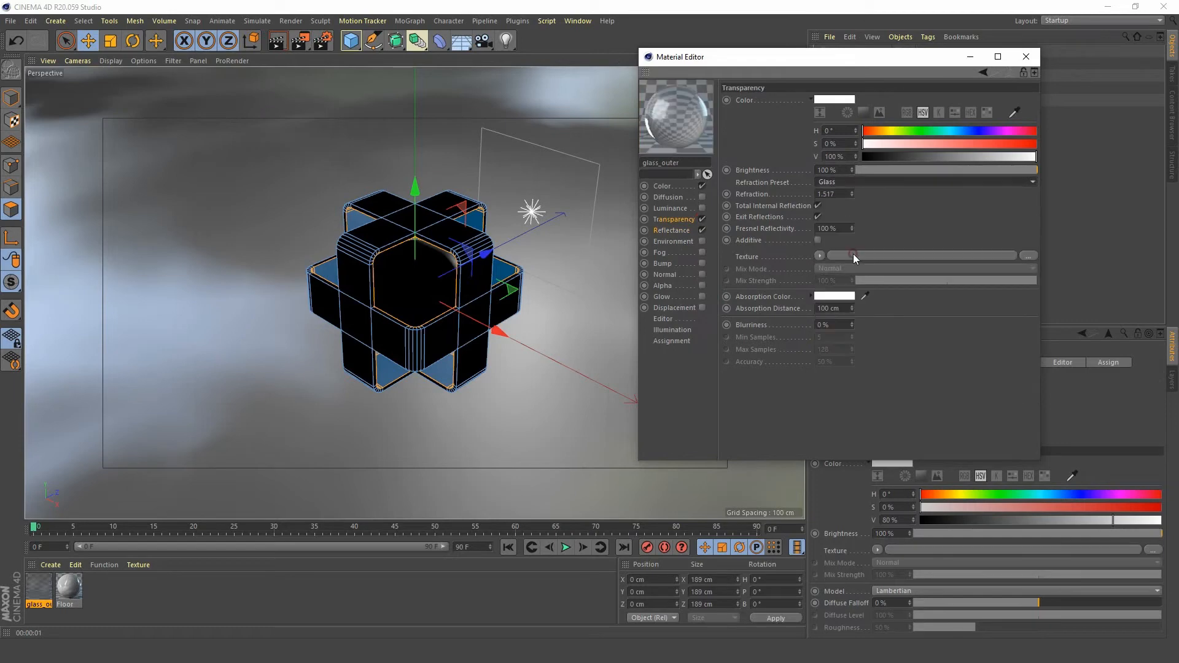
{"action": "left_click", "coordinate": [1030, 57]}
- Apply the glass_outer material to Outer_Cross_Cube and render the camera view to check it
{"action": "left_click_drag", "start_coordinate": [40, 587], "coordinate": [868, 104]}
{"action": "left_click", "coordinate": [277, 41]}
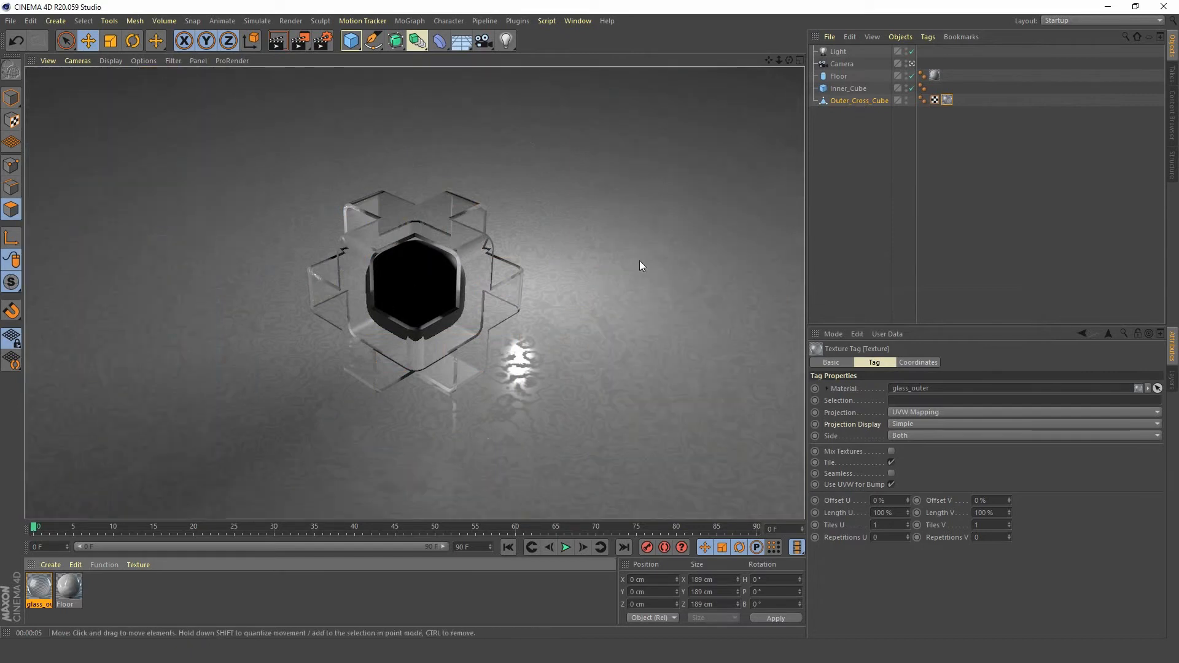
{"action": "left_click", "coordinate": [860, 164]}
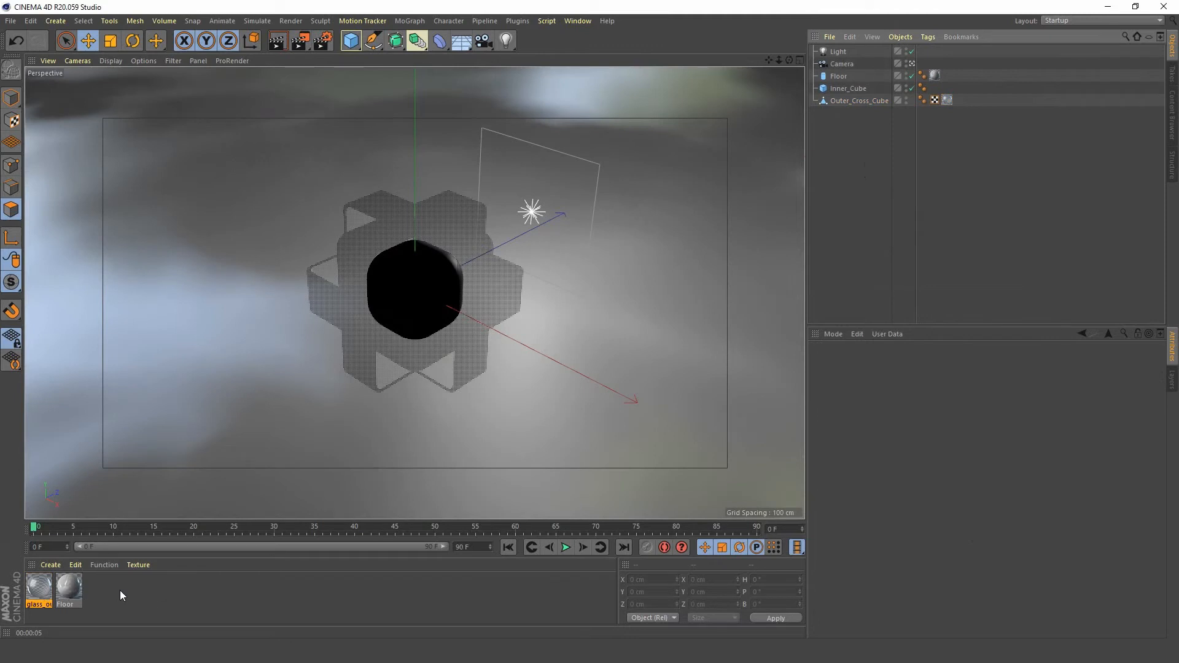
- Create another new material and name it Inner_cube
{"action": "left_click", "coordinate": [96, 592]}
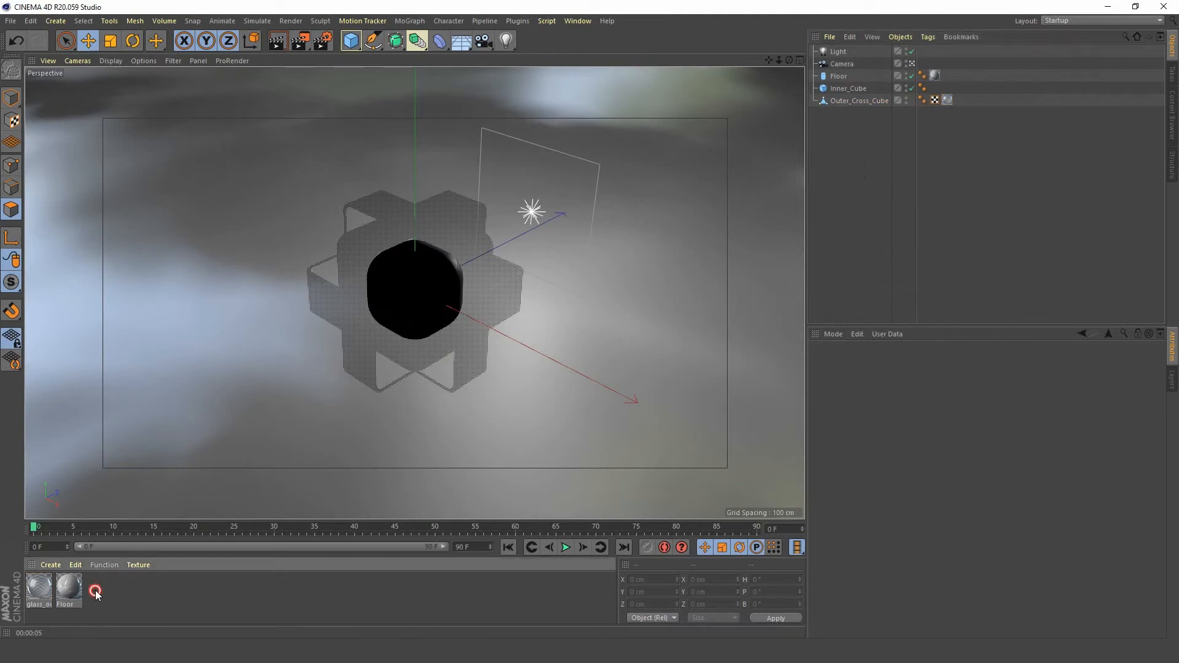
{"action": "double_click", "coordinate": [34, 606]}
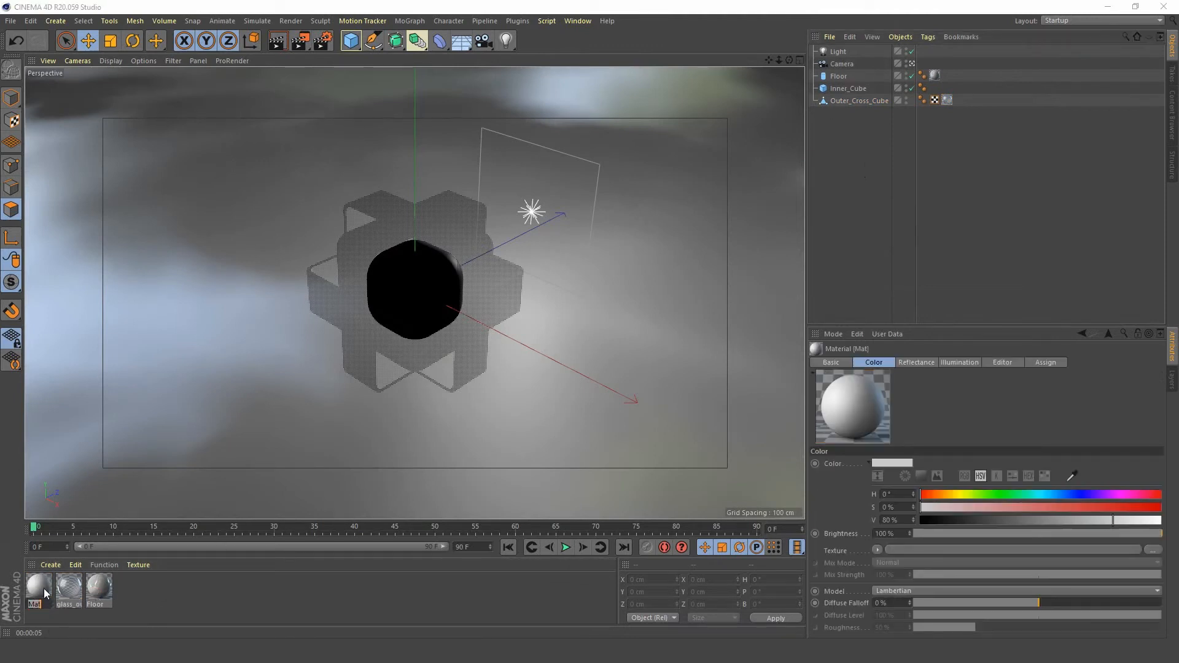
{"action": "type", "text": "Inner_cube"}
{"action": "key", "text": "Return"}
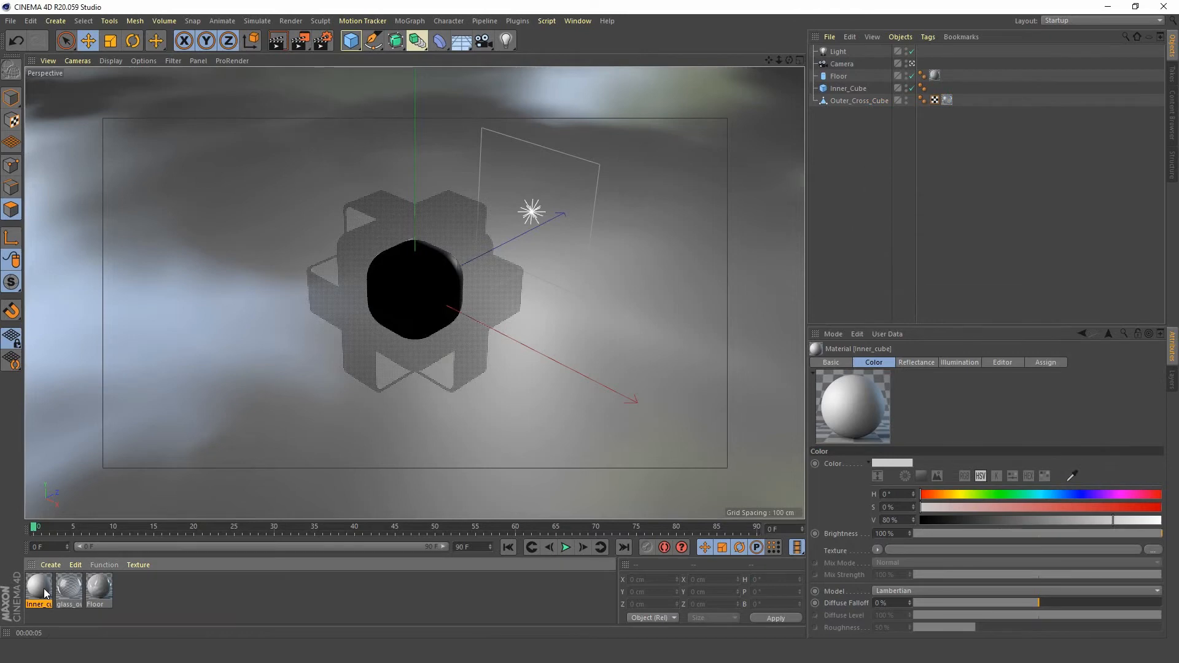
- Enable transparency on the Inner_cube material and choose the Glass refraction preset
{"action": "double_click", "coordinate": [44, 591]}
{"action": "left_click_drag", "start_coordinate": [423, 84], "coordinate": [873, 69]}
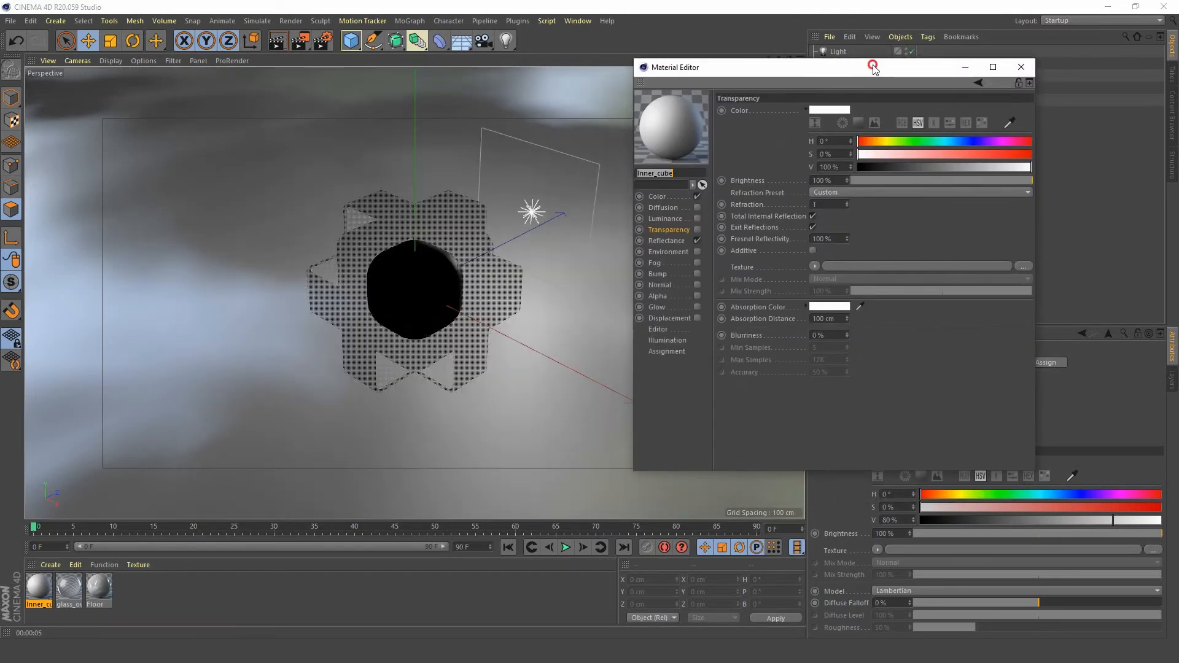
{"action": "left_click", "coordinate": [698, 230]}
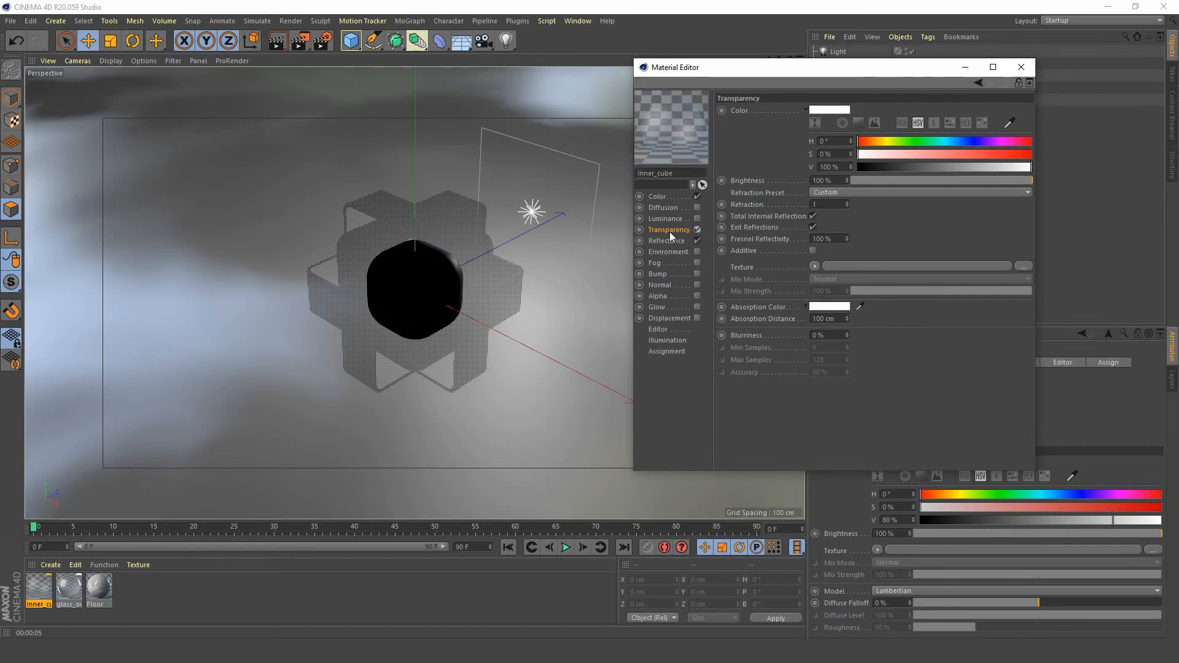
{"action": "left_click", "coordinate": [889, 193]}
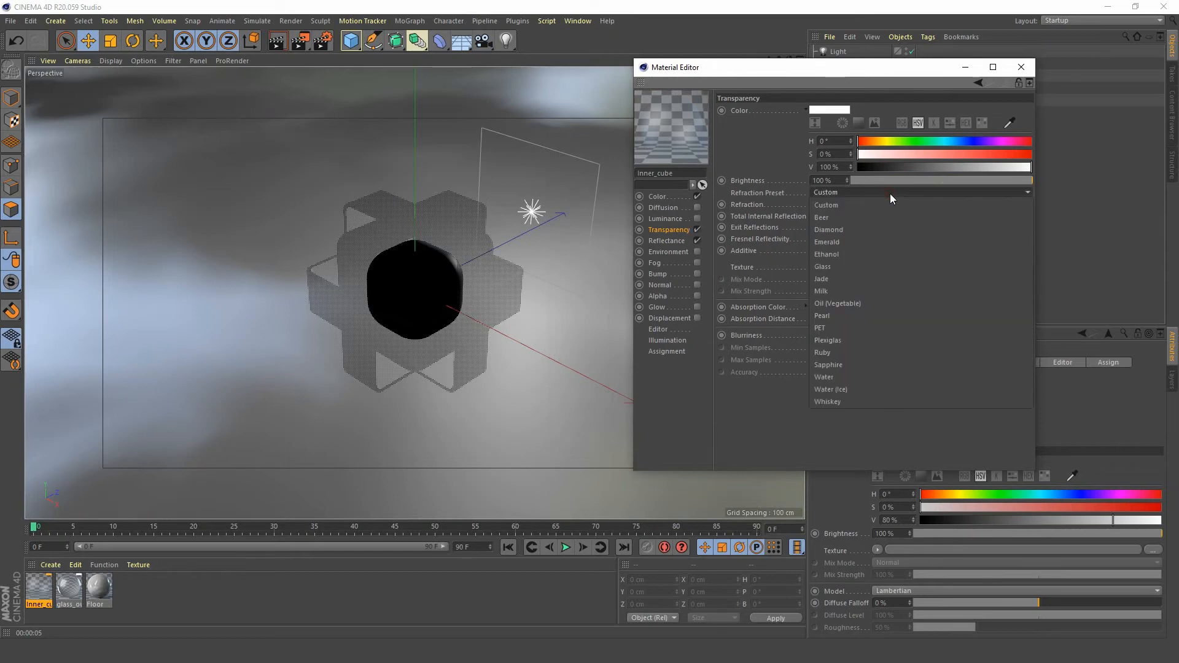
{"action": "left_click", "coordinate": [850, 265]}
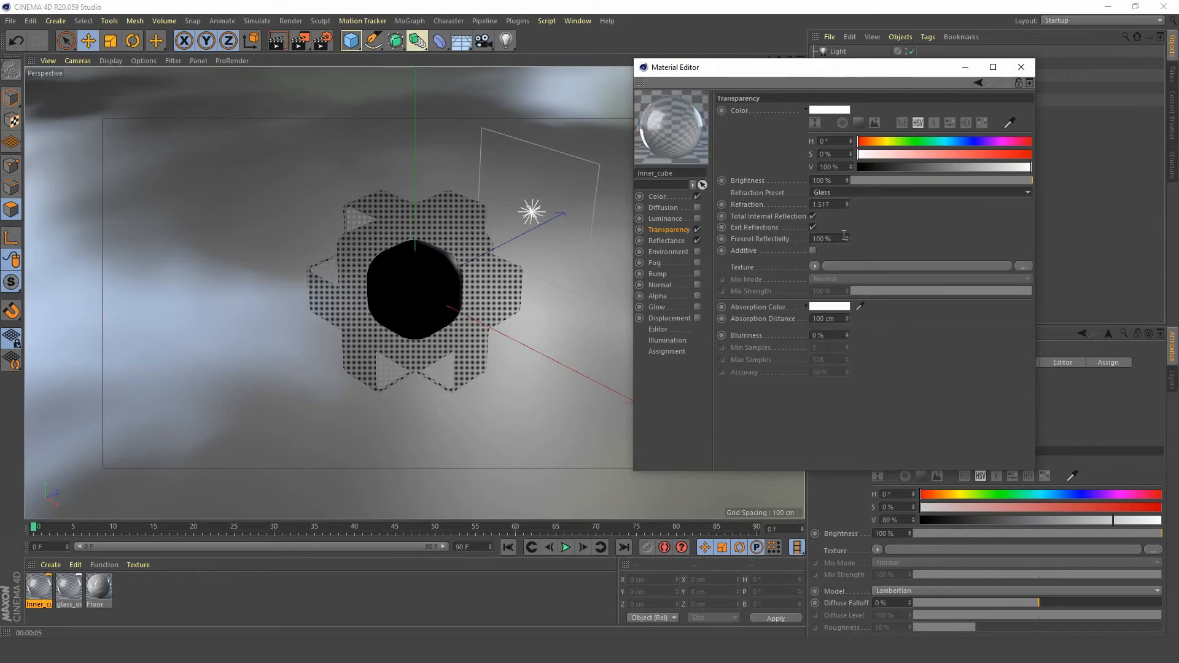
- Tint the Inner_cube material's transparency red at 97% saturation and apply the material to the Inner_Cube object
{"action": "left_click_drag", "start_coordinate": [980, 154], "coordinate": [1018, 155]}
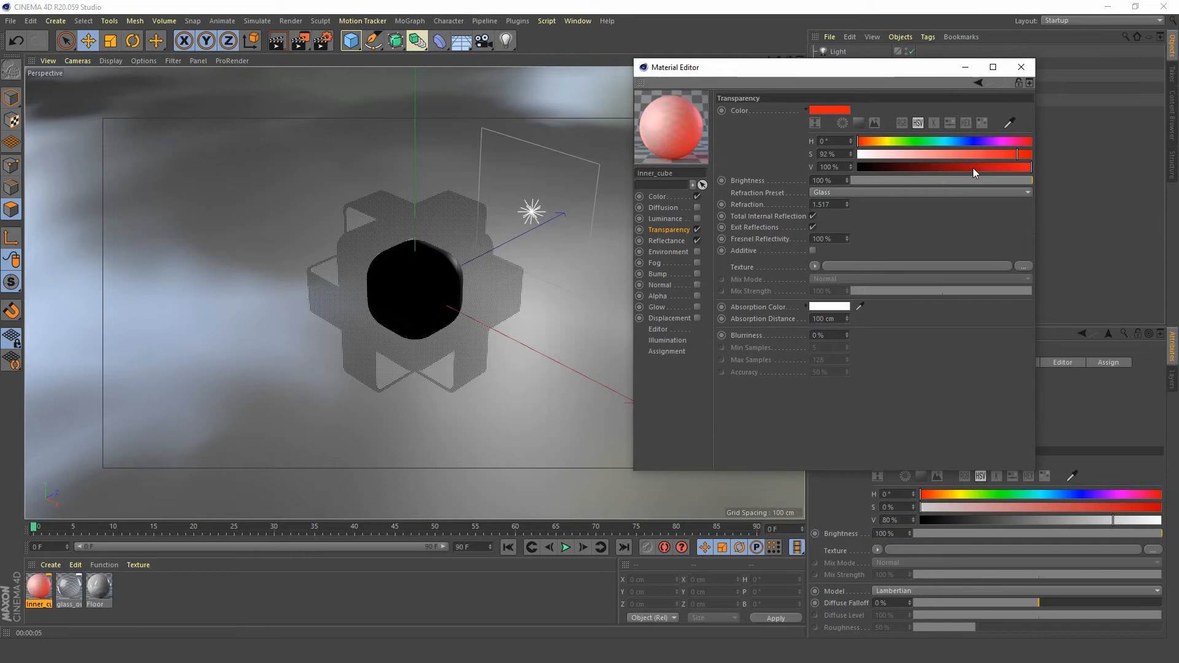
{"action": "left_click_drag", "start_coordinate": [1018, 153], "coordinate": [1026, 154]}
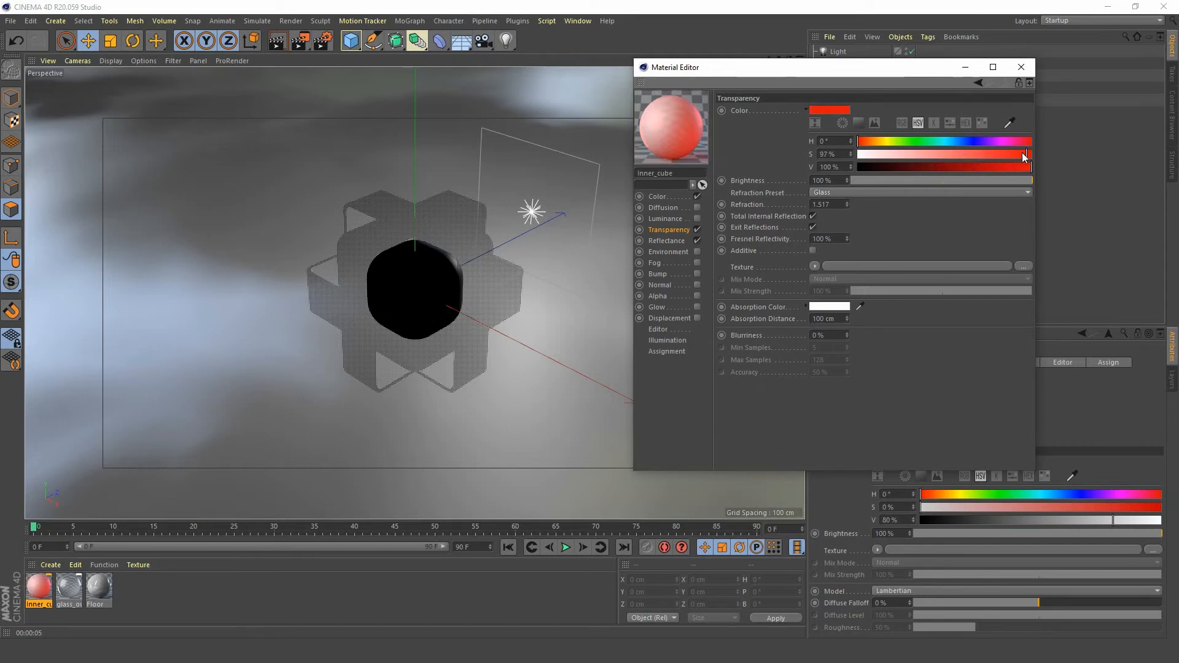
{"action": "left_click", "coordinate": [1020, 67]}
{"action": "left_click_drag", "start_coordinate": [38, 594], "coordinate": [859, 91]}
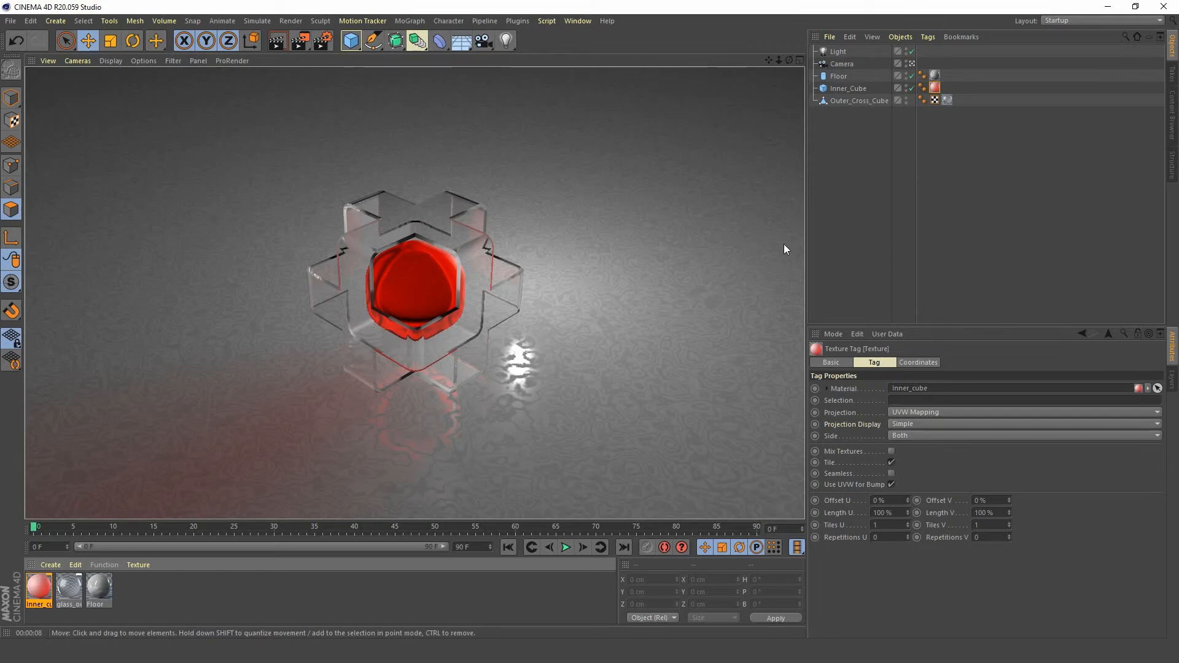
{"action": "left_click", "coordinate": [833, 188]}
{"action": "left_click", "coordinate": [840, 52]}
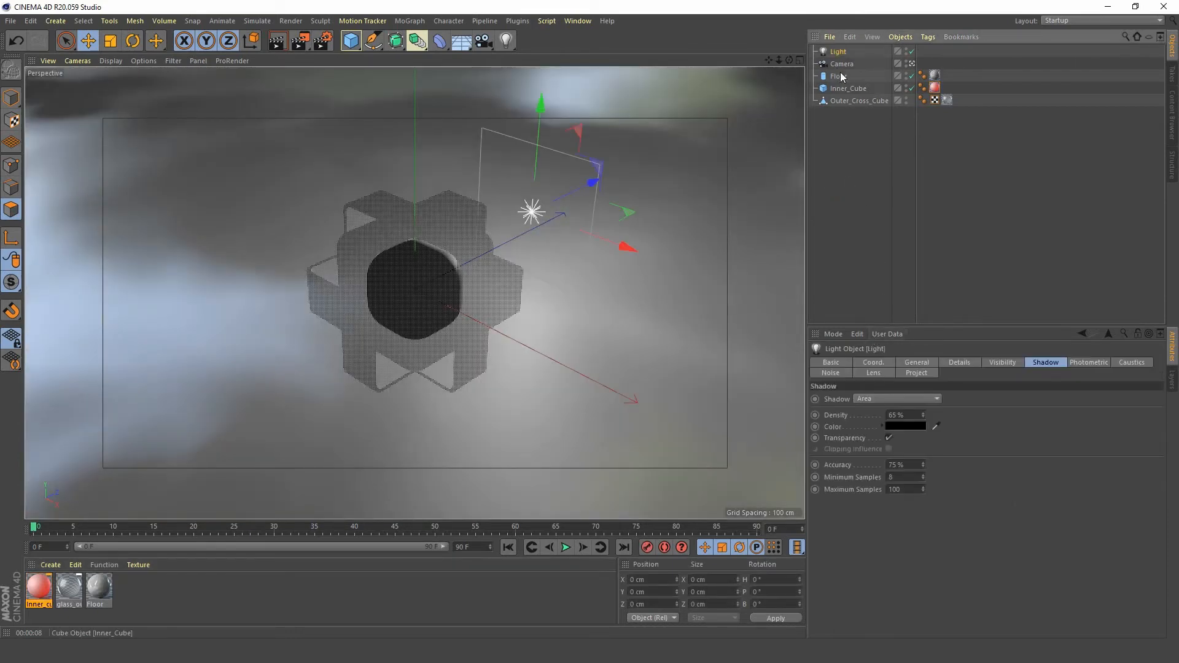
{"action": "left_click", "coordinate": [856, 188]}
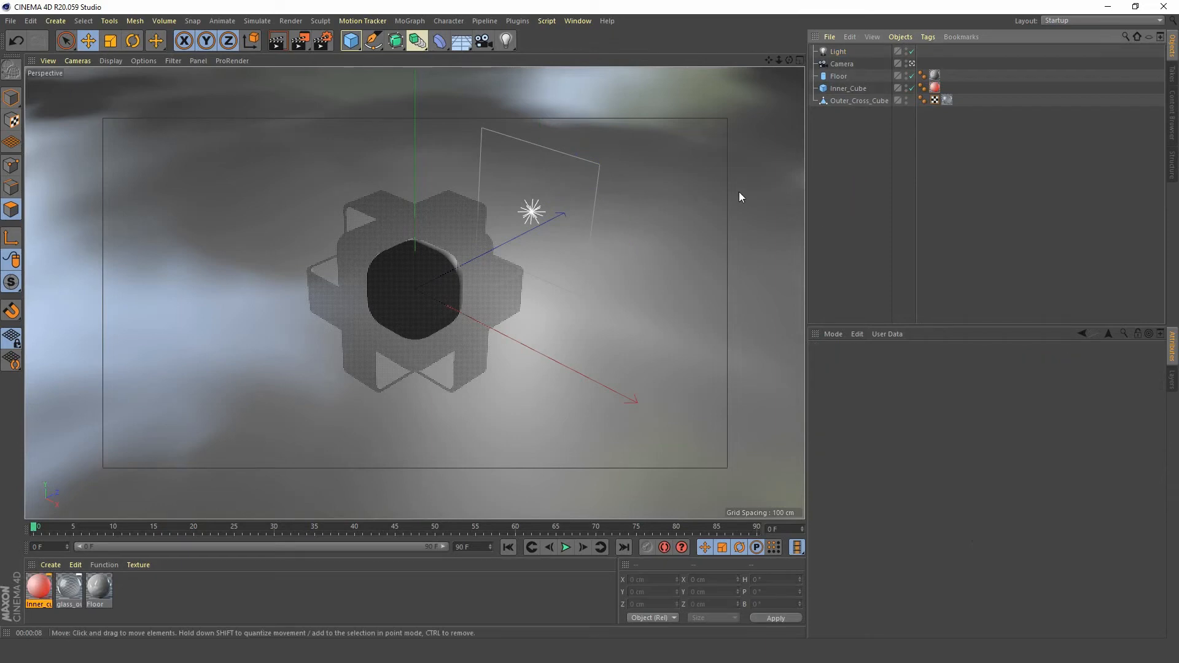
{"action": "left_click", "coordinate": [324, 41]}
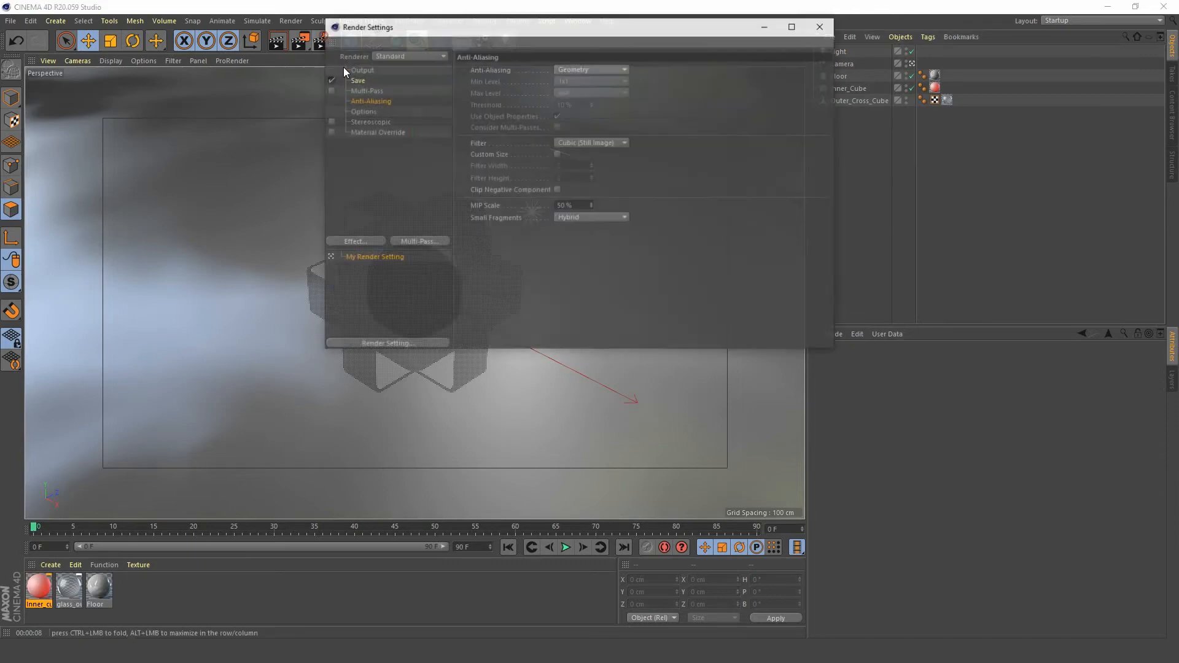
{"action": "left_click_drag", "start_coordinate": [518, 26], "coordinate": [669, 73]}
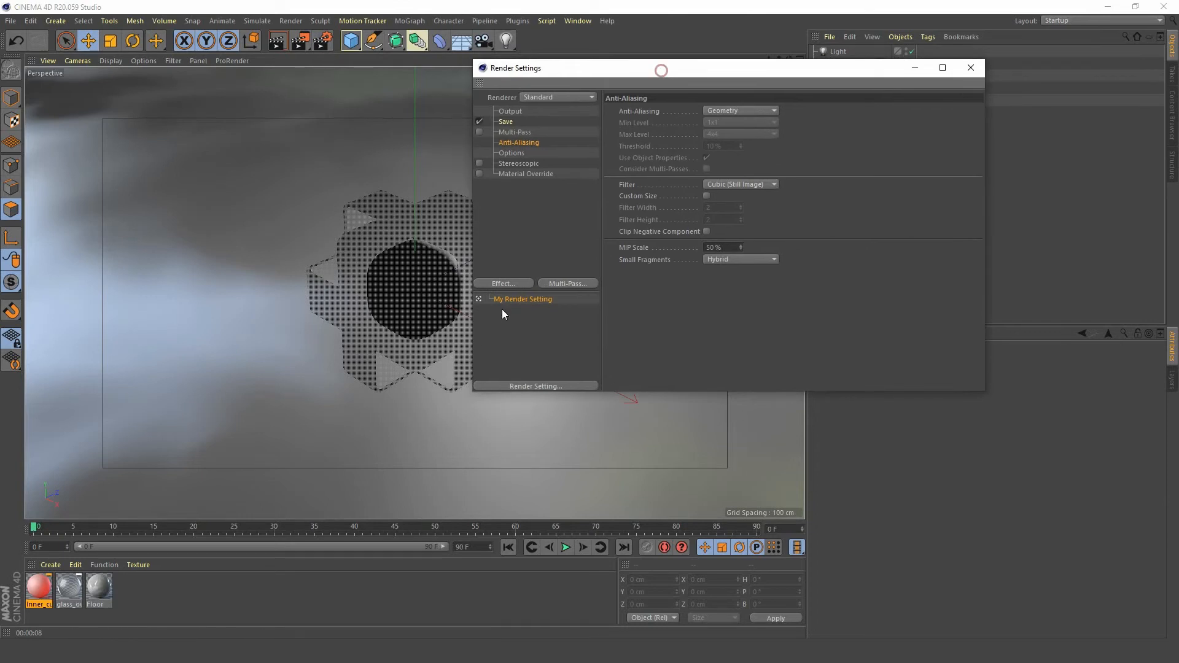
{"action": "left_click", "coordinate": [513, 285]}
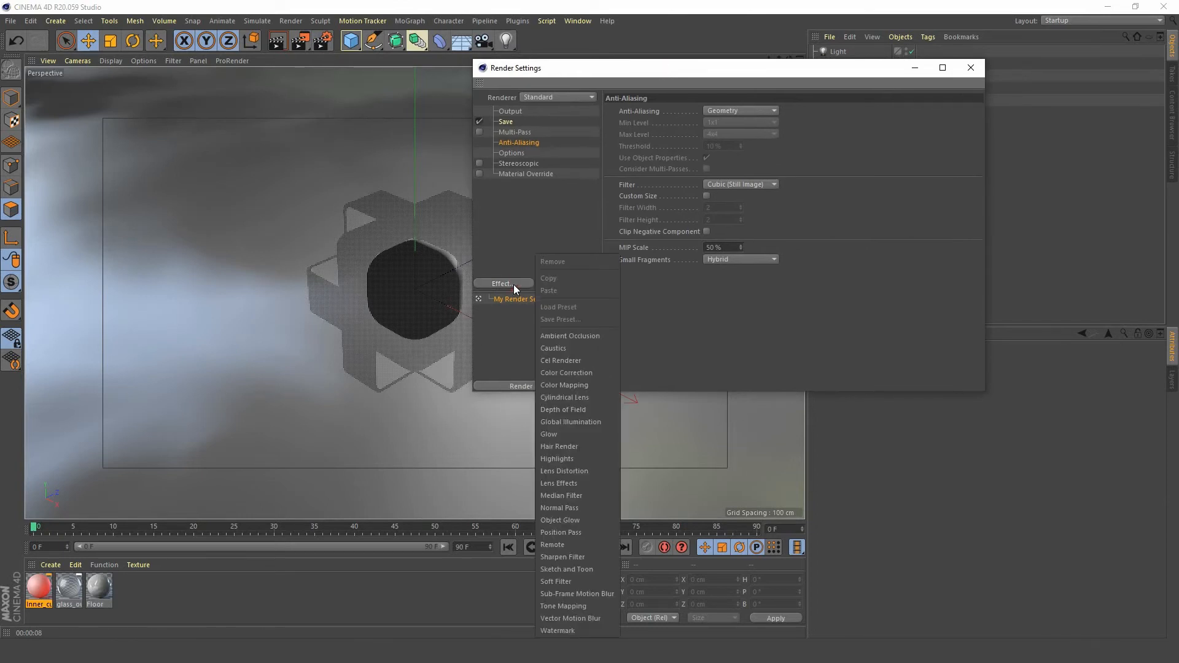
{"action": "left_click", "coordinate": [514, 239]}
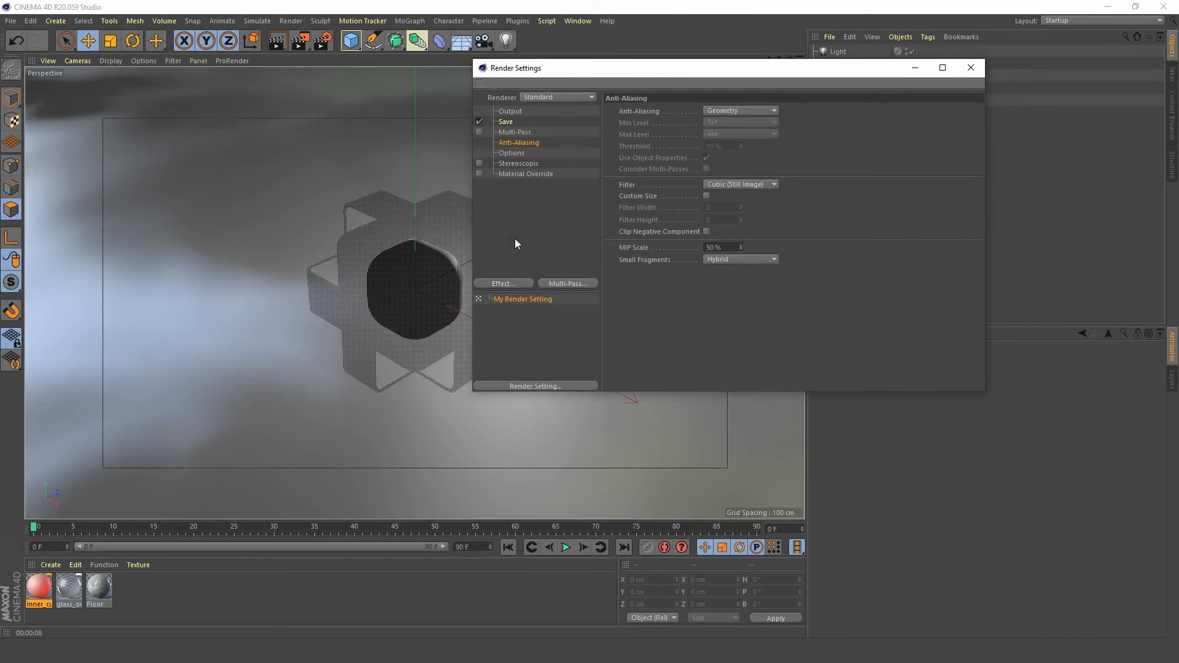
{"action": "left_click", "coordinate": [970, 68]}
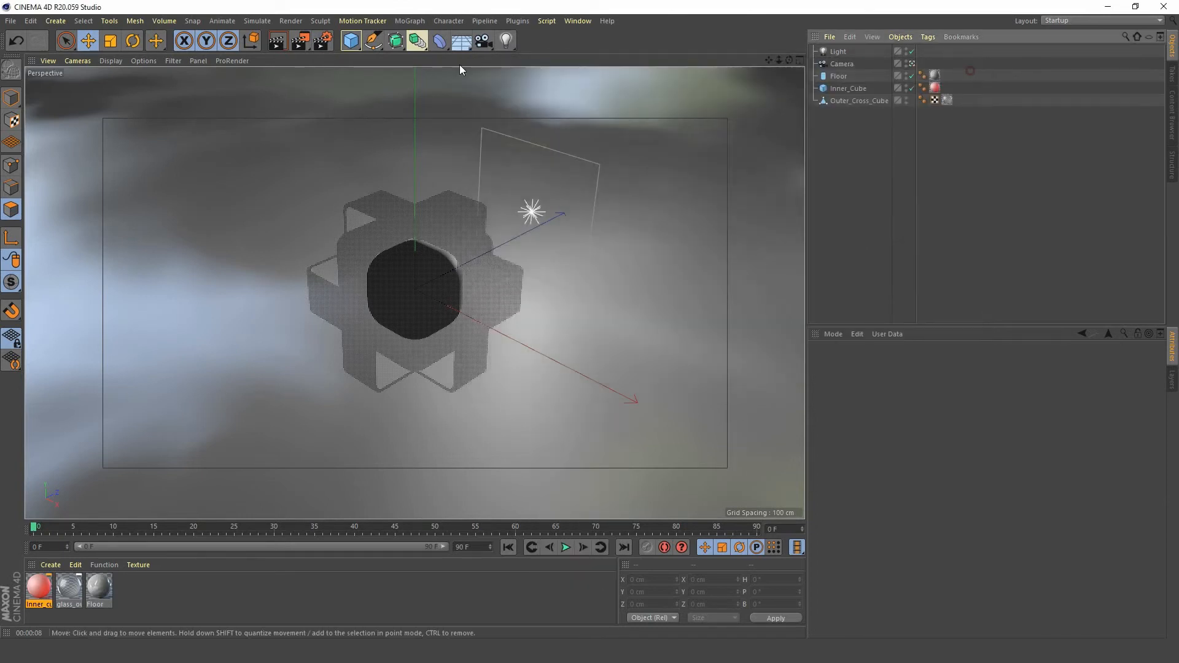
- Add the Caustics effect to the render settings
{"action": "left_click", "coordinate": [323, 42]}
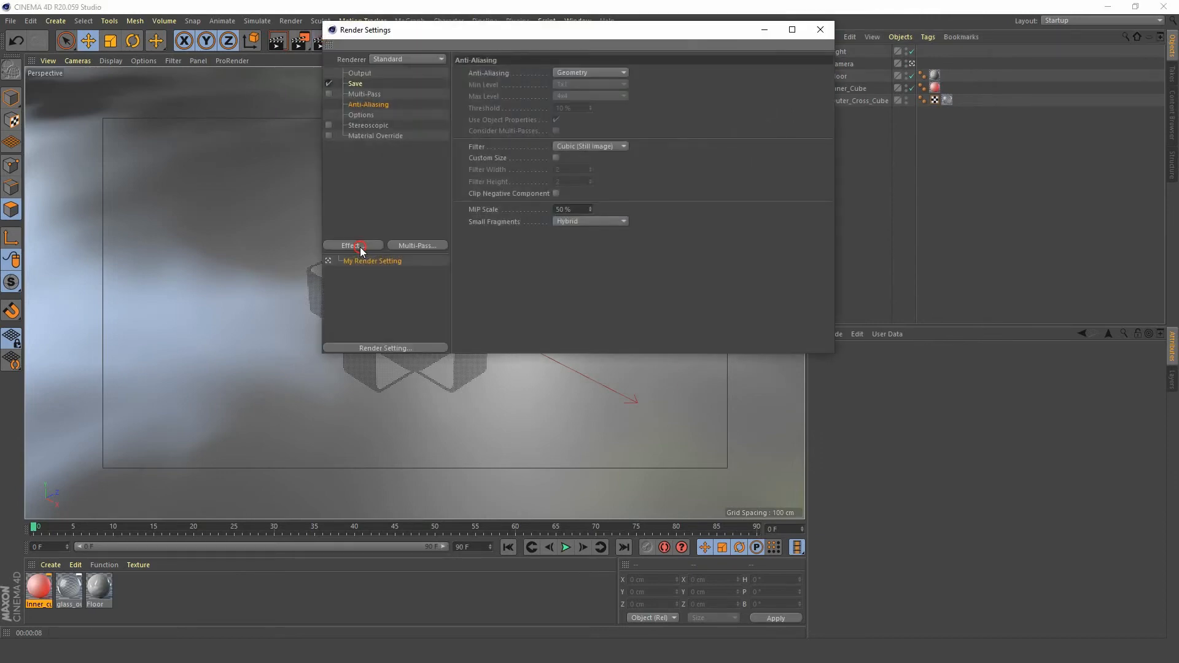
{"action": "left_click", "coordinate": [360, 247]}
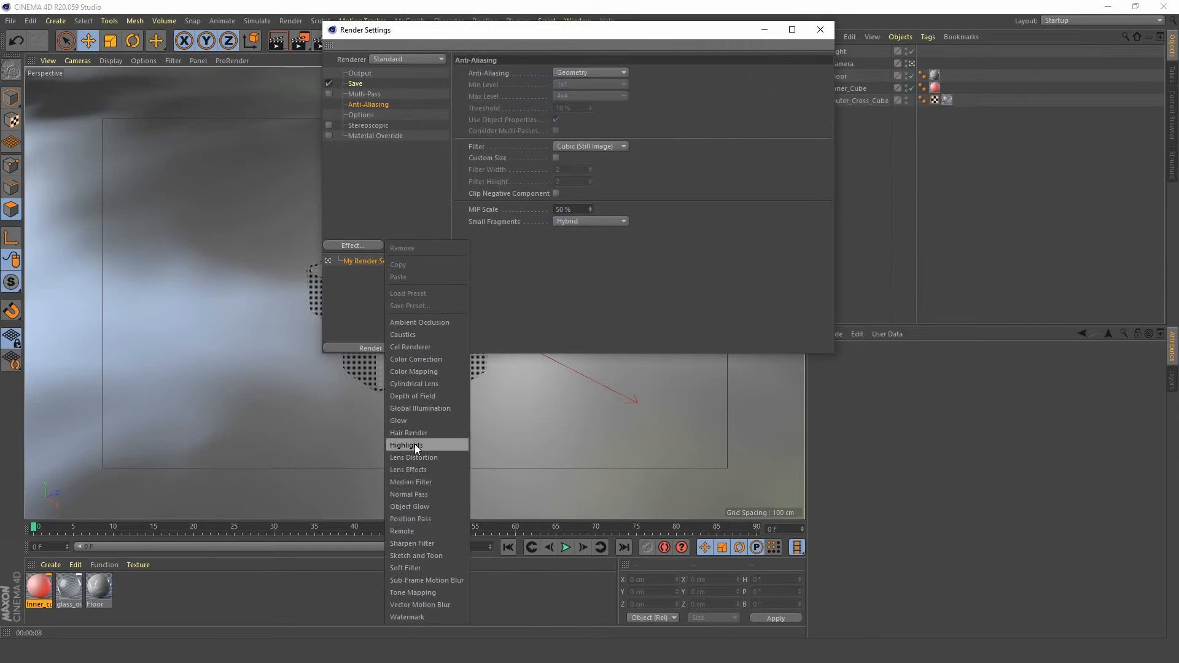
{"action": "left_click", "coordinate": [417, 338]}
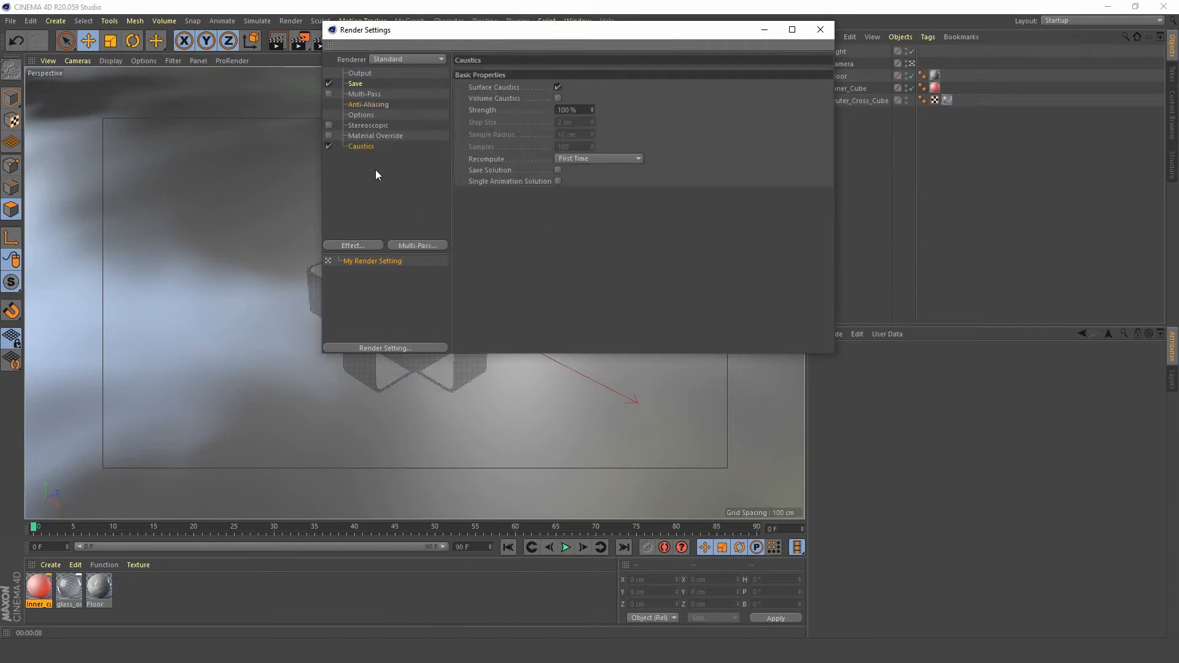
{"action": "left_click", "coordinate": [820, 32]}
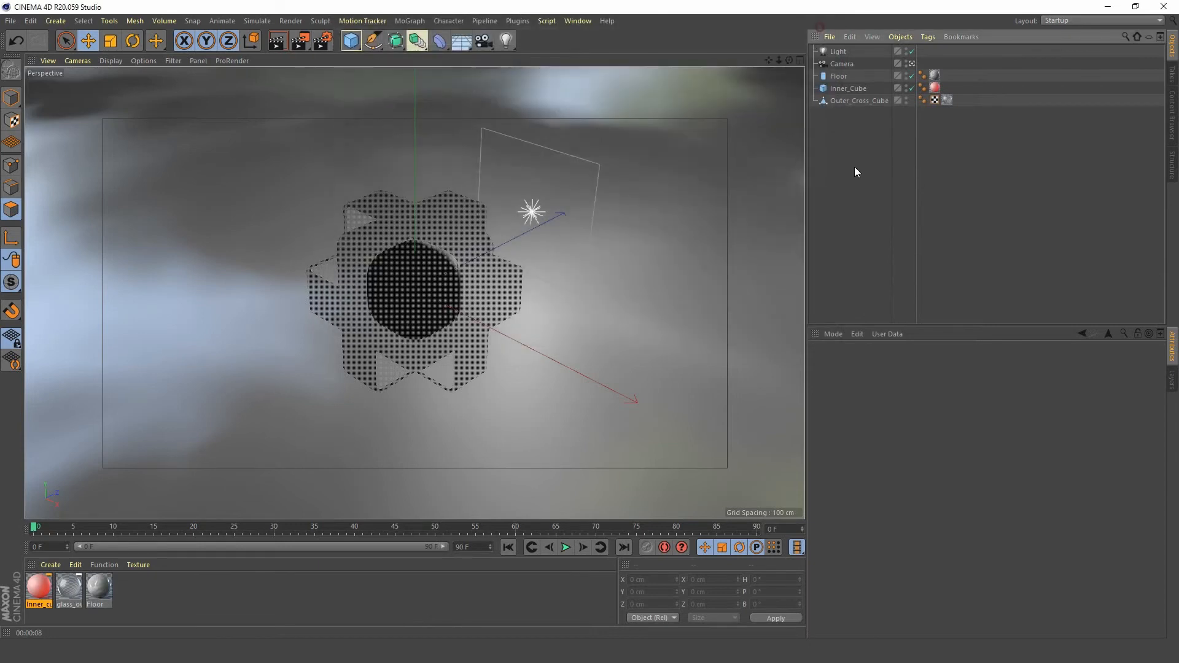
- Enable surface caustics on the Light with 500 photons and render the camera view to check the effect
{"action": "left_click", "coordinate": [838, 52]}
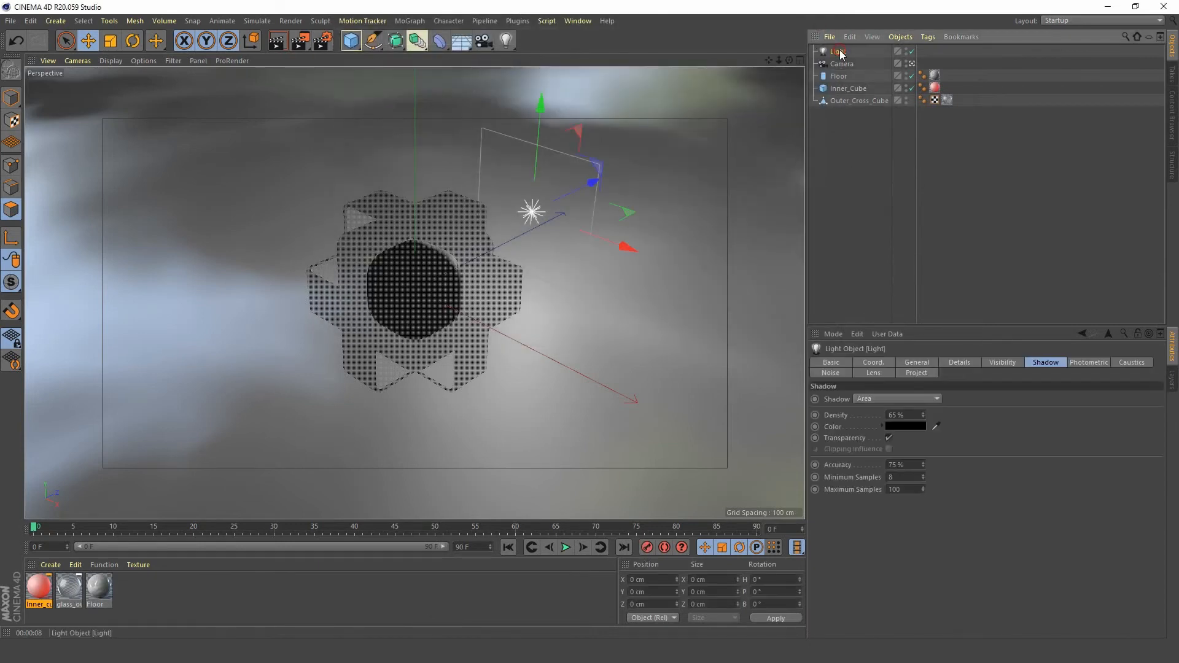
{"action": "left_click", "coordinate": [1134, 362]}
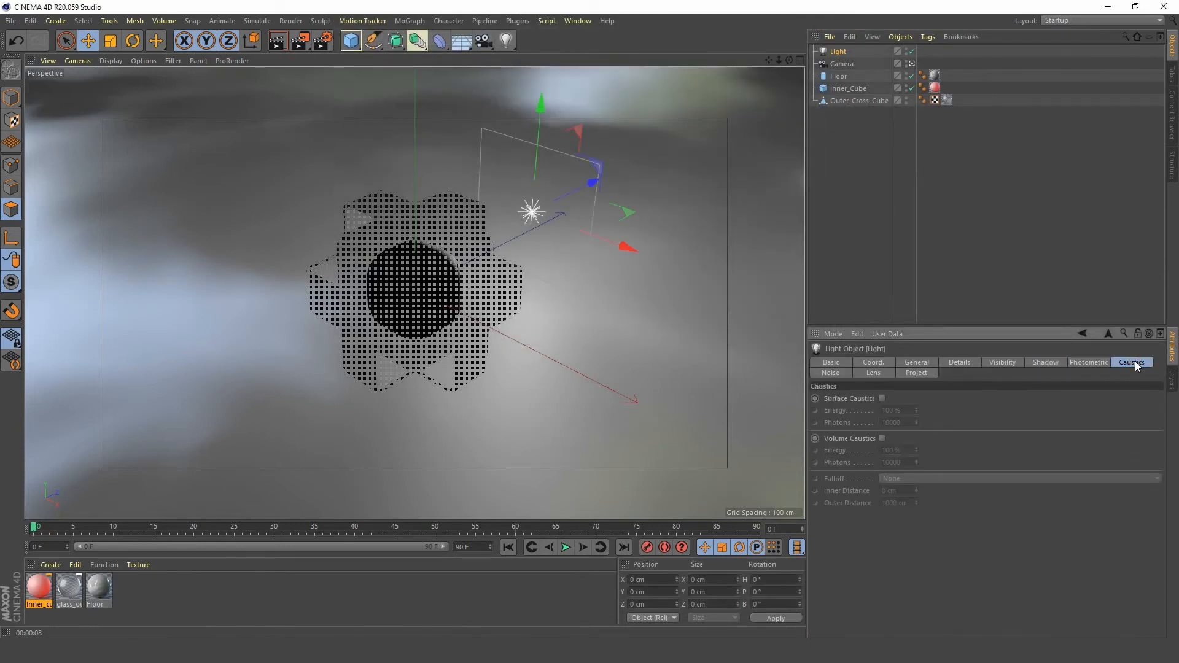
{"action": "left_click", "coordinate": [882, 398]}
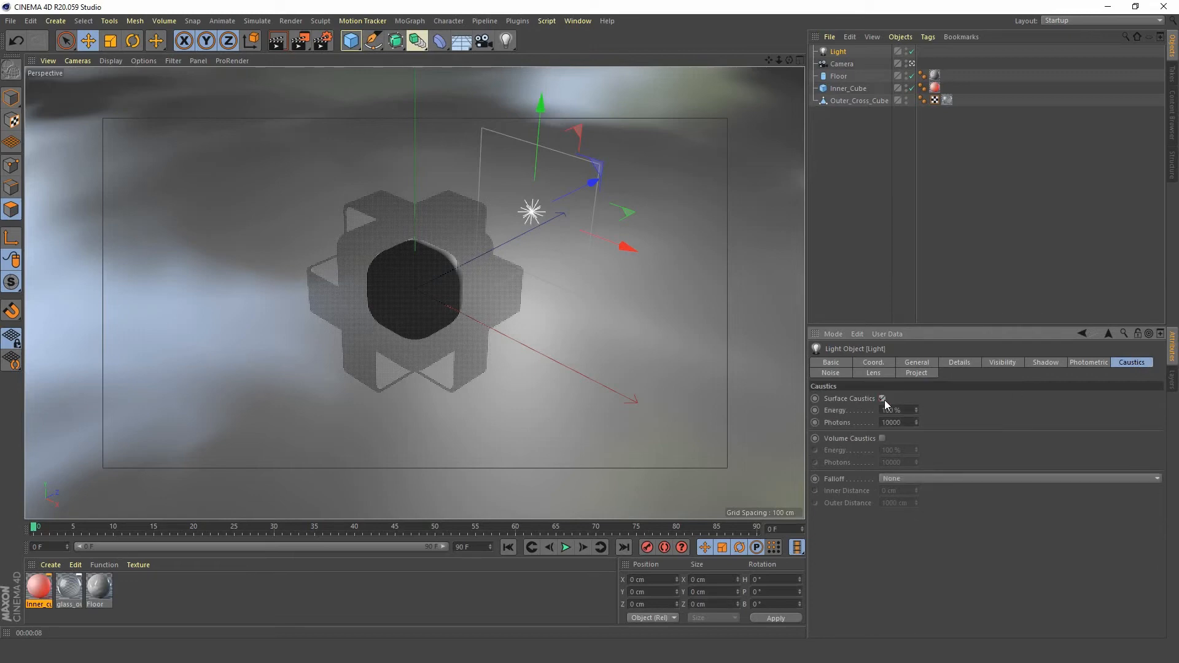
{"action": "left_click", "coordinate": [907, 422]}
{"action": "type", "text": "500"}
{"action": "left_click", "coordinate": [836, 163]}
{"action": "left_click", "coordinate": [280, 42]}
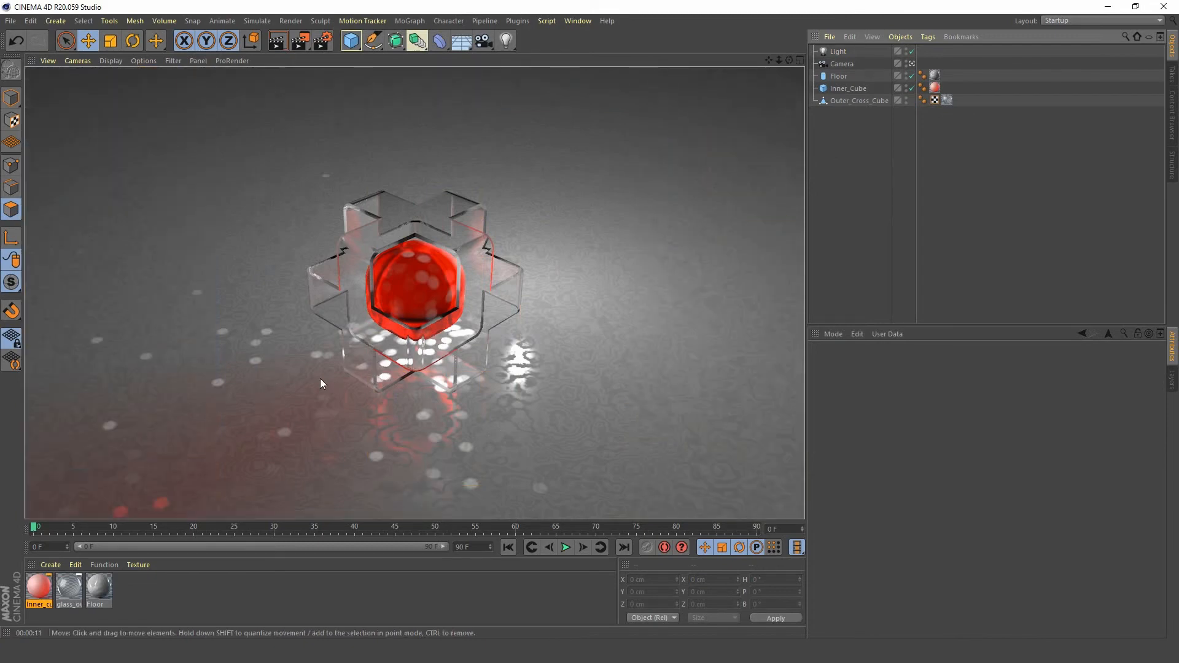
{"action": "left_click", "coordinate": [843, 162]}
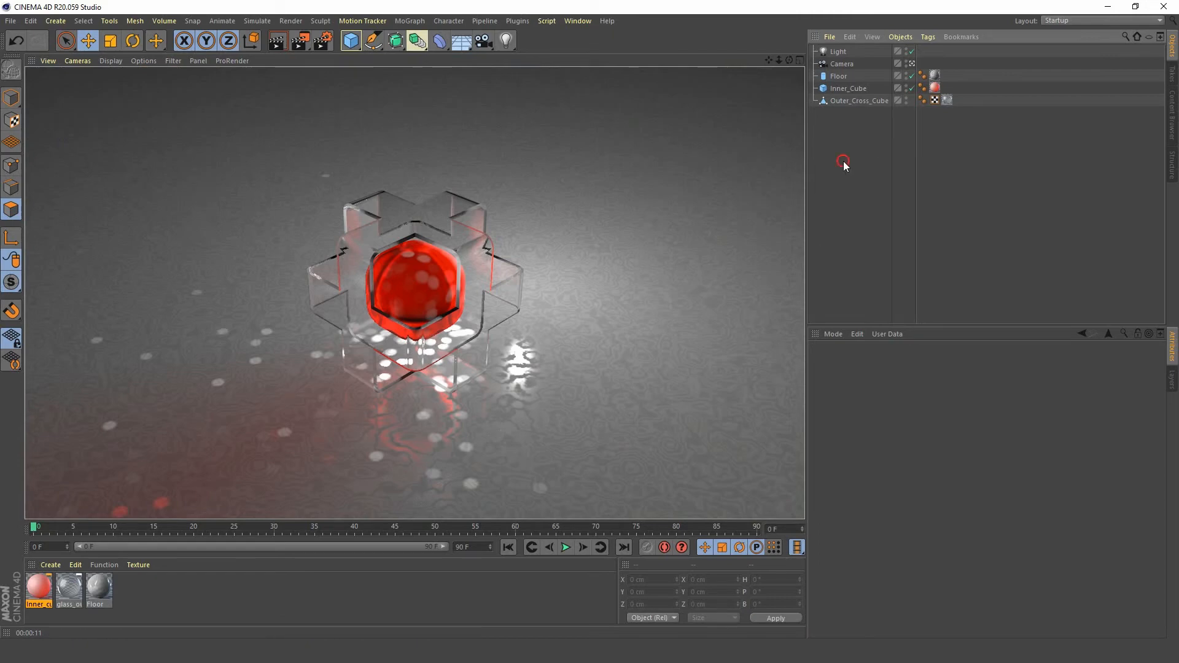
- Set the Light's surface caustics photons to 50000 and render the camera view again
{"action": "left_click", "coordinate": [838, 52]}
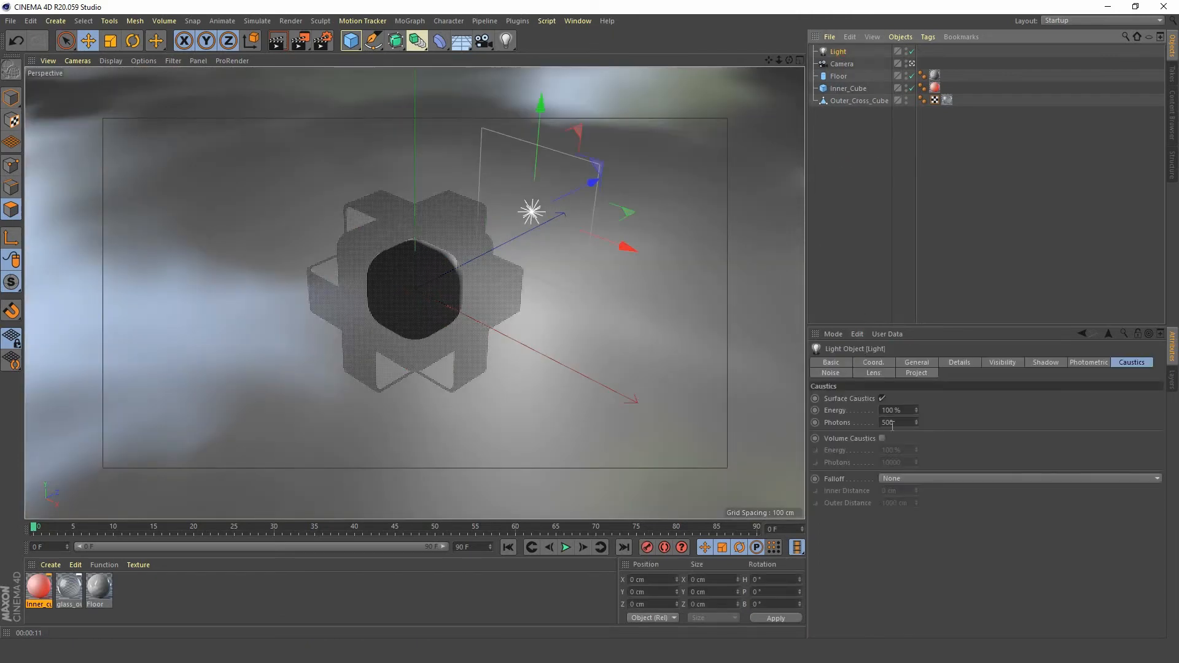
{"action": "left_click", "coordinate": [906, 423]}
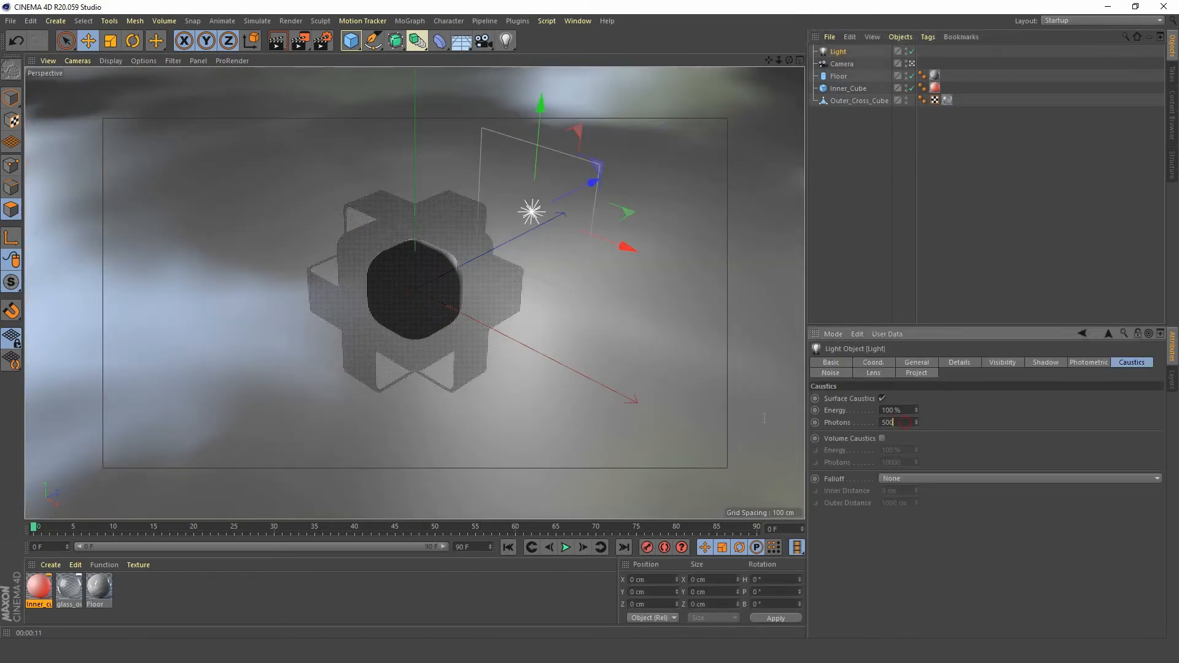
{"action": "key", "text": "Return"}
{"action": "type", "text": "50"}
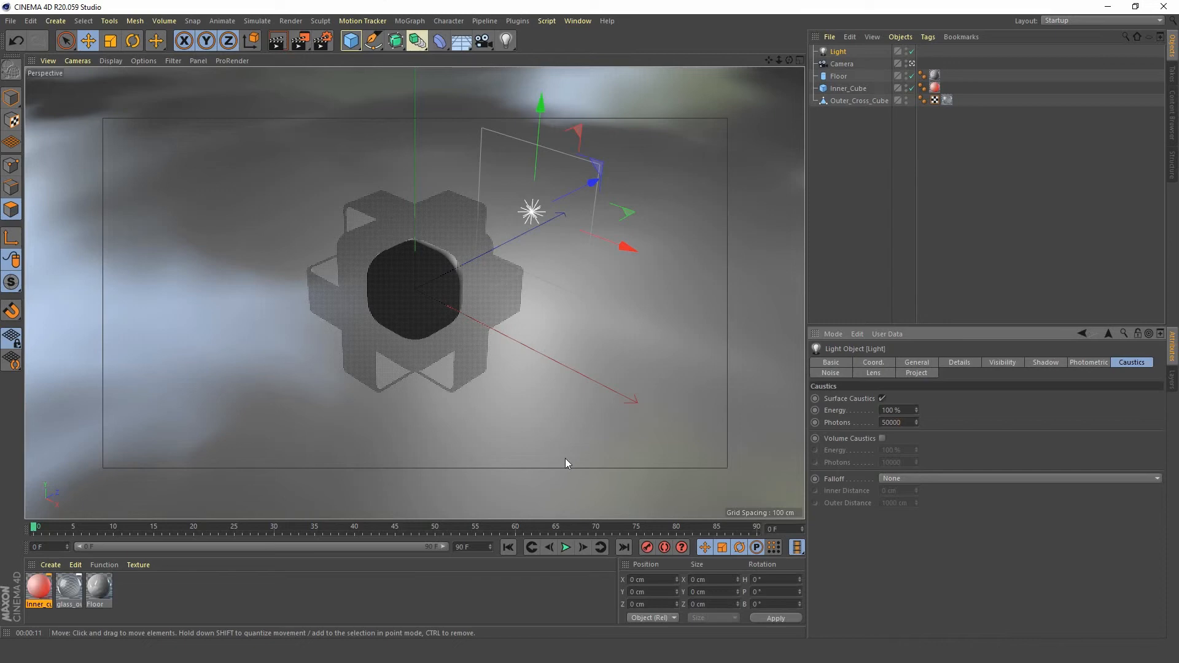
{"action": "left_click", "coordinate": [277, 40]}
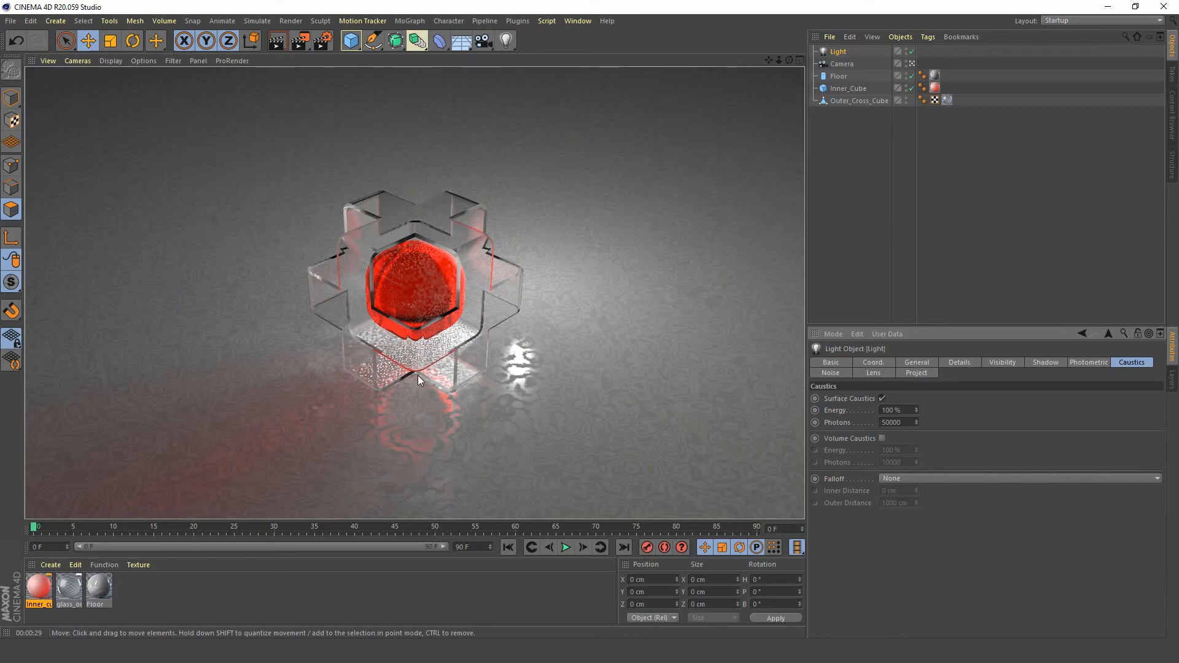
- Move the Light farther from the cube along the Z axis
{"action": "left_click", "coordinate": [823, 164]}
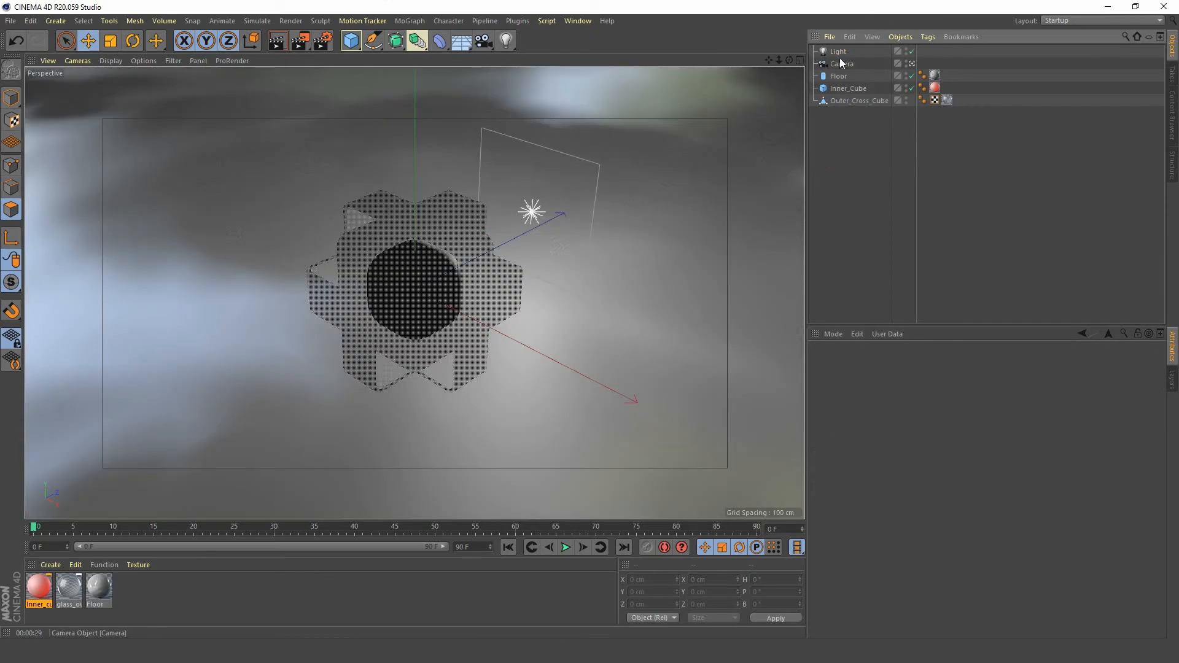
{"action": "left_click", "coordinate": [839, 53]}
{"action": "left_click_drag", "start_coordinate": [589, 183], "coordinate": [620, 167]}
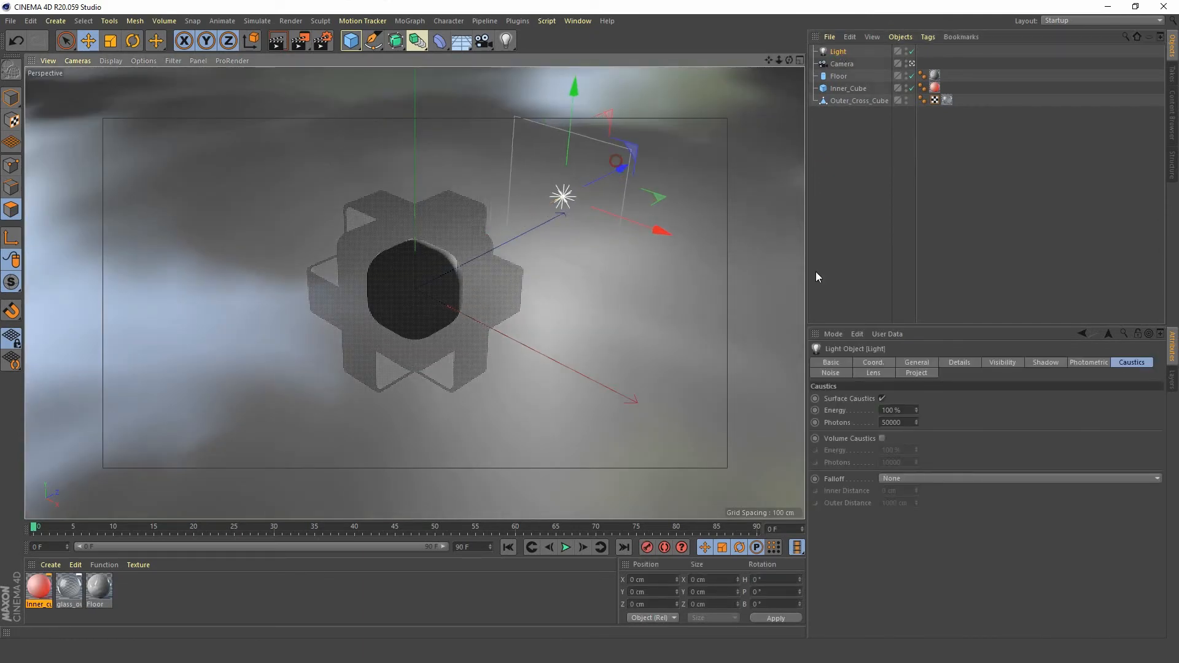
- Set the Light's surface caustics energy to 300% and render the camera view
{"action": "left_click", "coordinate": [899, 410]}
{"action": "type", "text": "300"}
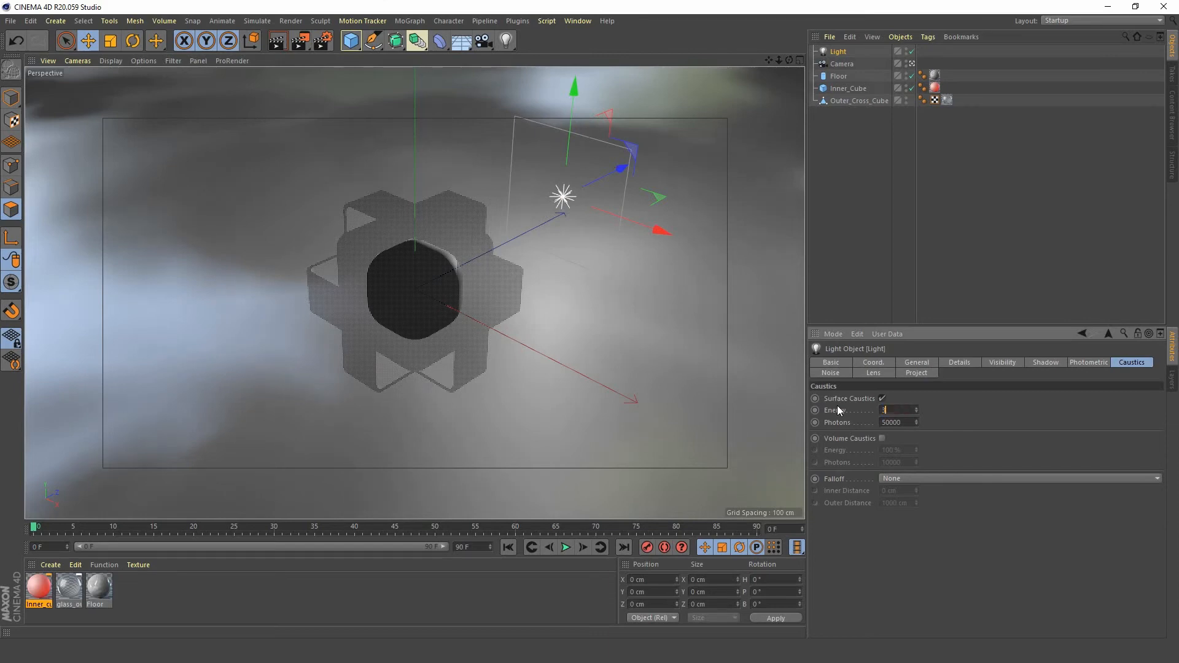
{"action": "key", "text": "Return"}
{"action": "left_click", "coordinate": [278, 41]}
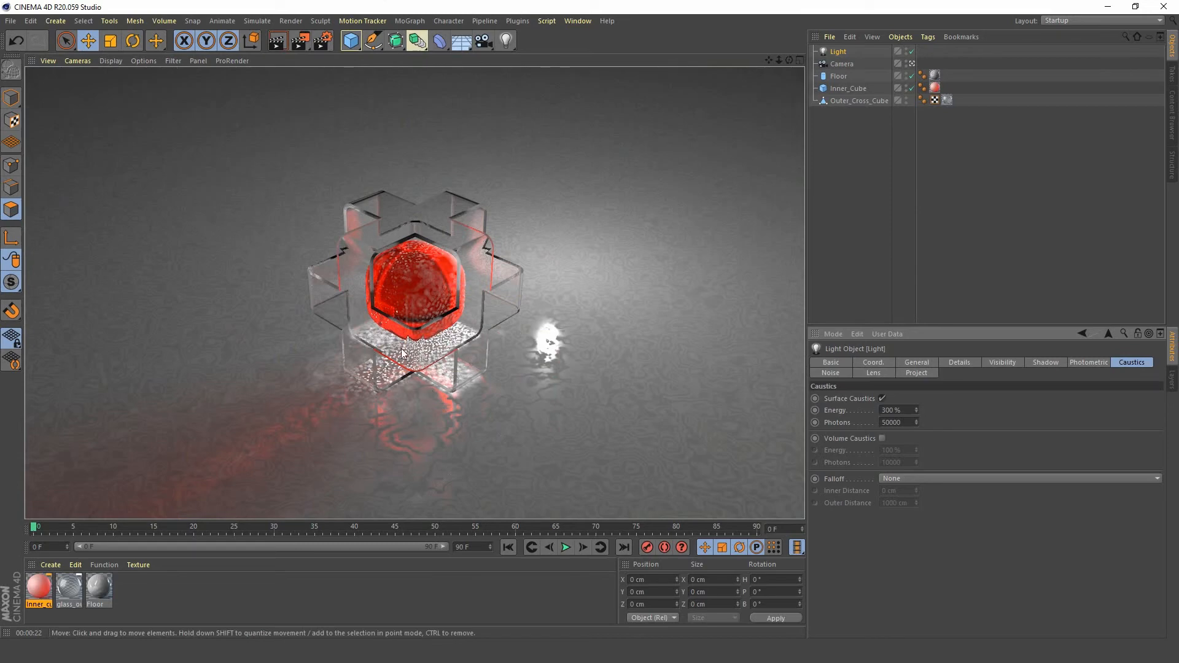
{"action": "left_click", "coordinate": [853, 162]}
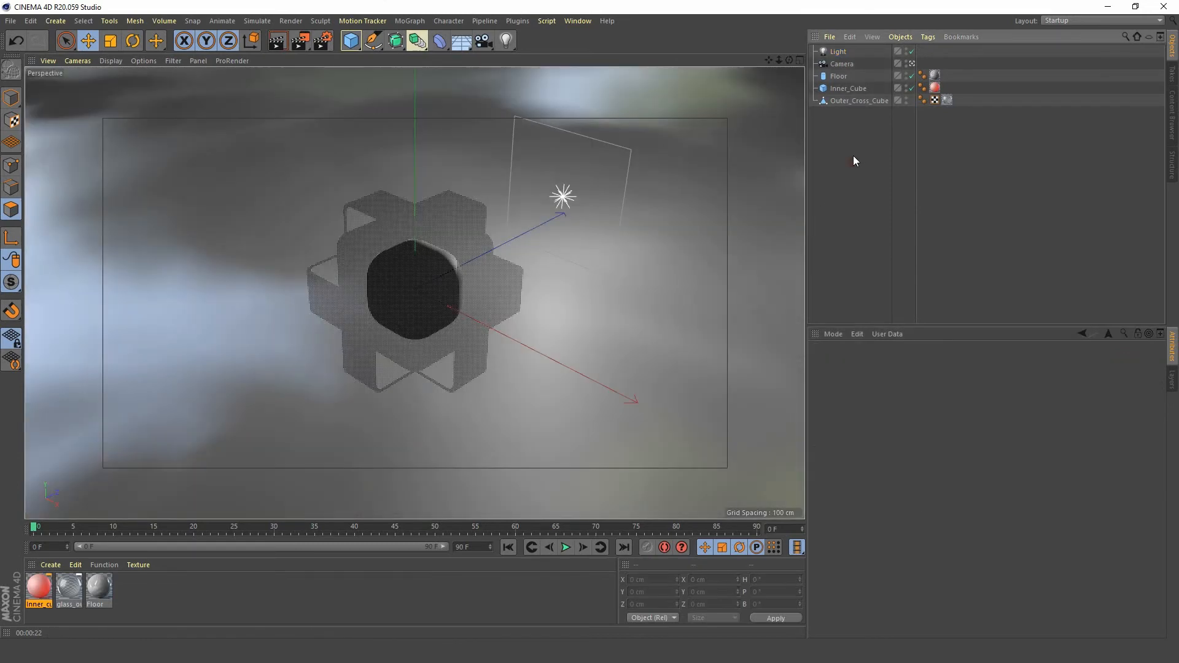
- Raise the Light along the Y axis and show the scene in the four-view layout
{"action": "left_click", "coordinate": [838, 53]}
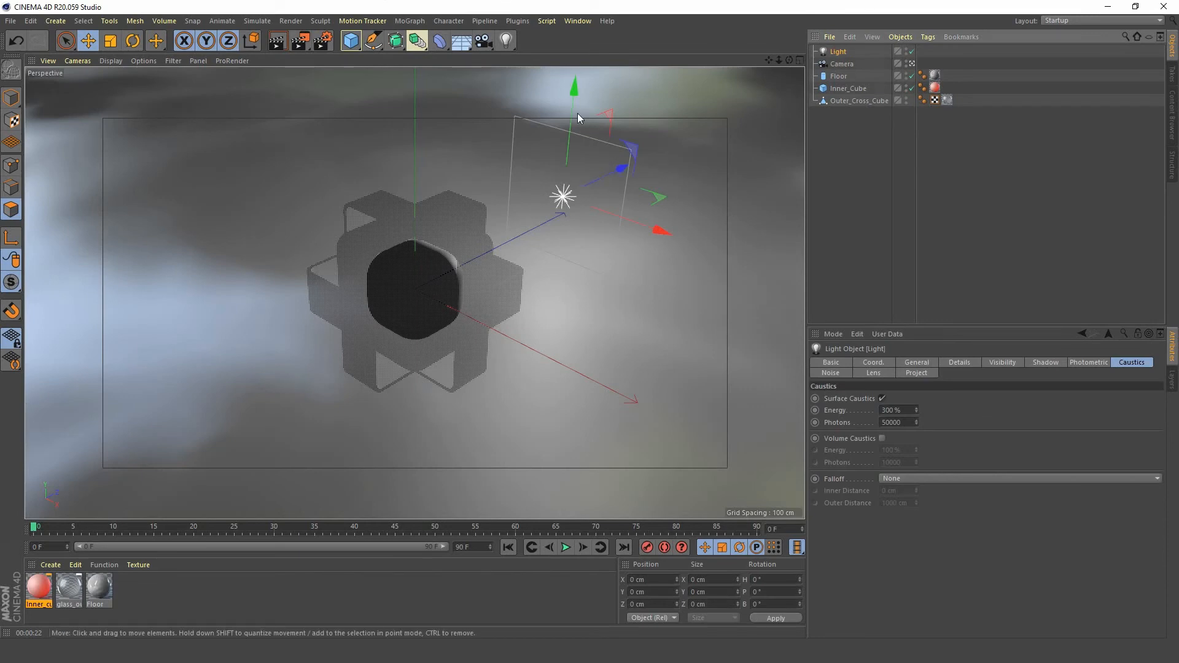
{"action": "left_click_drag", "start_coordinate": [573, 94], "coordinate": [620, 146]}
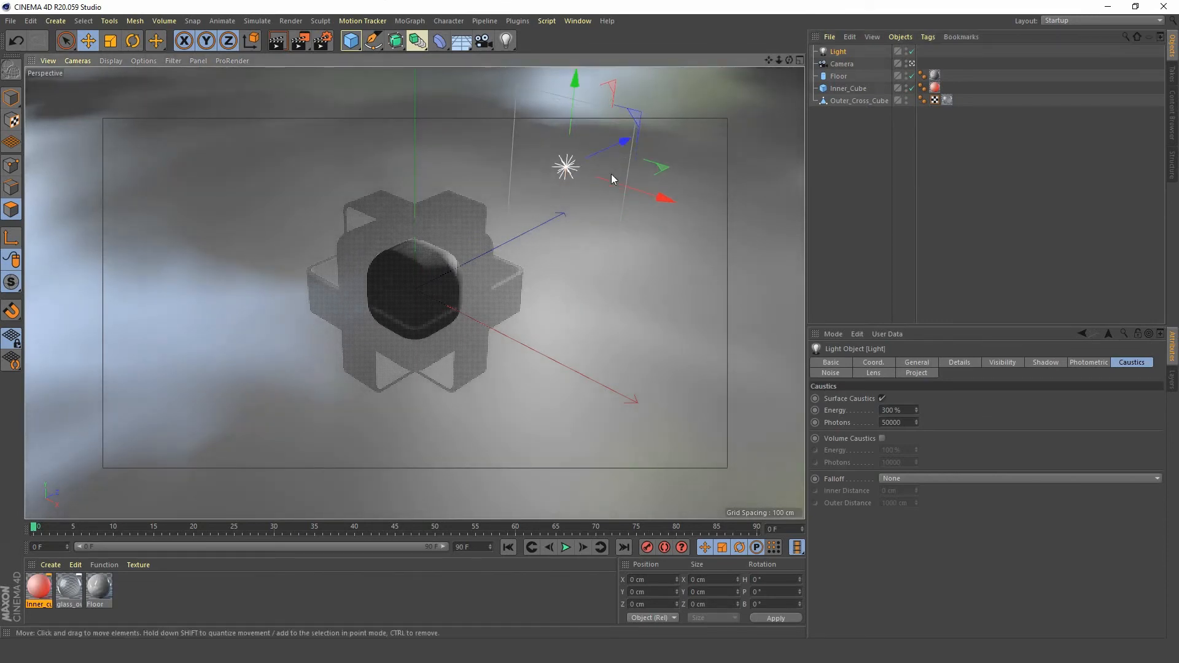
{"action": "middle_click", "coordinate": [583, 208]}
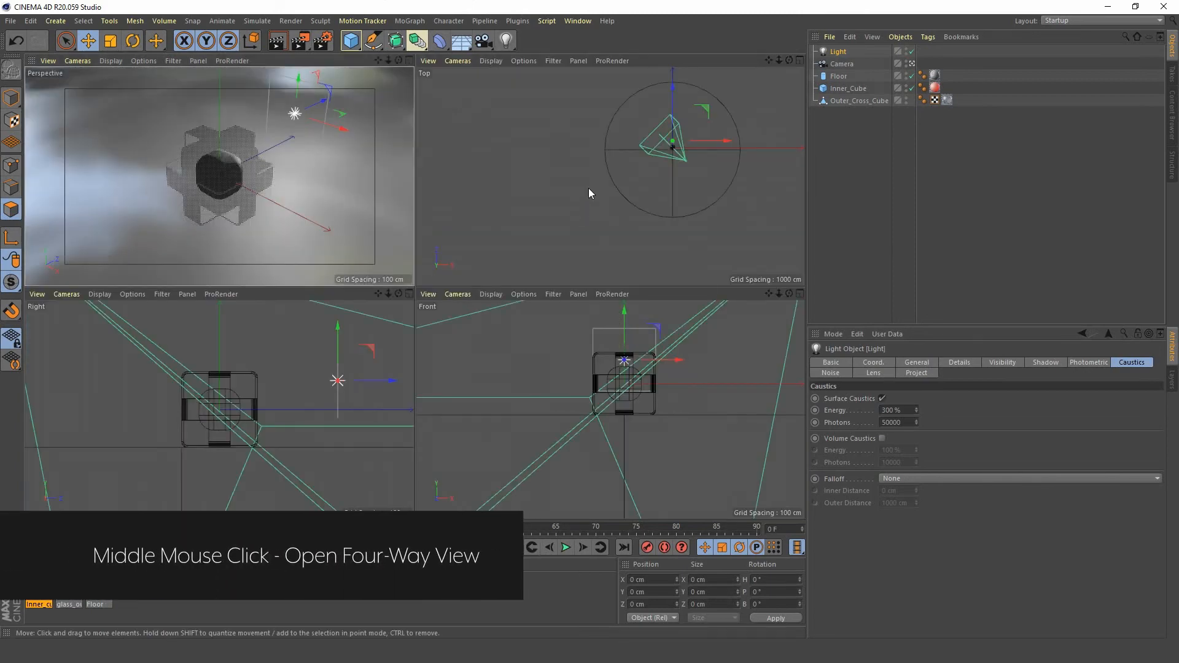
- Set the Light's surface caustics photons to 90000 and render the camera view
{"action": "middle_click", "coordinate": [621, 180]}
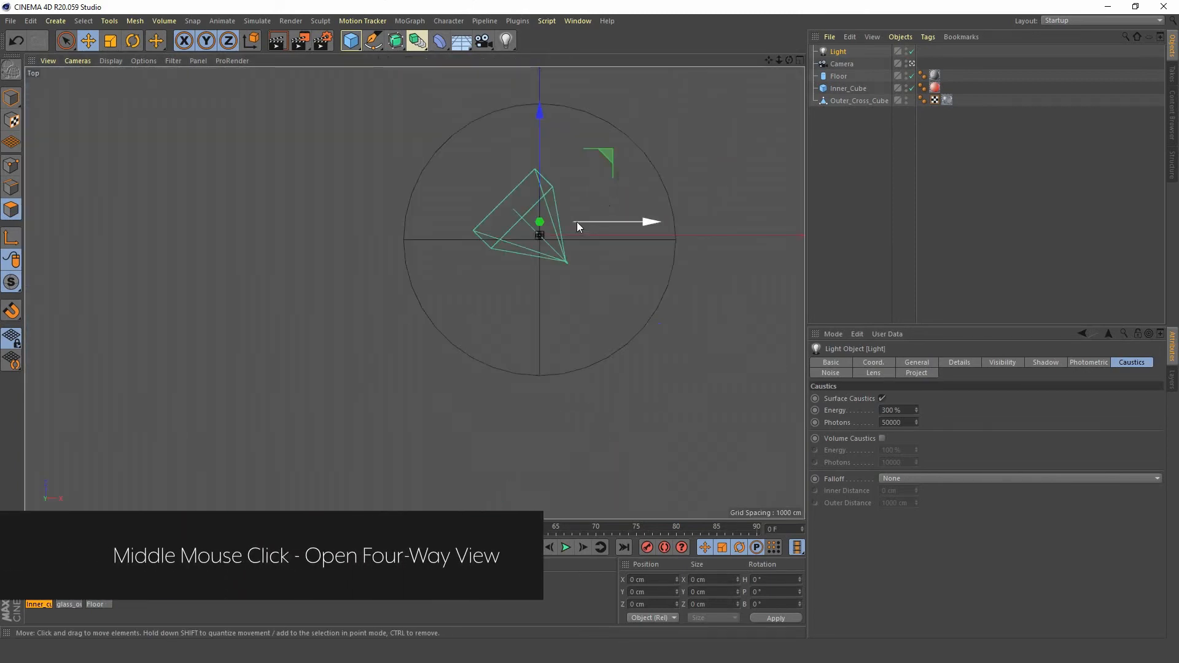
{"action": "scroll", "coordinate": [577, 222], "scroll_direction": "up", "scroll_amount": 10}
{"action": "middle_click_drag", "start_coordinate": [506, 227], "coordinate": [498, 251], "text": "alt"}
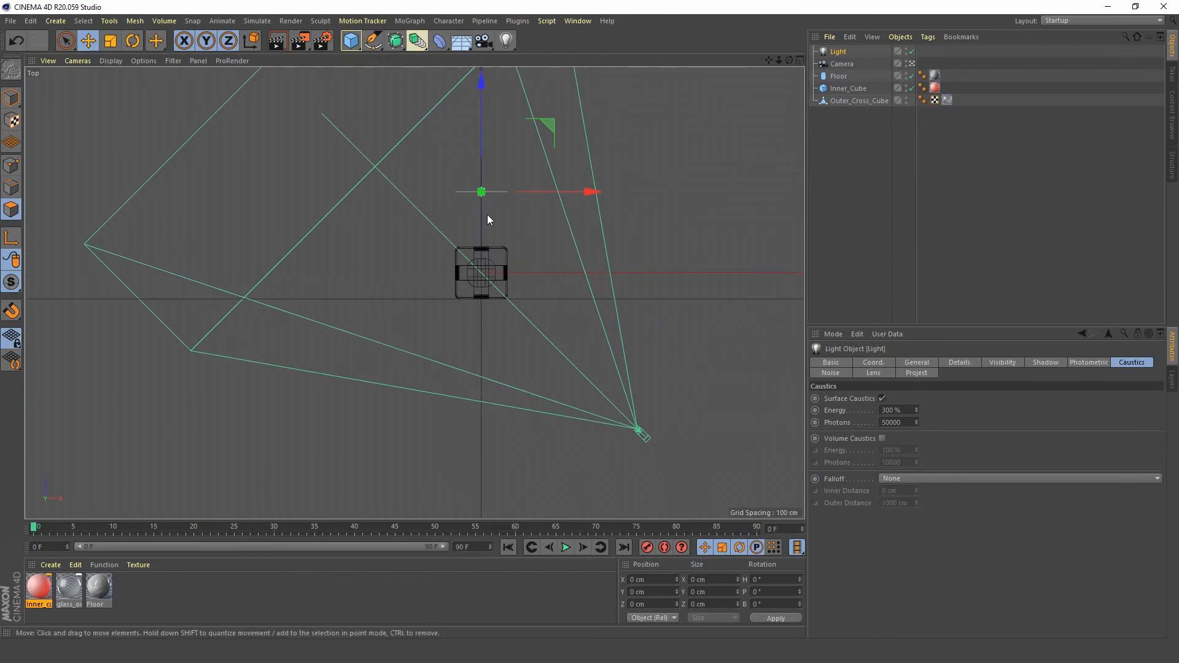
{"action": "middle_click", "coordinate": [488, 215]}
{"action": "middle_click", "coordinate": [327, 205]}
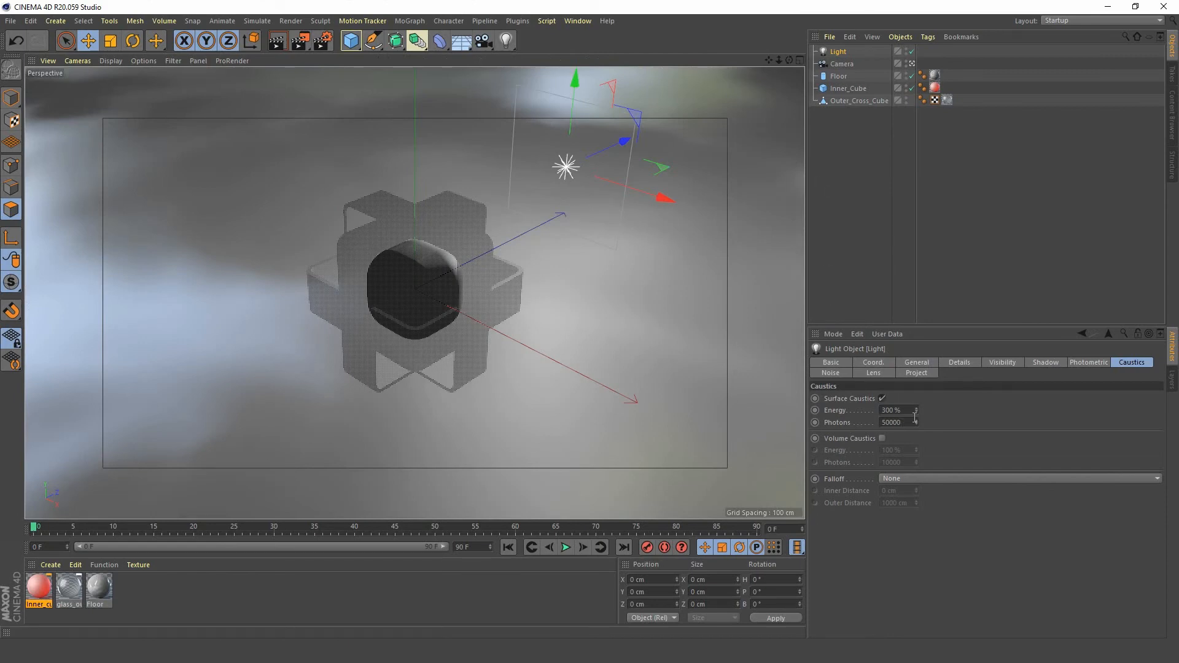
{"action": "left_click", "coordinate": [909, 423]}
{"action": "left_click_drag", "start_coordinate": [909, 424], "coordinate": [856, 424]}
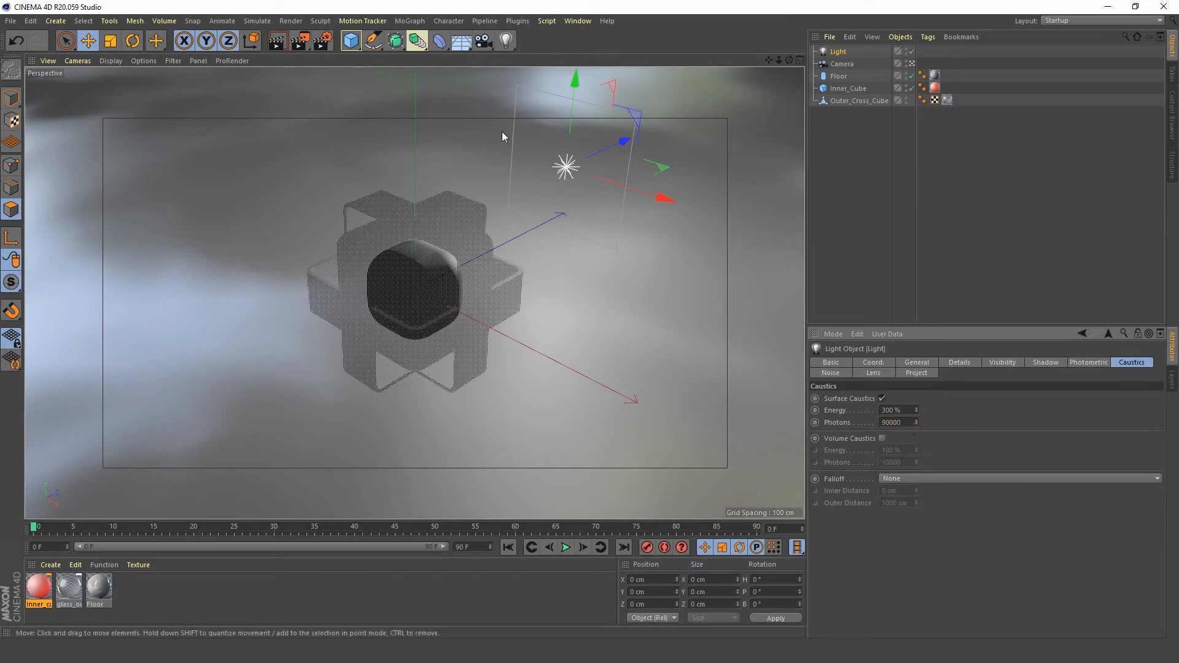
{"action": "left_click", "coordinate": [278, 43]}
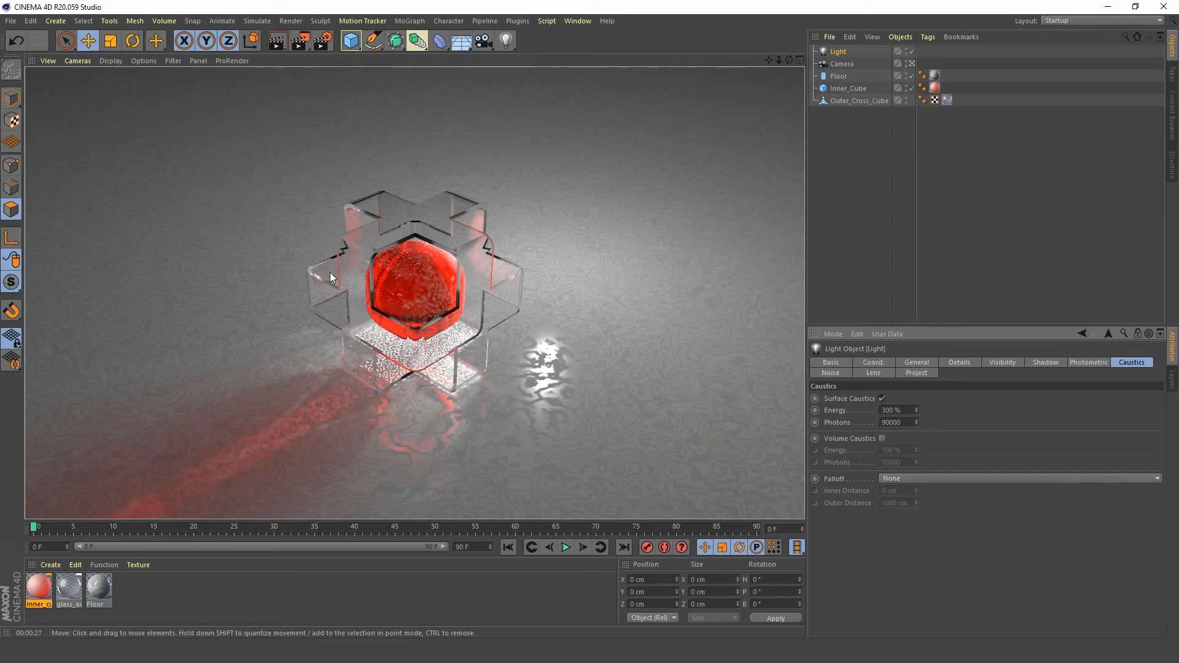
- Set the render's anti-aliasing to Best
{"action": "left_click", "coordinate": [323, 40]}
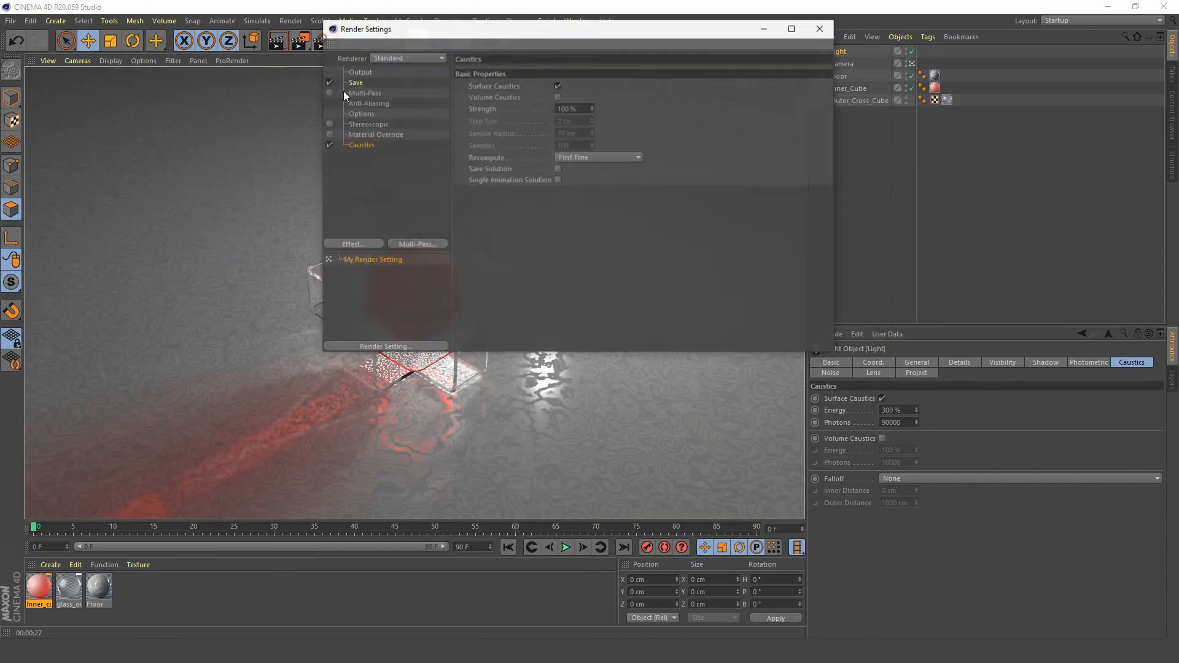
{"action": "left_click", "coordinate": [377, 105]}
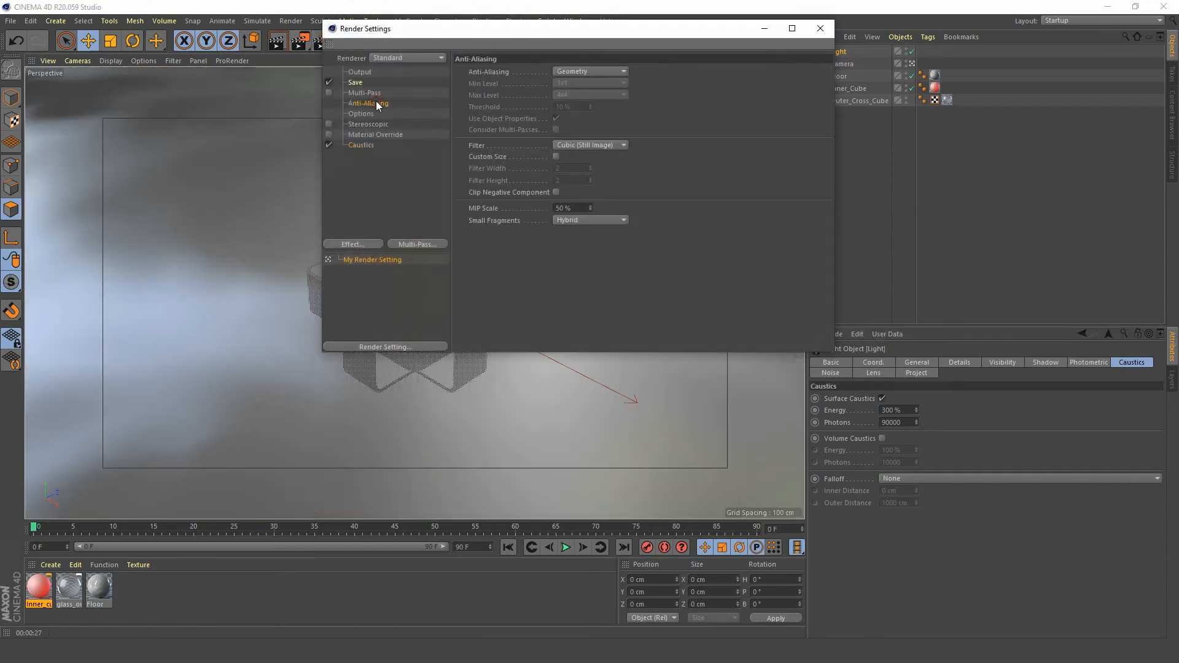
{"action": "left_click", "coordinate": [598, 71]}
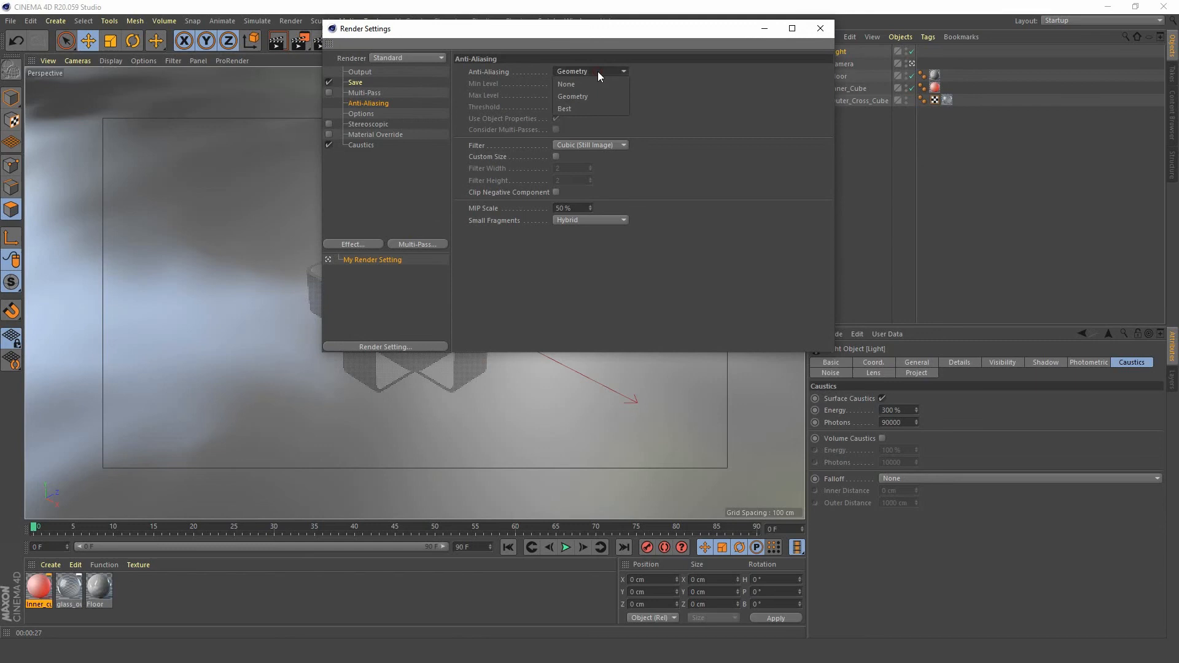
{"action": "left_click", "coordinate": [588, 109]}
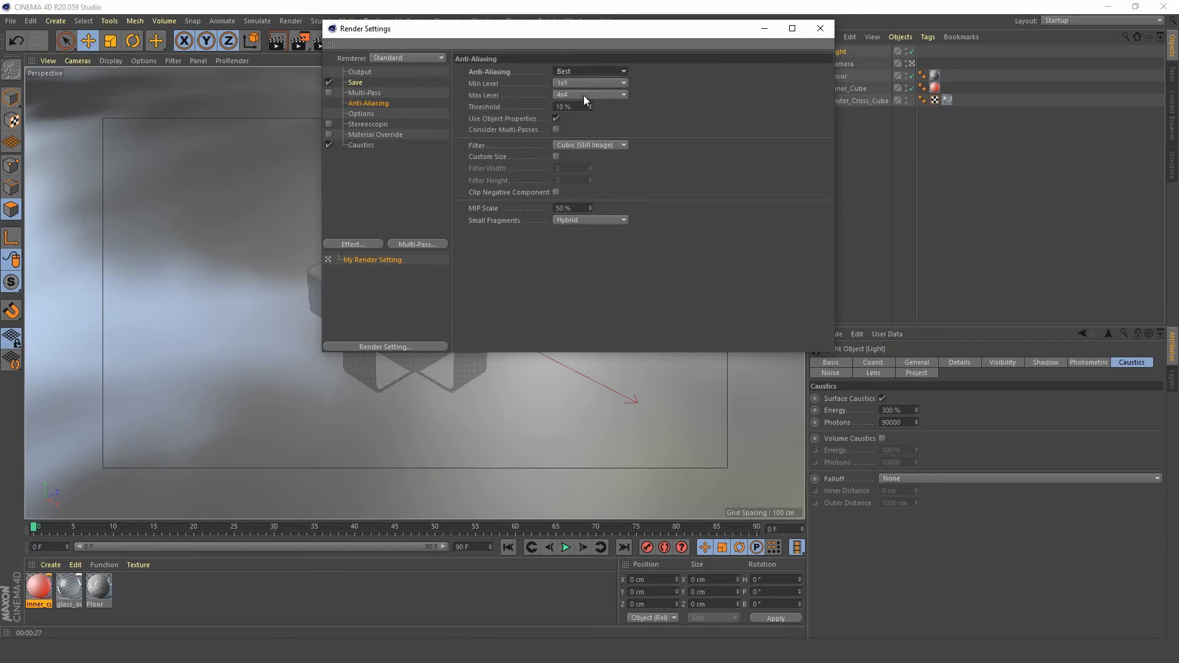
{"action": "left_click", "coordinate": [820, 28]}
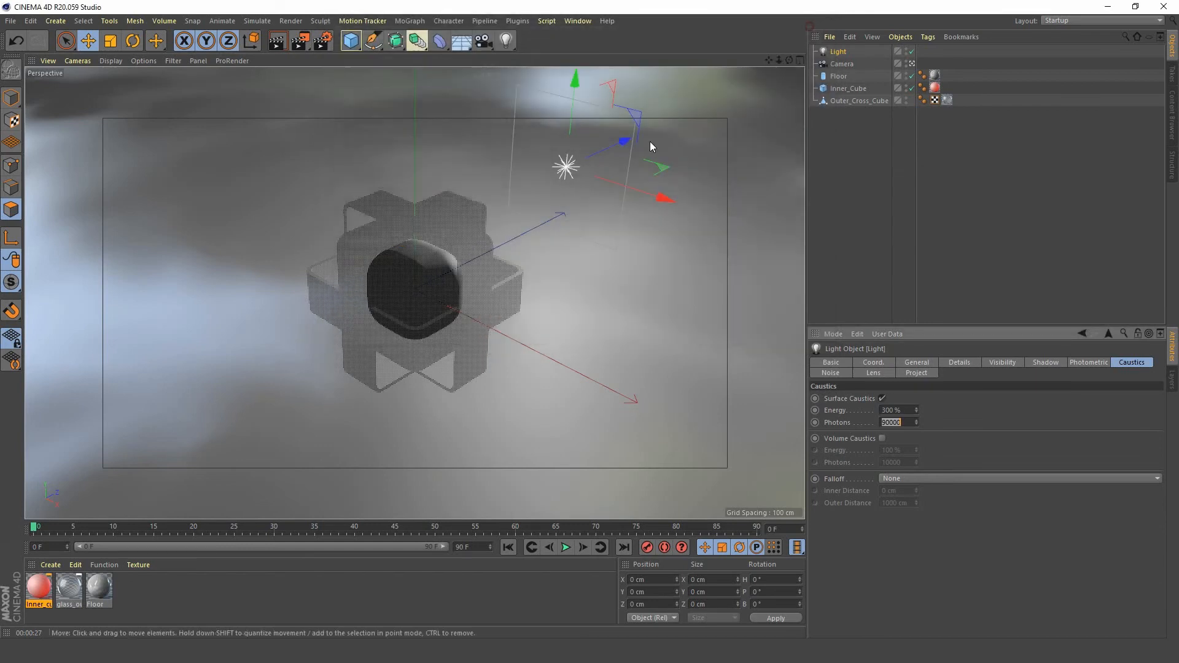
- Check the render output settings and render the scene to the Picture Viewer
{"action": "left_click", "coordinate": [321, 43]}
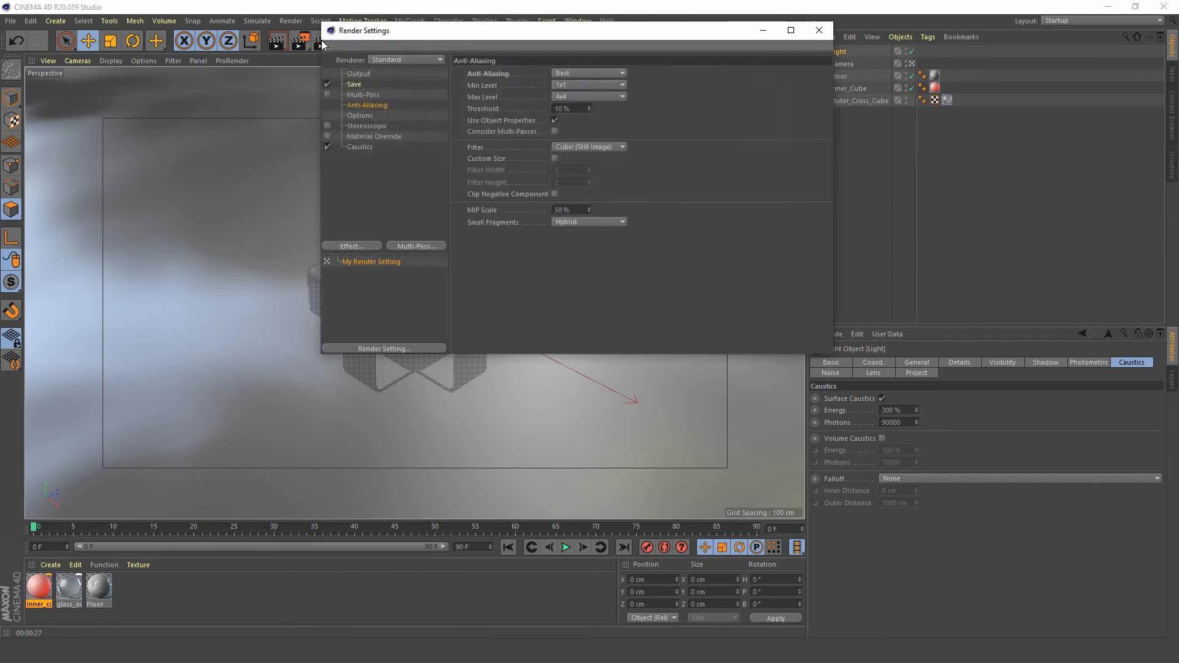
{"action": "left_click", "coordinate": [359, 74]}
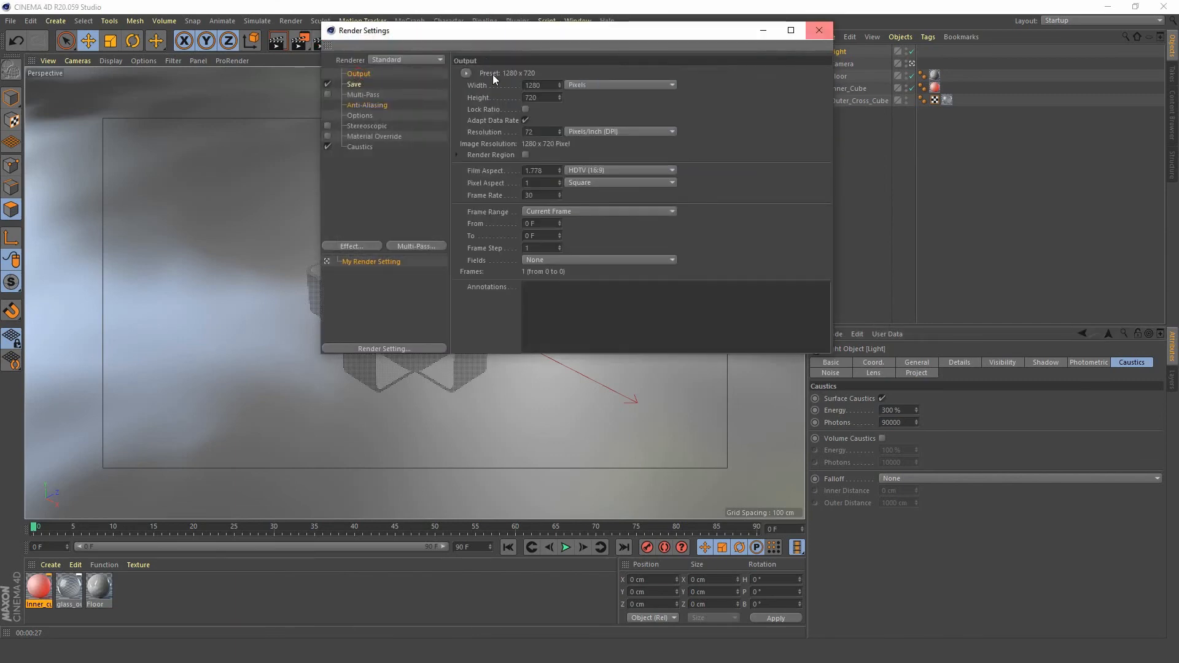
{"action": "left_click", "coordinate": [819, 30]}
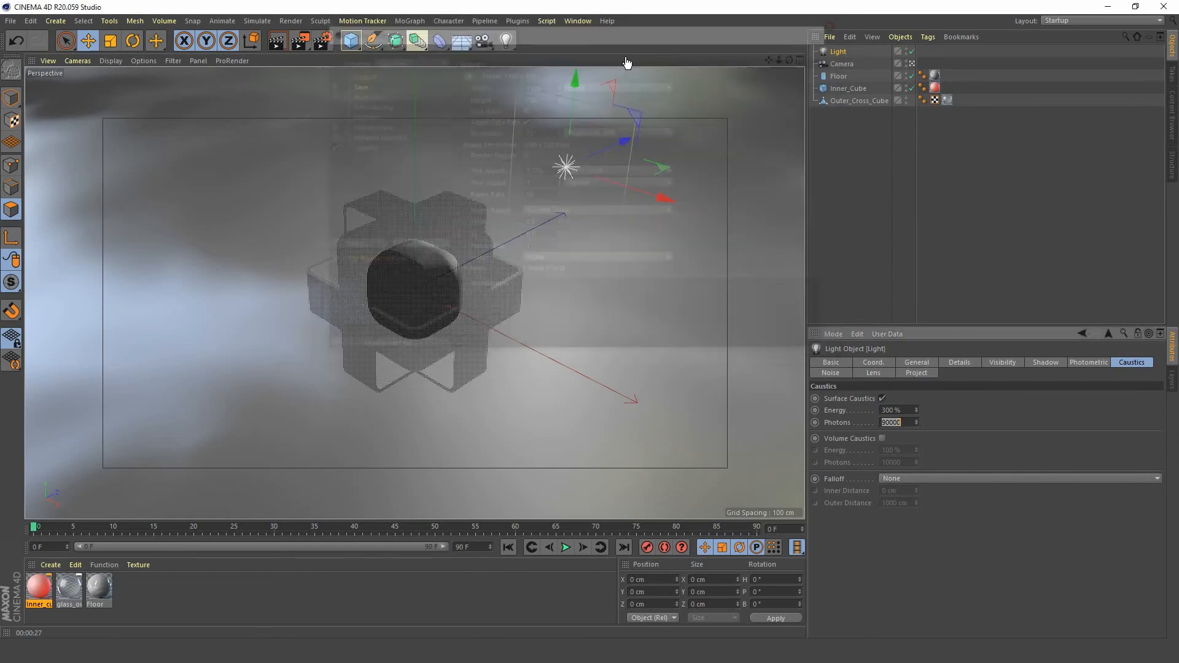
{"action": "left_click", "coordinate": [300, 41]}
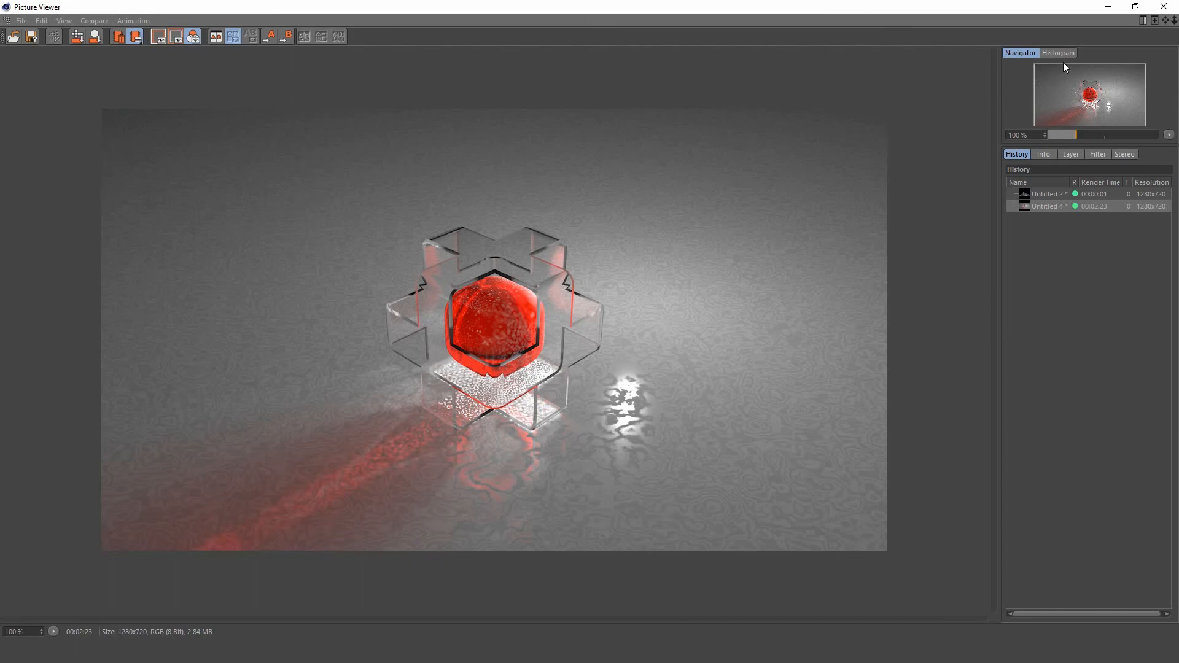
{"action": "left_click", "coordinate": [1108, 8]}
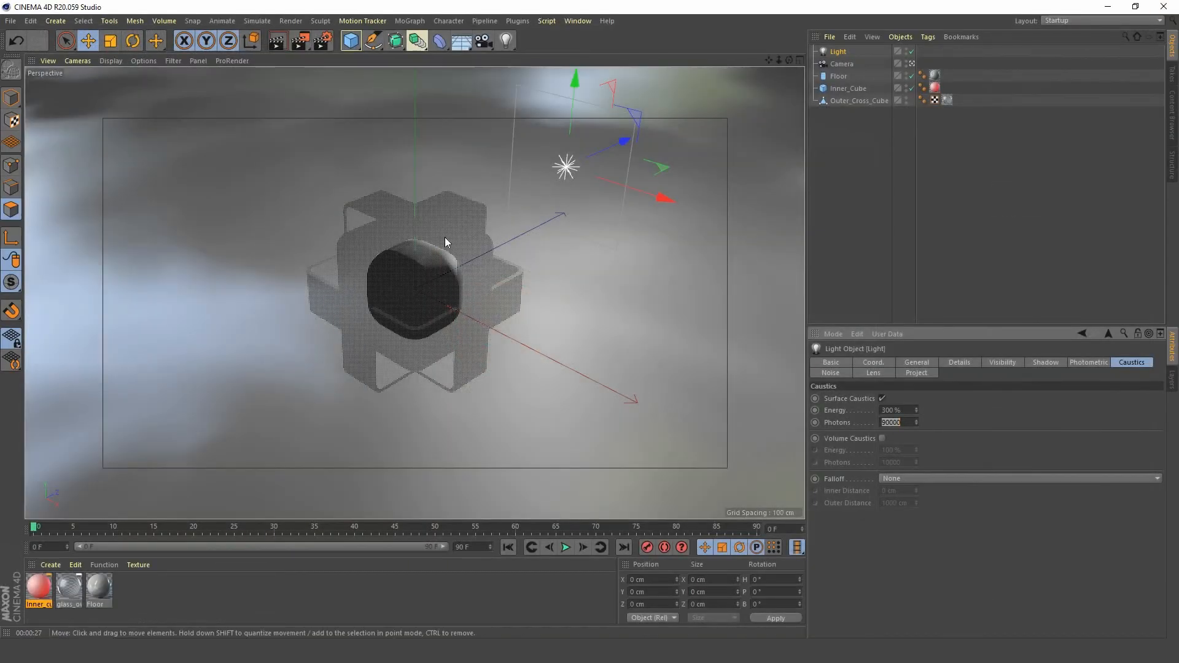
- Move the Camera closer so the cube fills more of the frame
{"action": "left_click", "coordinate": [854, 63]}
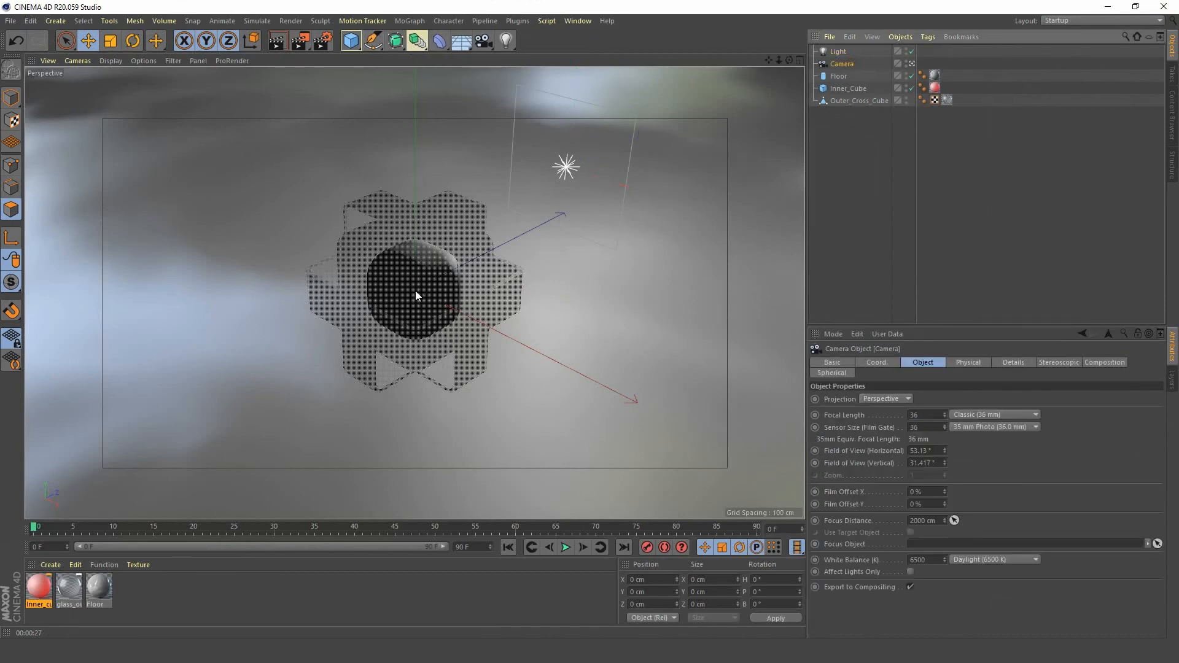
{"action": "right_click_drag", "start_coordinate": [416, 288], "coordinate": [461, 280], "text": "alt"}
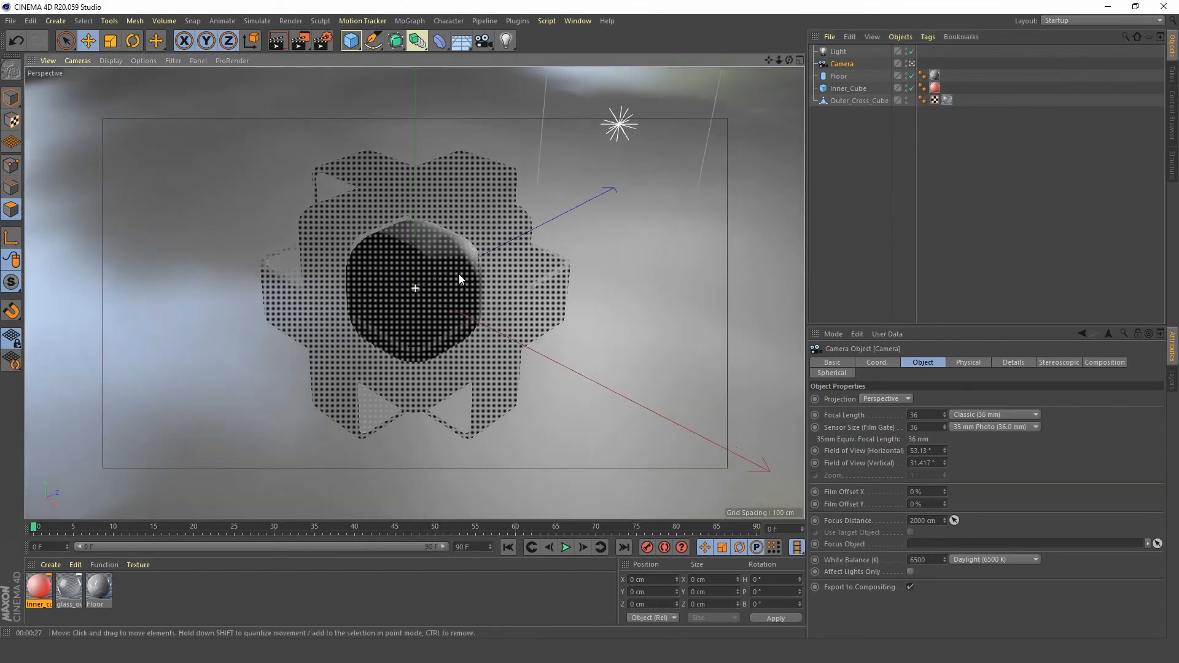
- Set the render output size to 1920 x 1080 pixels
{"action": "left_click", "coordinate": [325, 41]}
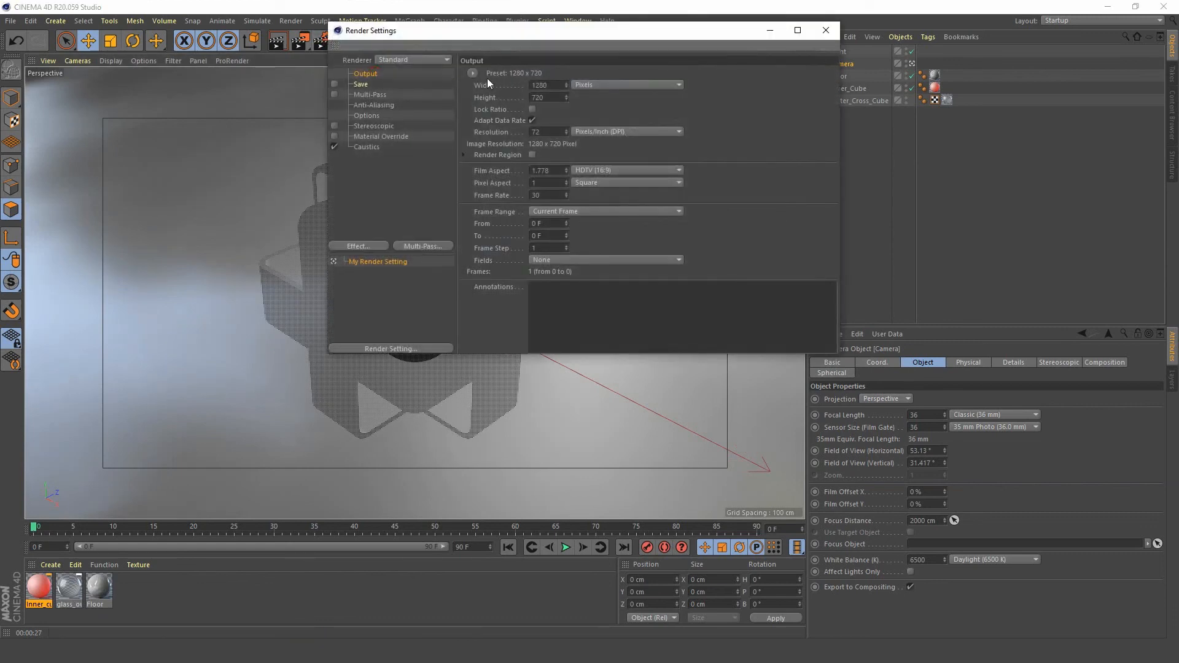
{"action": "left_click_drag", "start_coordinate": [557, 86], "coordinate": [357, 81]}
{"action": "type", "text": "1920"}
{"action": "key", "text": "Tab"}
{"action": "type", "text": "1"}
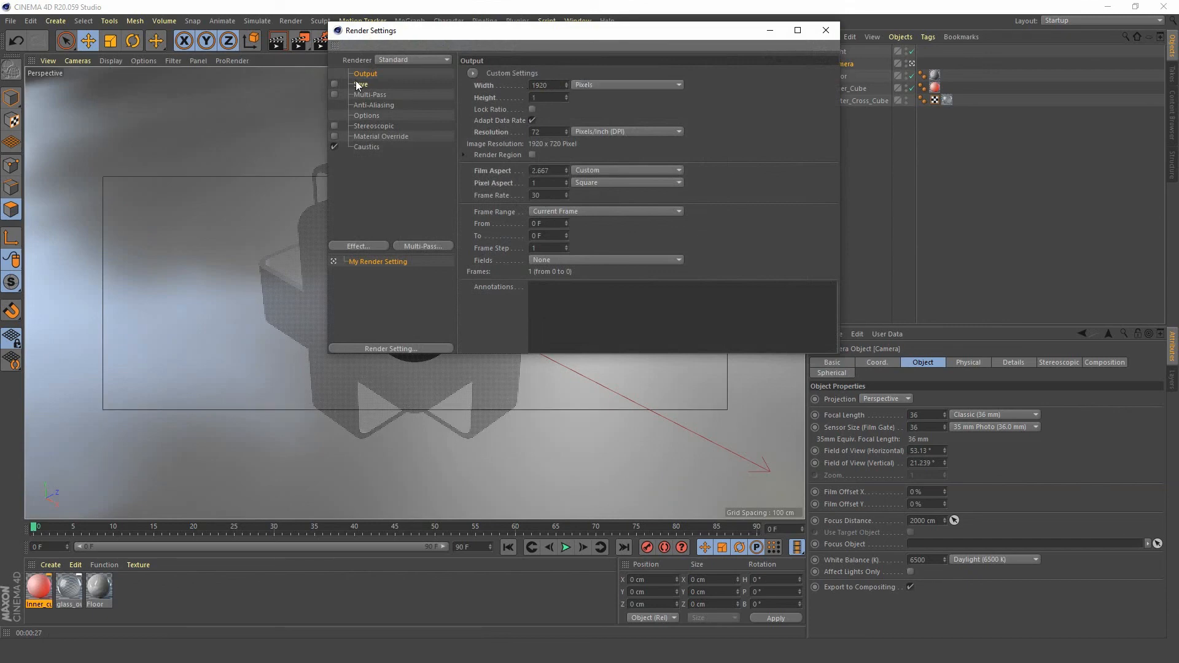
{"action": "type", "text": "080"}
{"action": "key", "text": "Return"}
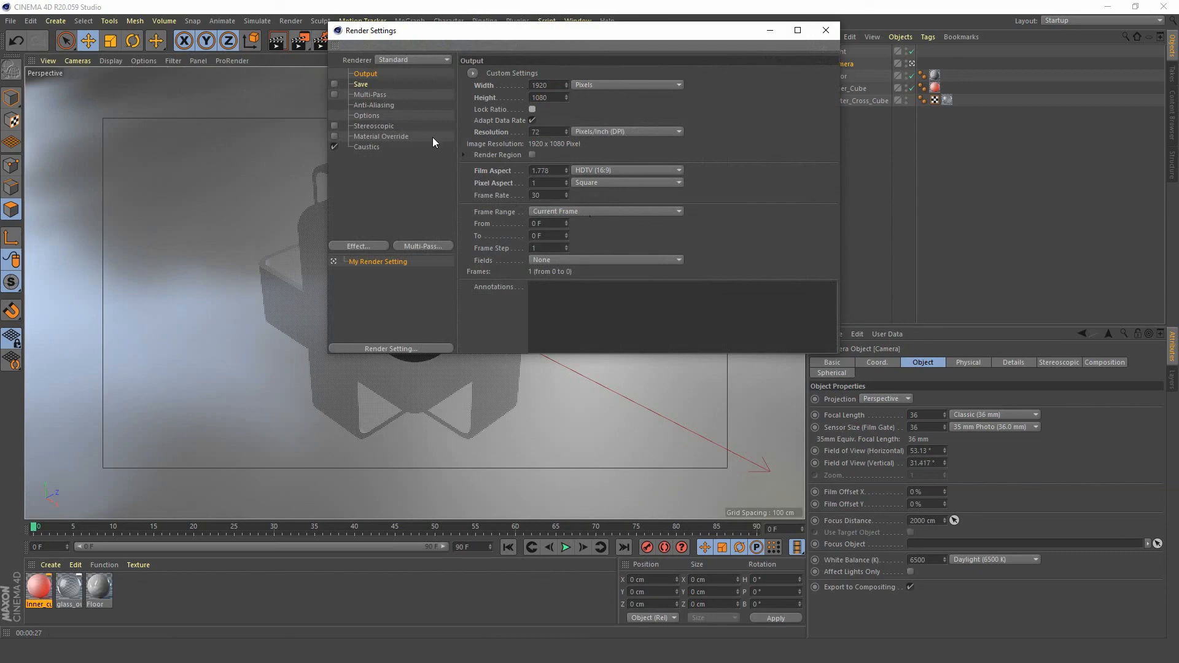
- Enable saving of the rendered image and set its format to PNG
{"action": "left_click", "coordinate": [359, 84]}
{"action": "left_click", "coordinate": [334, 84]}
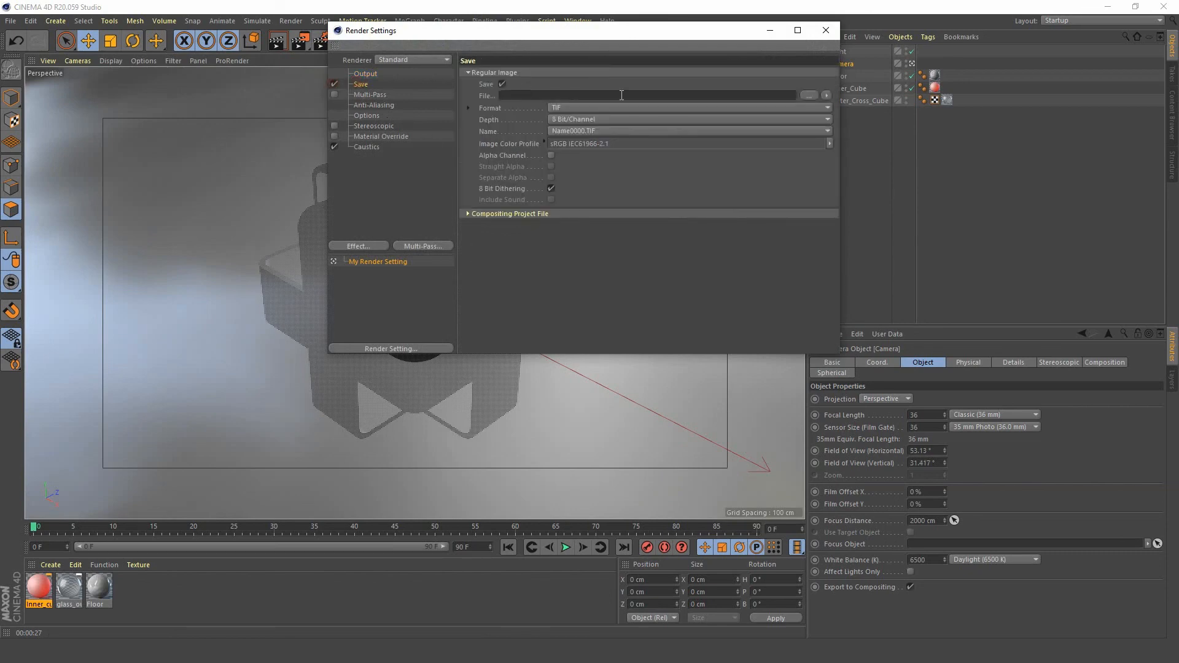
{"action": "left_click", "coordinate": [679, 109]}
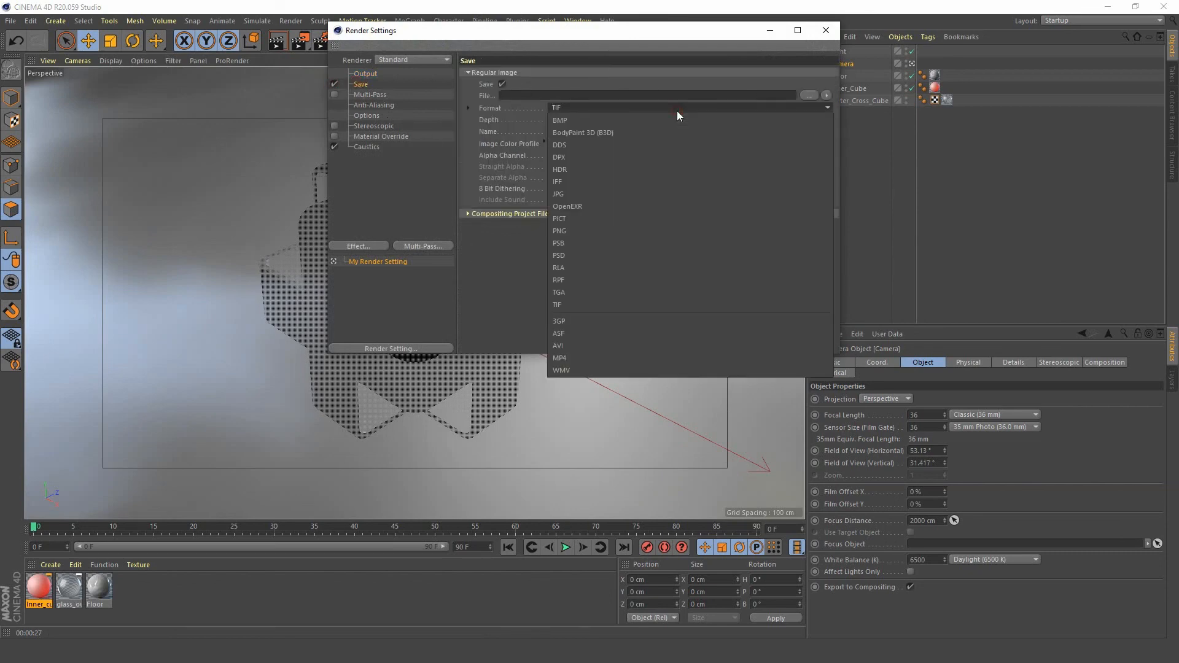
{"action": "left_click", "coordinate": [582, 230]}
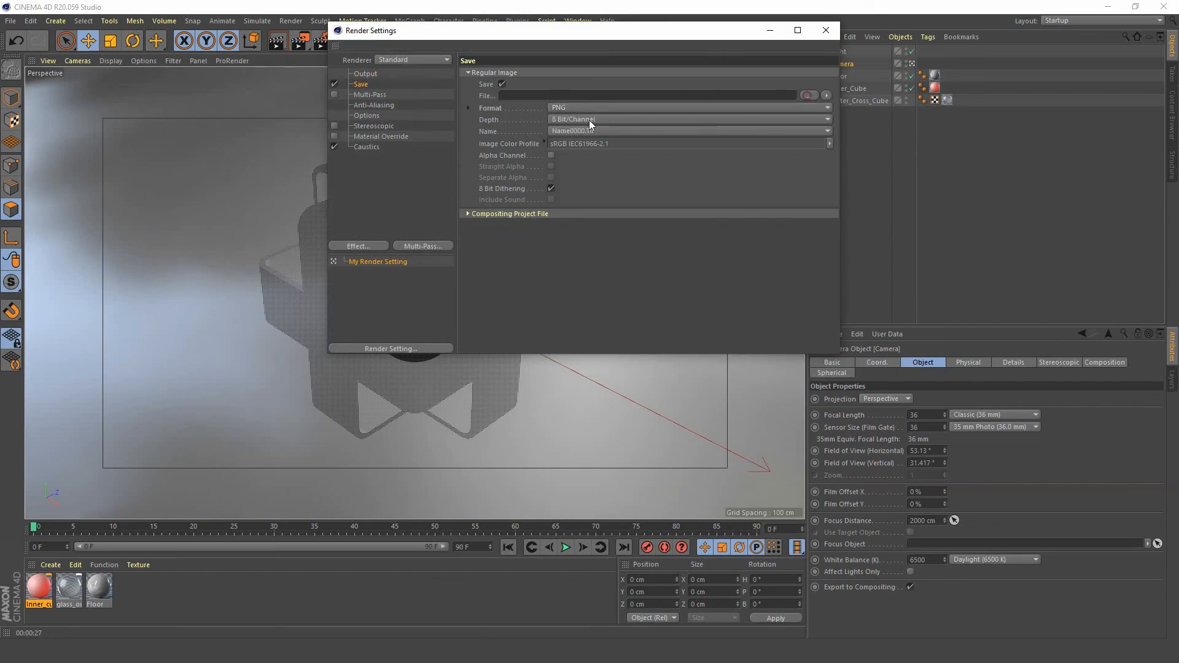
- Set the render's output file to cube_caustics on the Desktop
{"action": "left_click", "coordinate": [806, 97]}
{"action": "scroll", "coordinate": [393, 189], "scroll_direction": "up", "scroll_amount": 5}
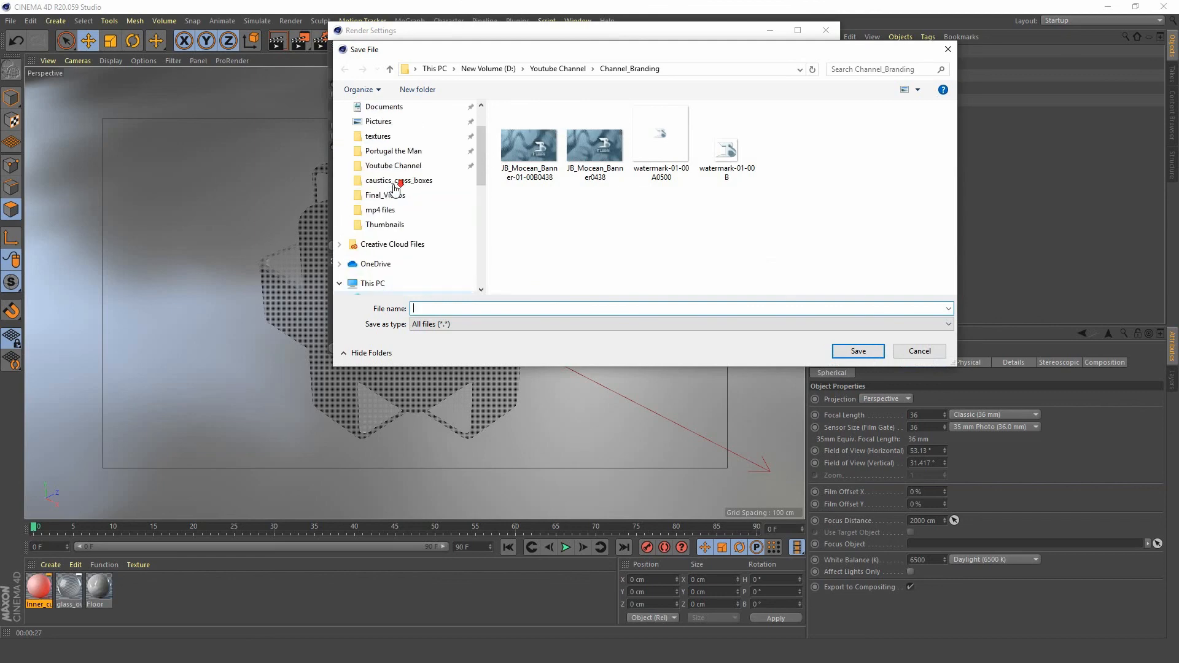
{"action": "left_click", "coordinate": [378, 132]}
{"action": "left_click", "coordinate": [456, 309]}
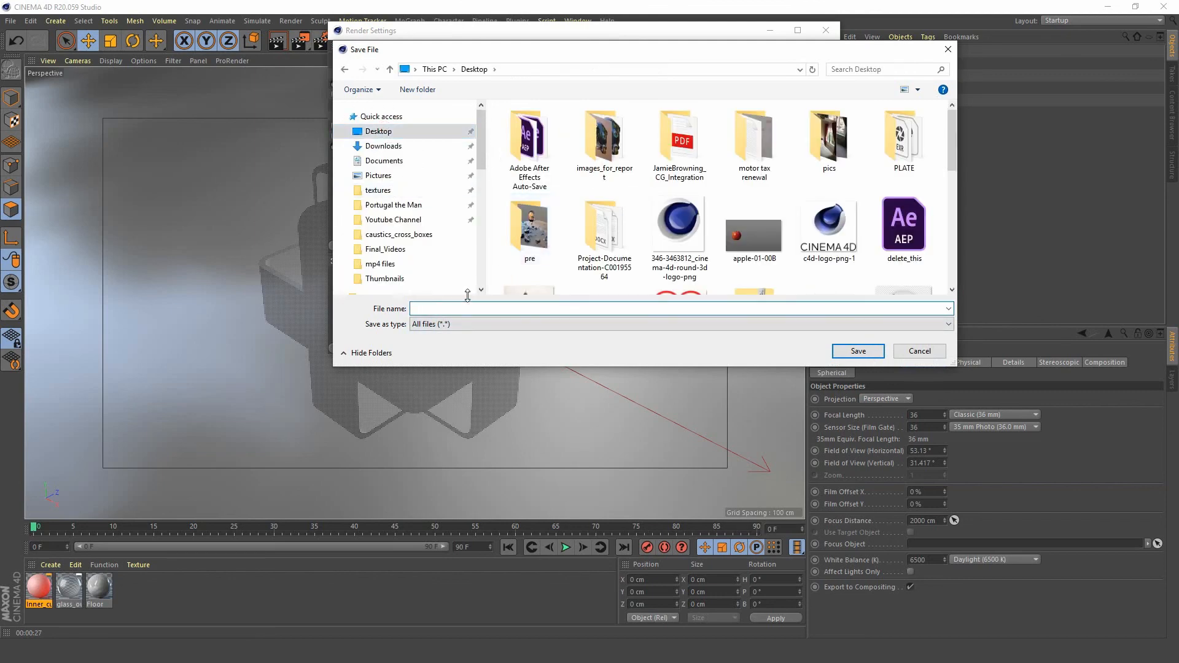
{"action": "type", "text": "cube_caustics"}
{"action": "left_click", "coordinate": [862, 350]}
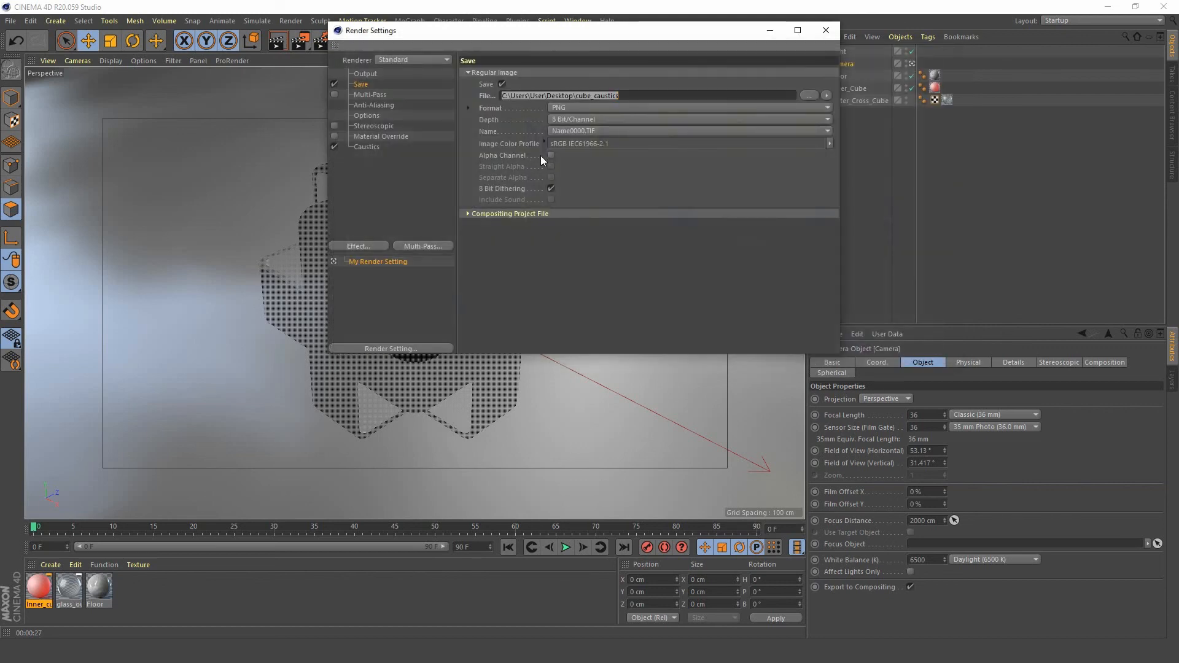
- Add the Ambient Occlusion effect to the render settings and close them
{"action": "left_click", "coordinate": [377, 106]}
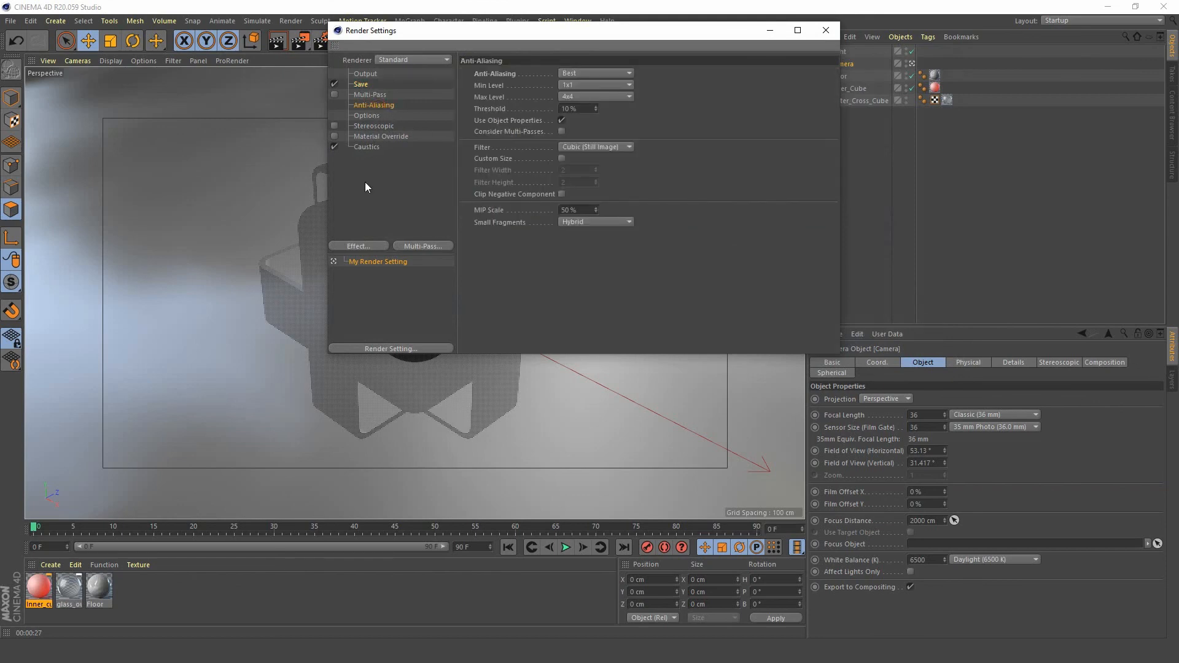
{"action": "left_click", "coordinate": [367, 246]}
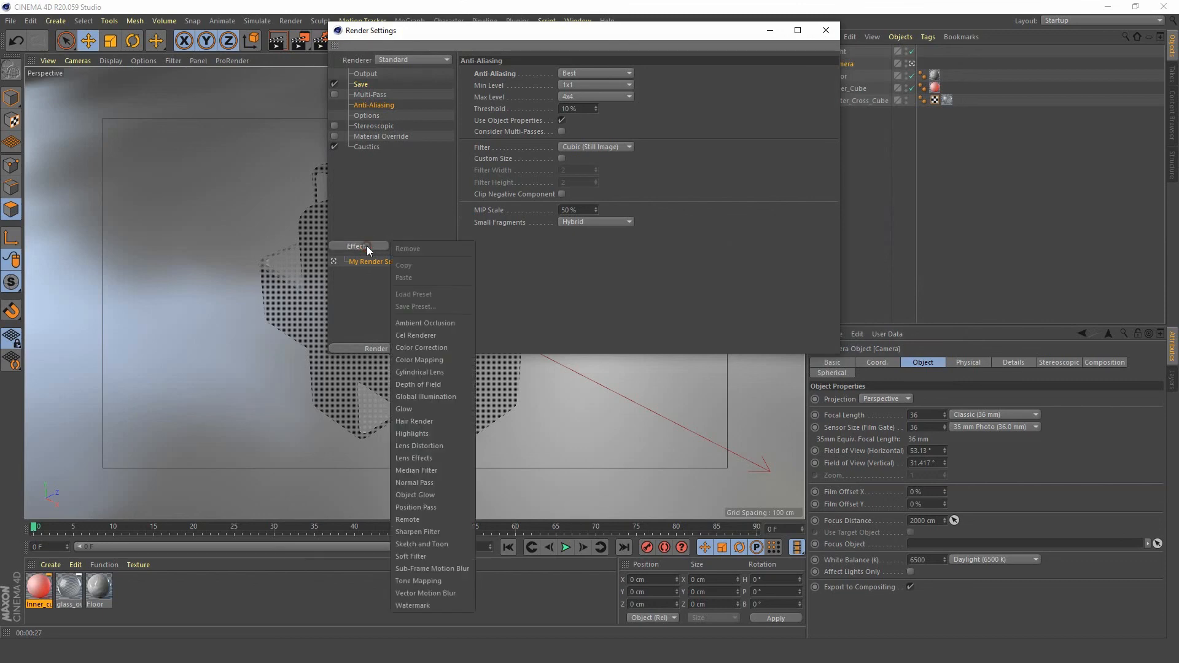
{"action": "left_click", "coordinate": [436, 323]}
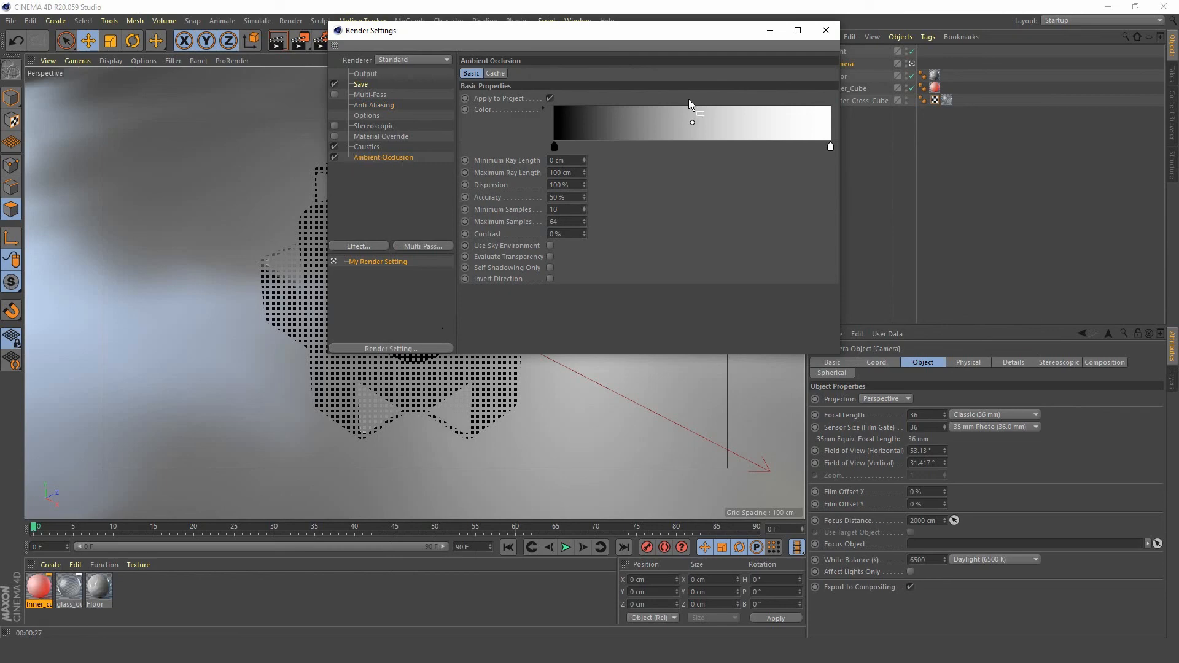
{"action": "left_click", "coordinate": [825, 31]}
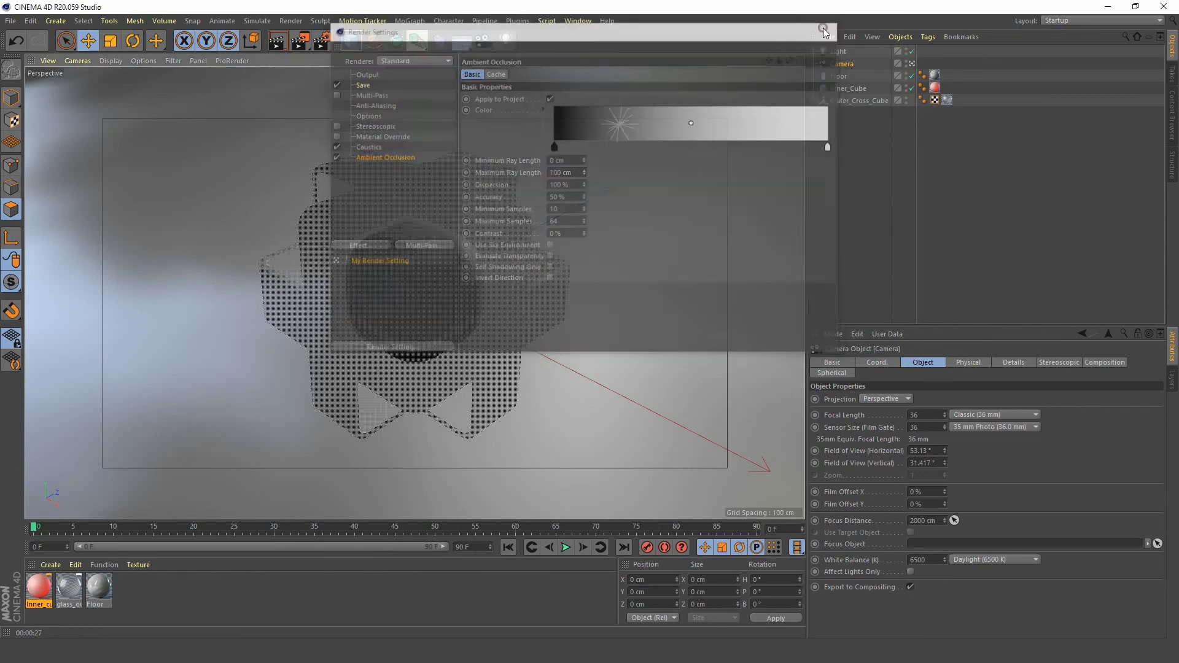
- Open the Render Queue and delete the finished earth-01-00B.c4d job from it
{"action": "left_click", "coordinate": [303, 43]}
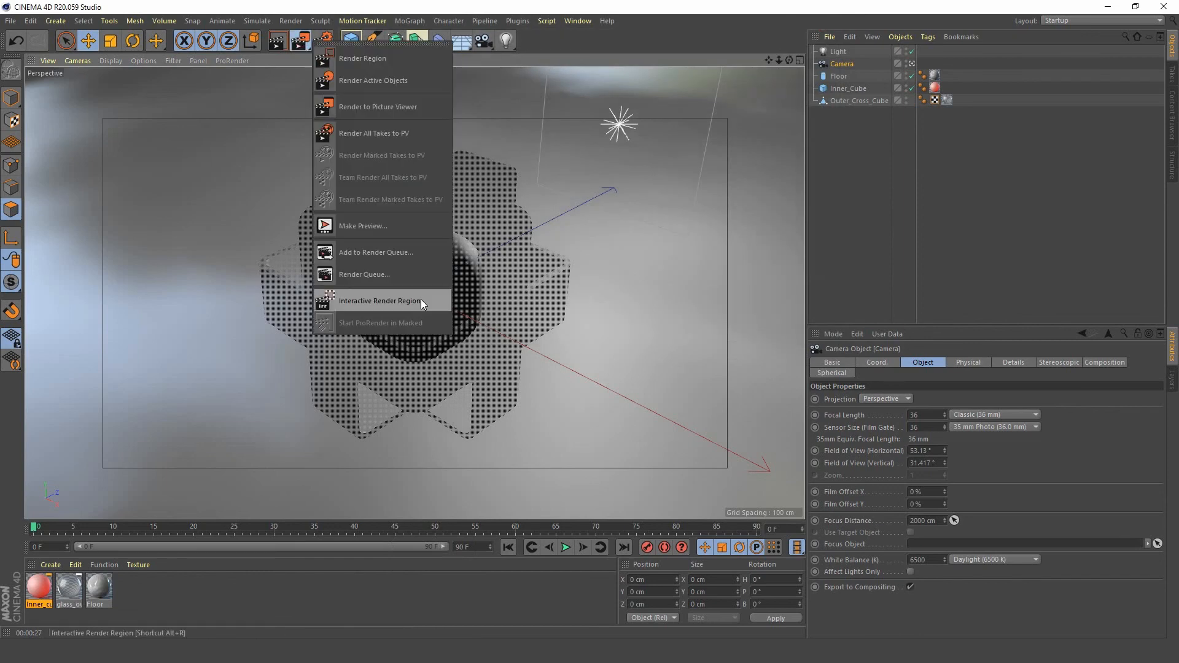
{"action": "left_click", "coordinate": [404, 278]}
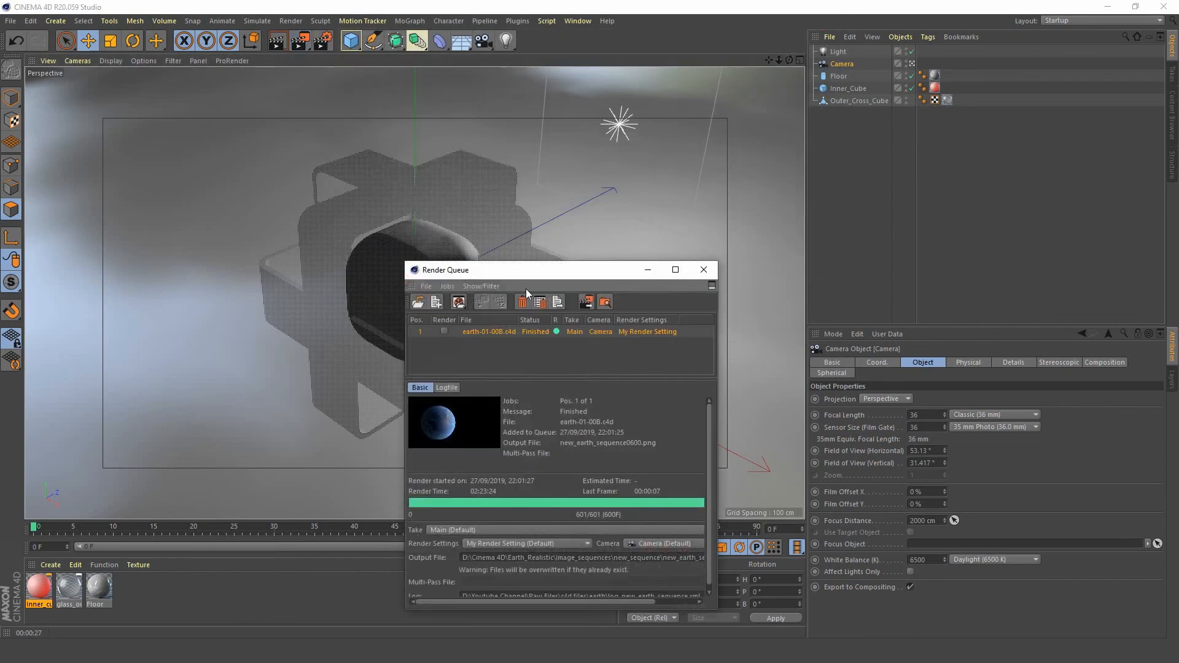
{"action": "key", "text": "Delete"}
{"action": "left_click_drag", "start_coordinate": [514, 275], "coordinate": [507, 110]}
{"action": "left_click", "coordinate": [305, 45]}
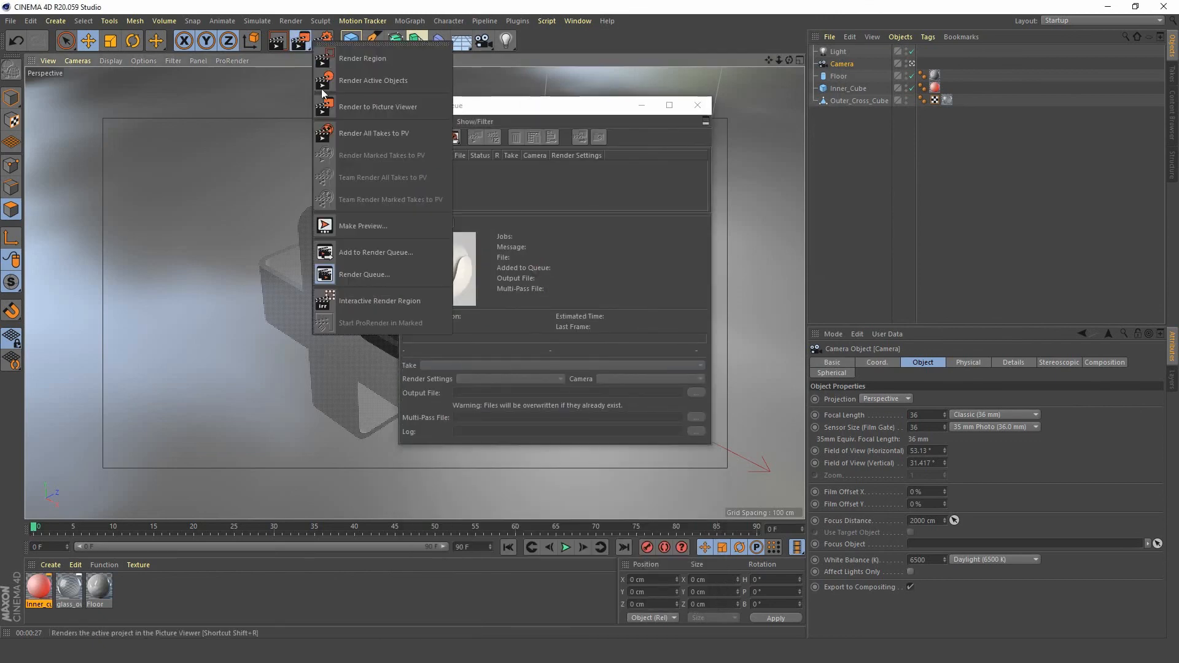
{"action": "left_click", "coordinate": [382, 252]}
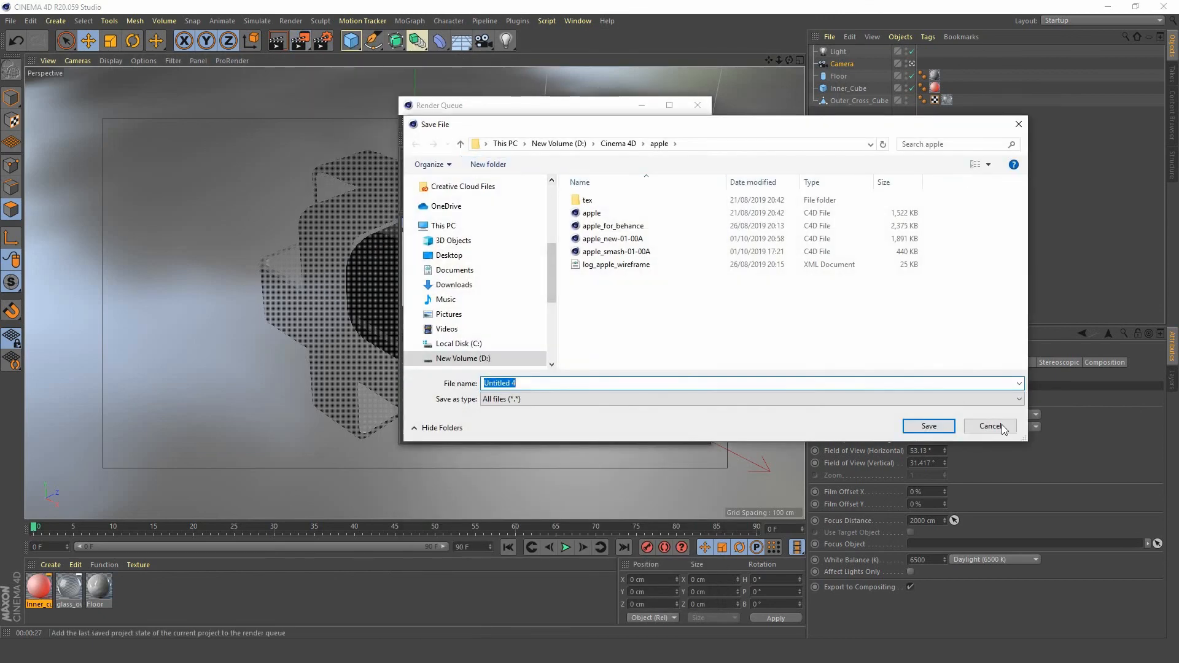
{"action": "left_click", "coordinate": [1007, 429]}
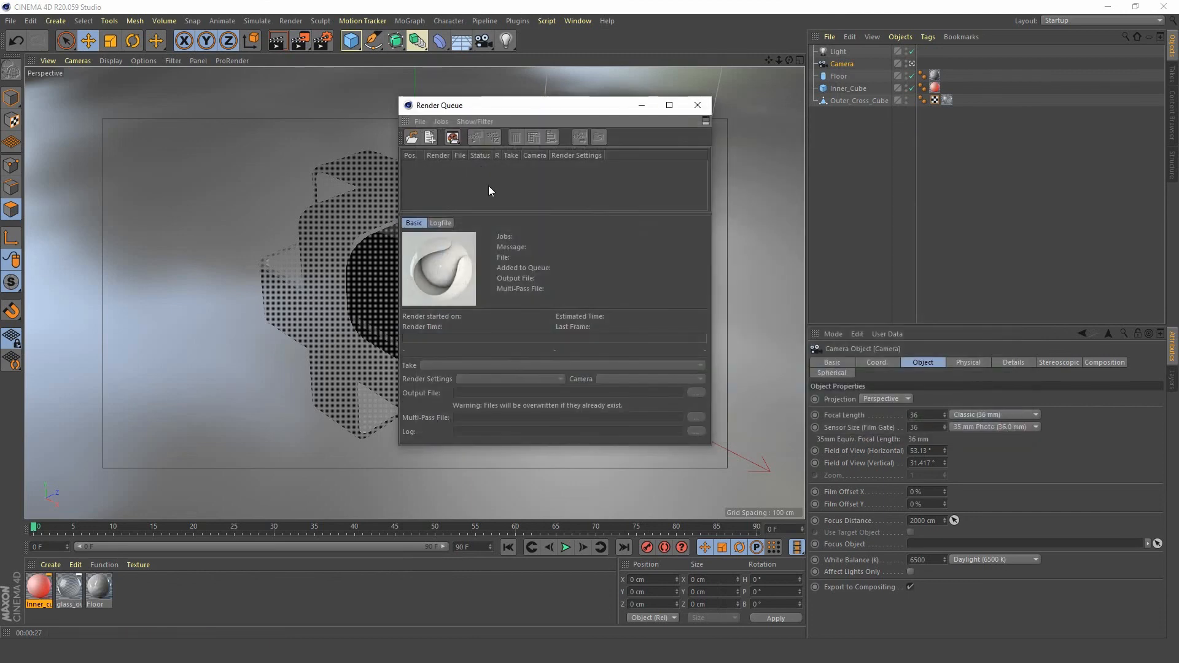
- Save the project to the Desktop under the file name caustics_cube
{"action": "left_click", "coordinate": [15, 23]}
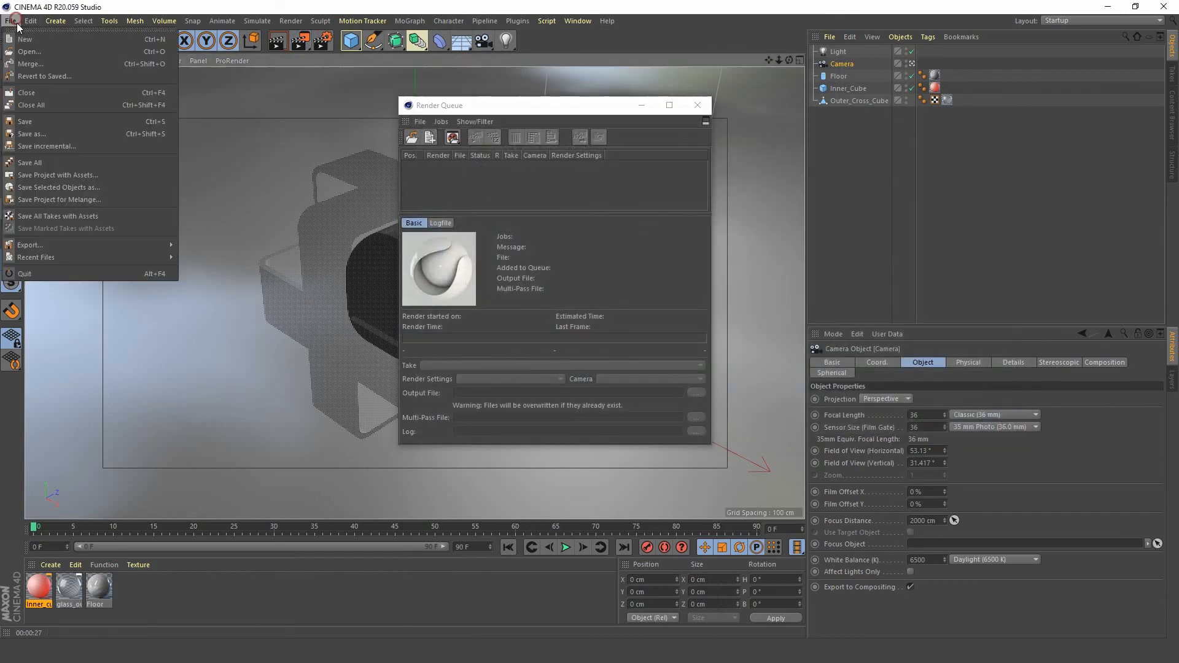
{"action": "left_click", "coordinate": [57, 133]}
{"action": "scroll", "coordinate": [38, 117], "scroll_direction": "up", "scroll_amount": 5}
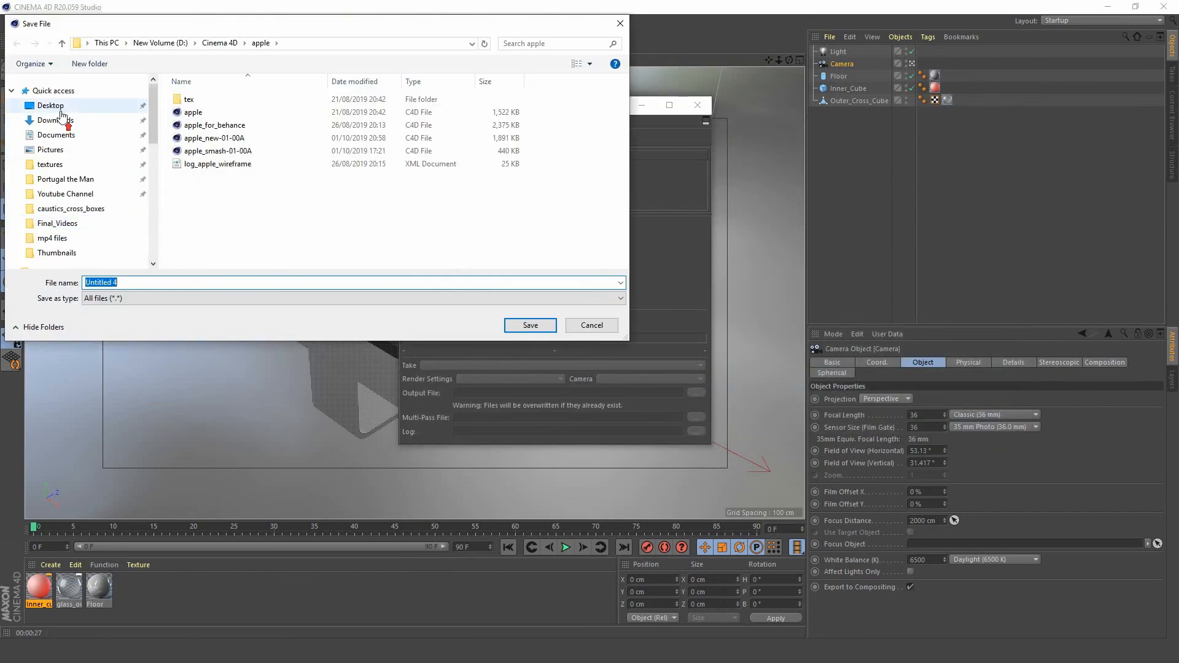
{"action": "left_click", "coordinate": [54, 105]}
{"action": "left_click", "coordinate": [132, 281]}
{"action": "key", "text": "ctrl+a"}
{"action": "type", "text": "c"}
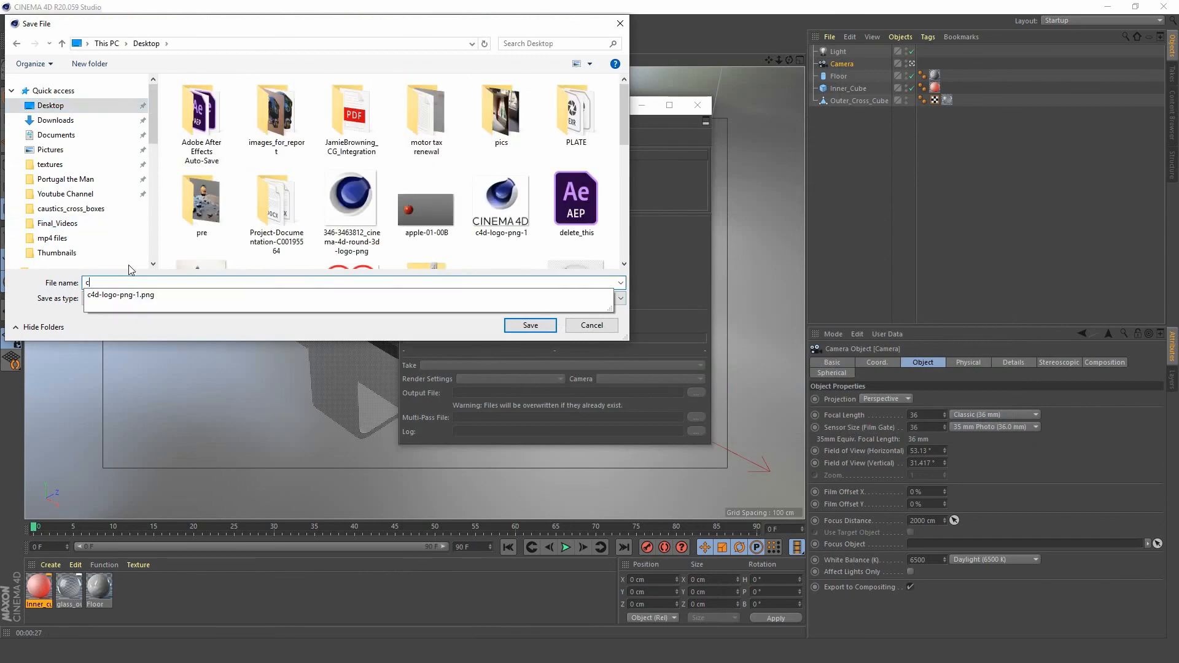
{"action": "type", "text": "austics"}
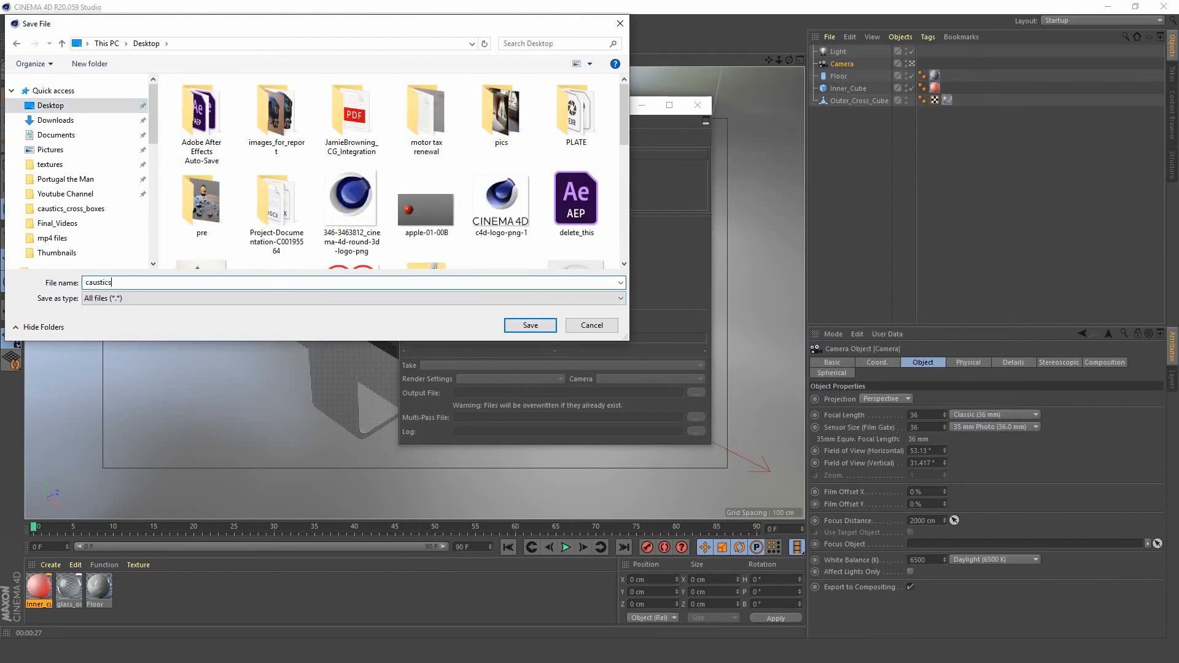
{"action": "type", "text": "_cube"}
{"action": "key", "text": "Return"}
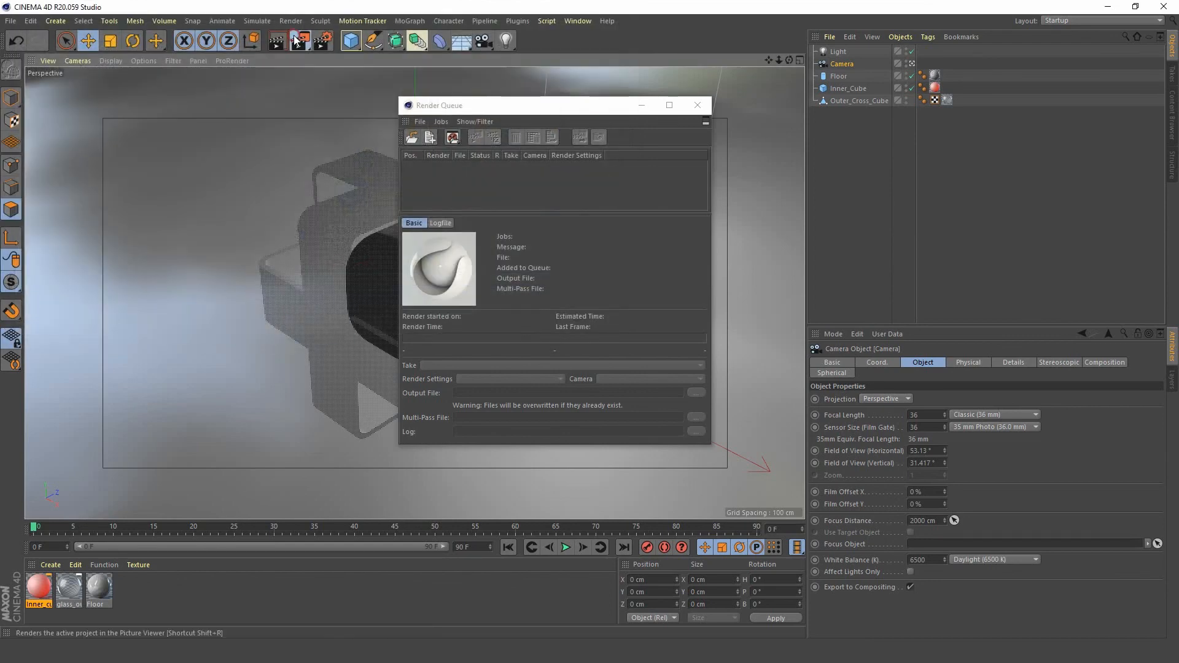
- Render the current project through the Render Queue and clear the queue and program windows away to show the desktop
{"action": "left_click", "coordinate": [297, 40]}
{"action": "left_click", "coordinate": [382, 245]}
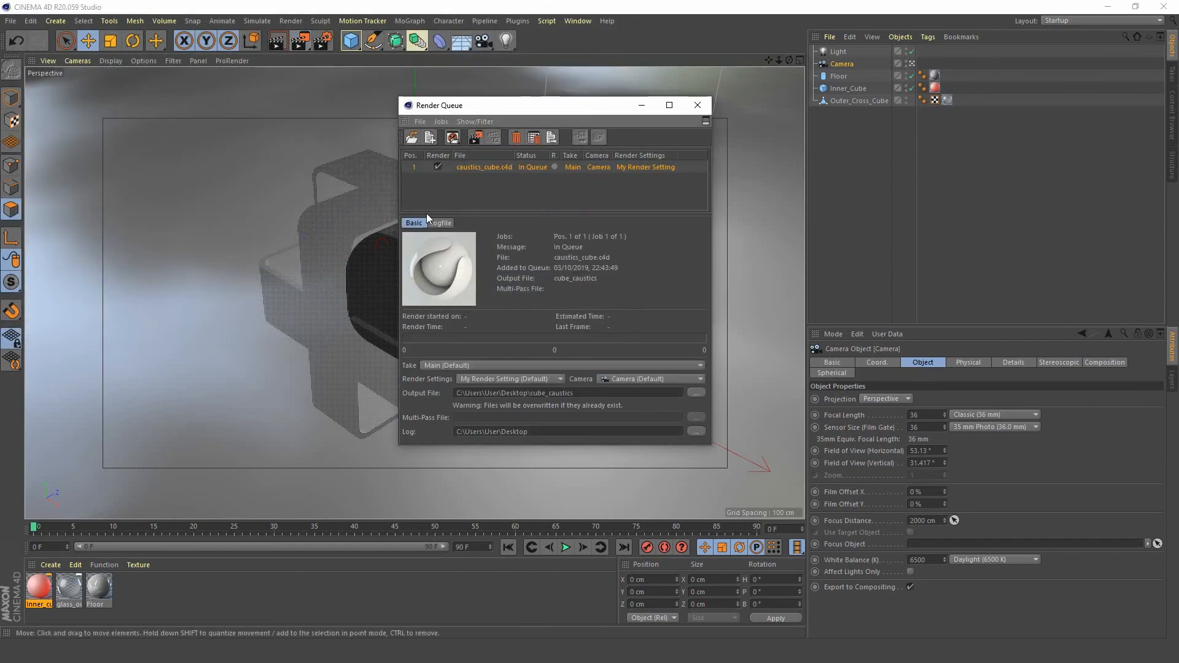
{"action": "left_click", "coordinate": [475, 138]}
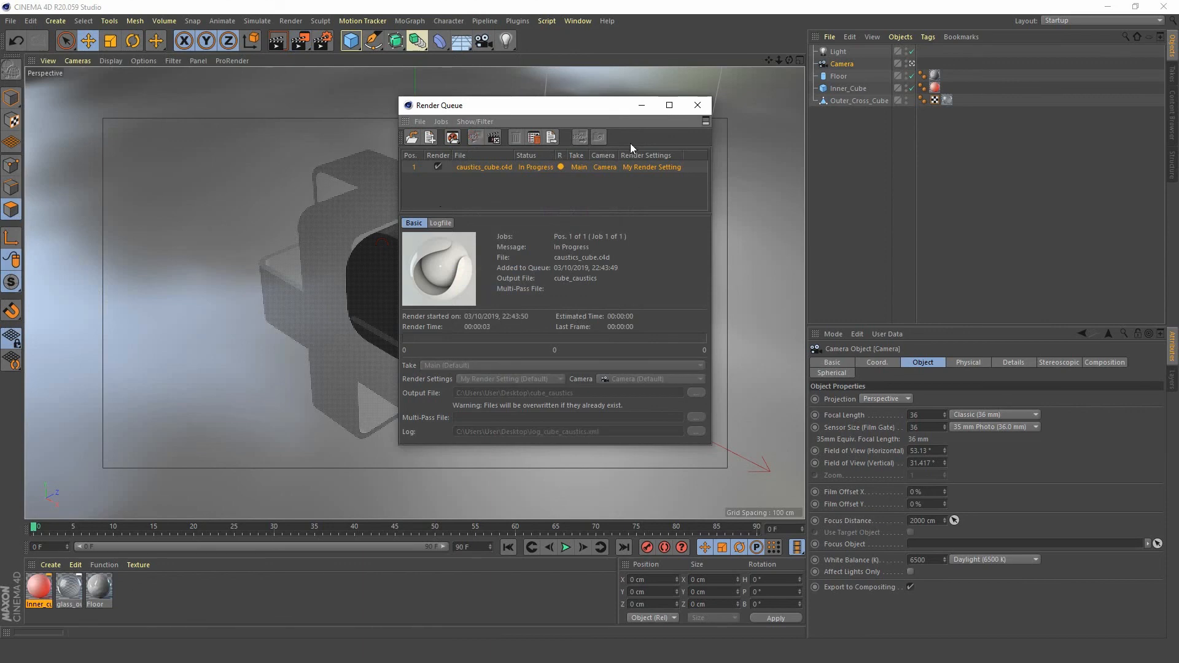
{"action": "left_click", "coordinate": [641, 105]}
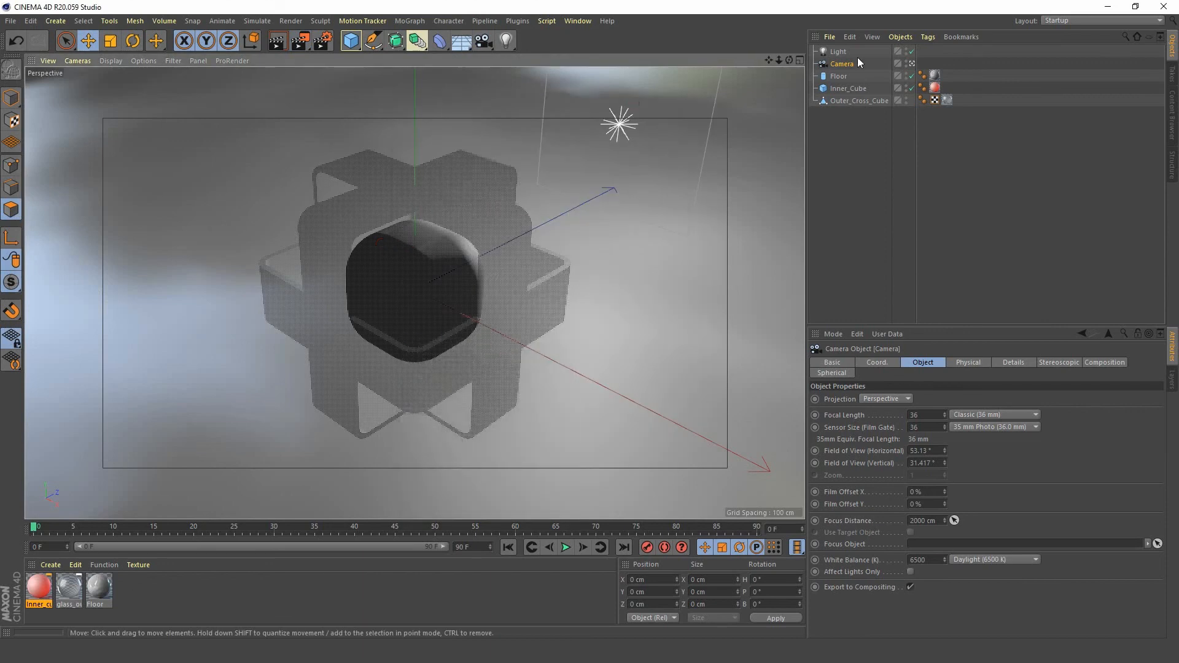
{"action": "left_click", "coordinate": [1163, 7]}
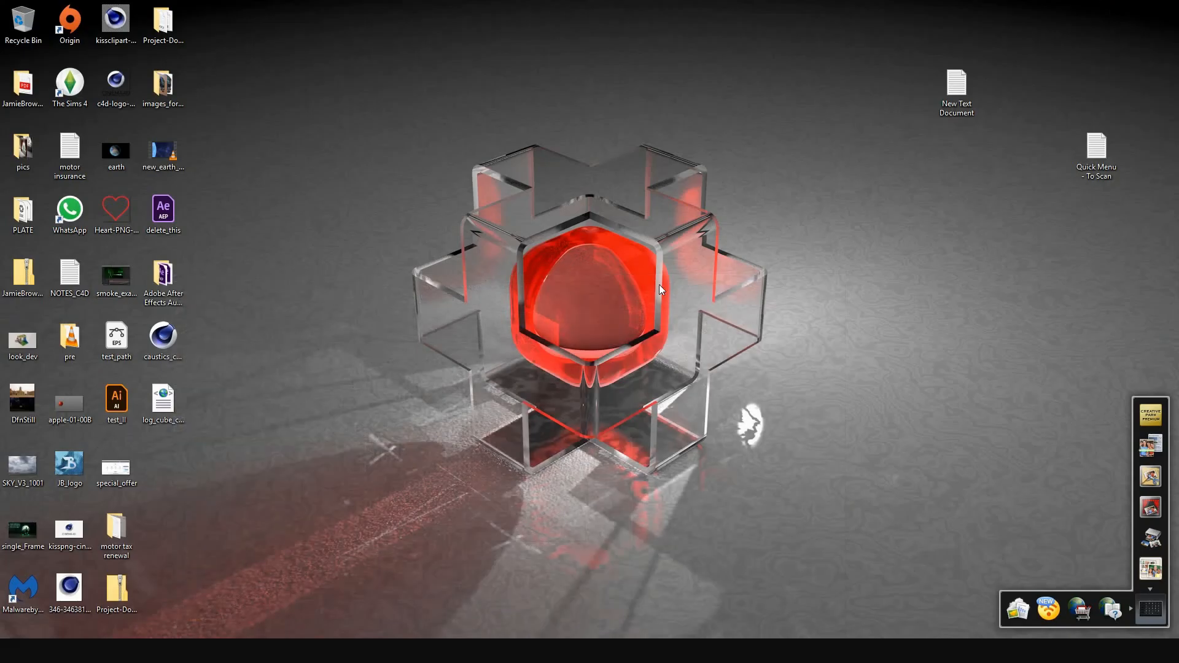